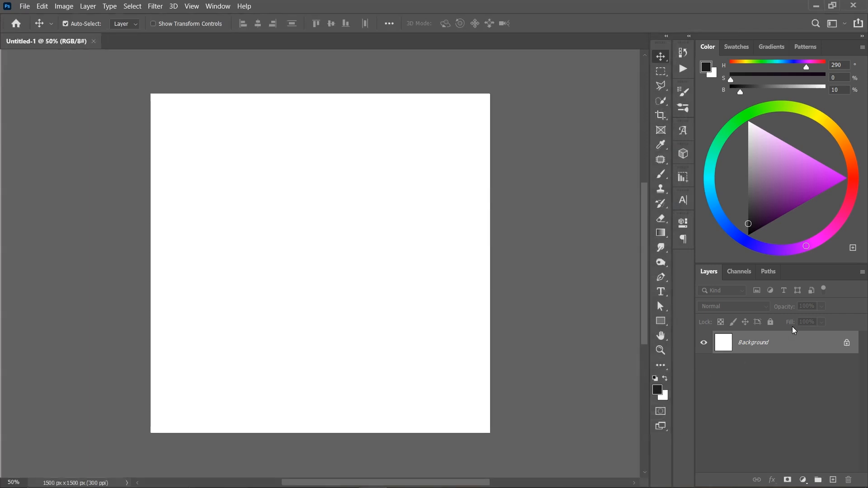
- Unlock the background layer and add a Solid Color fill layer in #36004b above it
{"action": "left_click", "coordinate": [847, 344]}
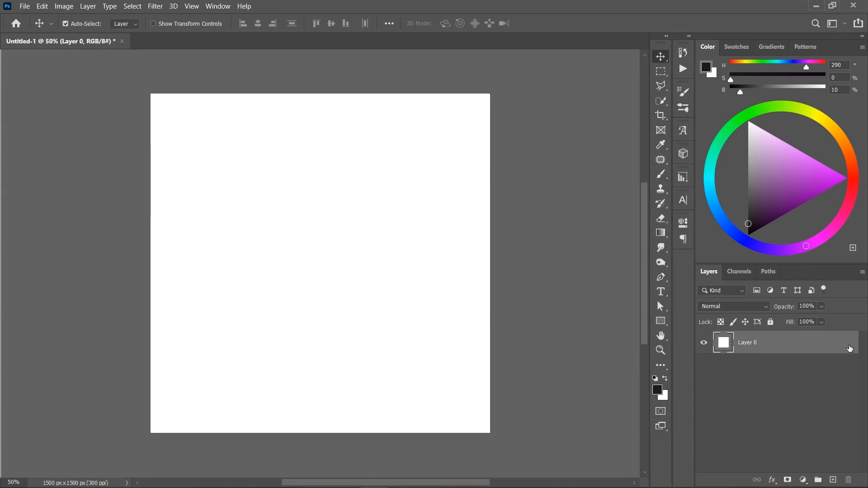
{"action": "left_click", "coordinate": [806, 482]}
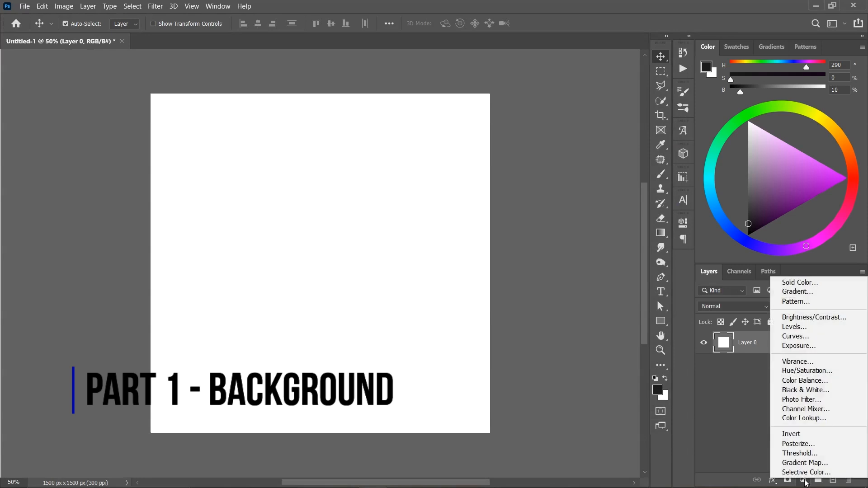
{"action": "left_click", "coordinate": [823, 284]}
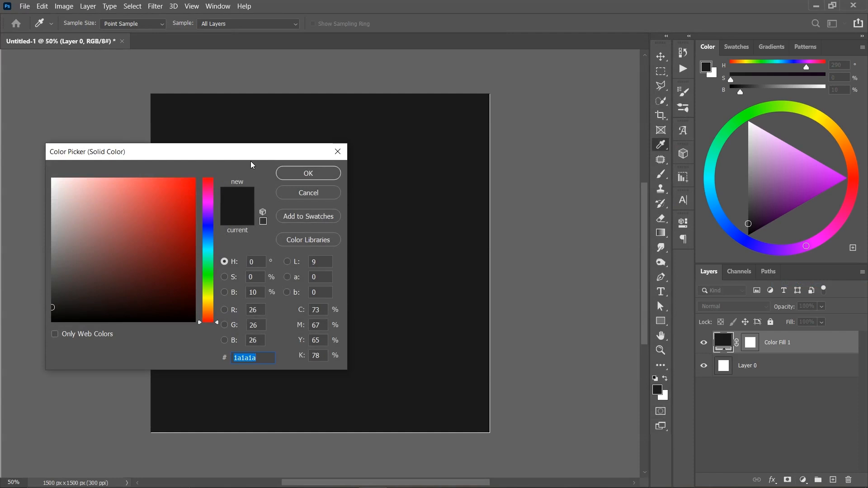
{"action": "type", "text": "36"}
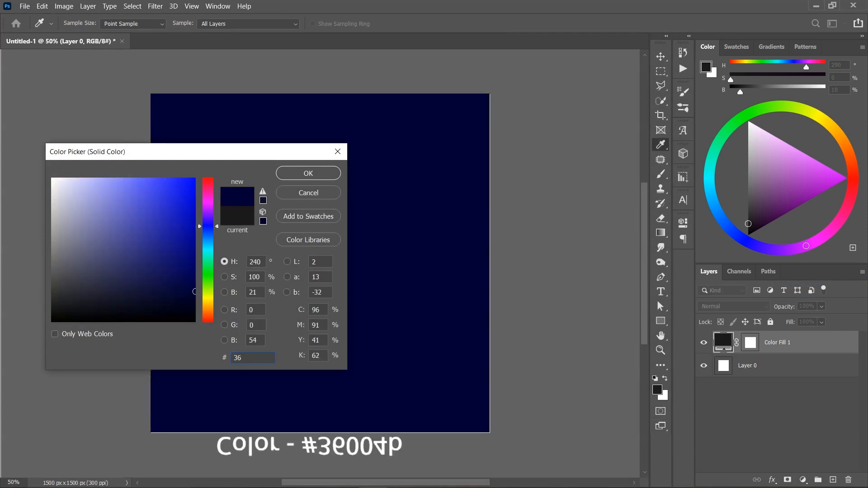
{"action": "type", "text": "004b"}
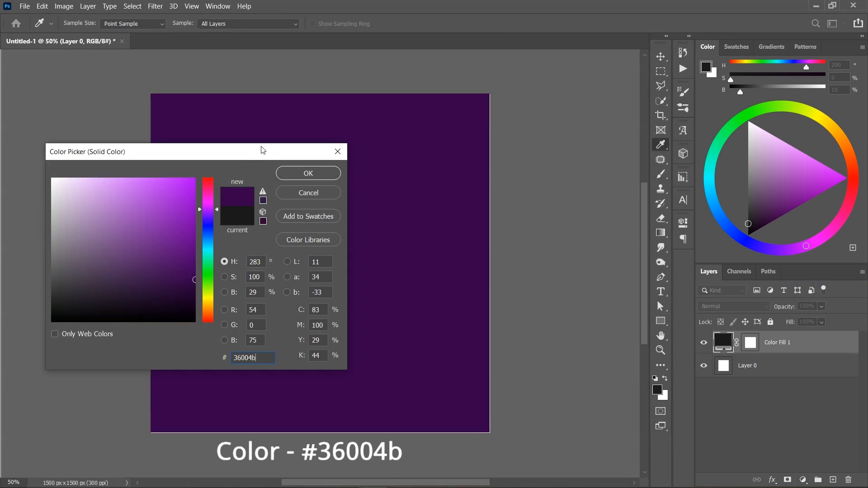
{"action": "left_click", "coordinate": [308, 174]}
{"action": "key", "text": "ctrl+minus"}
{"action": "key", "text": "ctrl+plus"}
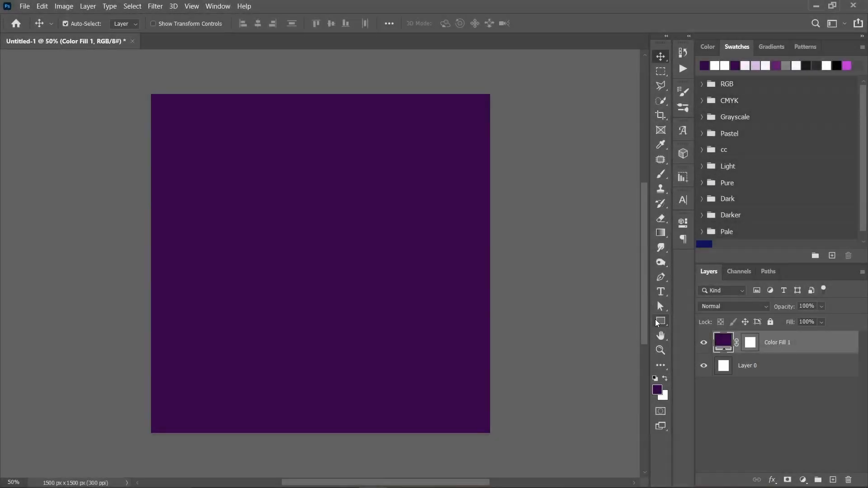
- Draw a rectangle about 1513 by 218 px along the canvas's bottom edge, filled with #f8f8f8 and without a stroke
{"action": "left_click", "coordinate": [660, 322]}
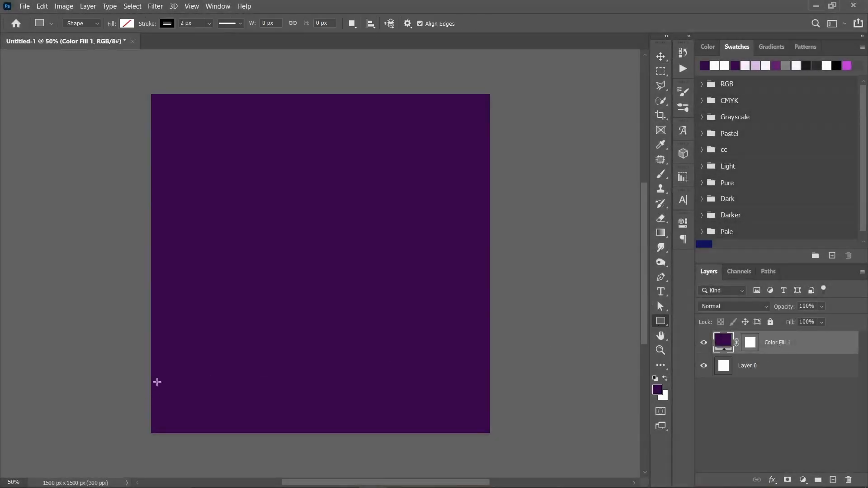
{"action": "left_click_drag", "start_coordinate": [151, 384], "coordinate": [495, 436]}
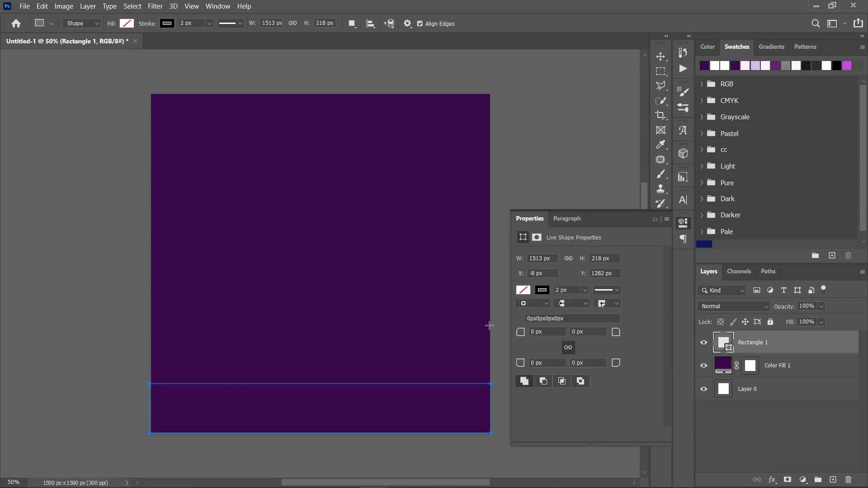
{"action": "left_click", "coordinate": [523, 291]}
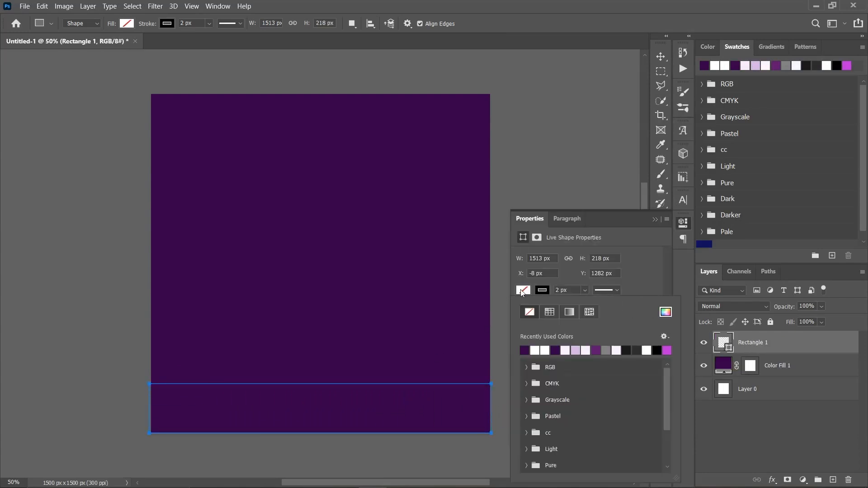
{"action": "left_click", "coordinate": [668, 313]}
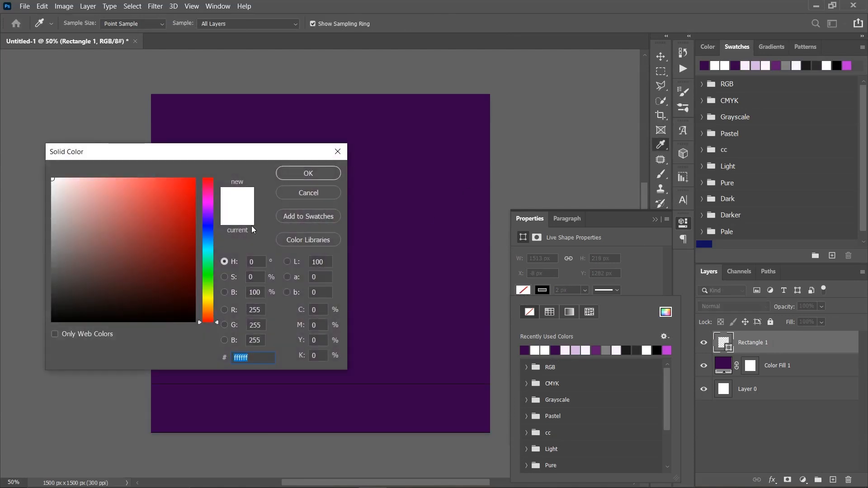
{"action": "type", "text": "f8f8f8"}
{"action": "key", "text": "Return"}
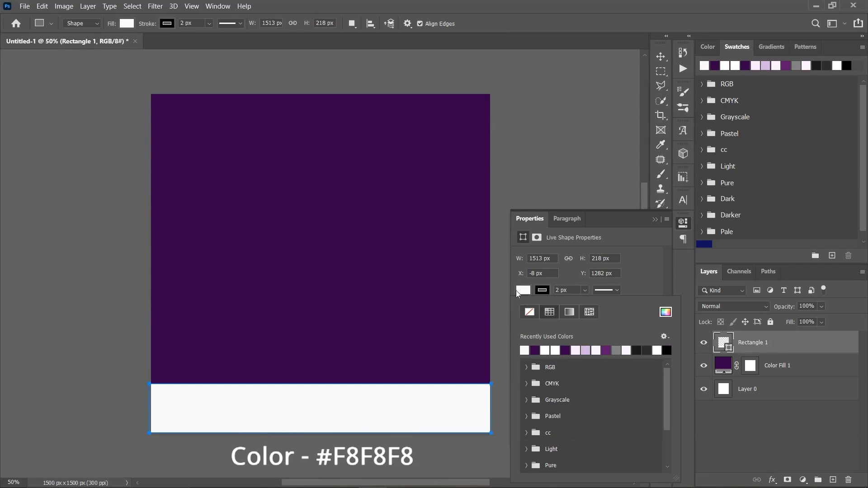
{"action": "left_click", "coordinate": [531, 312]}
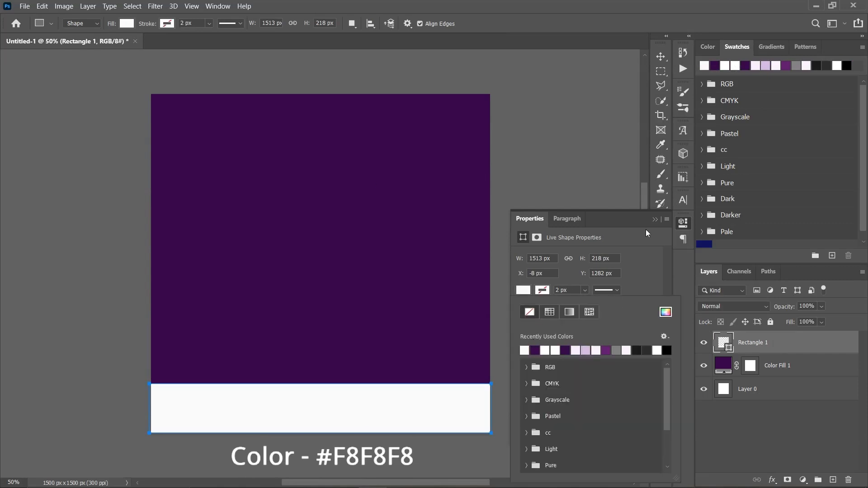
{"action": "left_click", "coordinate": [657, 220]}
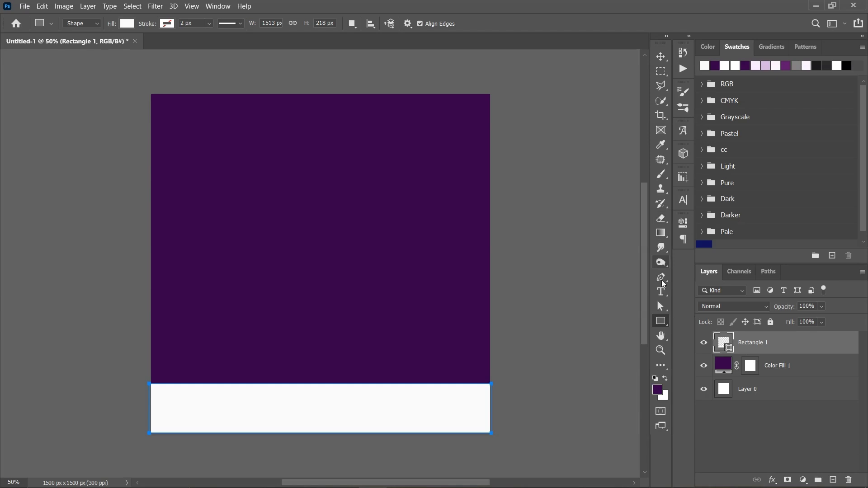
- On a new layer, draw a closed Pen shape about 1528 by 482 px, with a downward-sagging upper edge, spanning the canvas's lower part
{"action": "left_click", "coordinate": [661, 278]}
{"action": "left_click", "coordinate": [834, 480]}
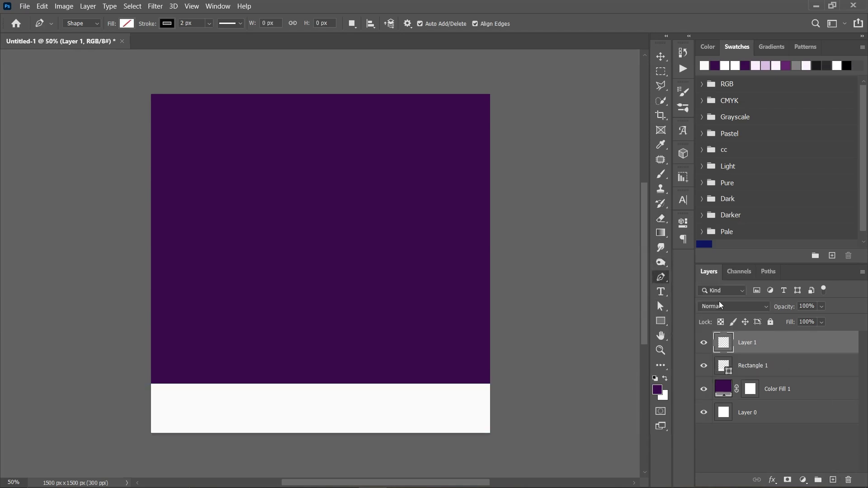
{"action": "left_click", "coordinate": [151, 330]}
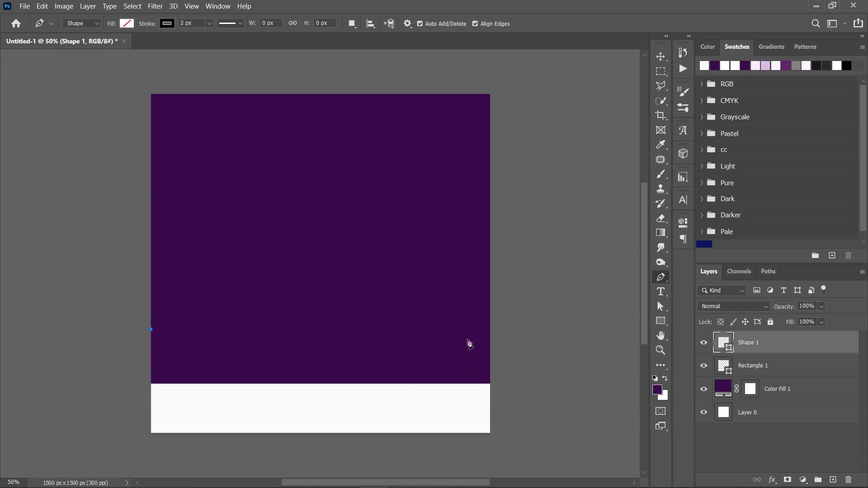
{"action": "left_click_drag", "start_coordinate": [492, 328], "coordinate": [628, 205]}
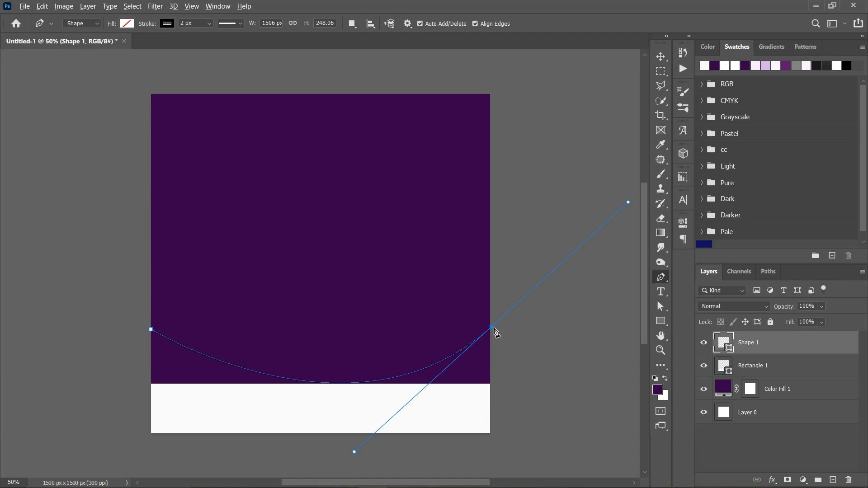
{"action": "left_click", "coordinate": [492, 328]}
{"action": "left_click", "coordinate": [491, 436]}
{"action": "left_click", "coordinate": [147, 436]}
{"action": "left_click", "coordinate": [151, 329]}
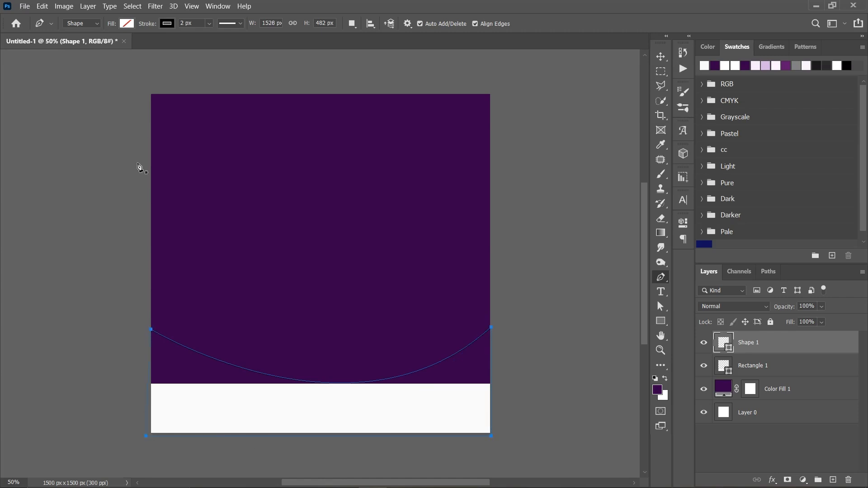
- Fill the curved shape with the recently used off-white #f8f8f8 and remove its stroke
{"action": "left_click", "coordinate": [127, 24]}
{"action": "left_click", "coordinate": [56, 83]}
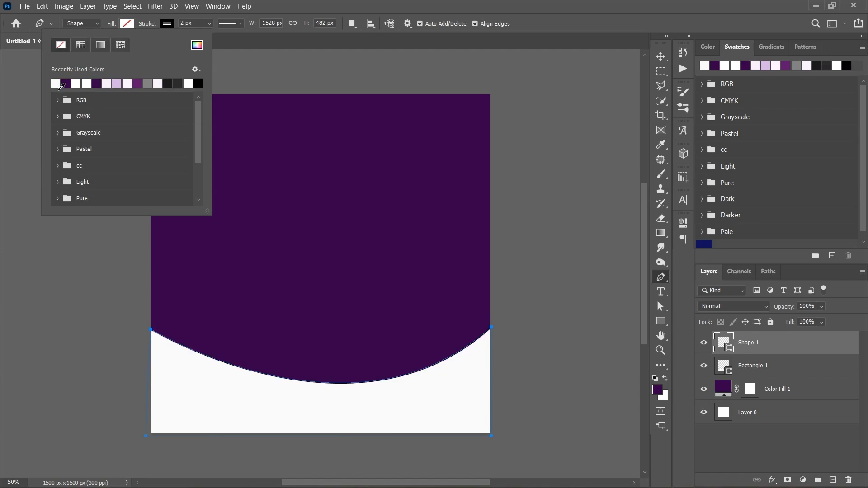
{"action": "left_click", "coordinate": [166, 23]}
{"action": "left_click", "coordinate": [166, 24]}
{"action": "left_click", "coordinate": [101, 45]}
- Place the curved shape's layer below the rectangle layer and move the shape slightly down, to Y 1306 px
{"action": "left_click", "coordinate": [661, 56]}
{"action": "left_click_drag", "start_coordinate": [766, 352], "coordinate": [774, 379]}
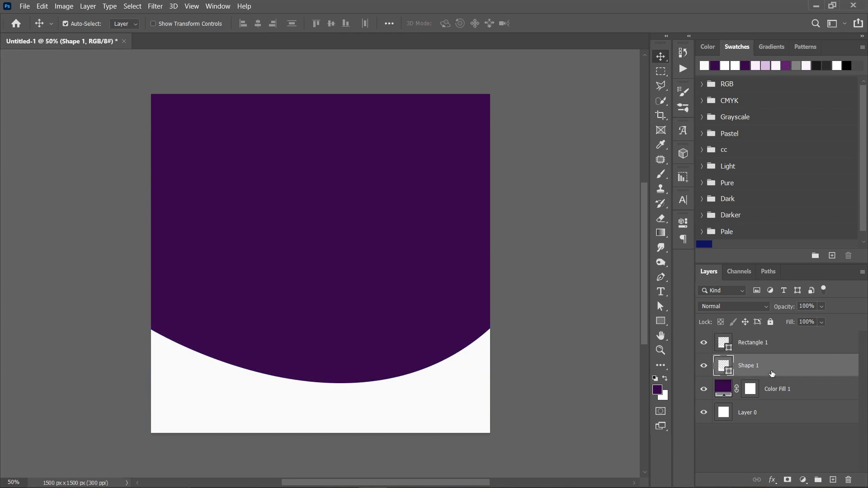
{"action": "key", "text": "ctrl+t"}
{"action": "mouse_move", "coordinate": [371, 357]}
{"action": "left_mouse_down"}
{"action": "mouse_move", "coordinate": [370, 379]}
{"action": "mouse_move", "coordinate": [369, 364]}
{"action": "left_mouse_up"}
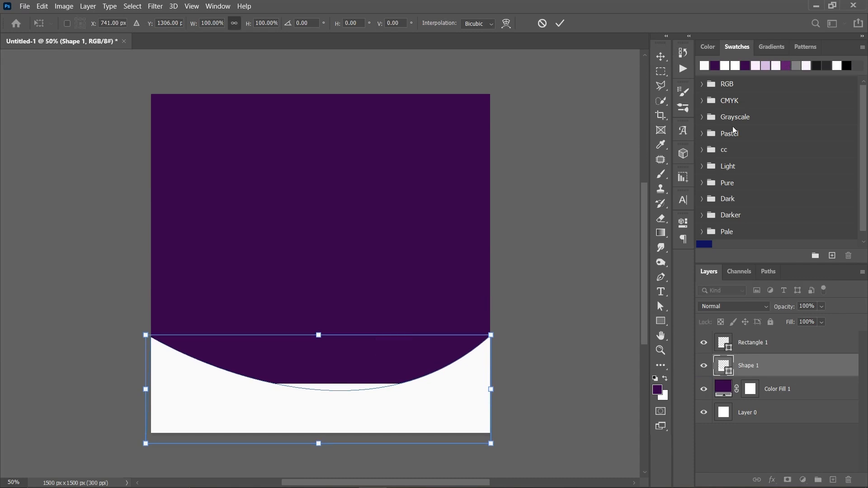
{"action": "left_click", "coordinate": [560, 24]}
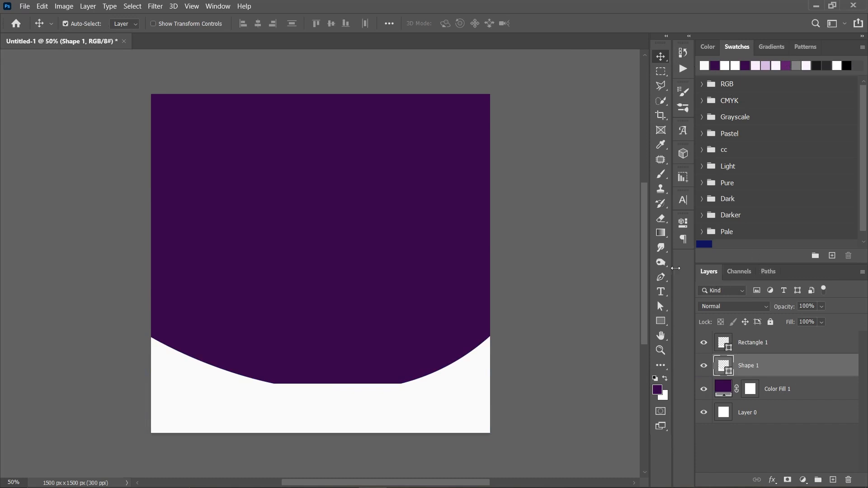
- Add an empty layer above the purple fill and set the Brush colour to dark purple, H 283, S 90, B 22
{"action": "left_click", "coordinate": [704, 389]}
{"action": "left_click", "coordinate": [704, 389]}
{"action": "left_click", "coordinate": [789, 385]}
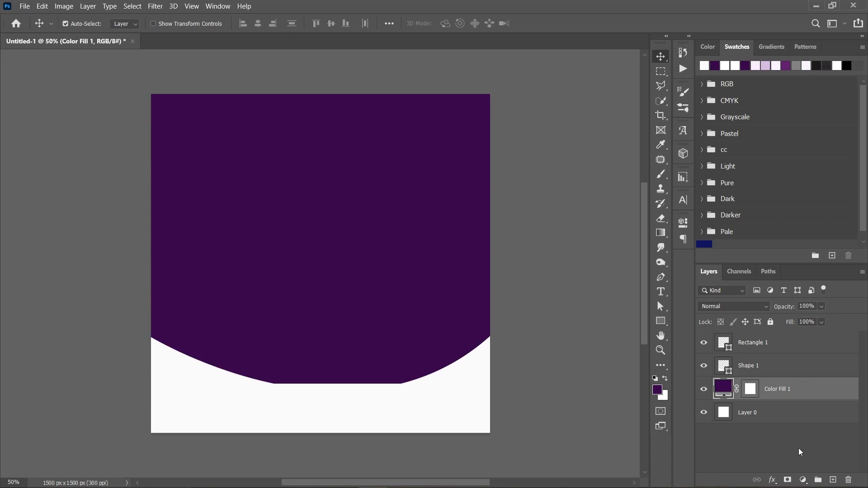
{"action": "left_click", "coordinate": [833, 480]}
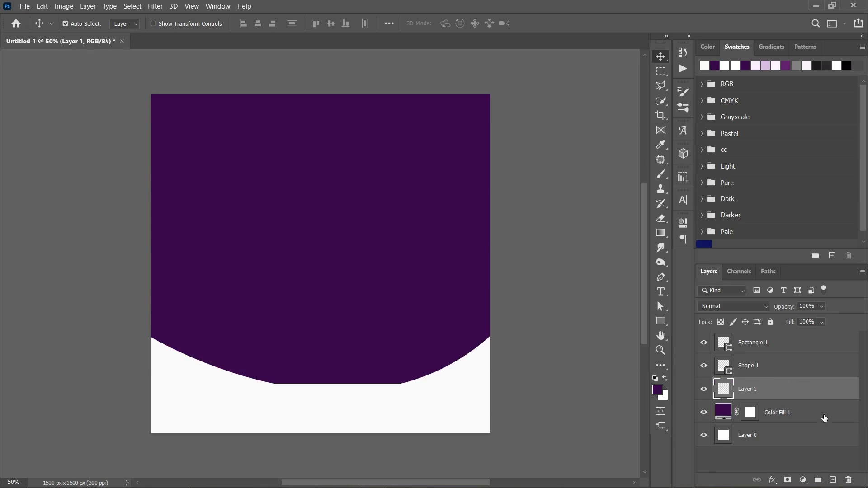
{"action": "left_click", "coordinate": [658, 175]}
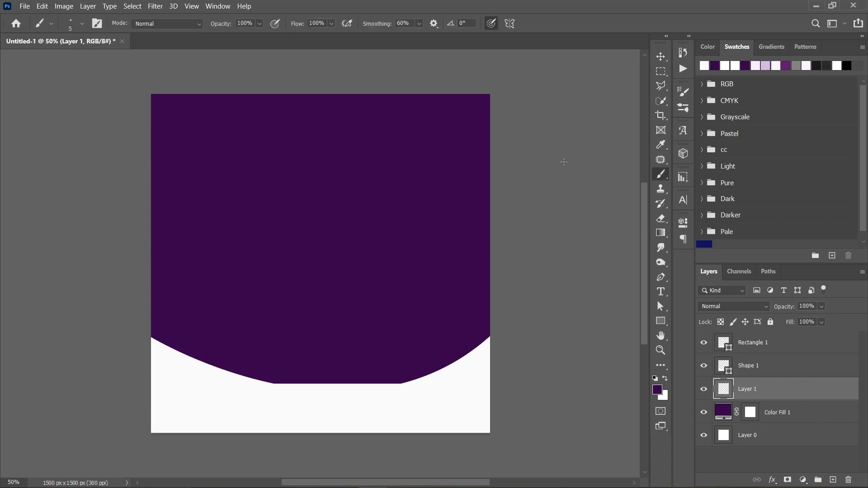
{"action": "left_click", "coordinate": [709, 47]}
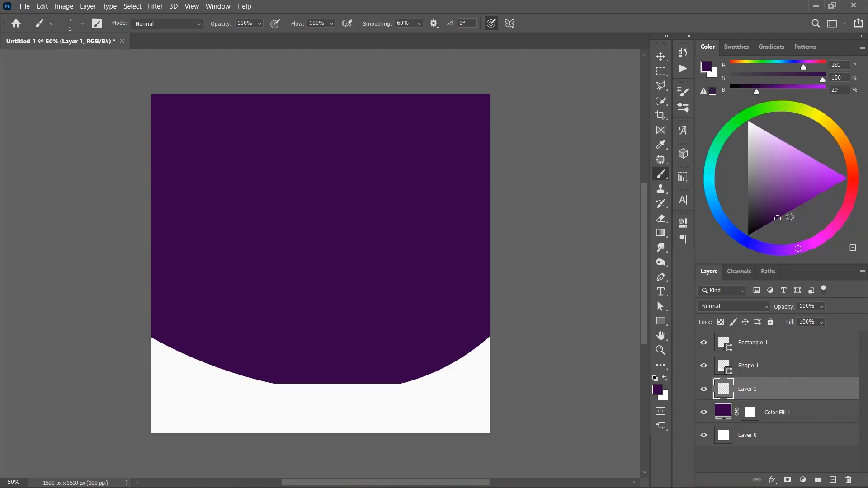
{"action": "left_click_drag", "start_coordinate": [774, 221], "coordinate": [769, 222]}
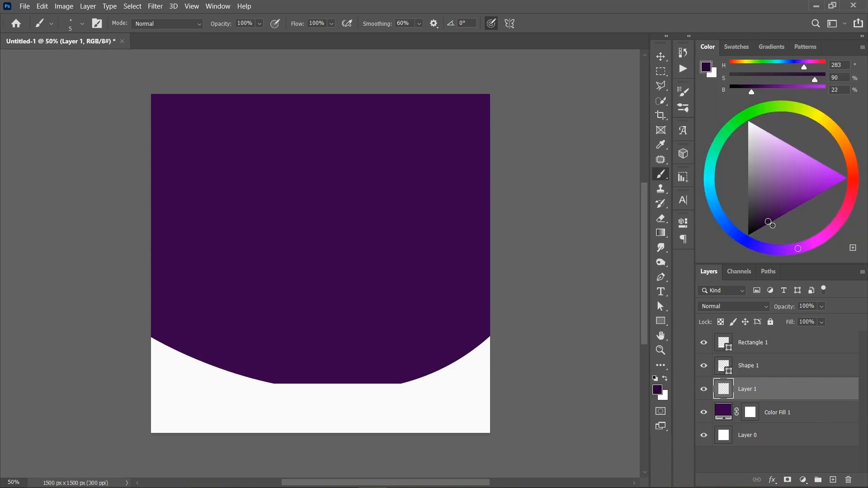
- Set the brush to 71% opacity and 54% flow and enlarge it to about 1100 px
{"action": "right_click", "coordinate": [345, 187]}
{"action": "mouse_move", "coordinate": [421, 237]}
{"action": "left_mouse_down"}
{"action": "mouse_move", "coordinate": [389, 232]}
{"action": "mouse_move", "coordinate": [459, 215]}
{"action": "left_mouse_up"}
{"action": "left_click_drag", "start_coordinate": [305, 27], "coordinate": [290, 24]}
{"action": "left_click_drag", "start_coordinate": [225, 26], "coordinate": [211, 24]}
{"action": "left_click_drag", "start_coordinate": [300, 27], "coordinate": [280, 25]}
{"action": "key", "text": "bracketright"}
{"action": "key", "text": "bracketright"}
{"action": "key", "text": "bracketright"}
{"action": "key", "text": "bracketright"}
{"action": "key", "text": "bracketright"}
{"action": "key", "text": "bracketright"}
{"action": "key", "text": "bracketright"}
{"action": "key", "text": "bracketright"}
{"action": "key", "text": "bracketright"}
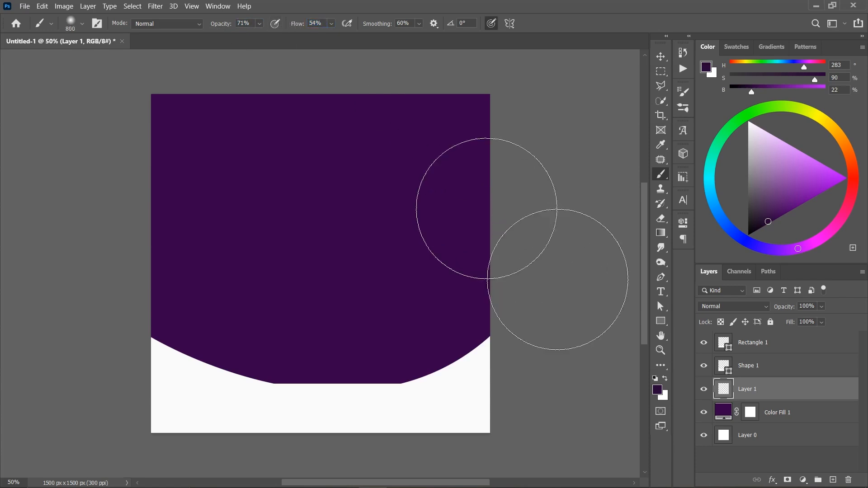
- Try a broad dark stroke across the purple background and undo it
{"action": "mouse_move", "coordinate": [504, 210]}
{"action": "left_mouse_down"}
{"action": "mouse_move", "coordinate": [483, 281]}
{"action": "mouse_move", "coordinate": [457, 316]}
{"action": "mouse_move", "coordinate": [395, 357]}
{"action": "mouse_move", "coordinate": [376, 338]}
{"action": "mouse_move", "coordinate": [202, 294]}
{"action": "mouse_move", "coordinate": [270, 218]}
{"action": "left_mouse_up"}
{"action": "key", "text": "ctrl+z"}
- Adjust the brush to 900 px with 74% opacity and 58% flow
{"action": "left_click_drag", "start_coordinate": [230, 28], "coordinate": [232, 27]}
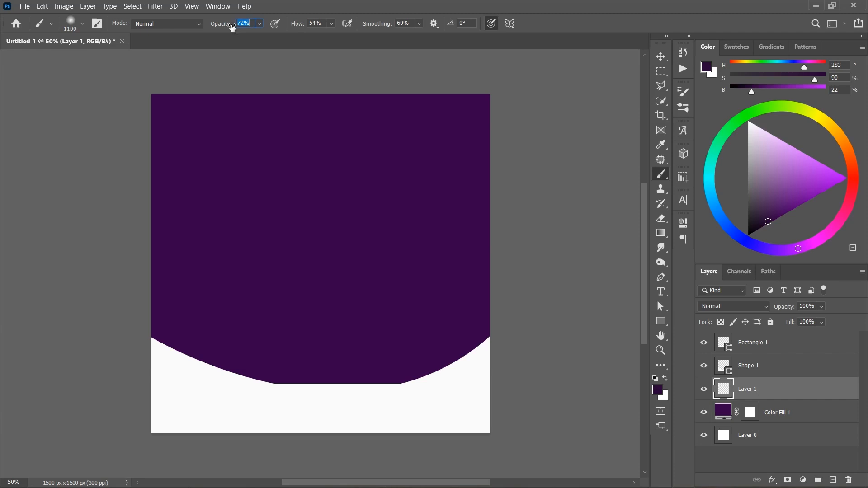
{"action": "left_click_drag", "start_coordinate": [299, 28], "coordinate": [301, 28]}
{"action": "key", "text": "bracketleft"}
{"action": "key", "text": "bracketleft"}
- Paint soft dark shading along the right and left sides of the purple background and set that layer's opacity to 86%
{"action": "left_click_drag", "start_coordinate": [492, 239], "coordinate": [468, 319]}
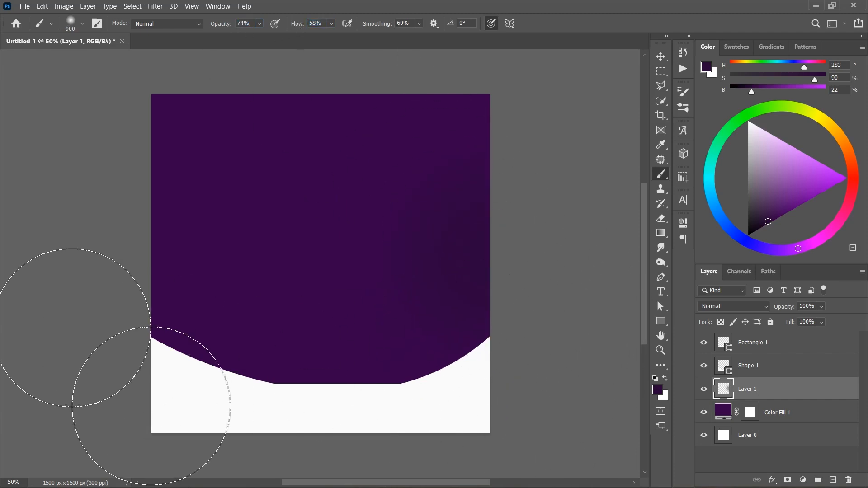
{"action": "mouse_move", "coordinate": [124, 232]}
{"action": "left_mouse_down"}
{"action": "mouse_move", "coordinate": [150, 330]}
{"action": "mouse_move", "coordinate": [196, 374]}
{"action": "left_mouse_up"}
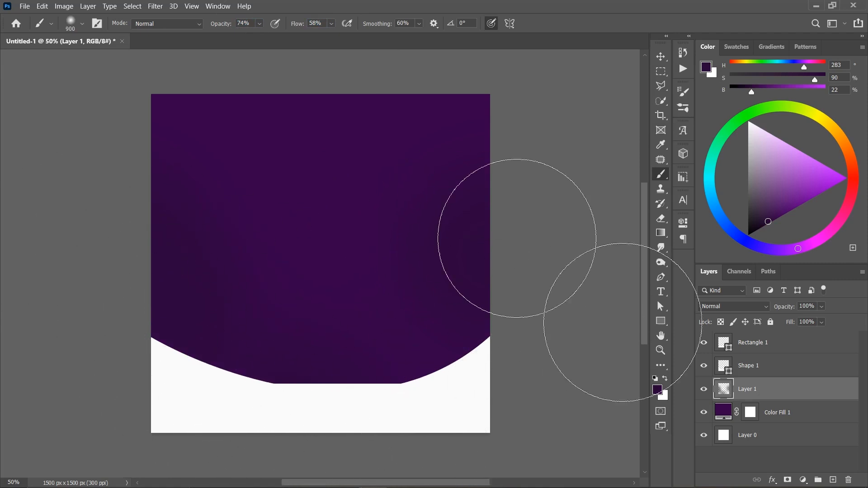
{"action": "left_click_drag", "start_coordinate": [809, 311], "coordinate": [793, 309]}
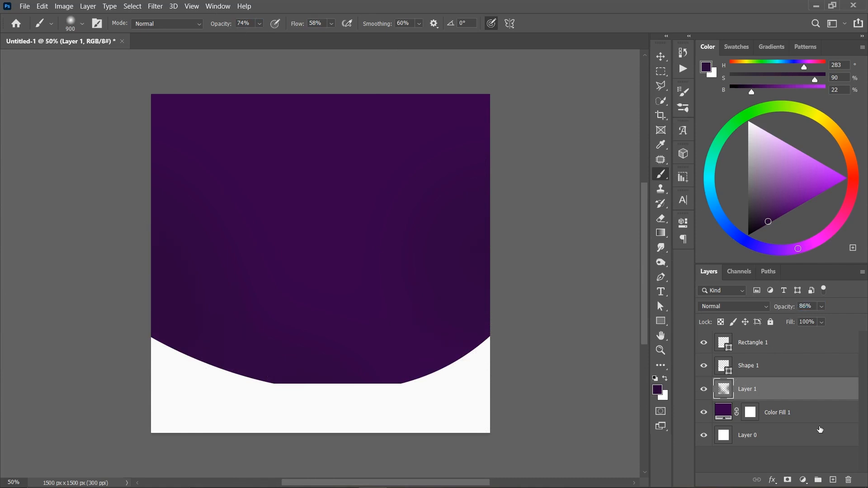
- Add a new layer above the dark shading layer and set the foreground color to #be2ddb
{"action": "left_click", "coordinate": [833, 480]}
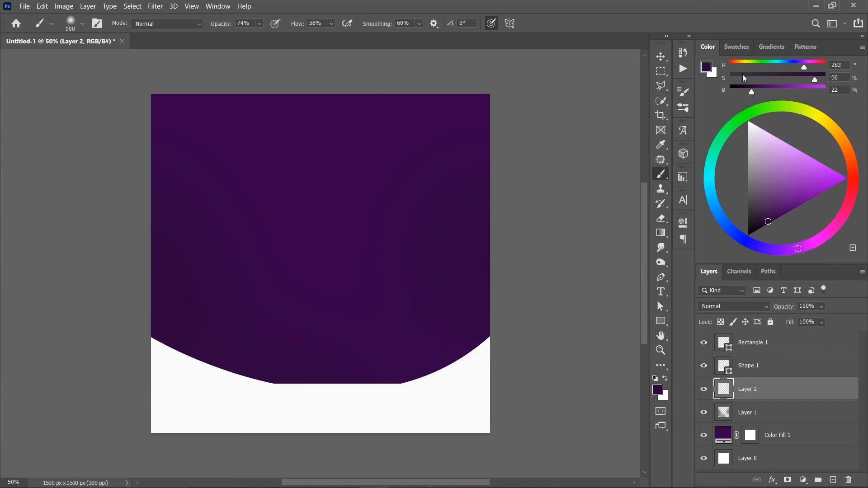
{"action": "mouse_move", "coordinate": [786, 157]}
{"action": "left_mouse_down"}
{"action": "mouse_move", "coordinate": [808, 166]}
{"action": "mouse_move", "coordinate": [812, 182]}
{"action": "left_mouse_up"}
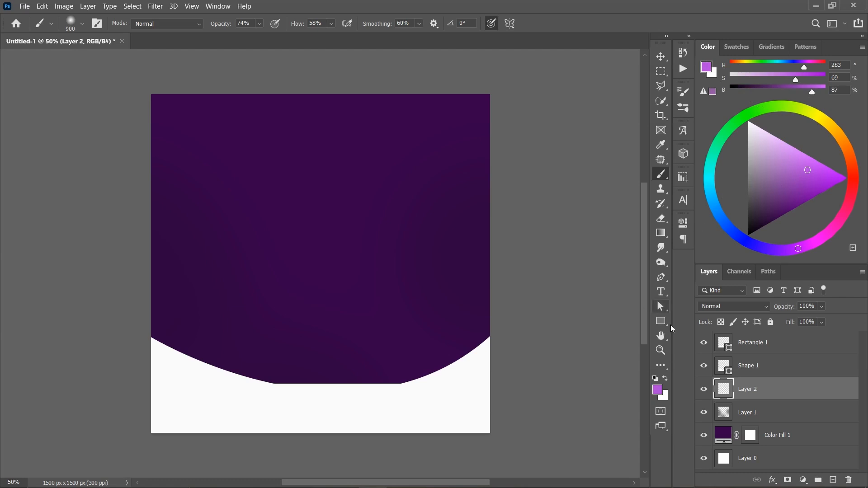
{"action": "left_click", "coordinate": [658, 389]}
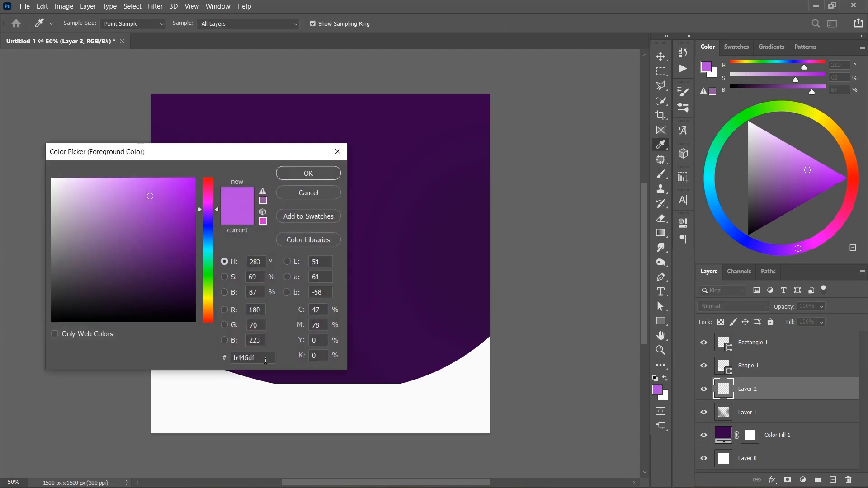
{"action": "left_click_drag", "start_coordinate": [266, 359], "coordinate": [217, 357]}
{"action": "type", "text": "be"}
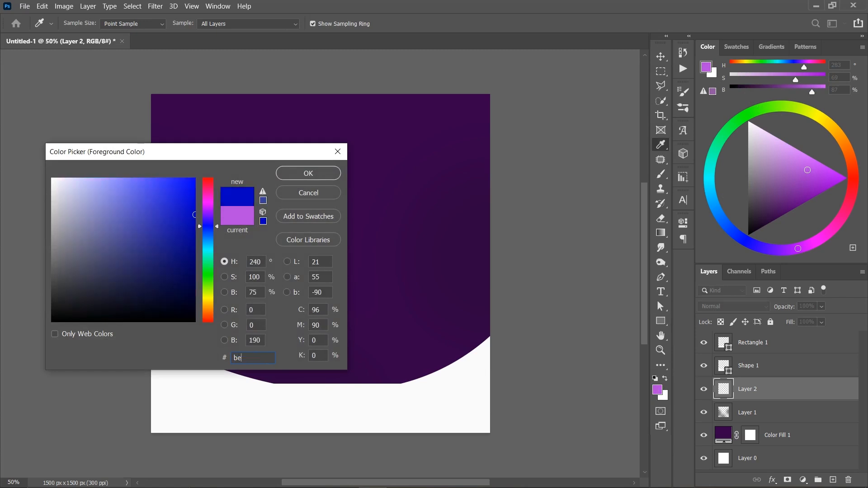
{"action": "type", "text": "2"}
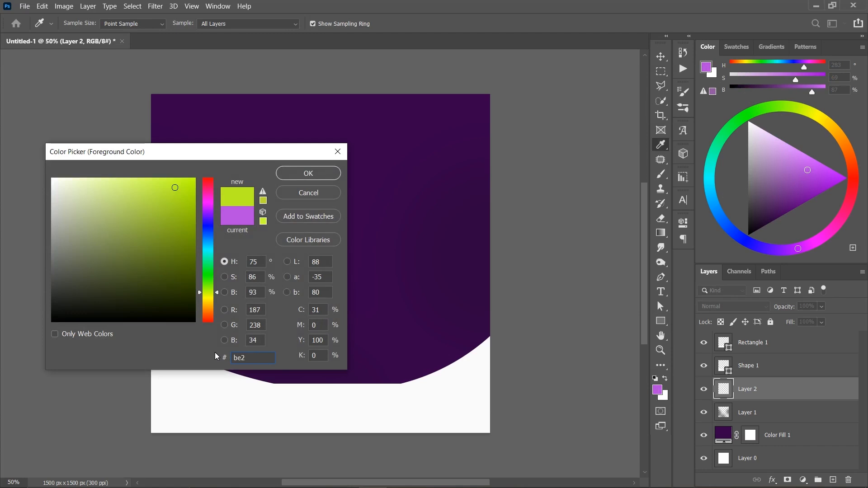
{"action": "type", "text": "ddb"}
{"action": "key", "text": "Return"}
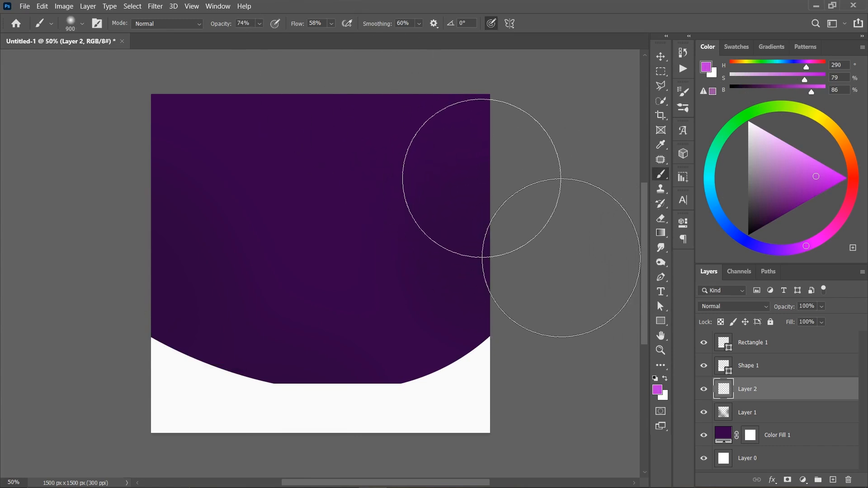
- Try a soft highlight dab near the background's upper right edge, undo it, and raise the brush to 100% opacity and 77% flow
{"action": "left_click", "coordinate": [482, 178]}
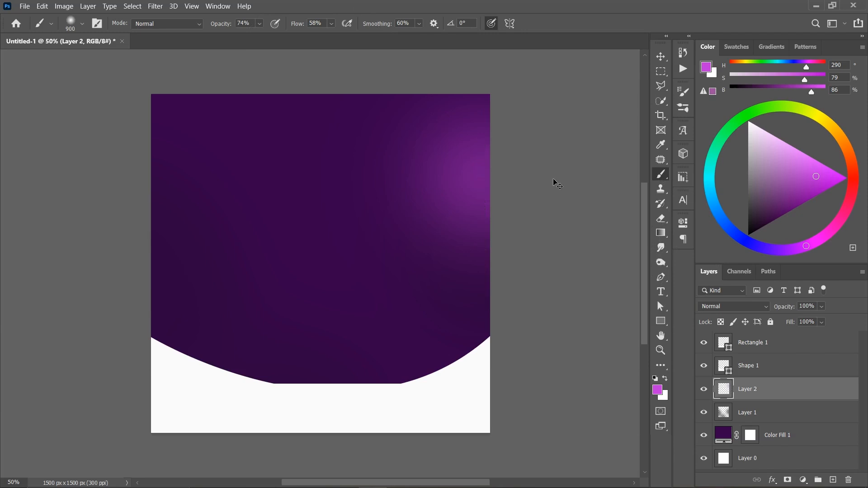
{"action": "key", "text": "ctrl+z"}
{"action": "mouse_move", "coordinate": [218, 28]}
{"action": "left_mouse_down"}
{"action": "mouse_move", "coordinate": [325, 36]}
{"action": "mouse_move", "coordinate": [311, 36]}
{"action": "left_mouse_up"}
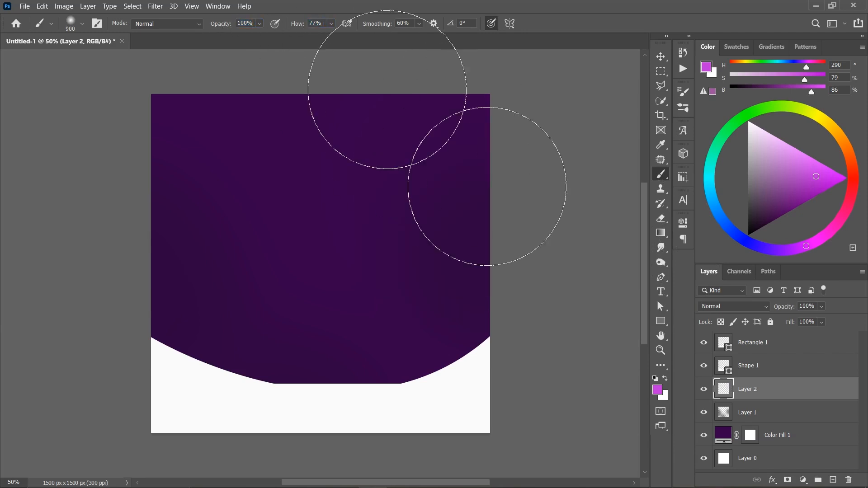
- Paint a soft magenta highlight at the background's upper right edge and a smaller one with an 800 px brush at the left edge
{"action": "left_click", "coordinate": [483, 174]}
{"action": "key", "text": "]"}
{"action": "key", "text": "bracketleft"}
{"action": "key", "text": "bracketleft"}
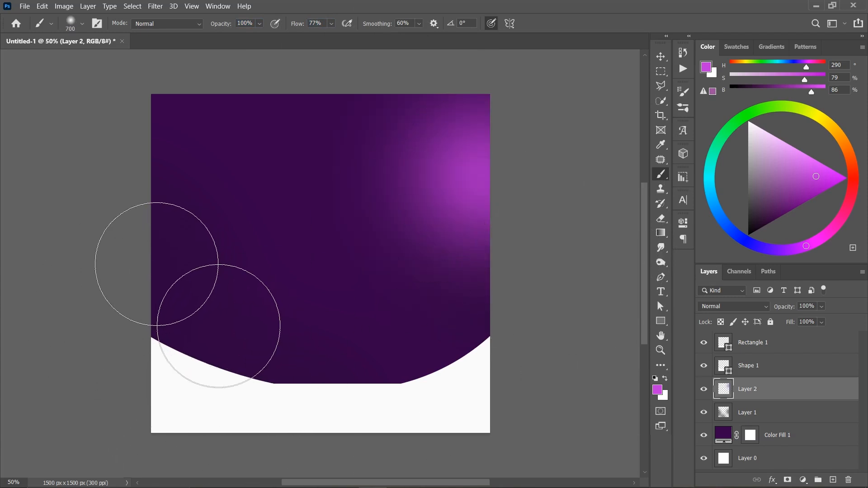
{"action": "left_click", "coordinate": [152, 257]}
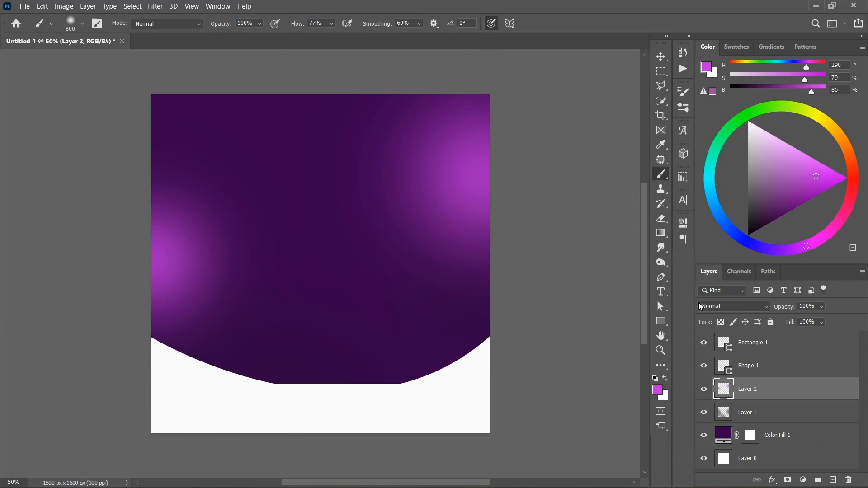
- Set the highlight layer's blend mode to Screen, with 73% opacity and 75% fill
{"action": "left_click", "coordinate": [713, 308]}
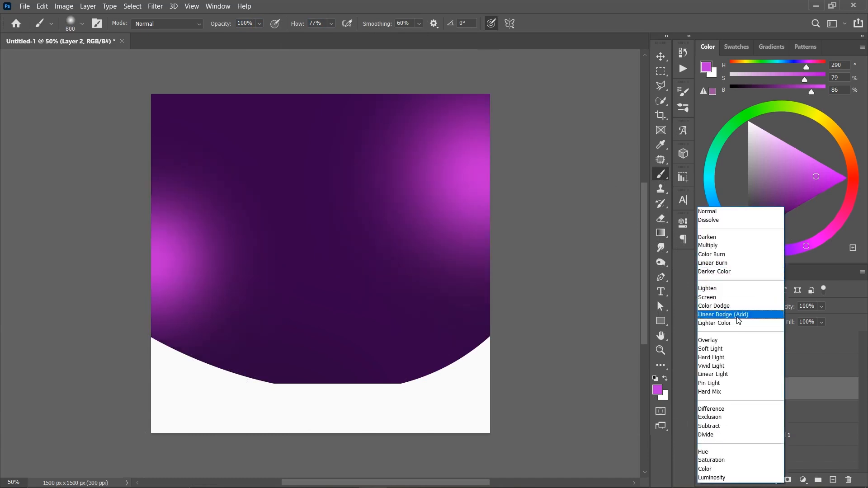
{"action": "left_click", "coordinate": [723, 298]}
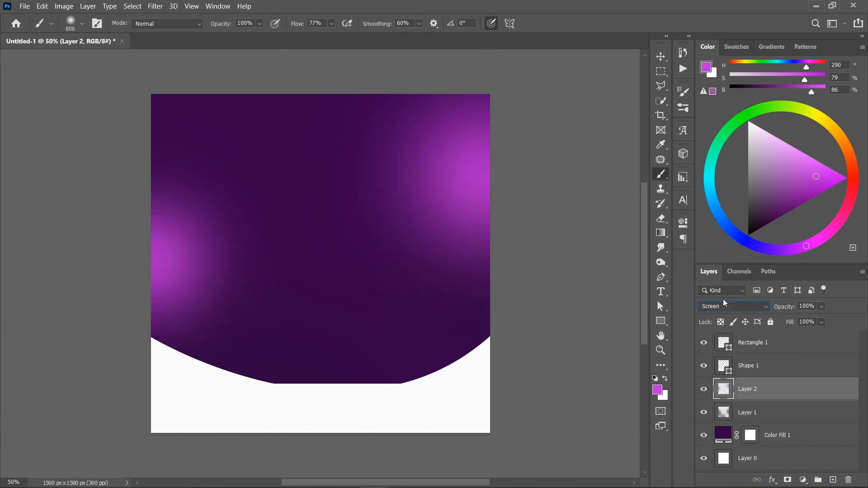
{"action": "mouse_move", "coordinate": [793, 310]}
{"action": "left_mouse_down"}
{"action": "mouse_move", "coordinate": [781, 309]}
{"action": "mouse_move", "coordinate": [776, 323]}
{"action": "mouse_move", "coordinate": [794, 324]}
{"action": "mouse_move", "coordinate": [788, 310]}
{"action": "left_mouse_up"}
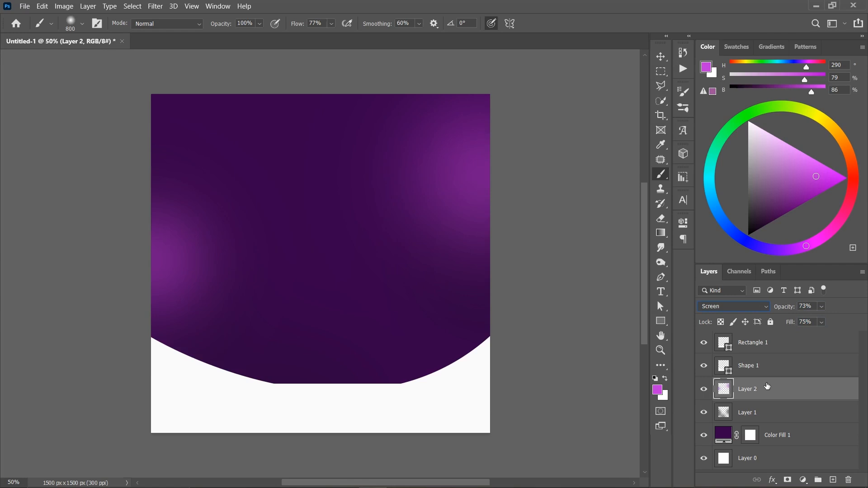
- Scale the highlight layer from its center to about 107.5% and switch to the Move tool
{"action": "key", "text": "ctrl+t"}
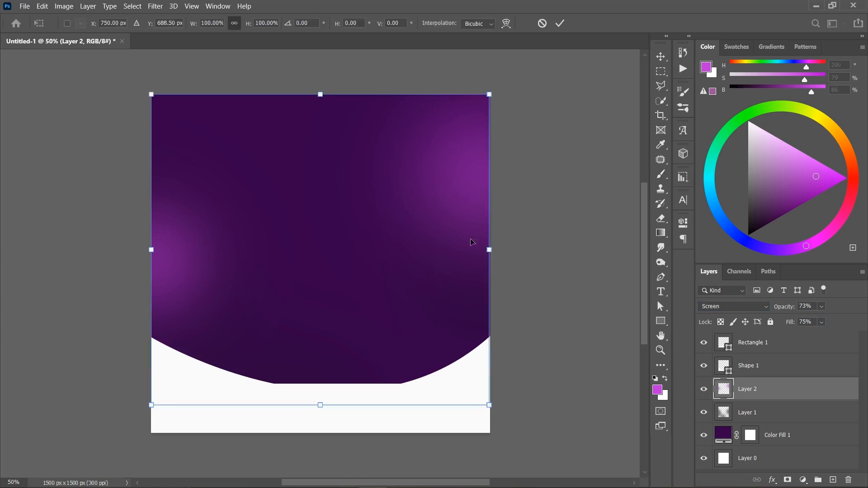
{"action": "left_click_drag", "start_coordinate": [496, 255], "coordinate": [505, 258]}
{"action": "key", "text": "Return"}
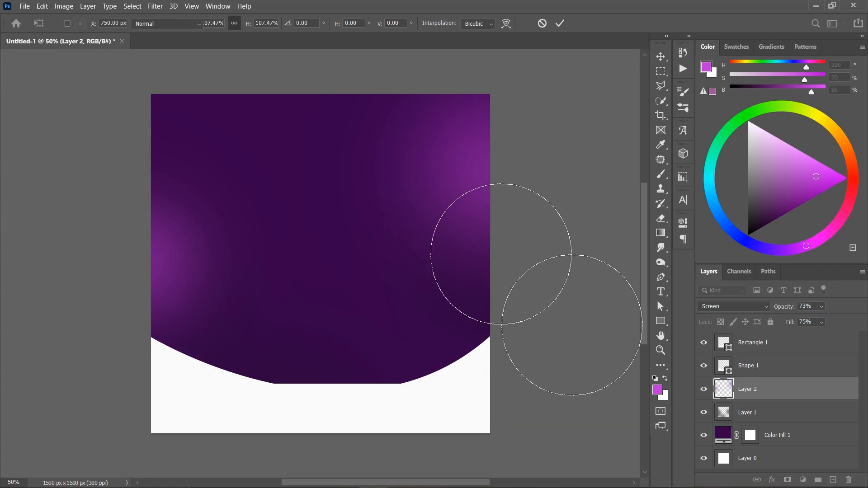
{"action": "key", "text": "v"}
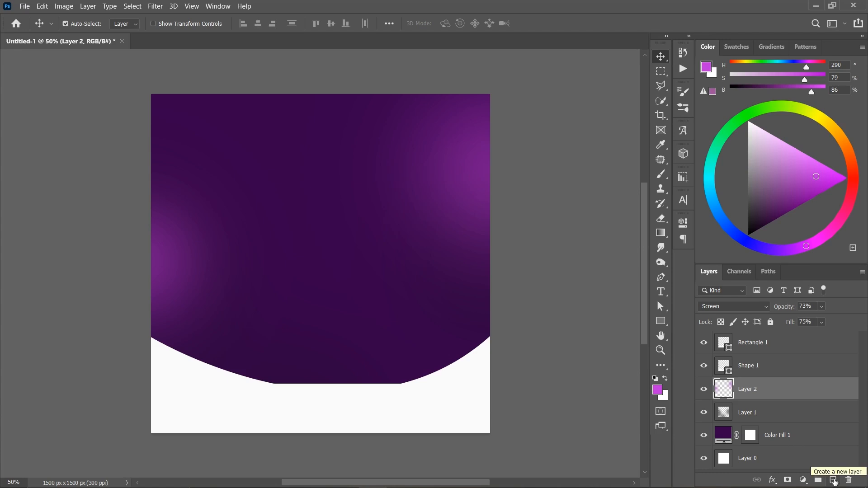
- Add a new layer above the highlight layer and activate the Pen tool in Shape mode
{"action": "left_click", "coordinate": [834, 481]}
{"action": "left_click", "coordinate": [660, 277]}
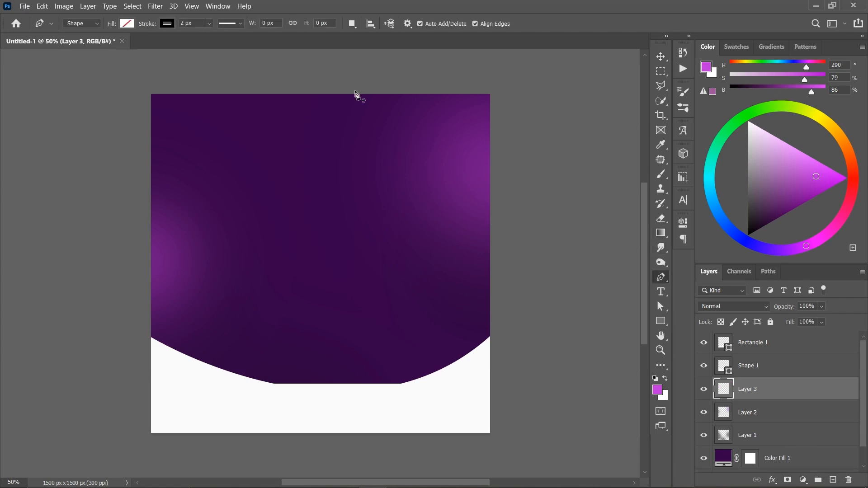
{"action": "left_click", "coordinate": [291, 88]}
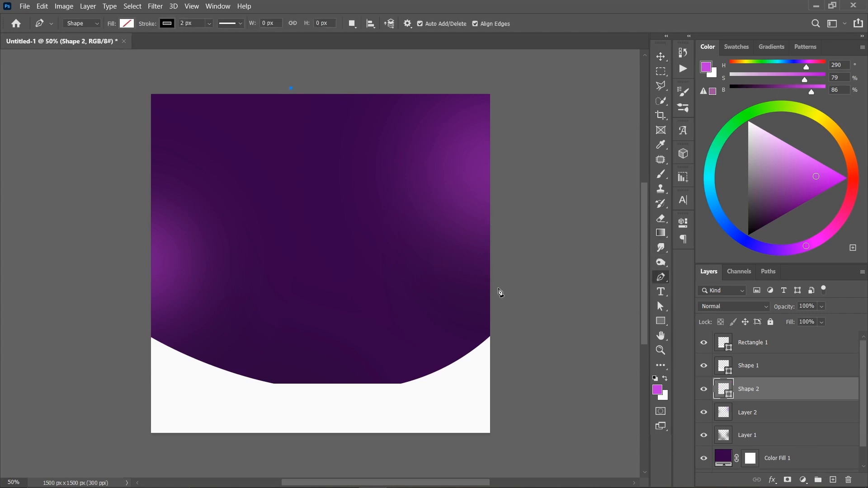
{"action": "left_click_drag", "start_coordinate": [497, 288], "coordinate": [312, 294]}
{"action": "left_click_drag", "start_coordinate": [234, 263], "coordinate": [184, 288]}
{"action": "key", "text": "space"}
{"action": "left_click_drag", "start_coordinate": [96, 219], "coordinate": [519, 174]}
{"action": "key", "text": "ctrl+z"}
{"action": "scroll", "coordinate": [464, 224], "scroll_direction": "up", "scroll_amount": 1}
{"action": "key", "text": "ctrl+z"}
- Draw a closed shape about 1009 by 801 px over the canvas's upper right corner, with a curved inner edge
{"action": "left_click", "coordinate": [265, 68]}
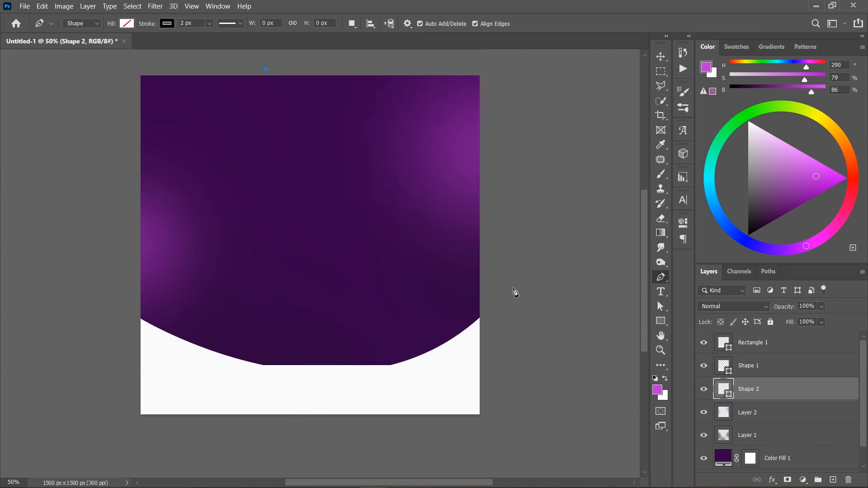
{"action": "left_click_drag", "start_coordinate": [493, 247], "coordinate": [329, 271]}
{"action": "left_click_drag", "start_coordinate": [212, 160], "coordinate": [571, 245]}
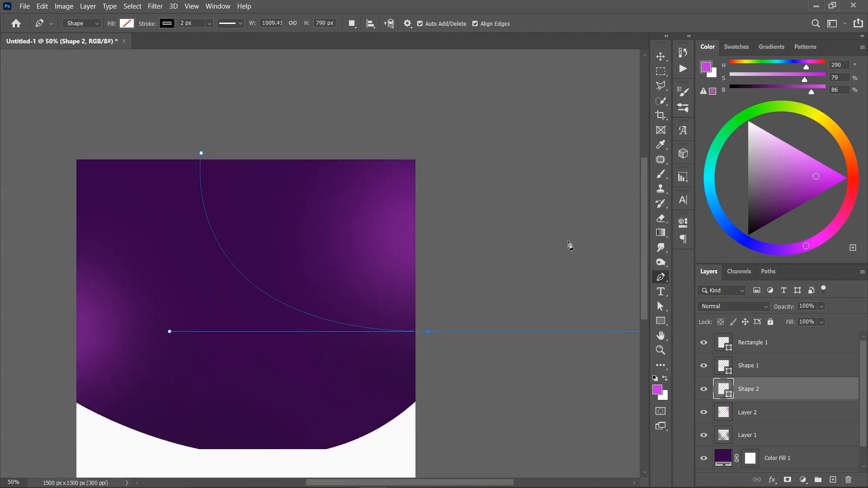
{"action": "left_click", "coordinate": [428, 332], "text": "alt"}
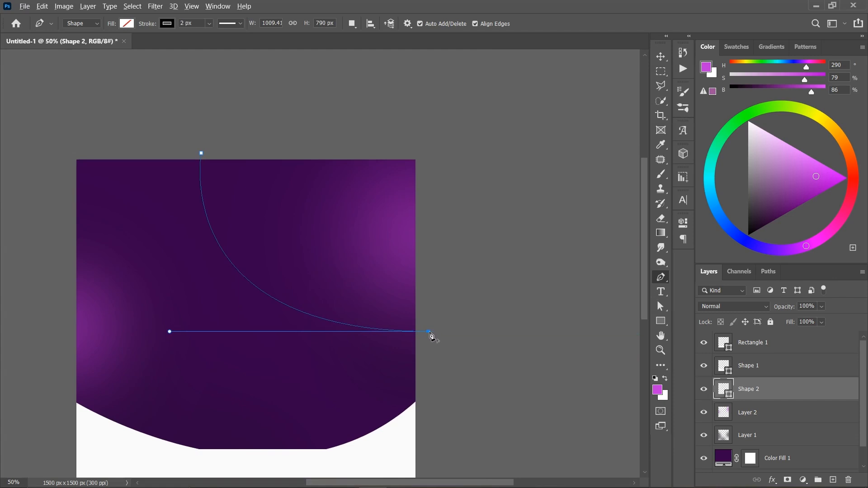
{"action": "left_click", "coordinate": [428, 151]}
{"action": "left_click", "coordinate": [203, 155]}
- Fill the curved corner shape with the recently used white and remove its stroke
{"action": "left_click", "coordinate": [126, 24]}
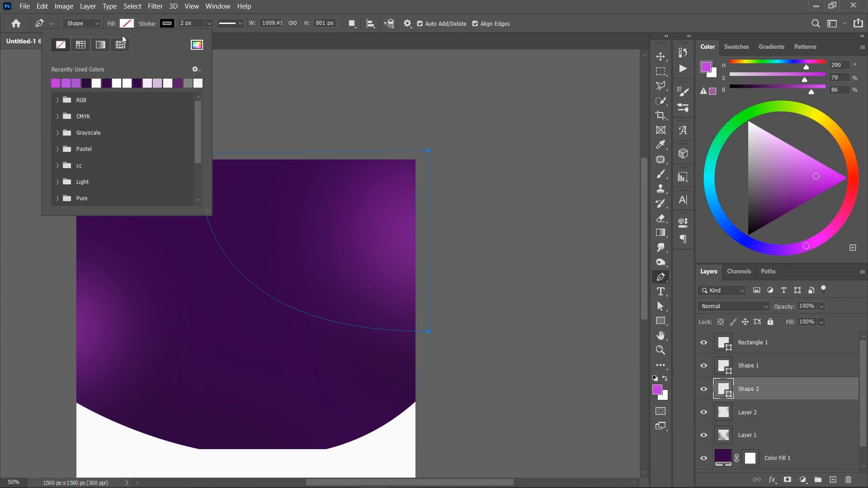
{"action": "left_click", "coordinate": [97, 84]}
{"action": "left_click", "coordinate": [171, 23]}
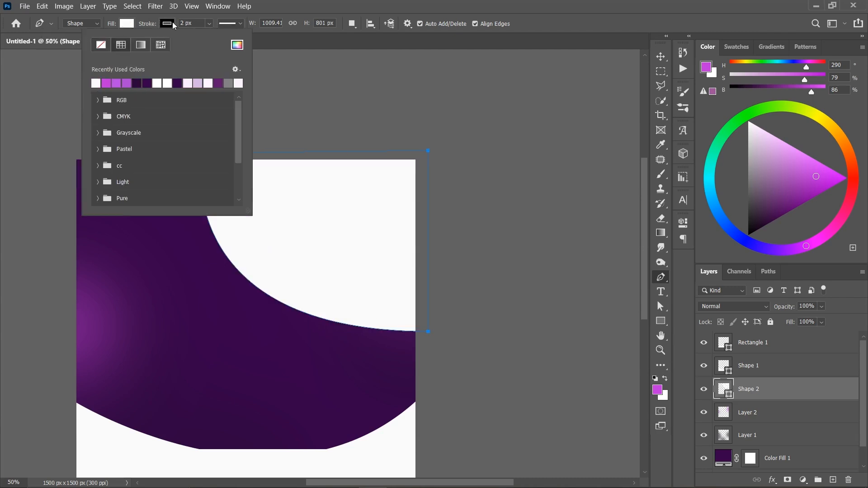
{"action": "left_click", "coordinate": [104, 44]}
{"action": "key", "text": "v"}
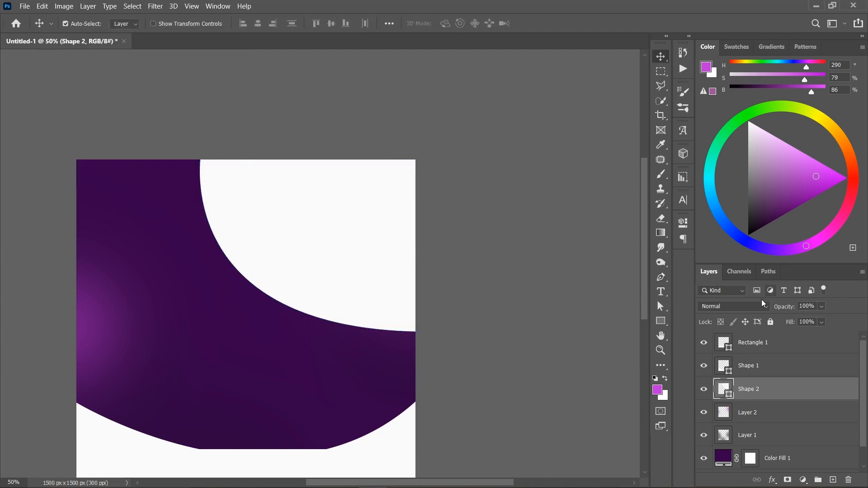
- Set the corner shape's blend mode to Soft Light and stretch it downward to about 122% height
{"action": "left_click", "coordinate": [762, 306]}
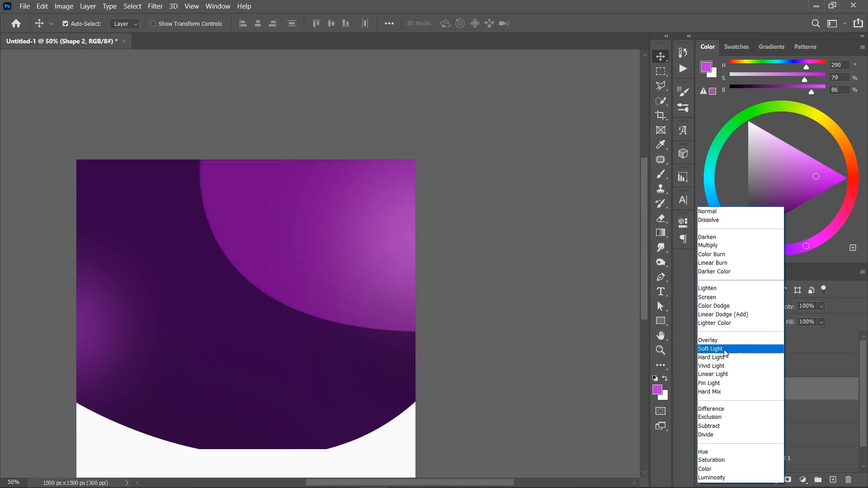
{"action": "left_click", "coordinate": [725, 352]}
{"action": "key", "text": "ctrl+t"}
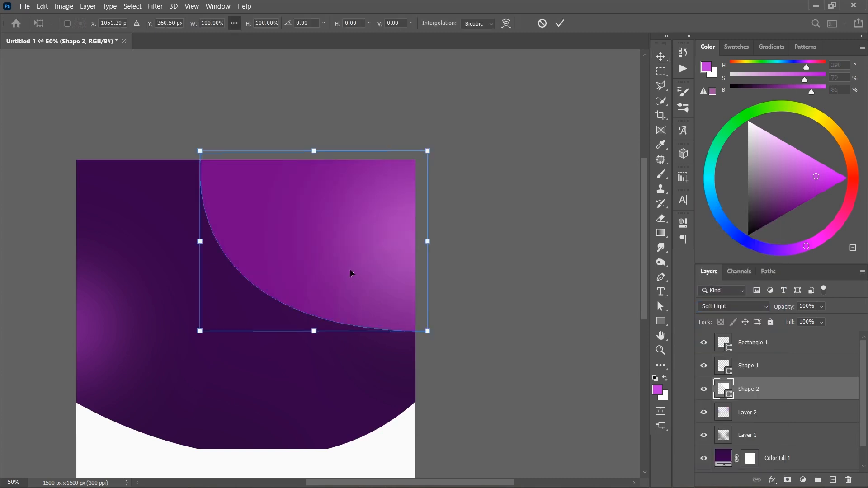
{"action": "left_click_drag", "start_coordinate": [319, 337], "coordinate": [320, 373]}
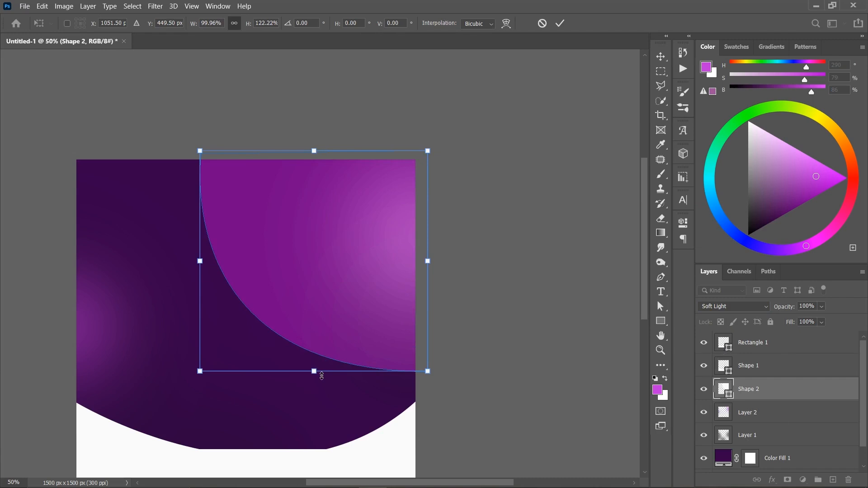
{"action": "key", "text": "Return"}
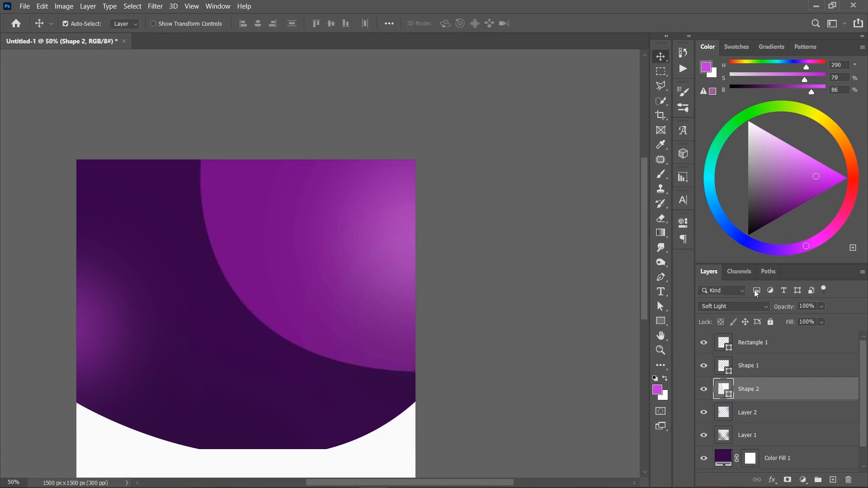
- Reduce the corner shape's opacity to 22% and its fill to 54%, undoing the first opacity attempt
{"action": "mouse_move", "coordinate": [797, 311]}
{"action": "left_mouse_down"}
{"action": "mouse_move", "coordinate": [742, 297]}
{"action": "mouse_move", "coordinate": [760, 301]}
{"action": "mouse_move", "coordinate": [758, 322]}
{"action": "mouse_move", "coordinate": [787, 307]}
{"action": "left_mouse_up"}
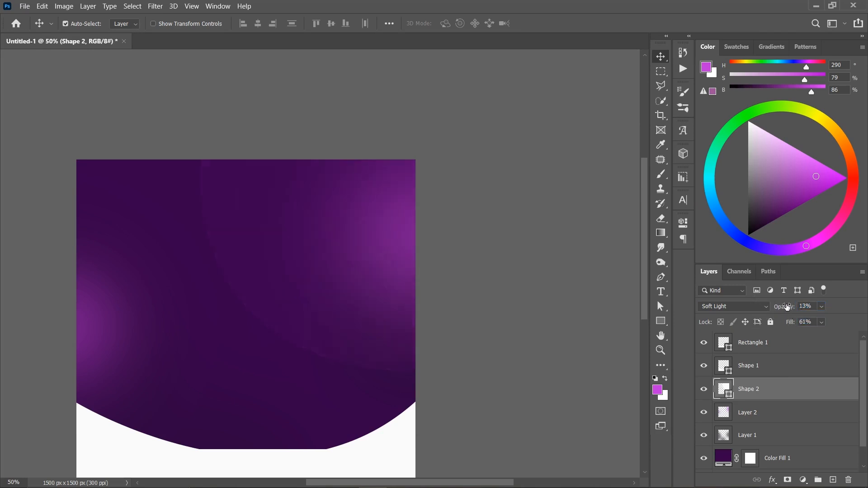
{"action": "key", "text": "ctrl+z"}
{"action": "left_click_drag", "start_coordinate": [795, 323], "coordinate": [787, 308]}
- Open the corner shape's mask properties and try feathering its edge
{"action": "left_click", "coordinate": [680, 223]}
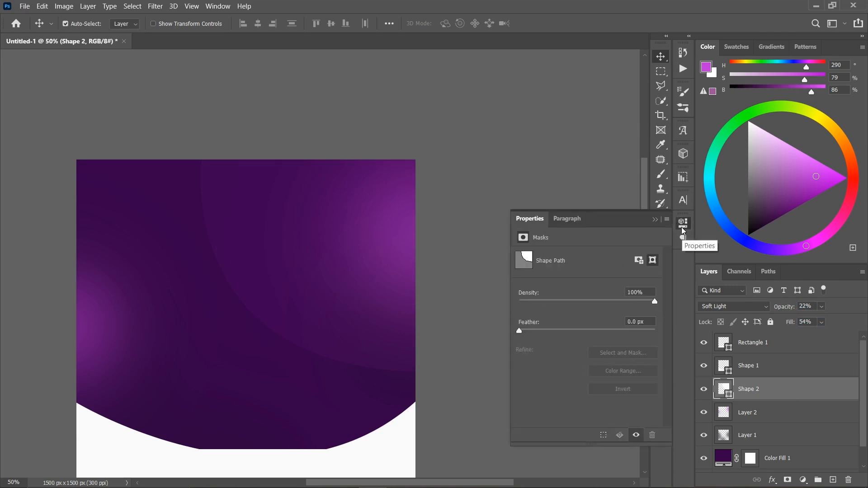
{"action": "left_click", "coordinate": [218, 6]}
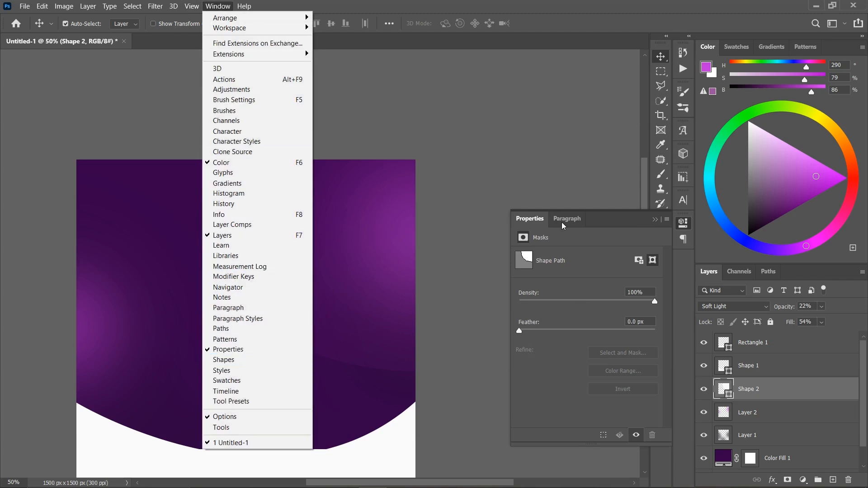
{"action": "left_click", "coordinate": [532, 332]}
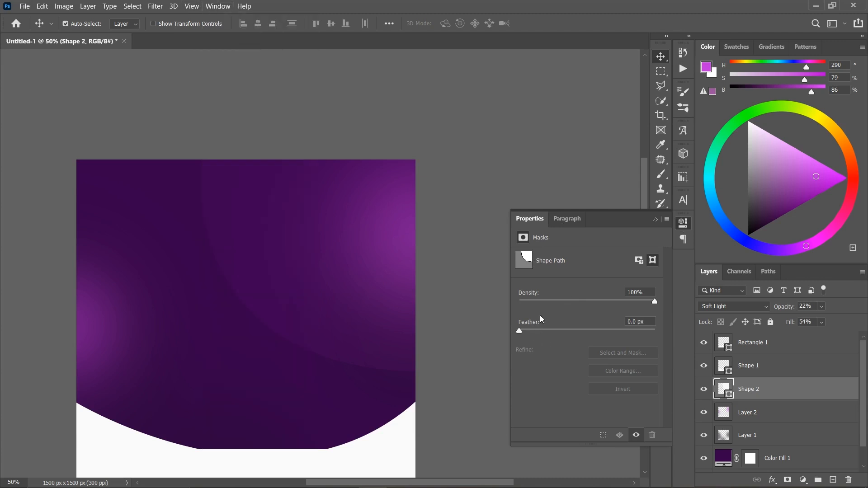
{"action": "left_click_drag", "start_coordinate": [519, 330], "coordinate": [571, 330]}
- Add a layer mask to the corner shape and paint it black with a soft 800 px brush to fade the shape's interior
{"action": "left_click", "coordinate": [788, 480]}
{"action": "left_click", "coordinate": [655, 219]}
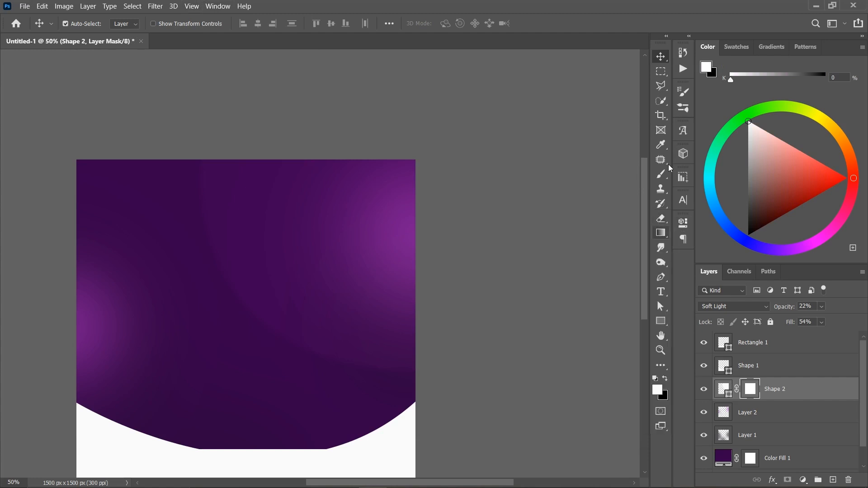
{"action": "left_click", "coordinate": [661, 174]}
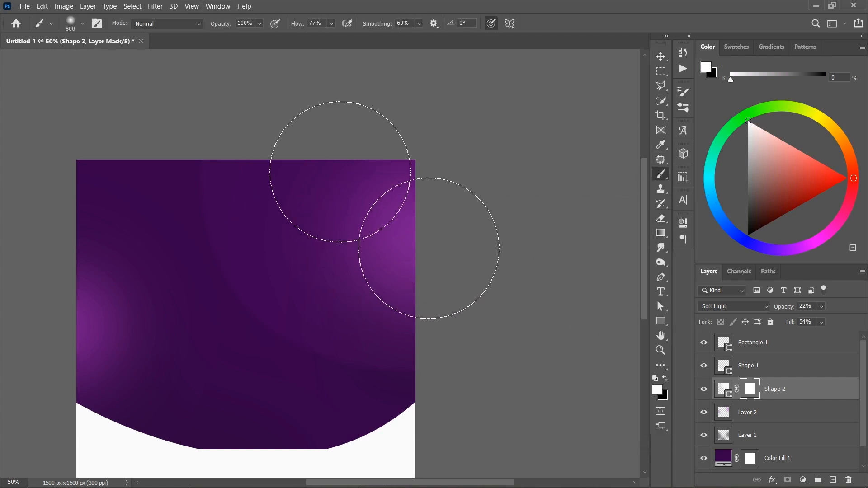
{"action": "left_click", "coordinate": [668, 378]}
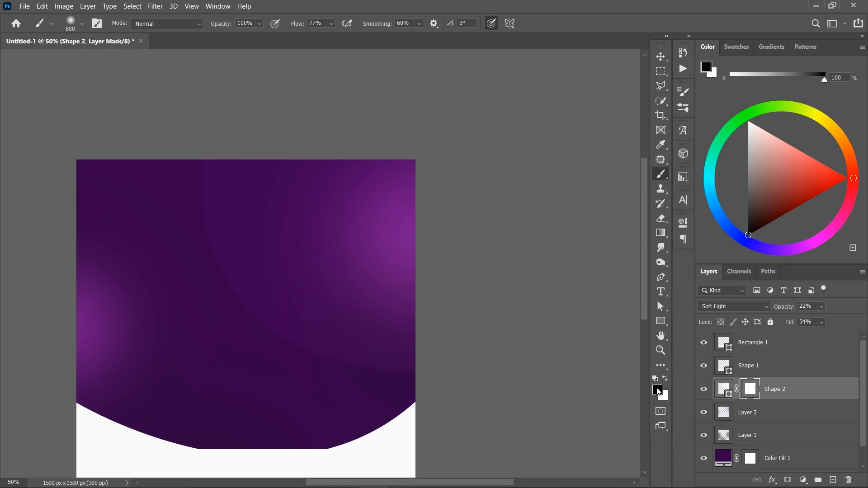
{"action": "mouse_move", "coordinate": [319, 198]}
{"action": "left_mouse_down"}
{"action": "mouse_move", "coordinate": [389, 255]}
{"action": "mouse_move", "coordinate": [383, 189]}
{"action": "mouse_move", "coordinate": [399, 345]}
{"action": "mouse_move", "coordinate": [371, 256]}
{"action": "mouse_move", "coordinate": [388, 396]}
{"action": "mouse_move", "coordinate": [349, 341]}
{"action": "mouse_move", "coordinate": [329, 285]}
{"action": "left_mouse_up"}
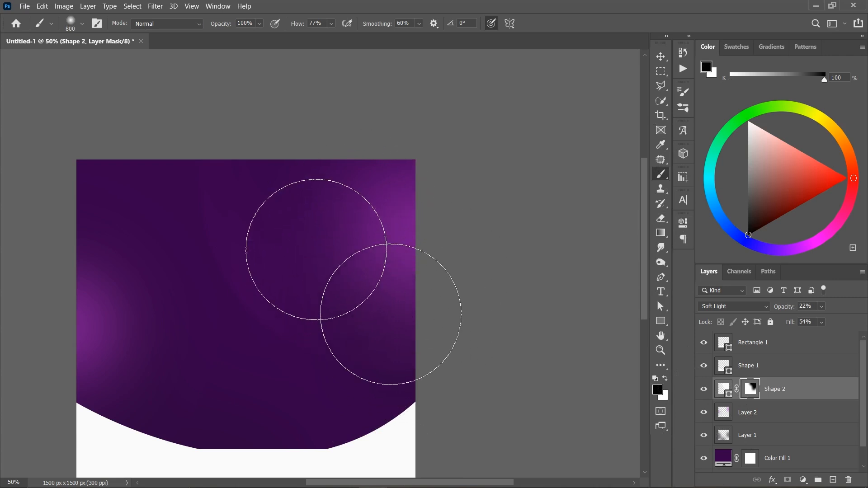
- Reduce the corner shape's fill to 39%
{"action": "left_click_drag", "start_coordinate": [794, 322], "coordinate": [782, 323]}
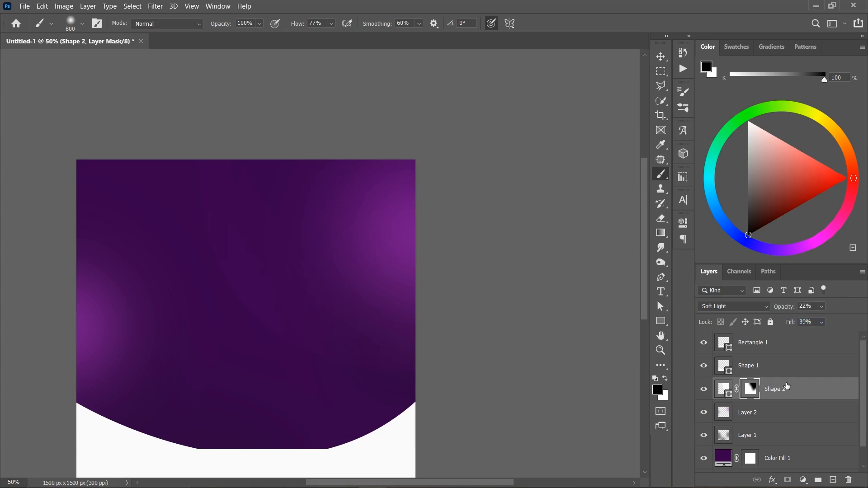
{"action": "key", "text": "alt+bracketright"}
{"action": "key", "text": "ctrl+j"}
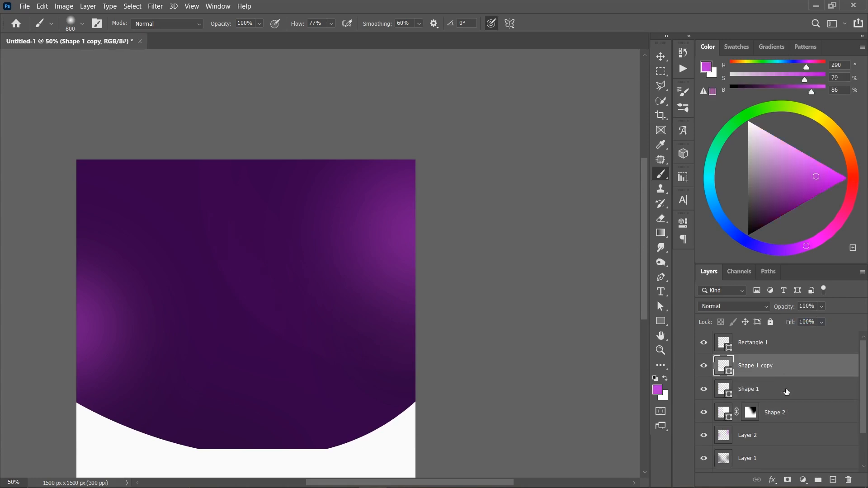
{"action": "key", "text": "ctrl+z"}
- Duplicate the masked corner shape (Shape 2) and move the copy about 354 px right and 189 px up
{"action": "left_click", "coordinate": [793, 395]}
{"action": "key", "text": "ctrl+j"}
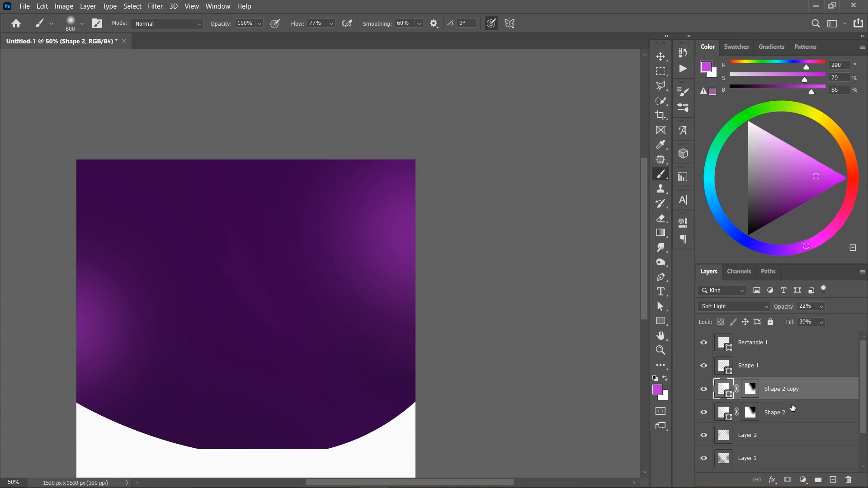
{"action": "key", "text": "ctrl+t"}
{"action": "left_click_drag", "start_coordinate": [352, 280], "coordinate": [430, 241]}
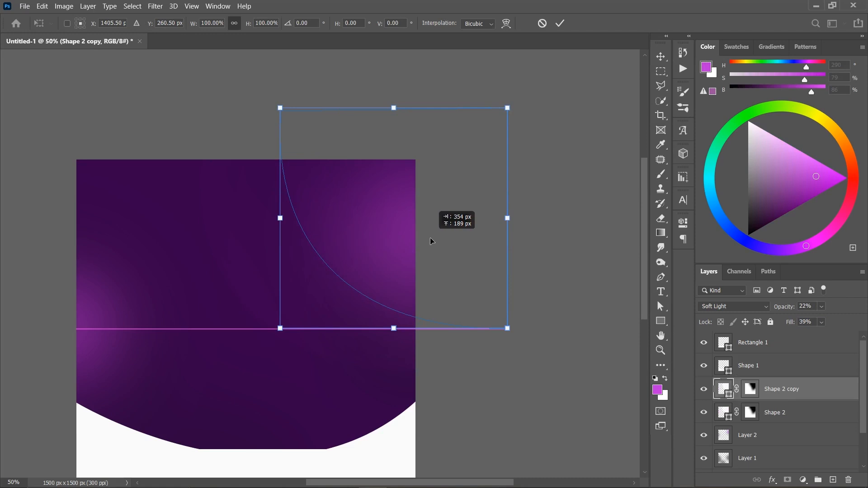
{"action": "left_click", "coordinate": [560, 23]}
- Reduce the duplicated corner shape's fill to 23%
{"action": "key", "text": "b"}
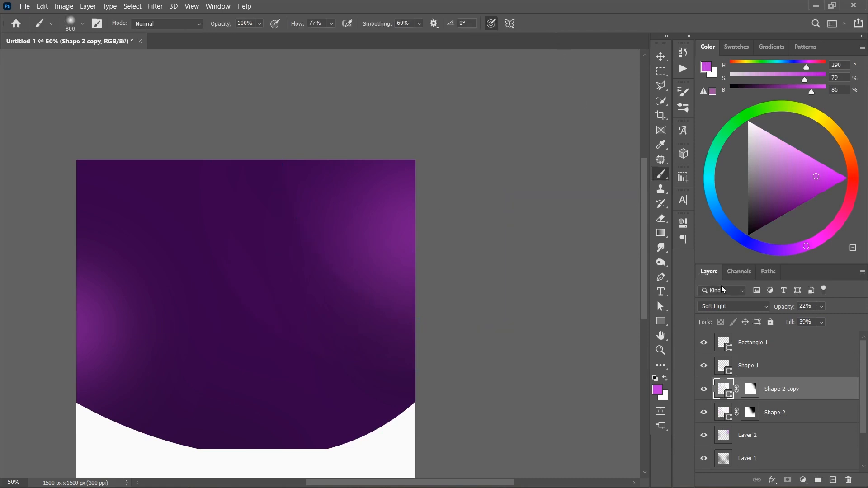
{"action": "mouse_move", "coordinate": [797, 324]}
{"action": "left_mouse_down"}
{"action": "mouse_move", "coordinate": [778, 315]}
{"action": "mouse_move", "coordinate": [799, 329]}
{"action": "left_mouse_up"}
{"action": "mouse_move", "coordinate": [275, 242]}
{"action": "left_mouse_down"}
{"action": "mouse_move", "coordinate": [442, 184]}
{"action": "mouse_move", "coordinate": [399, 190]}
{"action": "left_mouse_up"}
{"action": "key", "text": "v"}
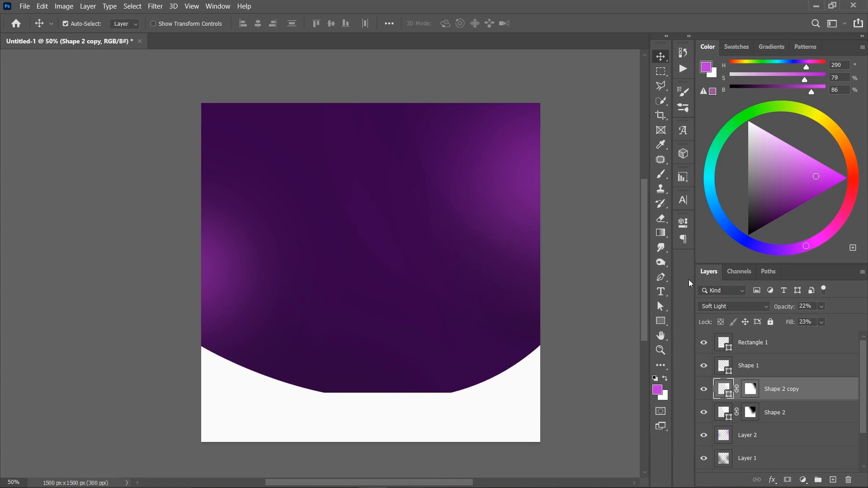
{"action": "scroll", "coordinate": [122, 190], "scroll_direction": "down", "scroll_amount": 1}
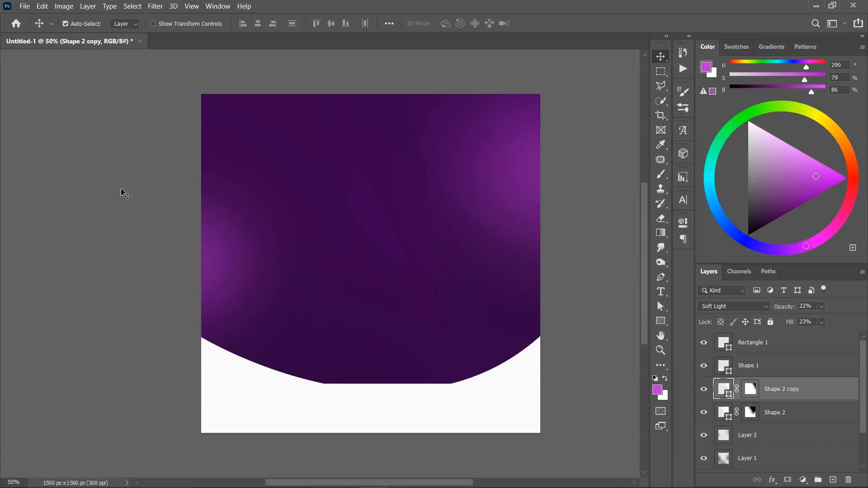
- Create a new layer above the duplicated corner shape in Overlay mode, filled with the Overlay-neutral 50% gray
{"action": "key", "text": "ctrl+n"}
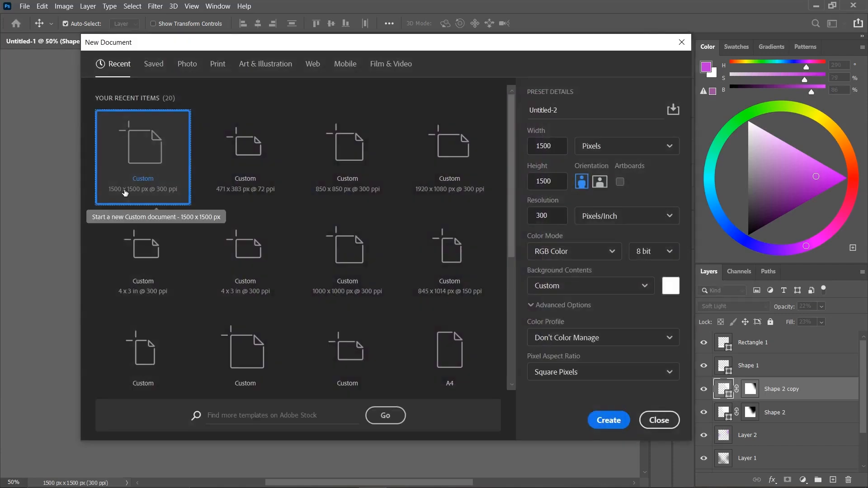
{"action": "key", "text": "Escape"}
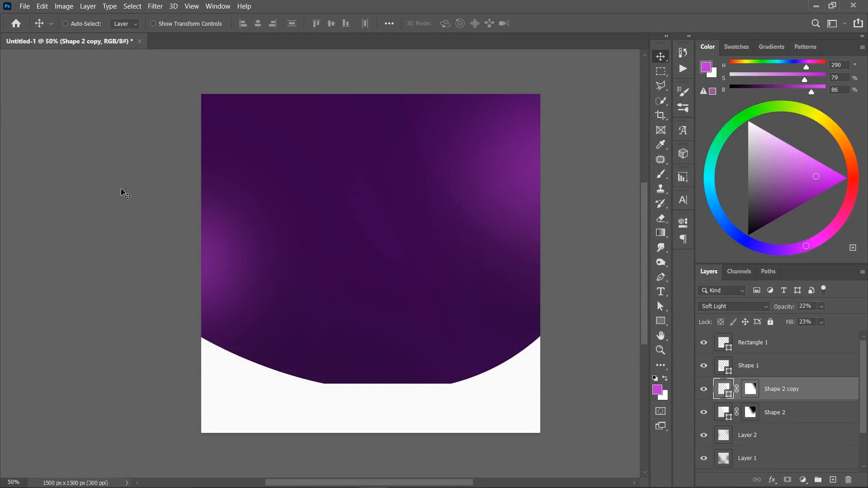
{"action": "key", "text": "ctrl+shift+n"}
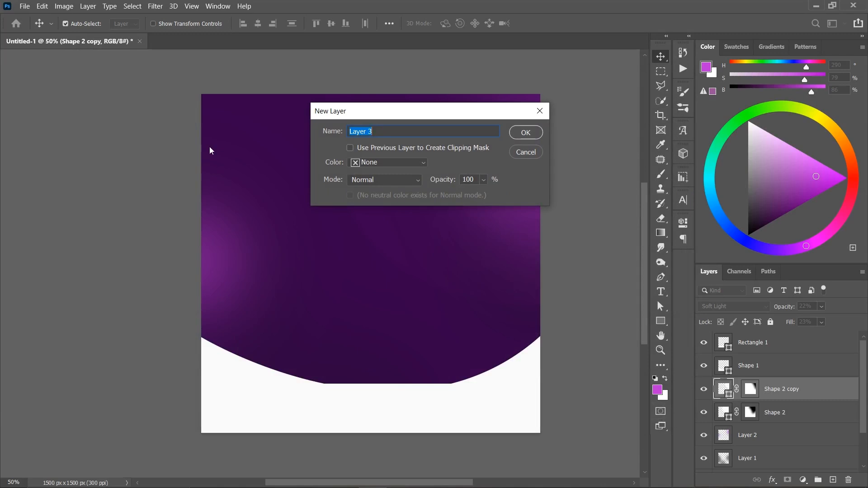
{"action": "left_click", "coordinate": [359, 181]}
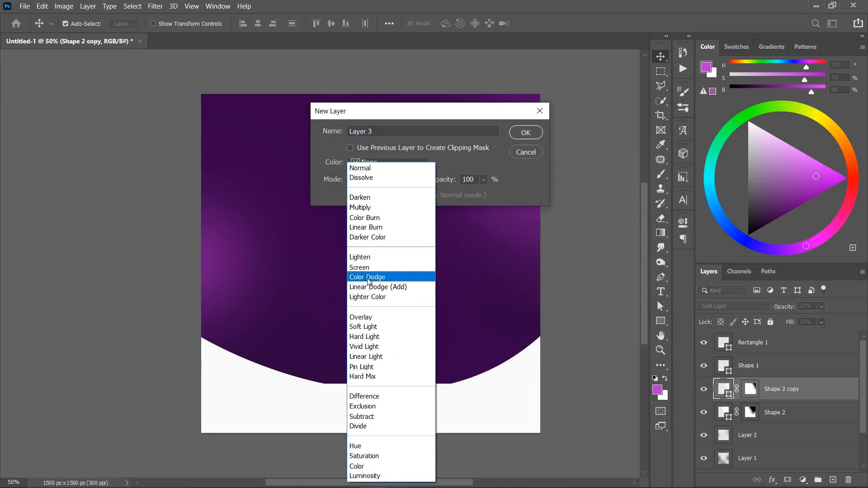
{"action": "left_click", "coordinate": [368, 318]}
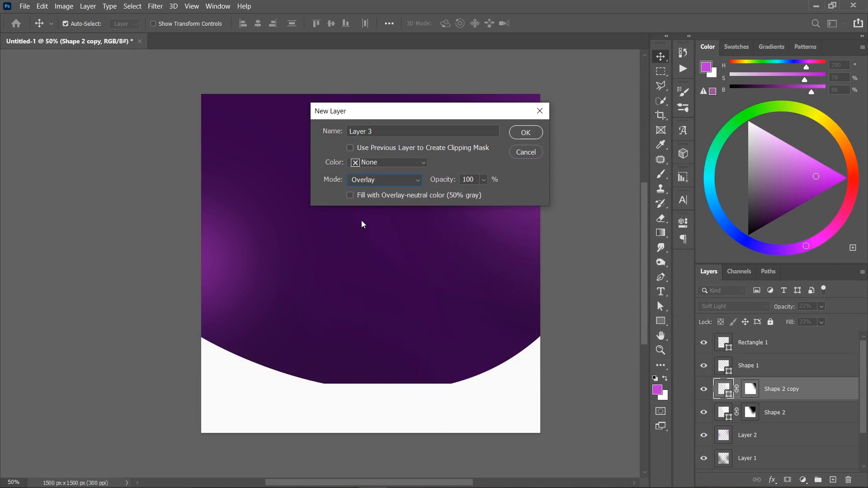
{"action": "left_click", "coordinate": [378, 183]}
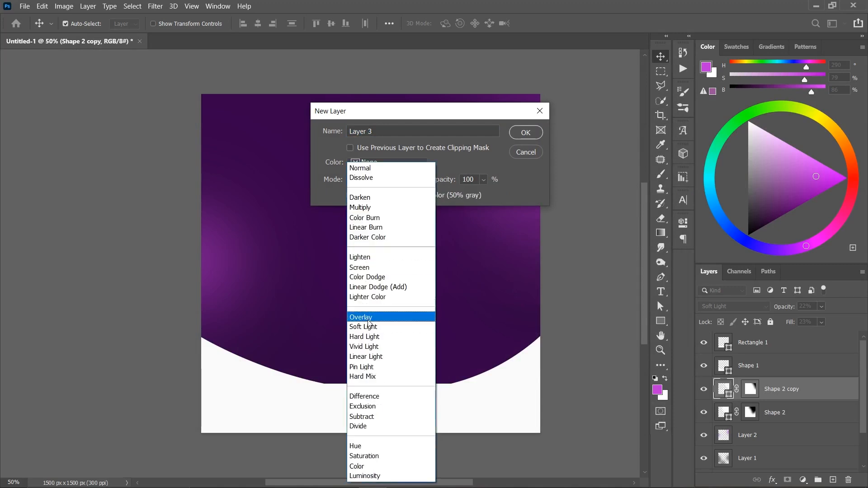
{"action": "left_click", "coordinate": [369, 318]}
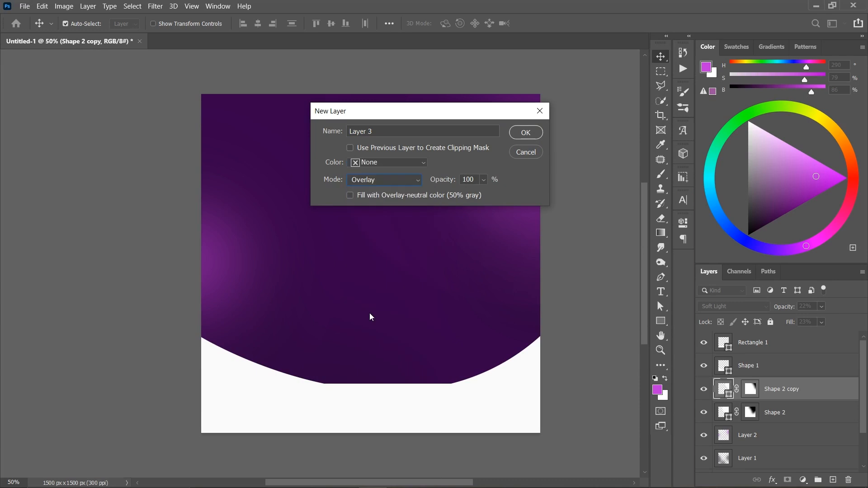
{"action": "left_click", "coordinate": [350, 196]}
{"action": "left_click", "coordinate": [525, 132]}
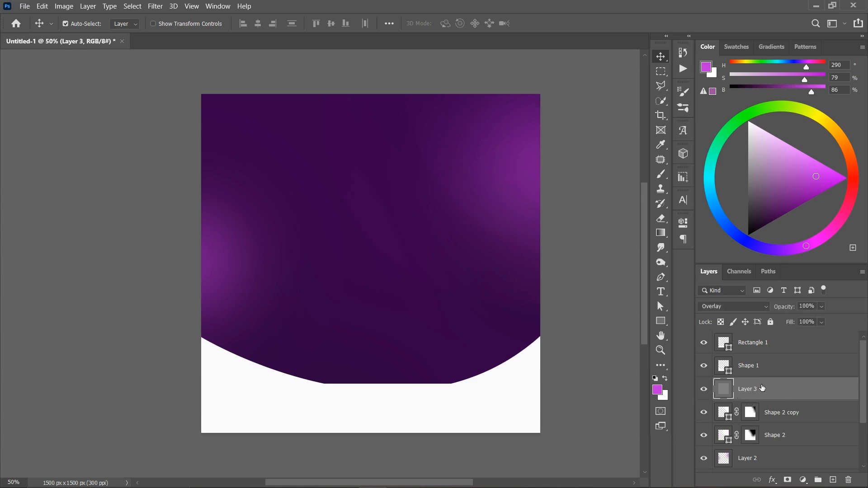
- Convert the gray Overlay layer to a smart object and apply monochromatic Add Noise at 8% with Uniform distribution
{"action": "right_click", "coordinate": [762, 392]}
{"action": "left_click", "coordinate": [703, 168]}
{"action": "left_click", "coordinate": [155, 8]}
{"action": "mouse_move", "coordinate": [184, 157]}
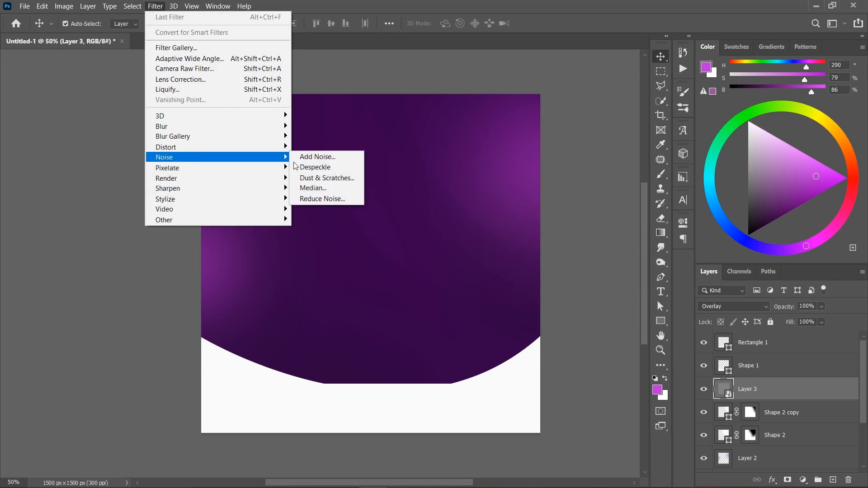
{"action": "left_click", "coordinate": [310, 158]}
{"action": "left_click_drag", "start_coordinate": [426, 75], "coordinate": [534, 74]}
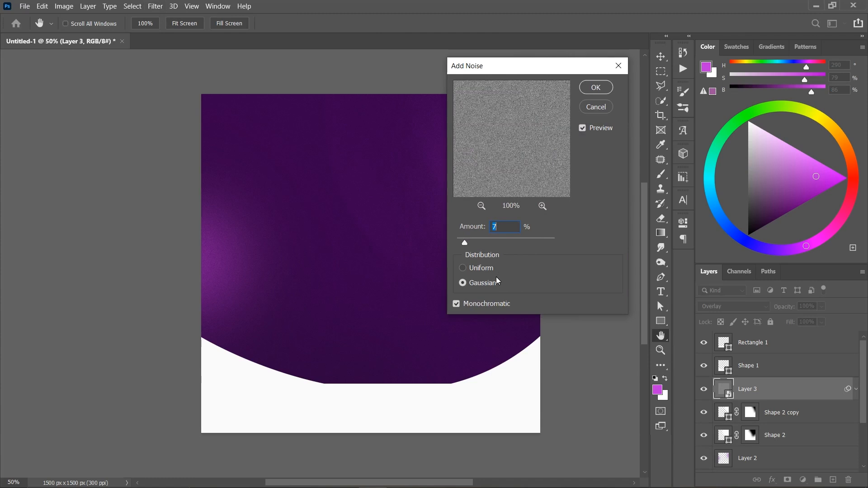
{"action": "left_click", "coordinate": [474, 269]}
{"action": "left_click", "coordinate": [480, 227]}
{"action": "type", "text": "8"}
{"action": "left_click", "coordinate": [597, 87]}
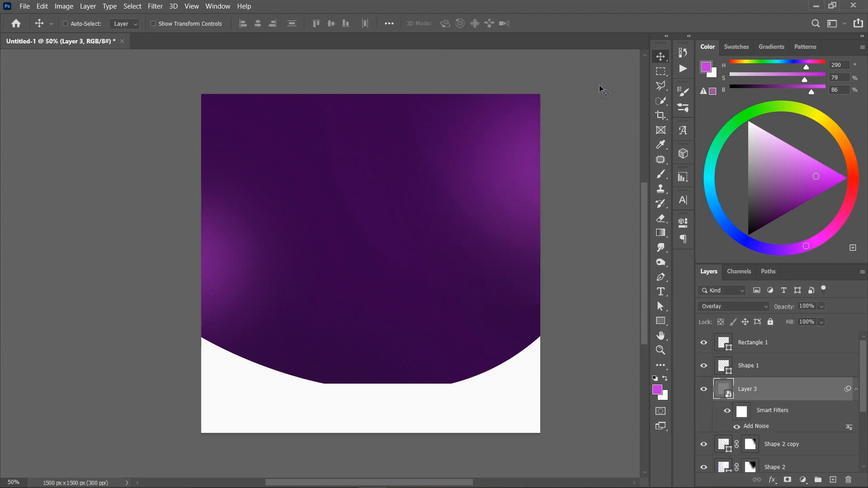
- Examine the noise grain over the purple background up close and at full view
{"action": "key", "text": "ctrl+plus"}
{"action": "key", "text": "ctrl+plus"}
{"action": "key", "text": "ctrl+plus"}
{"action": "key", "text": "ctrl+minus"}
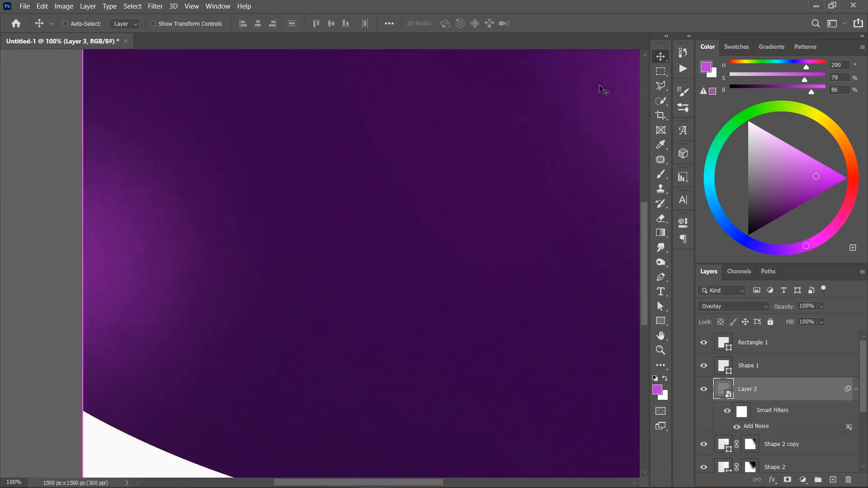
{"action": "key", "text": "ctrl+minus"}
{"action": "key", "text": "ctrl+minus"}
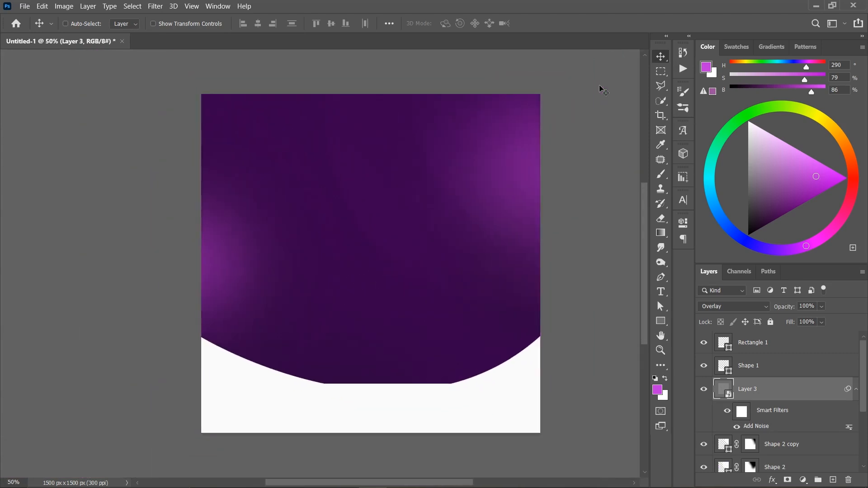
{"action": "key", "text": "ctrl+plus"}
{"action": "key", "text": "ctrl+minus"}
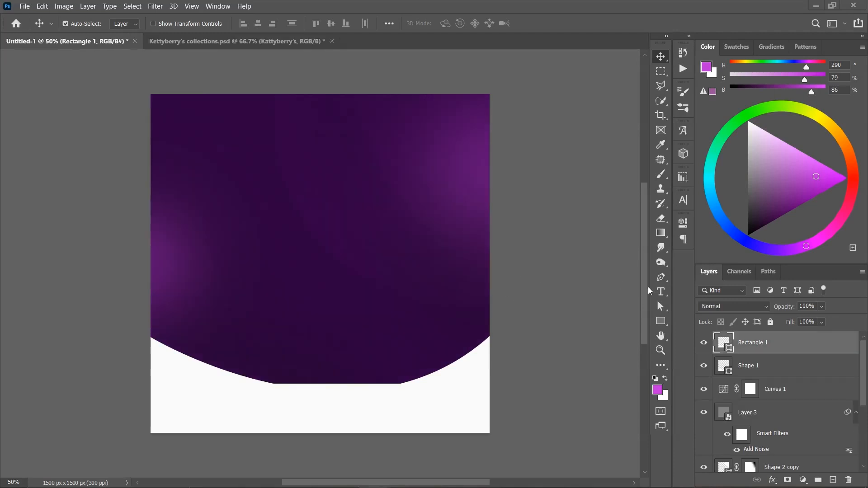
- Add a two-line text reading "Kattyberry's" and "Collections" on a new layer in the upper-left area of the design
{"action": "left_click", "coordinate": [660, 293]}
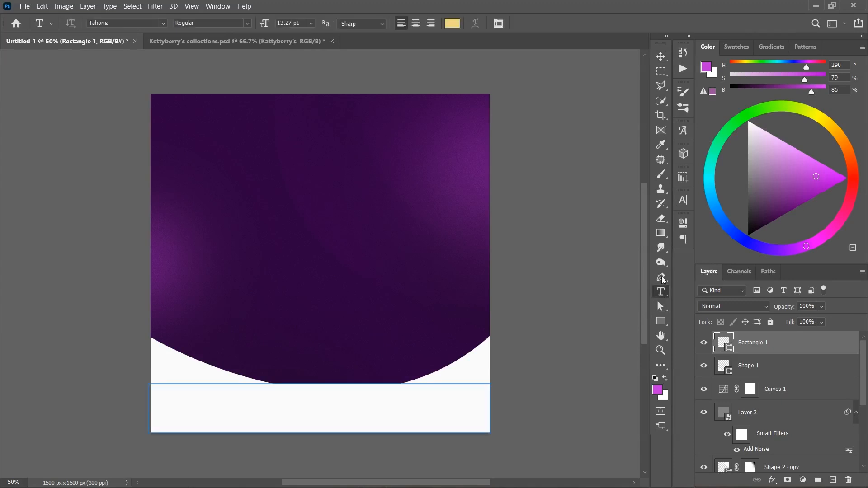
{"action": "key", "text": "ctrl+shift+alt+n"}
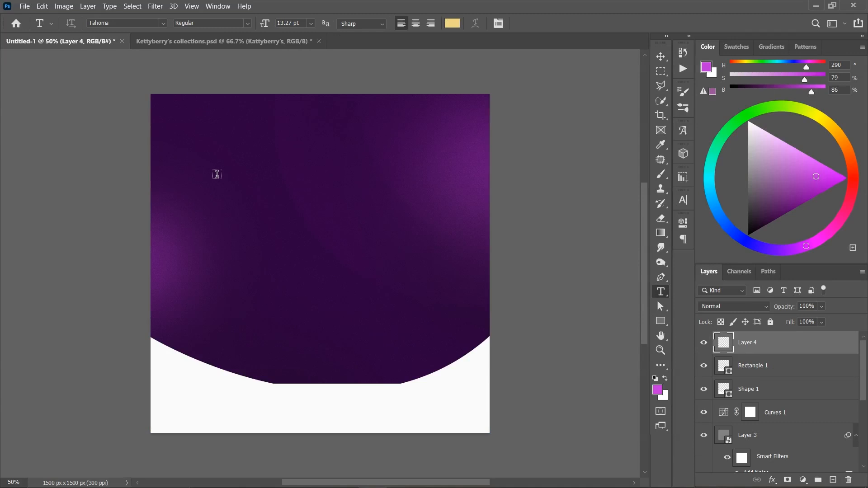
{"action": "left_click", "coordinate": [213, 170]}
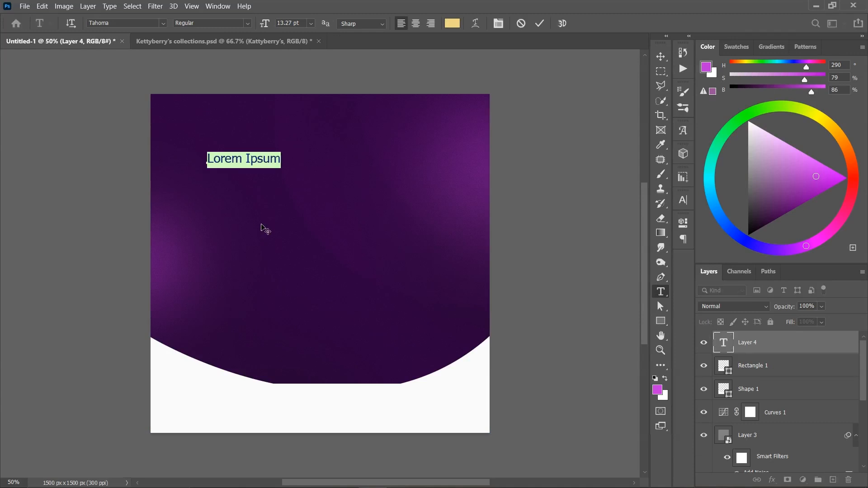
{"action": "type", "text": "Kat"}
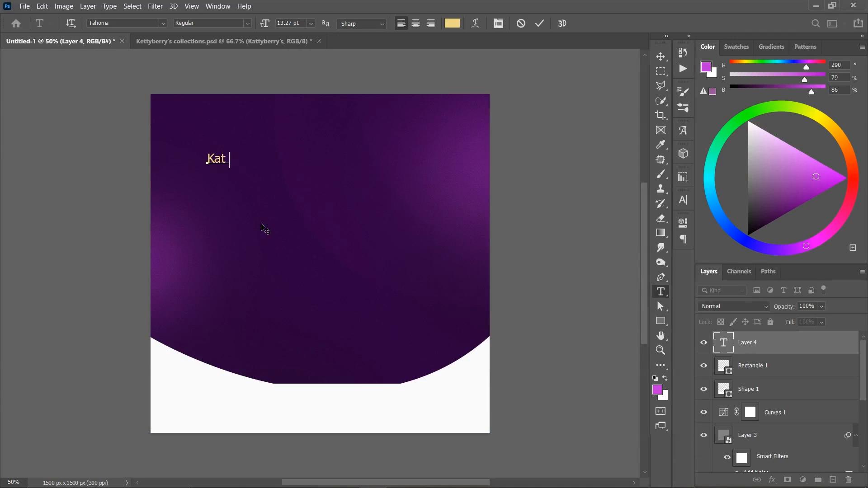
{"action": "type", "text": "ty berry"}
{"action": "type", "text": "'s"}
{"action": "key", "text": "Return"}
{"action": "type", "text": "Collections"}
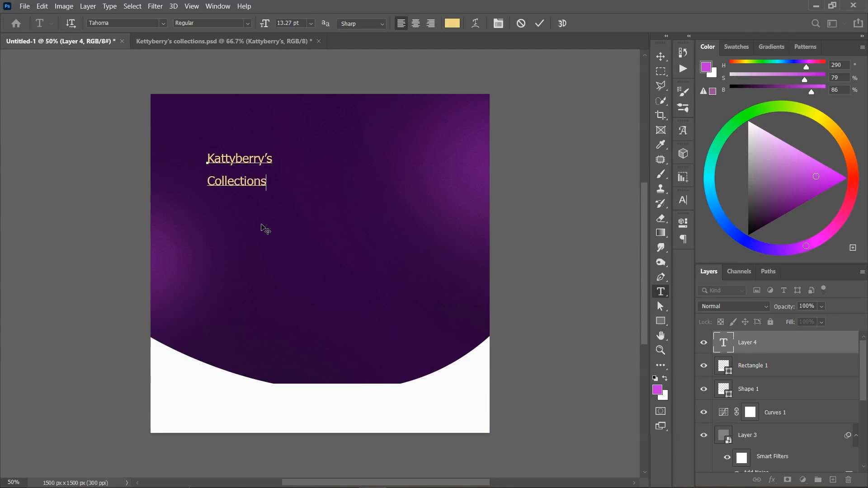
{"action": "left_click", "coordinate": [539, 24]}
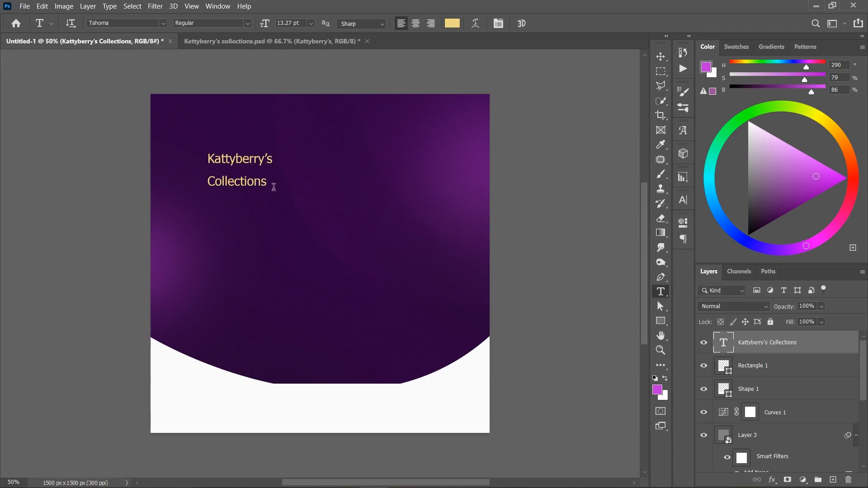
- Move the Kattyberry's Collections text slightly down and left, and set its font size to 34 pt
{"action": "key", "text": "v"}
{"action": "left_click_drag", "start_coordinate": [242, 180], "coordinate": [220, 191]}
{"action": "left_click", "coordinate": [683, 200]}
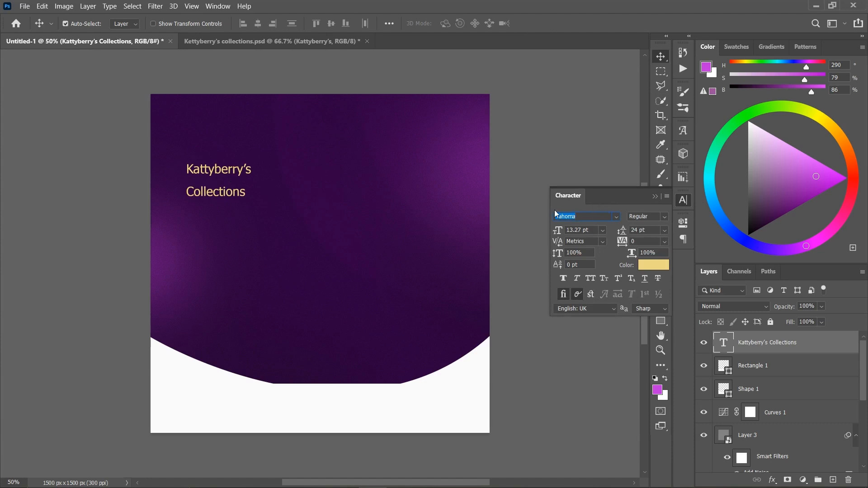
{"action": "left_click", "coordinate": [603, 231]}
{"action": "left_click", "coordinate": [604, 231]}
{"action": "left_click_drag", "start_coordinate": [591, 230], "coordinate": [535, 229]}
{"action": "type", "text": "34"}
{"action": "key", "text": "Return"}
- Change the heading's font to Adoha Regular and shift the text slightly down and left
{"action": "left_click", "coordinate": [582, 222]}
{"action": "type", "text": "adoha"}
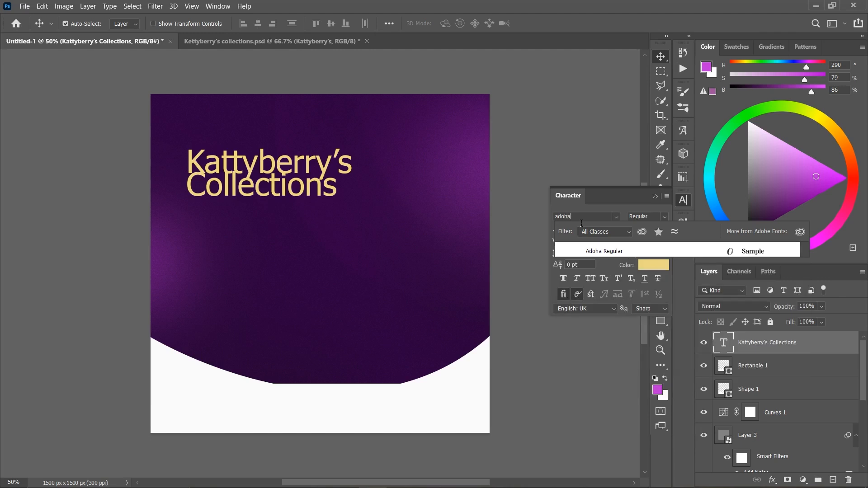
{"action": "left_click", "coordinate": [588, 251]}
{"action": "left_click_drag", "start_coordinate": [282, 197], "coordinate": [274, 211]}
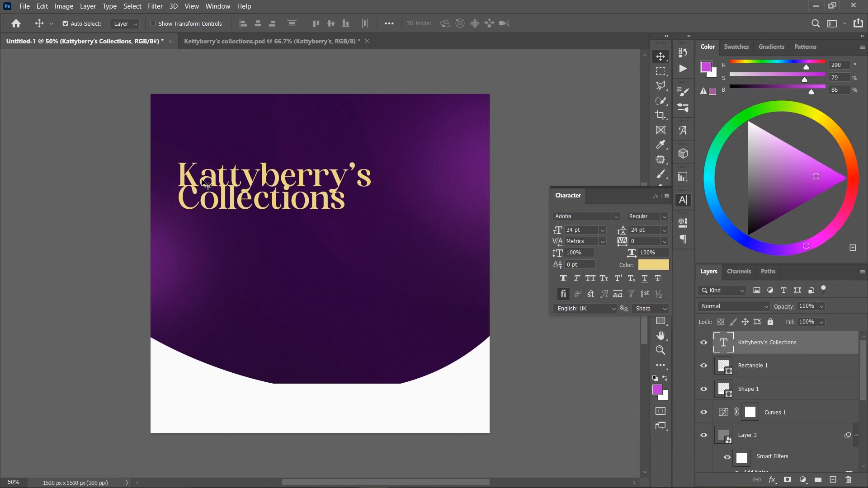
- Set the heading's leading to Auto
{"action": "left_click", "coordinate": [663, 242]}
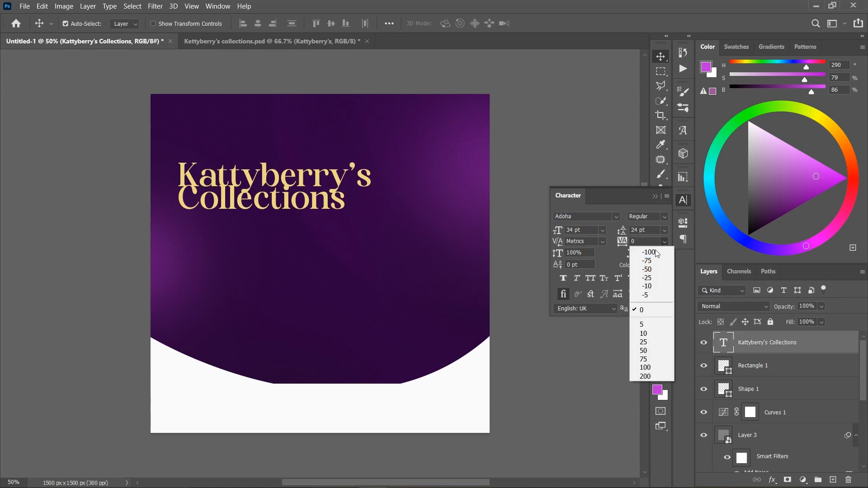
{"action": "left_click", "coordinate": [665, 230]}
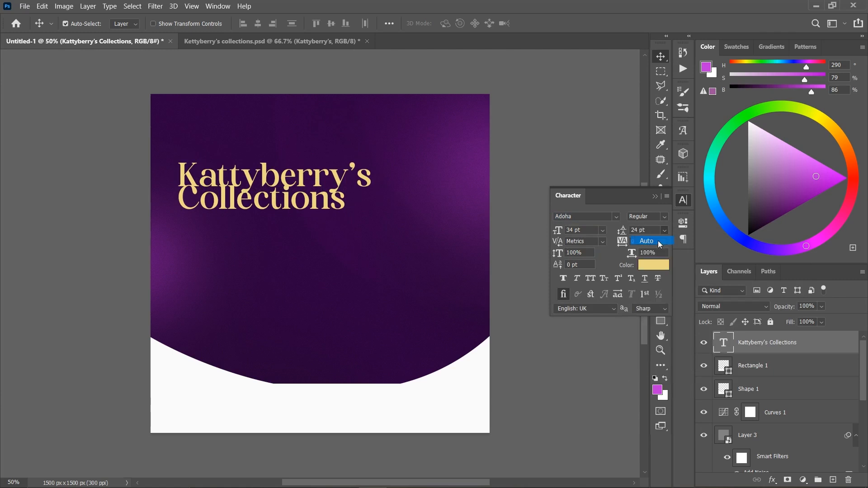
{"action": "left_click", "coordinate": [659, 241]}
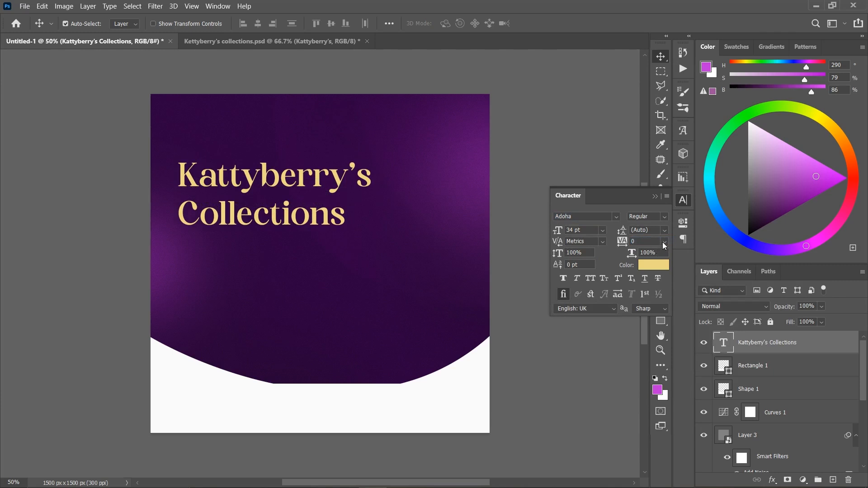
- Set the heading's tracking to -75 and apply faux bold
{"action": "left_click", "coordinate": [664, 242]}
{"action": "left_click", "coordinate": [658, 261]}
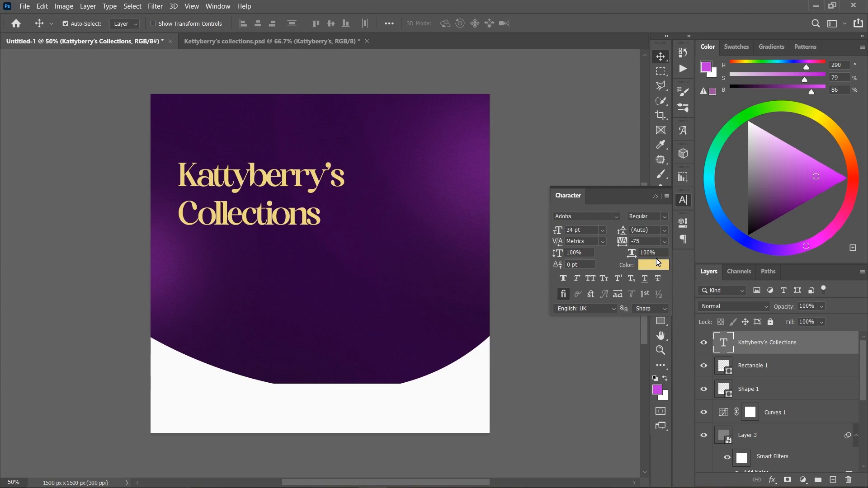
{"action": "left_click", "coordinate": [563, 279]}
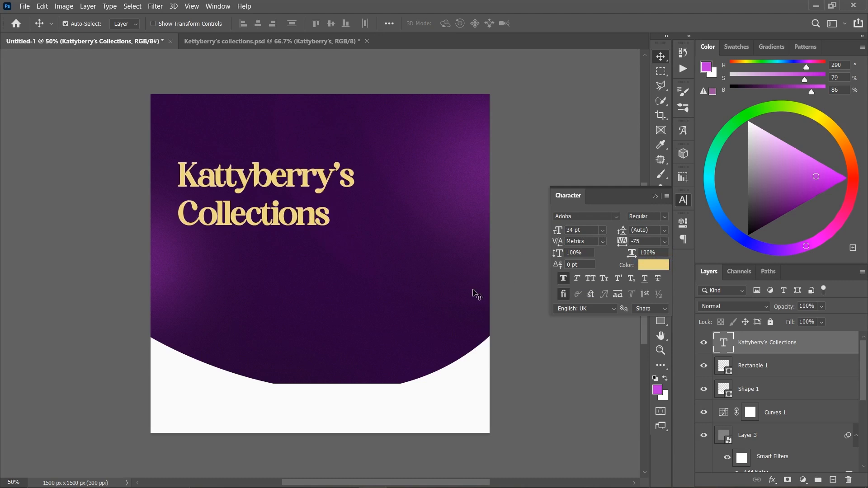
- Set the heading's leading to 32 pt and shift the text slightly right and down
{"action": "left_click_drag", "start_coordinate": [285, 194], "coordinate": [293, 197]}
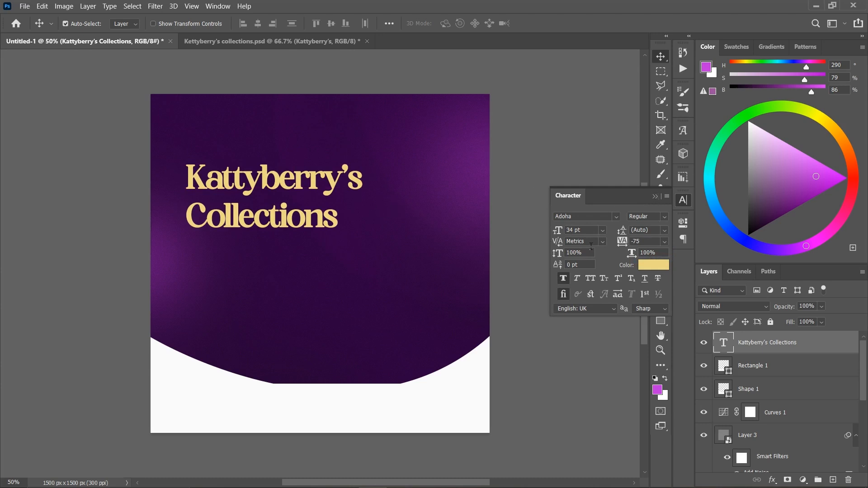
{"action": "left_click_drag", "start_coordinate": [628, 232], "coordinate": [625, 232]}
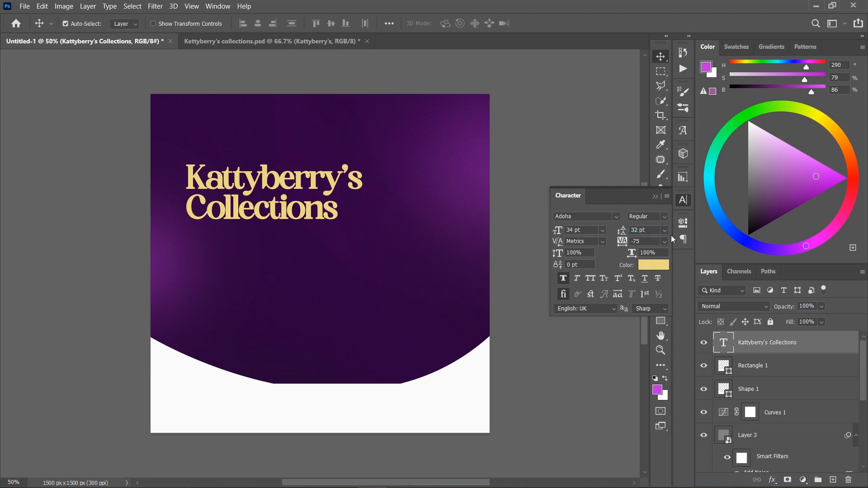
{"action": "left_click", "coordinate": [637, 231]}
{"action": "left_click", "coordinate": [655, 197]}
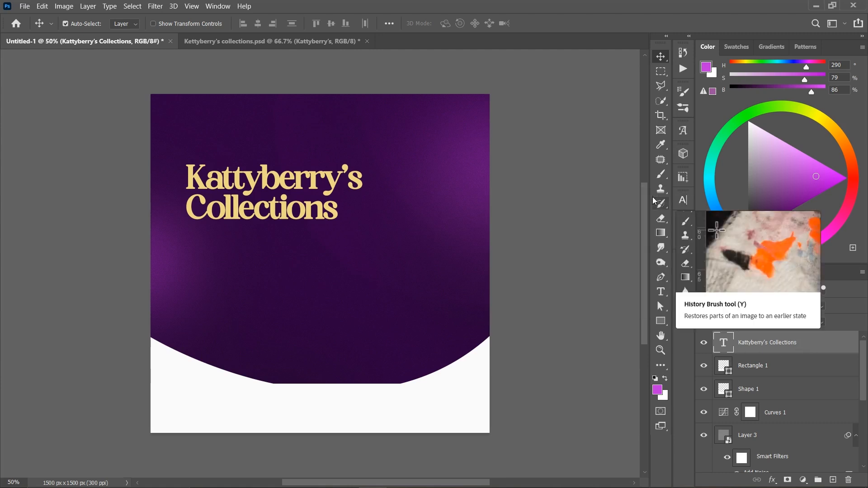
{"action": "left_click_drag", "start_coordinate": [318, 187], "coordinate": [318, 192]}
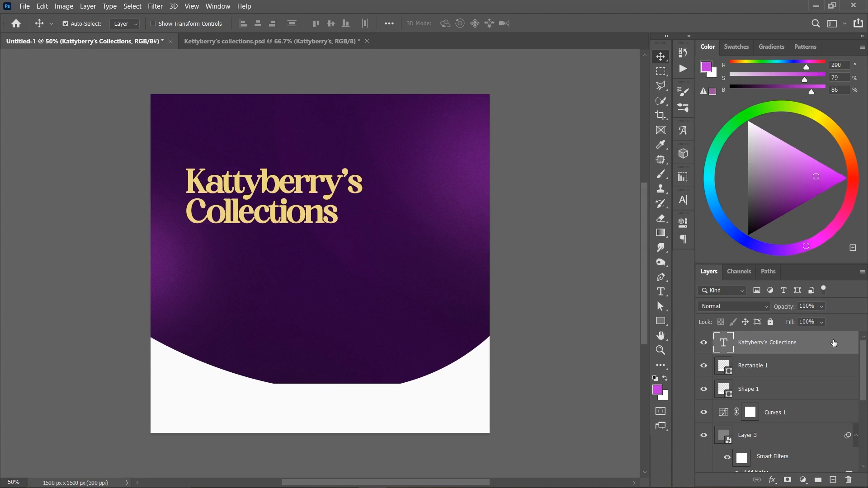
- Add a gradient overlay to the heading and set the gradient's starting color stop to f2e0a1
{"action": "left_click", "coordinate": [772, 480]}
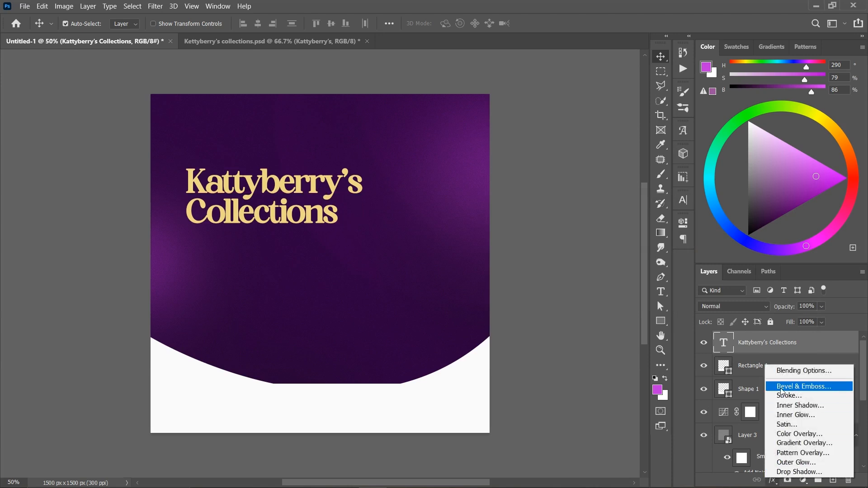
{"action": "left_click", "coordinate": [787, 370]}
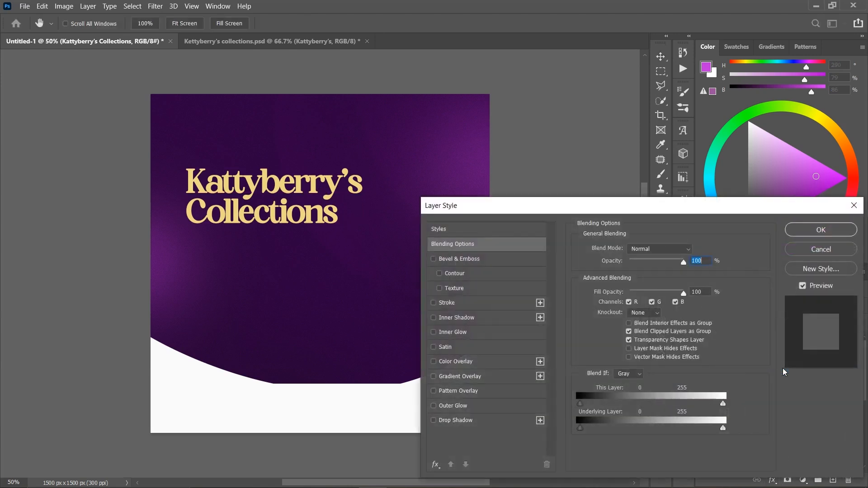
{"action": "left_click", "coordinate": [455, 376]}
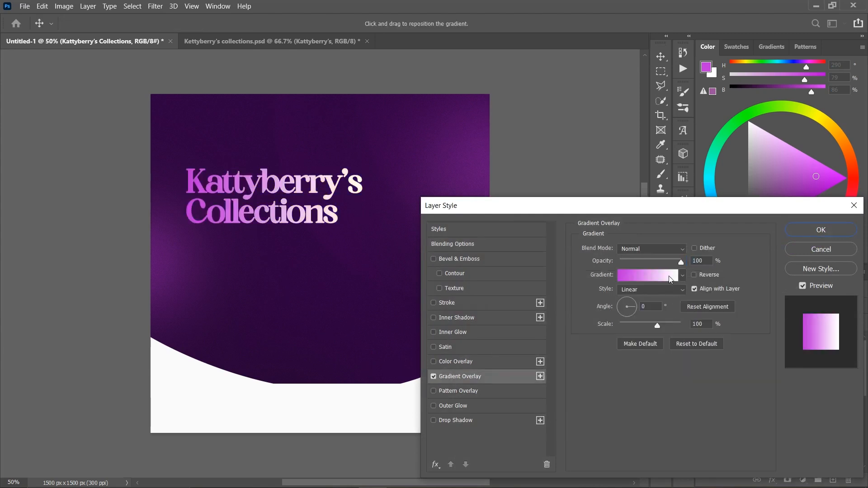
{"action": "left_click", "coordinate": [637, 278]}
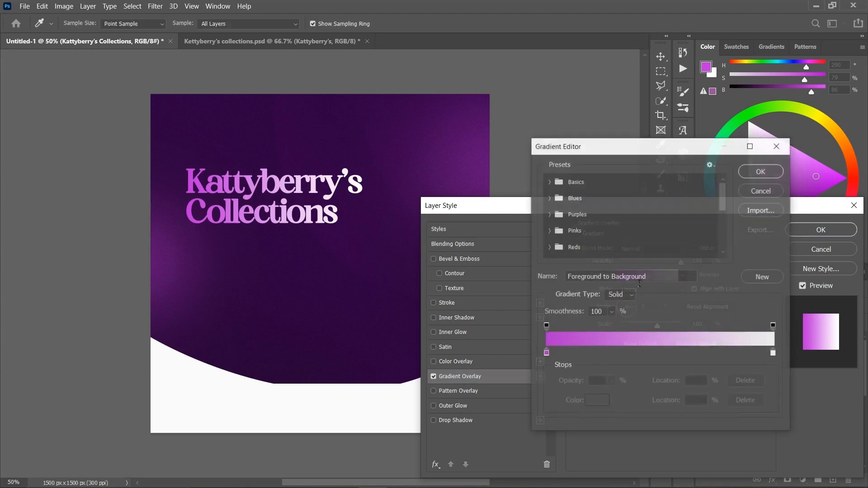
{"action": "double_click", "coordinate": [546, 354]}
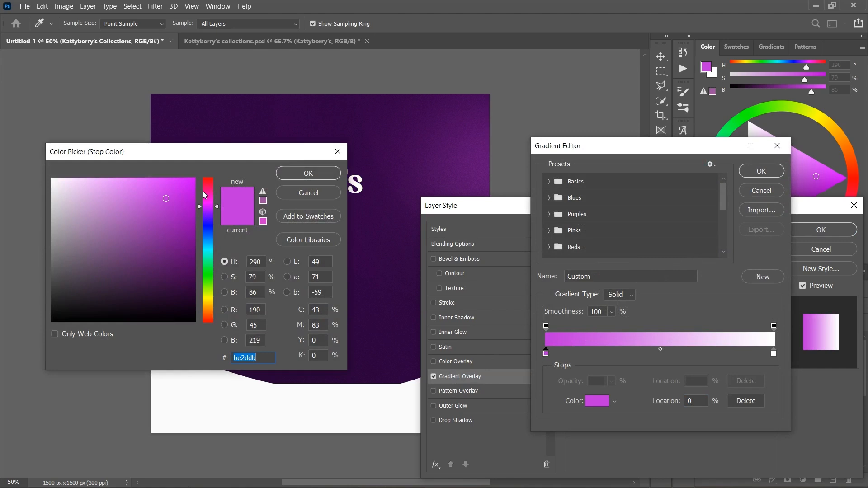
{"action": "type", "text": "f"}
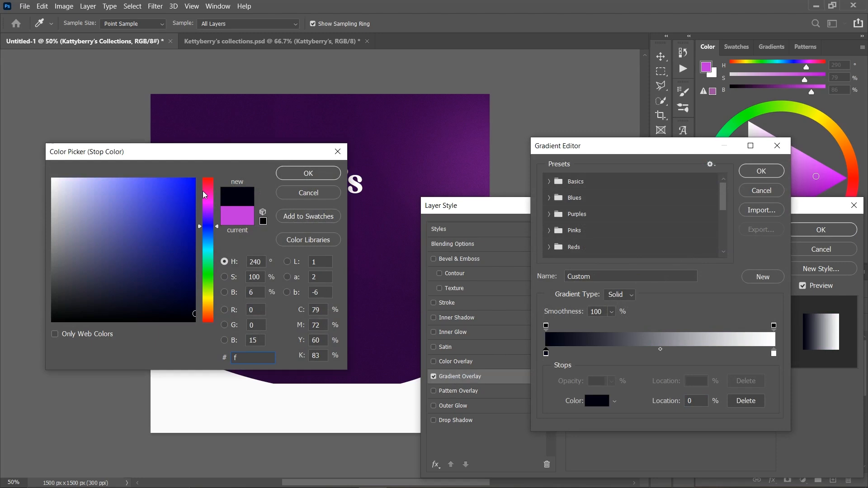
{"action": "type", "text": "2"}
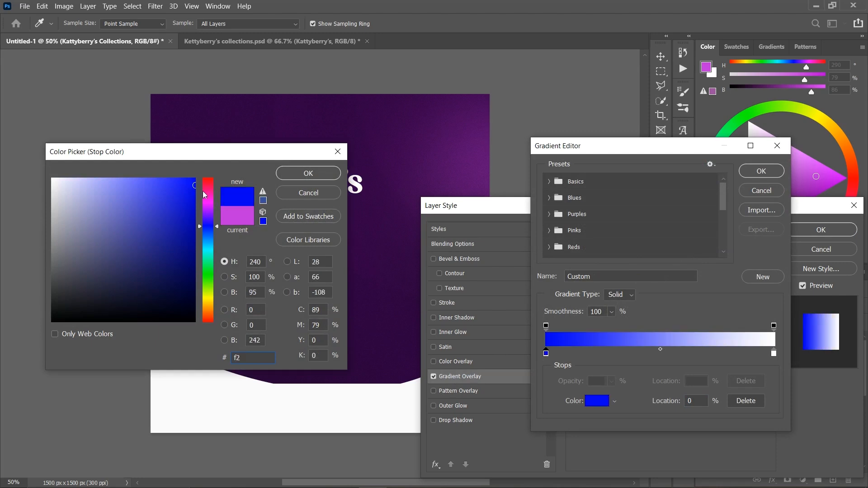
{"action": "type", "text": "e"}
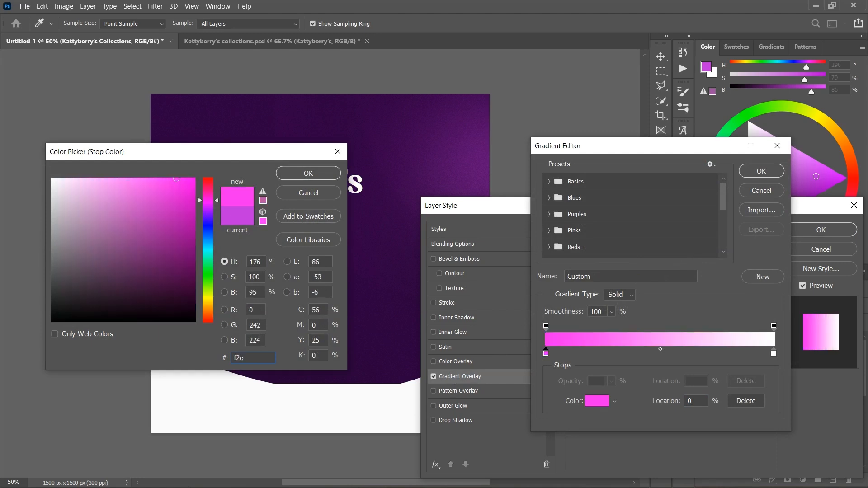
{"action": "type", "text": "0a1"}
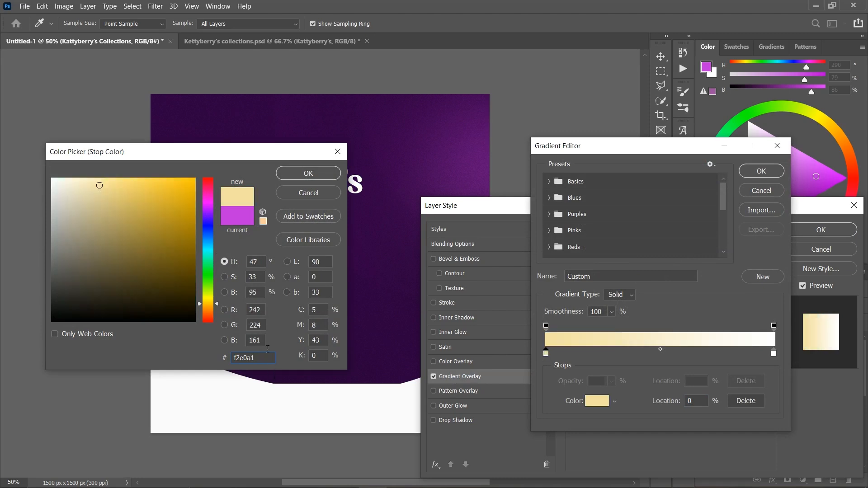
{"action": "left_click", "coordinate": [309, 175]}
- Set the heading gradient's end color stop to e1b456 and accept the gradient
{"action": "left_click", "coordinate": [775, 353]}
{"action": "left_click", "coordinate": [597, 401]}
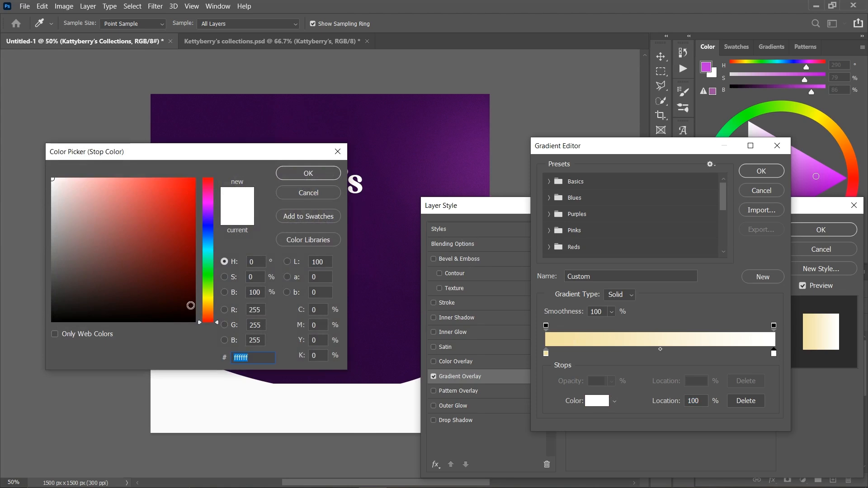
{"action": "type", "text": "e1"}
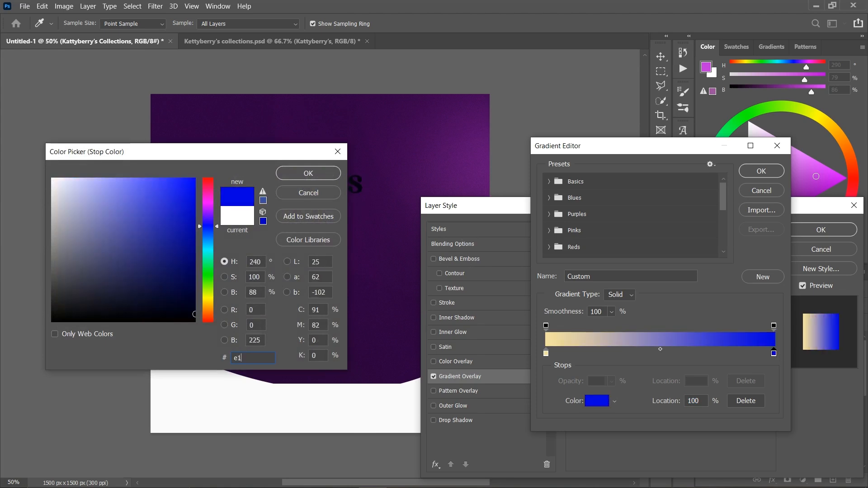
{"action": "type", "text": "b456"}
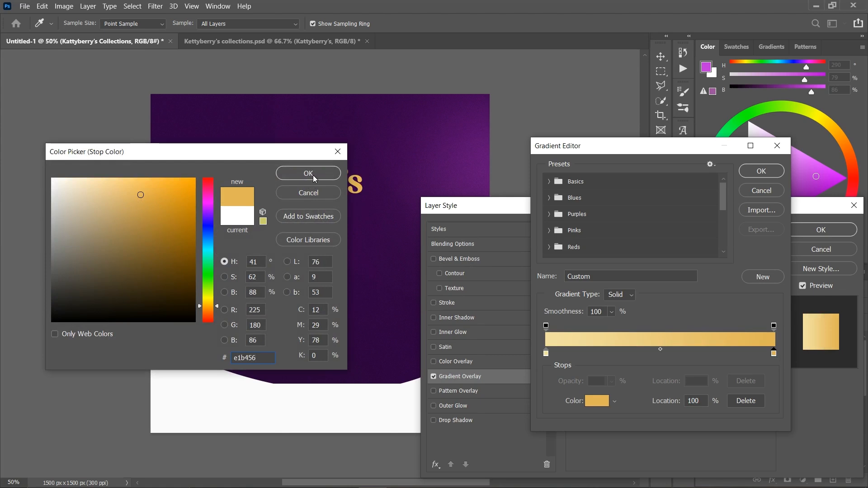
{"action": "left_click", "coordinate": [315, 177]}
{"action": "left_click", "coordinate": [761, 171]}
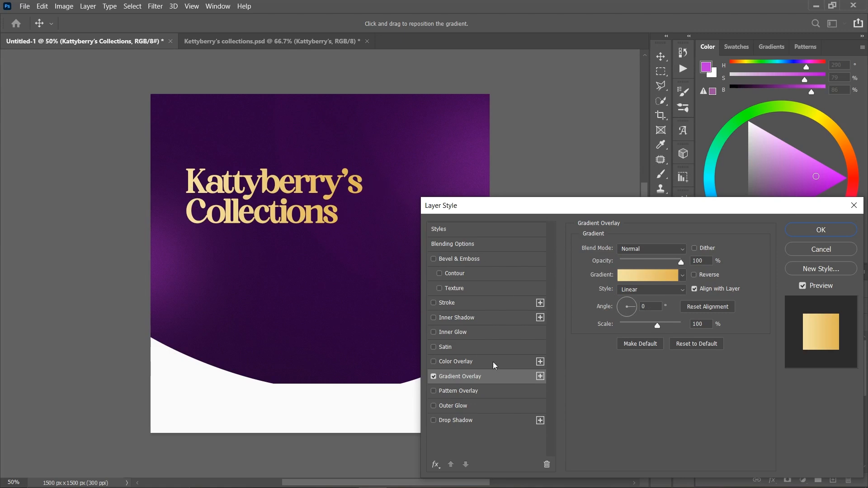
- Add a satin effect to the heading with the color f9f2c6
{"action": "left_click", "coordinate": [446, 347]}
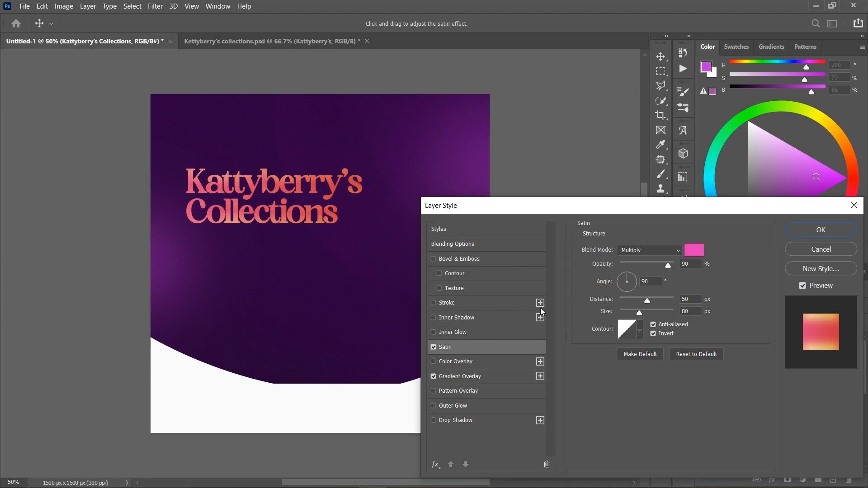
{"action": "left_click", "coordinate": [695, 255]}
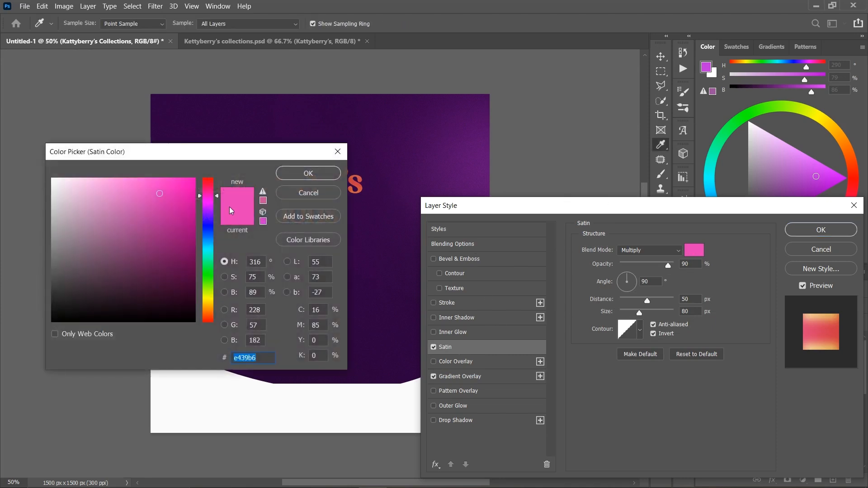
{"action": "left_click_drag", "start_coordinate": [237, 158], "coordinate": [278, 271]}
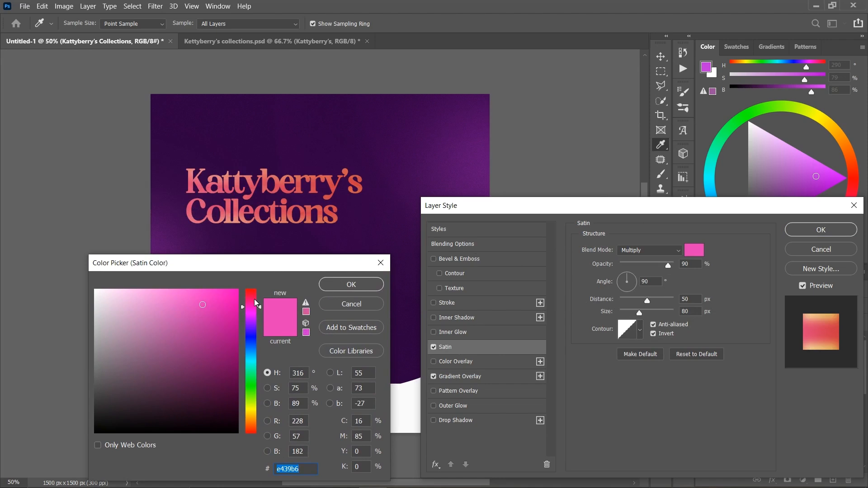
{"action": "type", "text": "f9"}
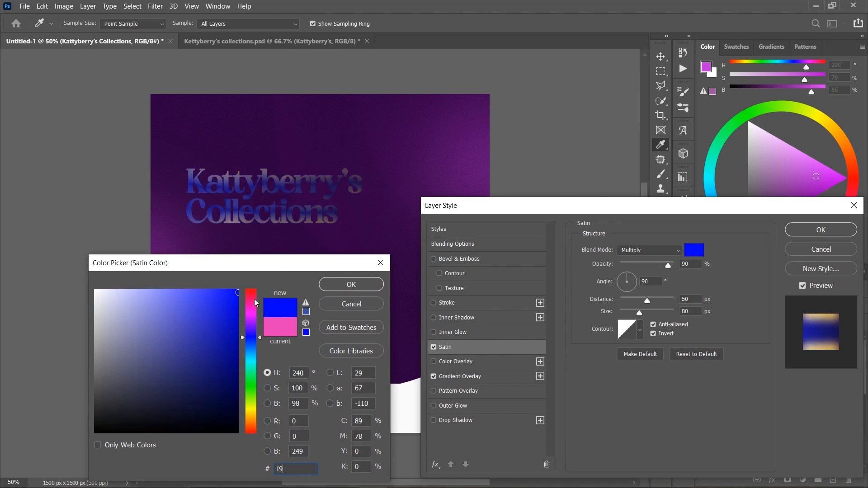
{"action": "type", "text": "f2c"}
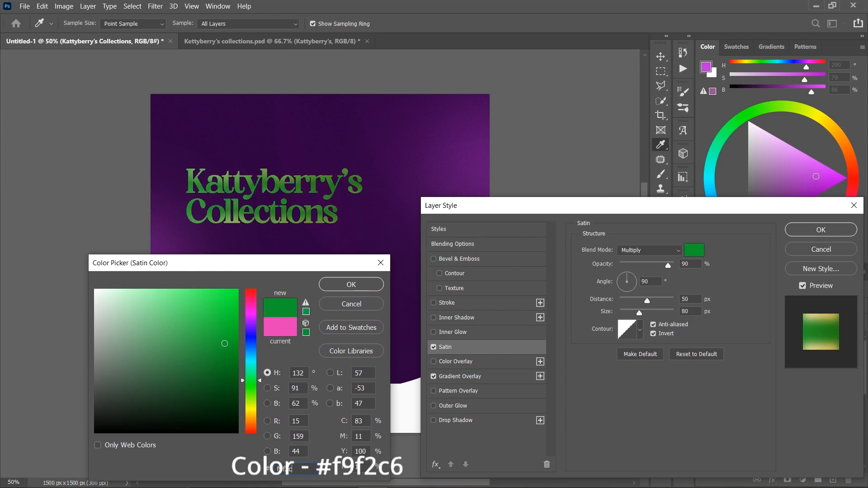
{"action": "type", "text": "6"}
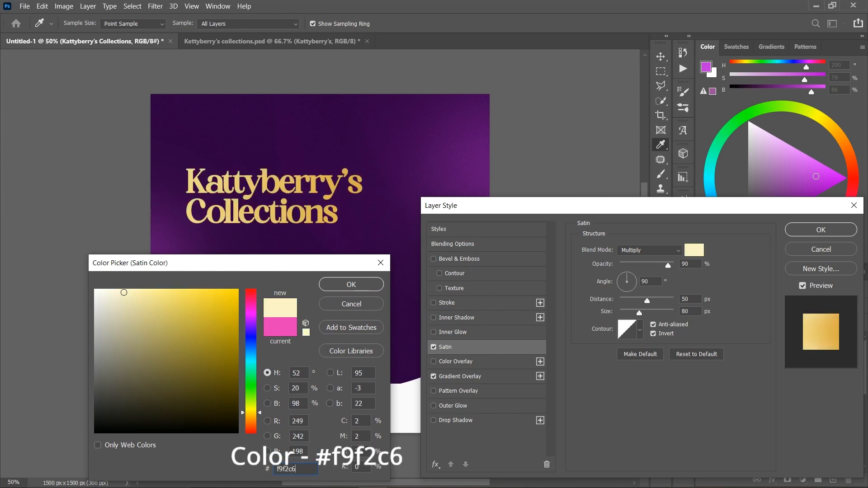
{"action": "left_click", "coordinate": [339, 286]}
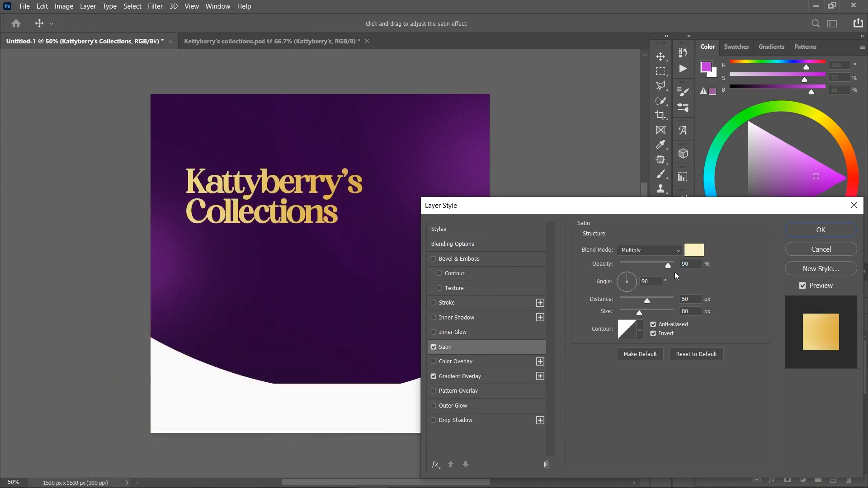
- Try other satin opacity and size values up to 250 px, and restore 90% opacity and 80 px size
{"action": "left_click_drag", "start_coordinate": [669, 265], "coordinate": [667, 265]}
{"action": "type", "text": "90"}
{"action": "left_click_drag", "start_coordinate": [646, 318], "coordinate": [701, 325]}
{"action": "key", "text": "ctrl+plus"}
{"action": "key", "text": "ctrl+plus"}
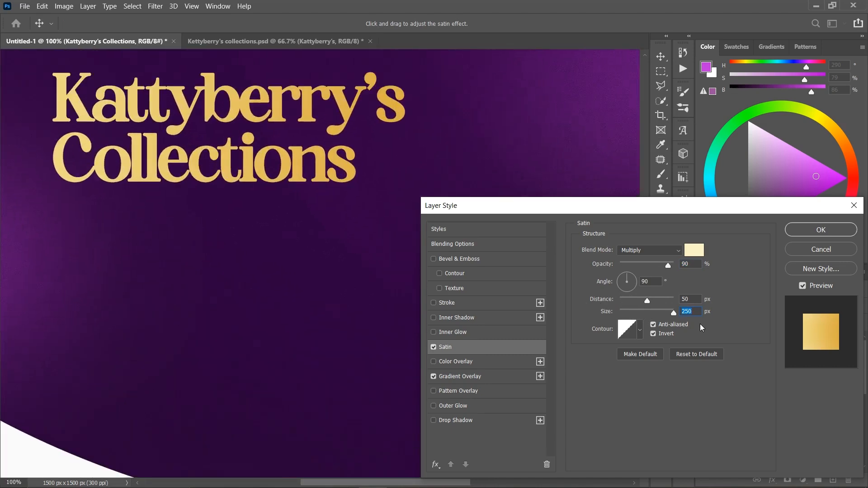
{"action": "left_click_drag", "start_coordinate": [674, 315], "coordinate": [659, 303]}
{"action": "type", "text": "80"}
- Add a white inner glow to the heading at 45% opacity and compare the text with and without it
{"action": "left_click", "coordinate": [458, 333]}
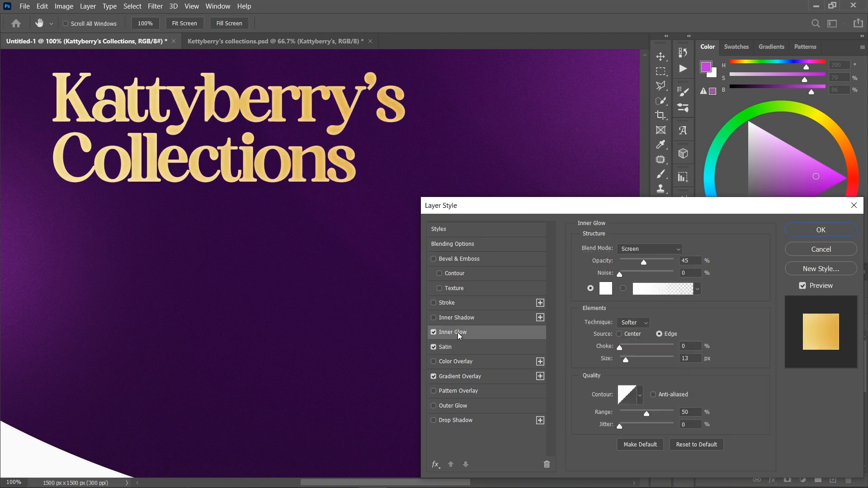
{"action": "left_click", "coordinate": [606, 291]}
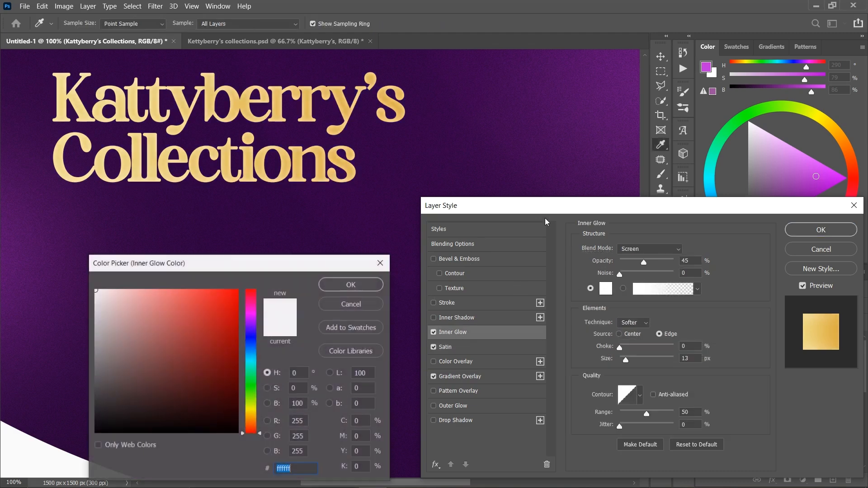
{"action": "left_click", "coordinate": [337, 284]}
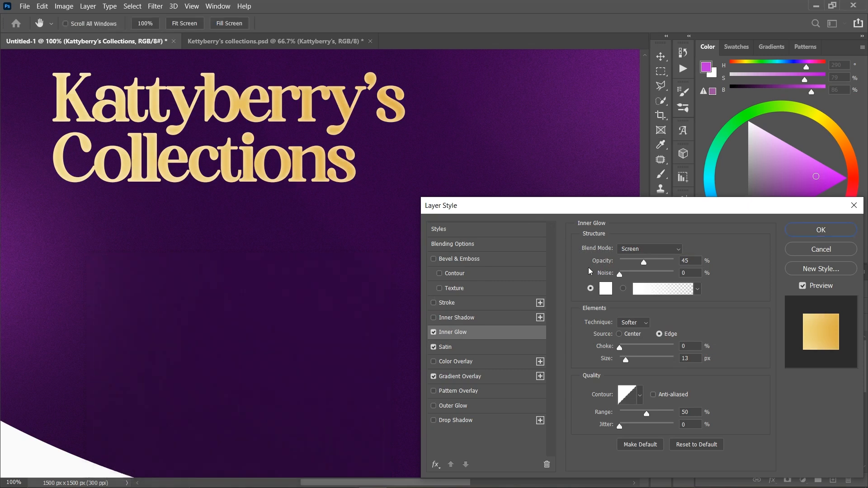
{"action": "left_click_drag", "start_coordinate": [647, 262], "coordinate": [637, 262]}
{"action": "type", "text": "45"}
{"action": "left_click", "coordinate": [433, 333]}
{"action": "left_click", "coordinate": [433, 334]}
{"action": "left_click", "coordinate": [435, 334]}
{"action": "left_click", "coordinate": [433, 333]}
{"action": "left_click", "coordinate": [434, 334]}
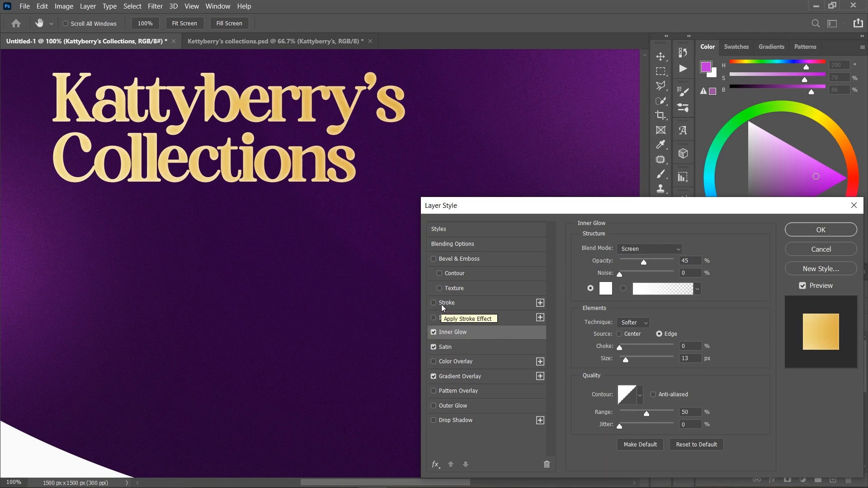
- Add a 1 px stroke to the heading in the color f8ebb9
{"action": "scroll", "coordinate": [443, 308], "scroll_direction": "up", "scroll_amount": 3}
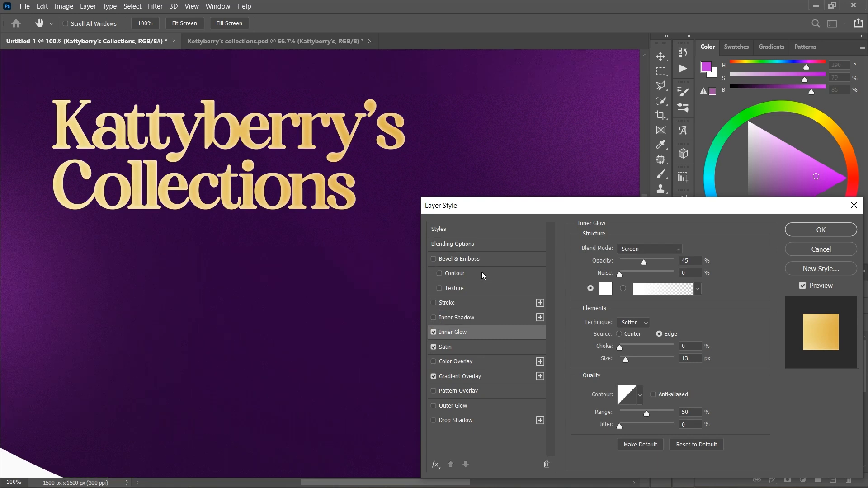
{"action": "left_click", "coordinate": [452, 308]}
{"action": "left_click", "coordinate": [699, 252]}
{"action": "type", "text": "1"}
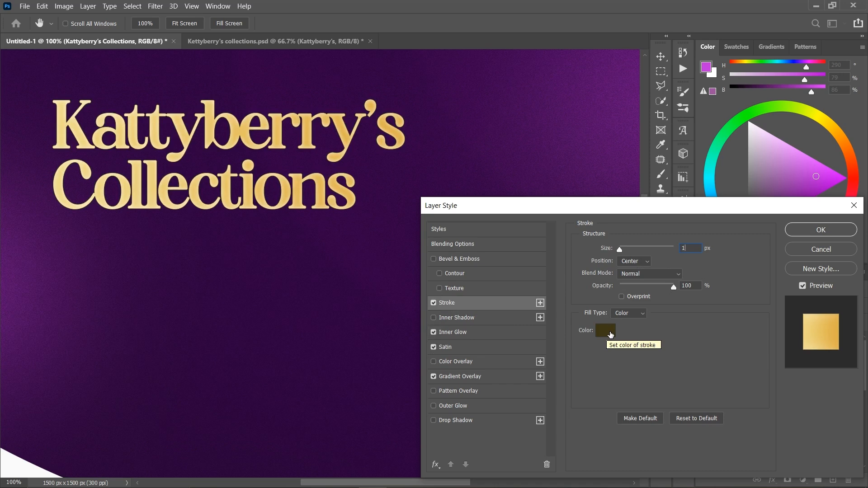
{"action": "left_click", "coordinate": [611, 335]}
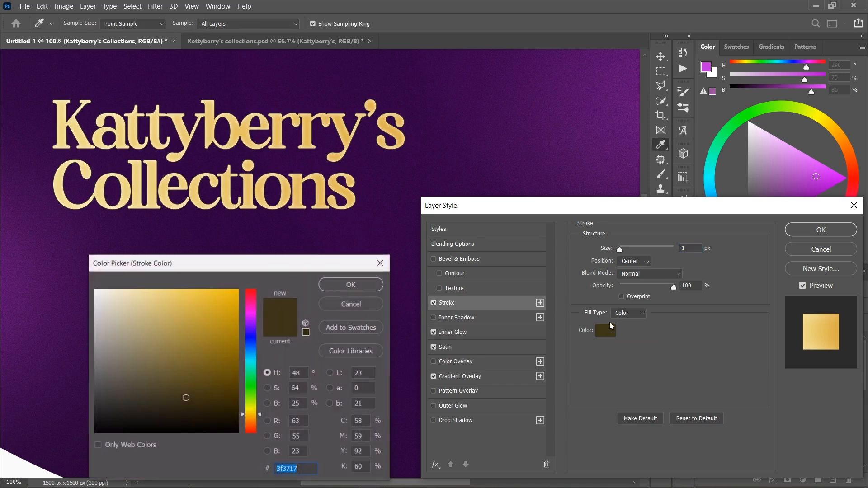
{"action": "type", "text": "f"}
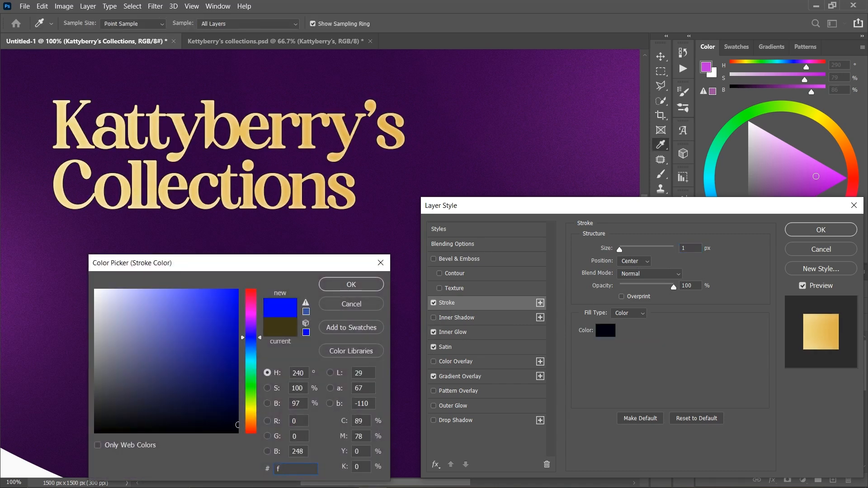
{"action": "type", "text": "8ebb9"}
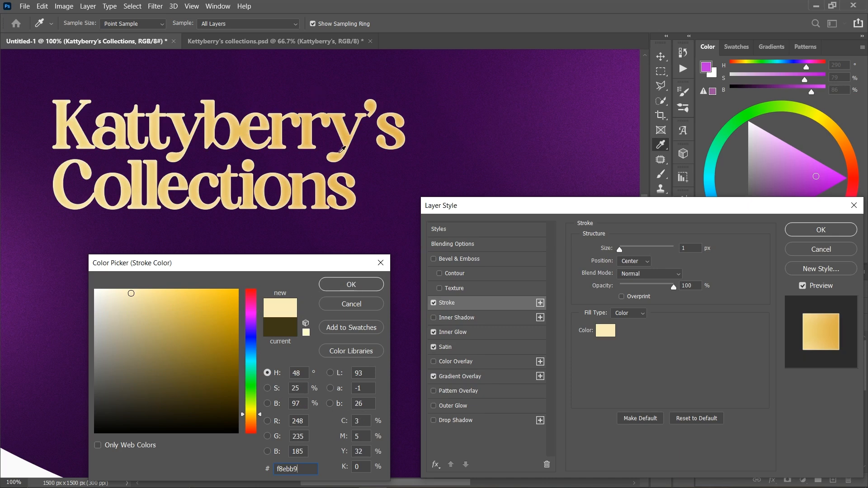
{"action": "double_click", "coordinate": [308, 472]}
{"action": "left_click", "coordinate": [374, 285]}
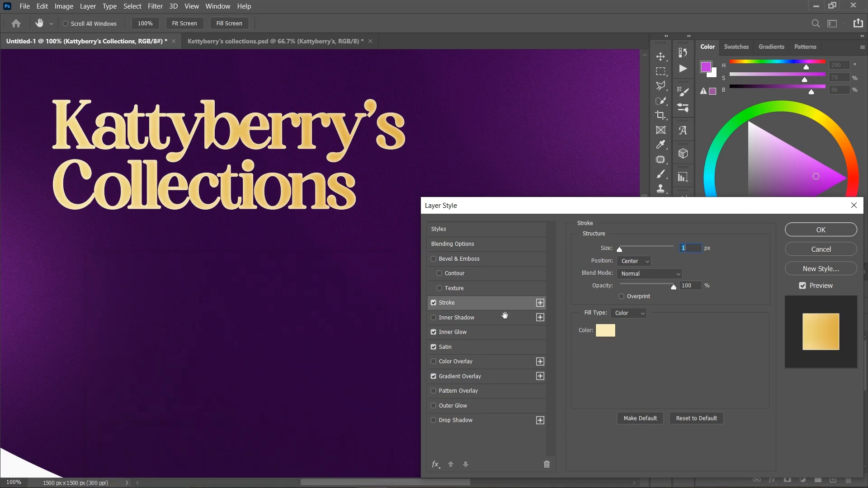
- Try darker and lighter colors for the heading's stroke, and restore f8ebb9
{"action": "left_click", "coordinate": [606, 330]}
{"action": "left_click_drag", "start_coordinate": [147, 306], "coordinate": [163, 418]}
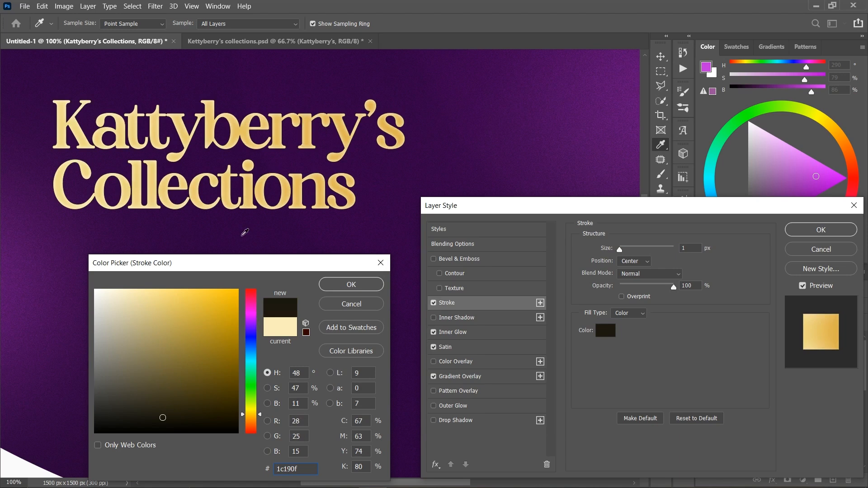
{"action": "mouse_move", "coordinate": [153, 362]}
{"action": "left_mouse_down"}
{"action": "mouse_move", "coordinate": [113, 294]}
{"action": "mouse_move", "coordinate": [129, 287]}
{"action": "left_mouse_up"}
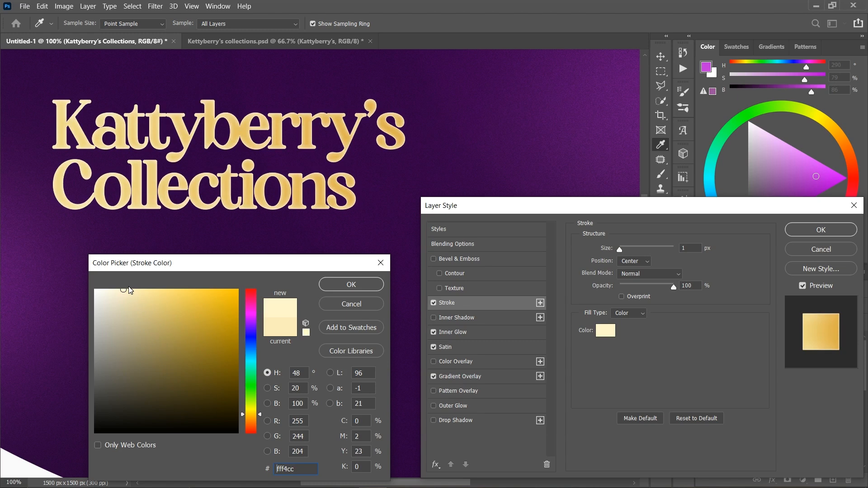
{"action": "mouse_move", "coordinate": [129, 290]}
{"action": "left_mouse_down"}
{"action": "mouse_move", "coordinate": [184, 384]}
{"action": "mouse_move", "coordinate": [185, 365]}
{"action": "mouse_move", "coordinate": [184, 396]}
{"action": "left_mouse_up"}
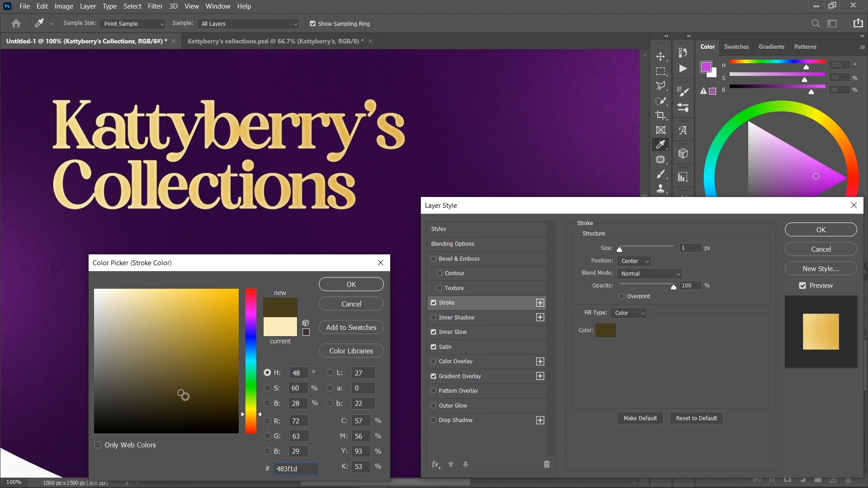
{"action": "left_click", "coordinate": [274, 331]}
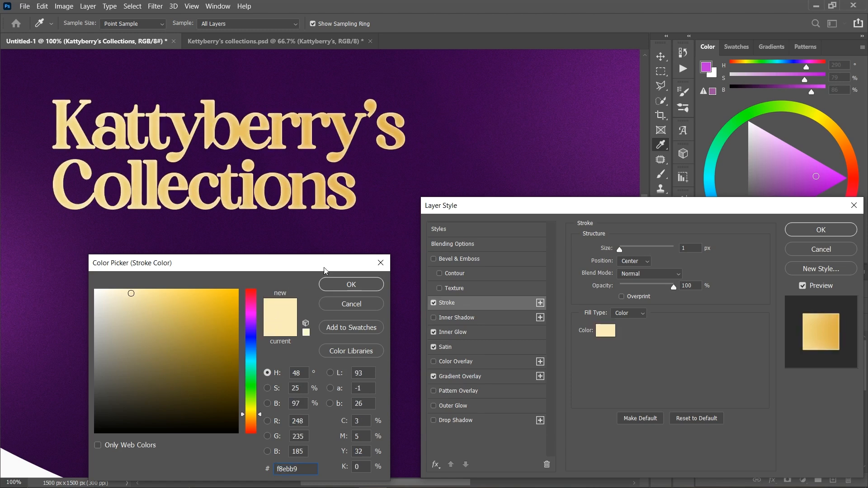
{"action": "left_click", "coordinate": [340, 284]}
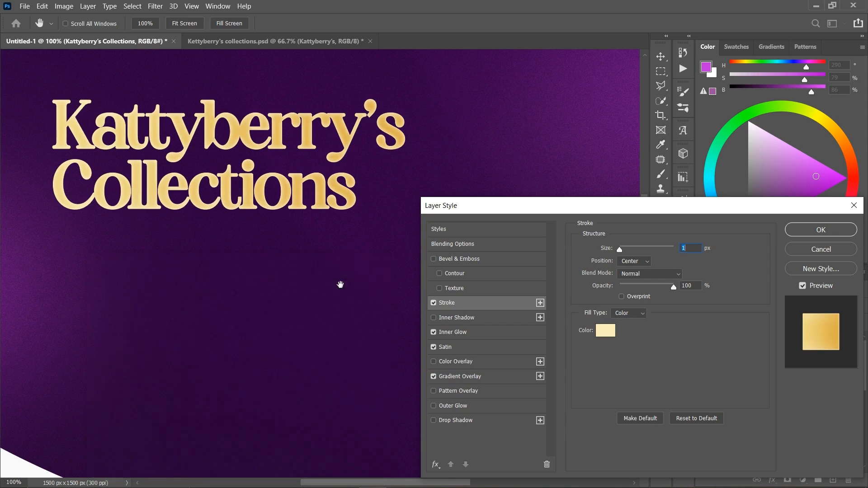
- Apply the layer effects to the heading and move it slightly upward on the canvas
{"action": "key", "text": "ctrl+minus"}
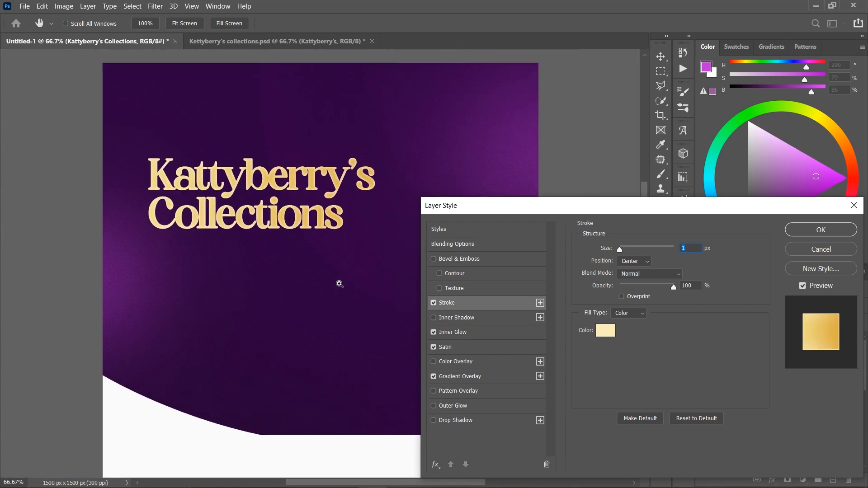
{"action": "key", "text": "ctrl+minus"}
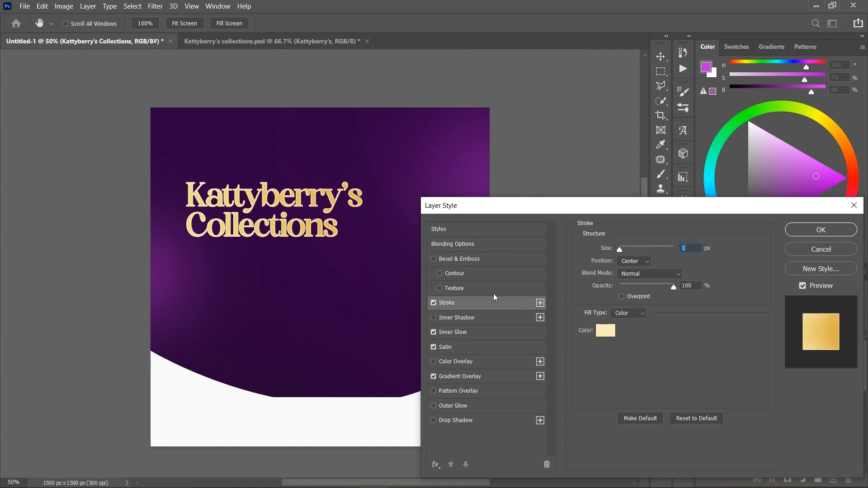
{"action": "left_click", "coordinate": [821, 230]}
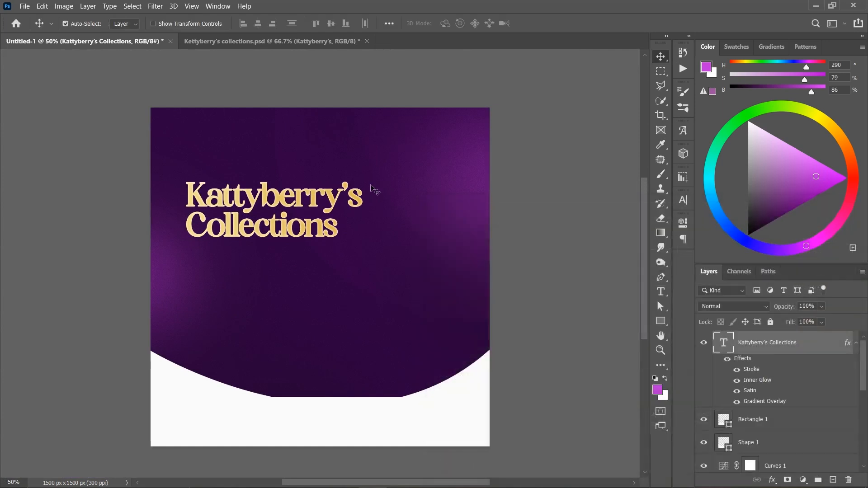
{"action": "left_click_drag", "start_coordinate": [336, 208], "coordinate": [335, 200]}
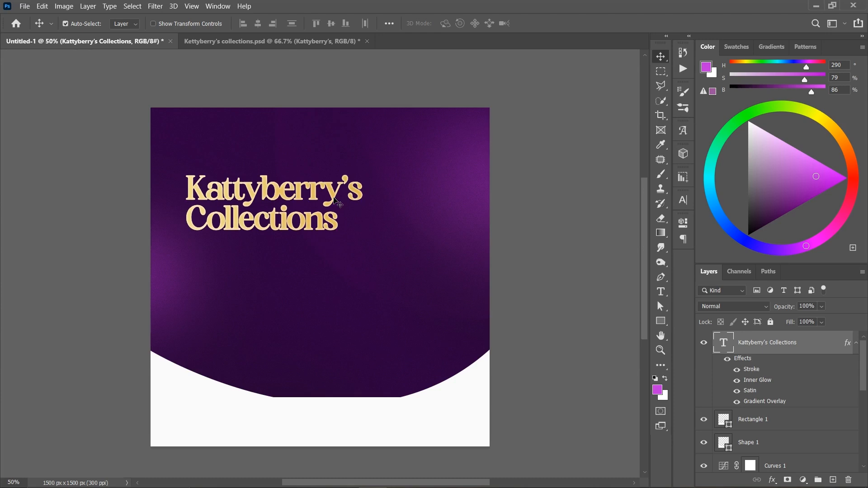
- Reduce the Add Noise smart filter on Layer 3 to an amount of 6%
{"action": "left_click", "coordinate": [441, 200]}
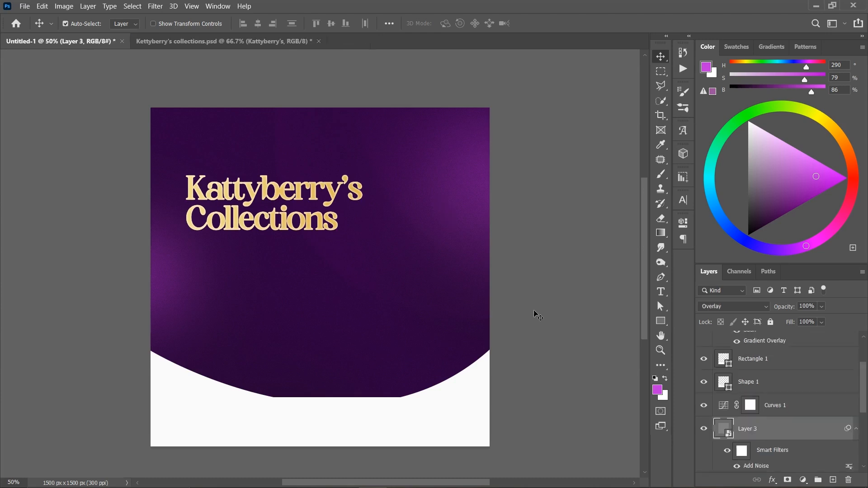
{"action": "double_click", "coordinate": [756, 466]}
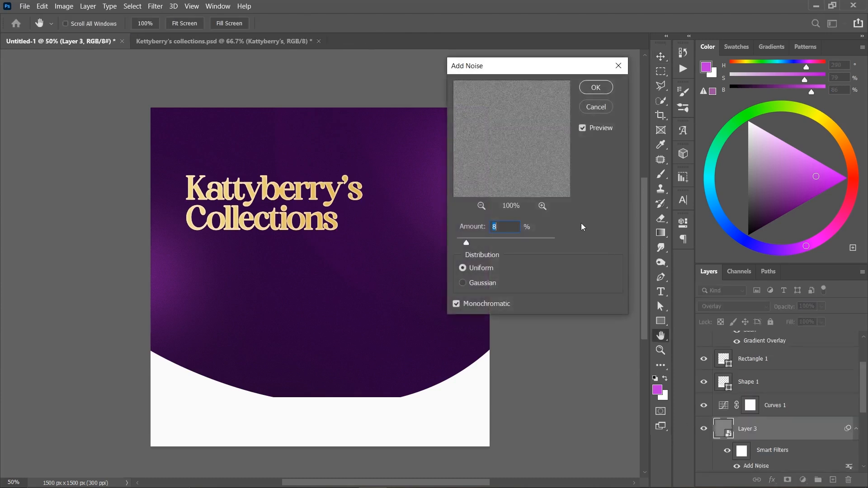
{"action": "type", "text": "6"}
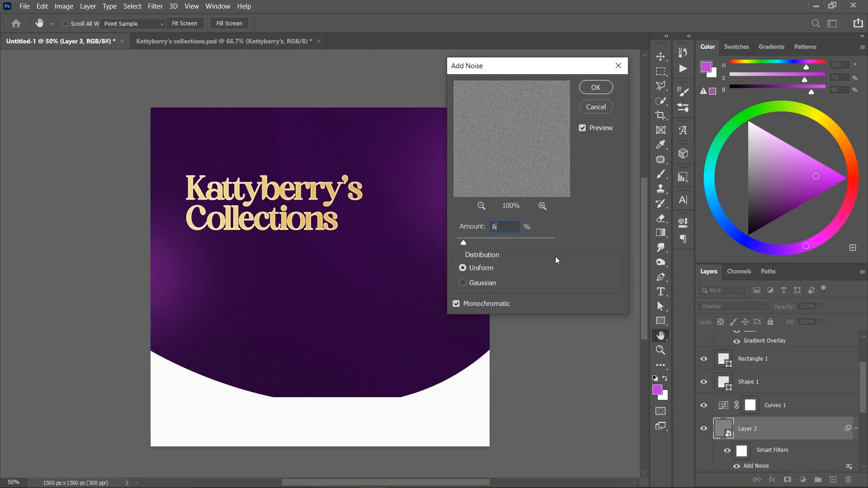
{"action": "key", "text": "Return"}
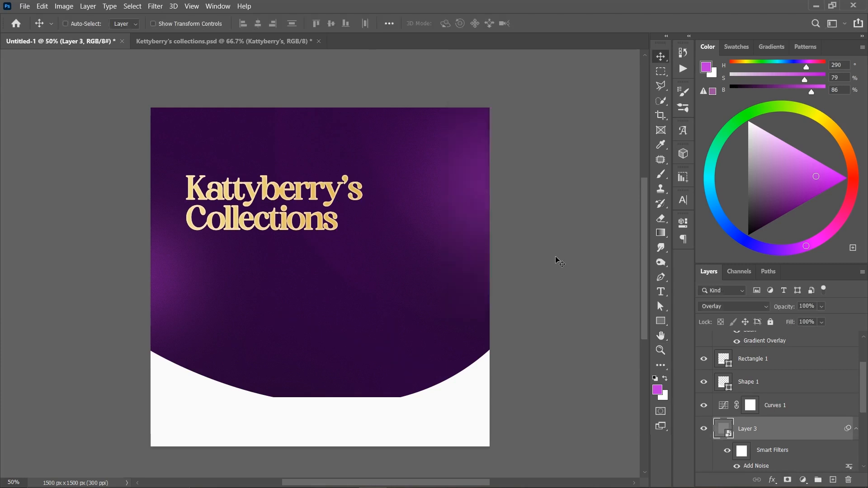
{"action": "key", "text": "ctrl+plus"}
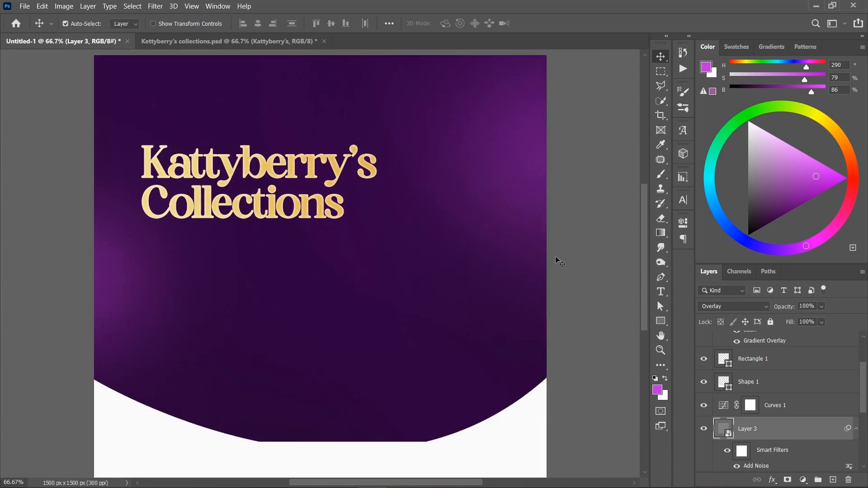
{"action": "key", "text": "ctrl+minus"}
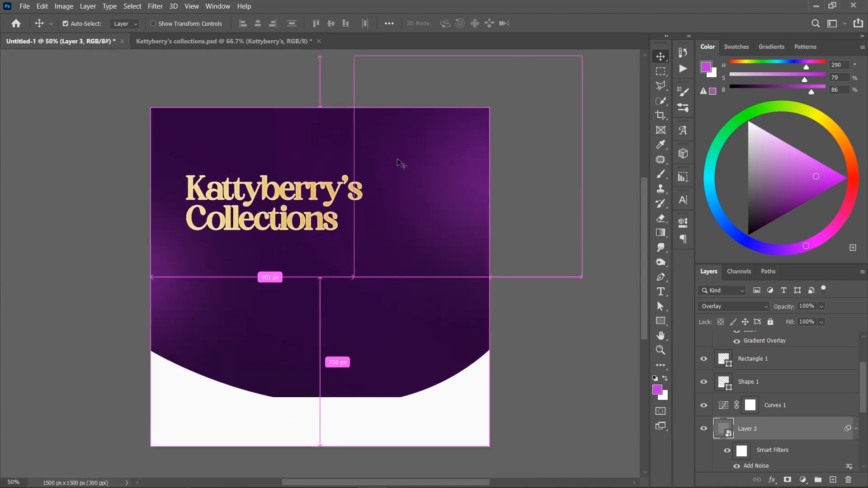
- Compare the background with the Shape 2 and Shape 2 copy layers hidden and shown
{"action": "scroll", "coordinate": [775, 405], "scroll_direction": "down", "scroll_amount": 5}
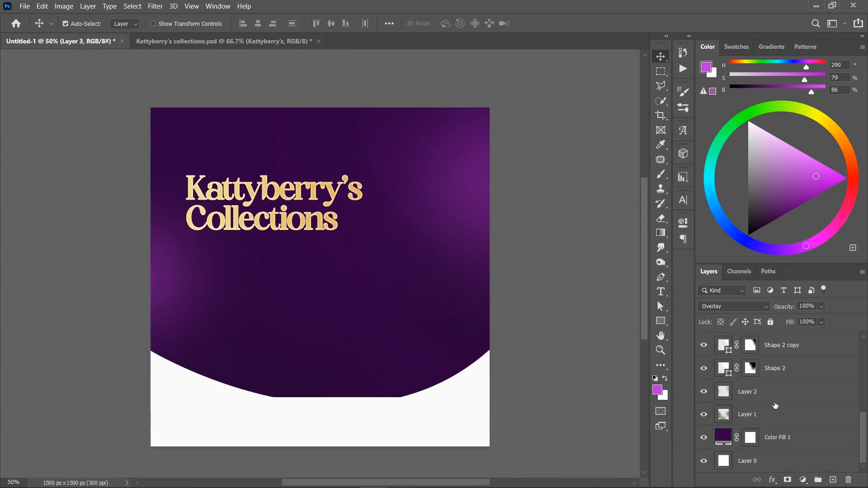
{"action": "left_click", "coordinate": [704, 349]}
{"action": "left_click", "coordinate": [704, 372]}
{"action": "left_click", "coordinate": [704, 369]}
{"action": "left_click", "coordinate": [704, 345]}
- Stretch Shape 2 and Shape 2 copy together to about 127% height and shift them slightly upward
{"action": "left_click", "coordinate": [796, 351]}
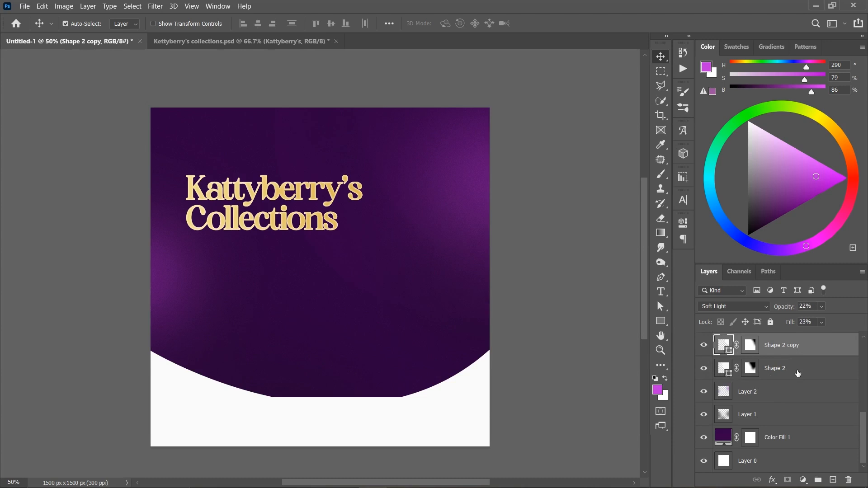
{"action": "left_click", "coordinate": [798, 375], "text": "shift"}
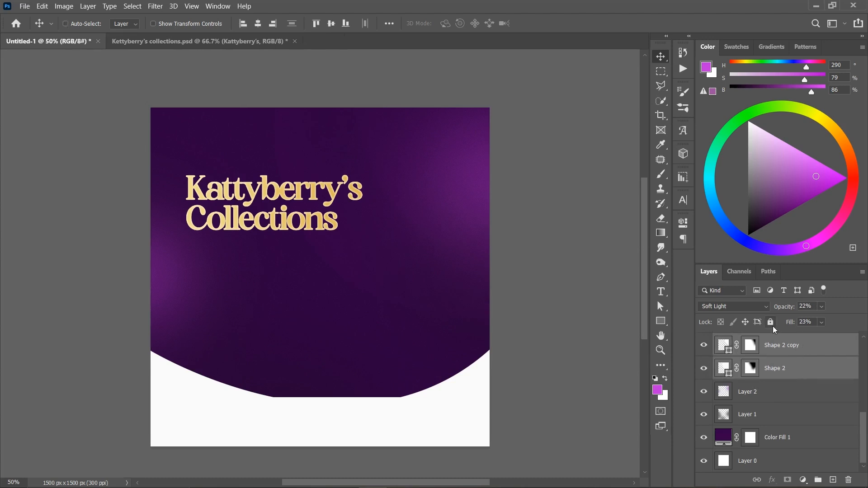
{"action": "key", "text": "ctrl+t"}
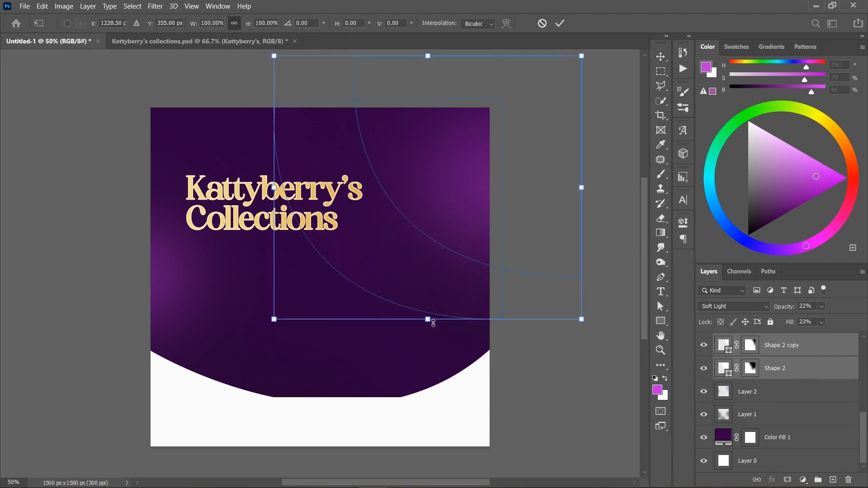
{"action": "left_click_drag", "start_coordinate": [433, 322], "coordinate": [436, 396]}
{"action": "left_click_drag", "start_coordinate": [440, 301], "coordinate": [439, 279]}
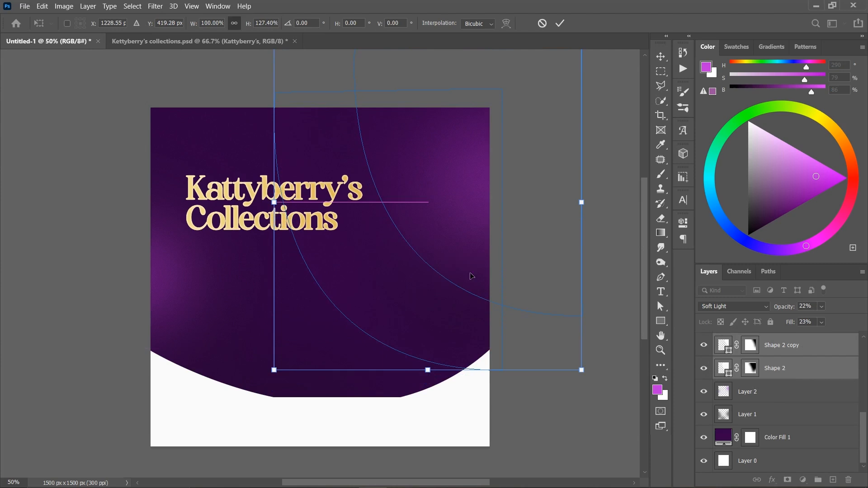
{"action": "left_click", "coordinate": [560, 23]}
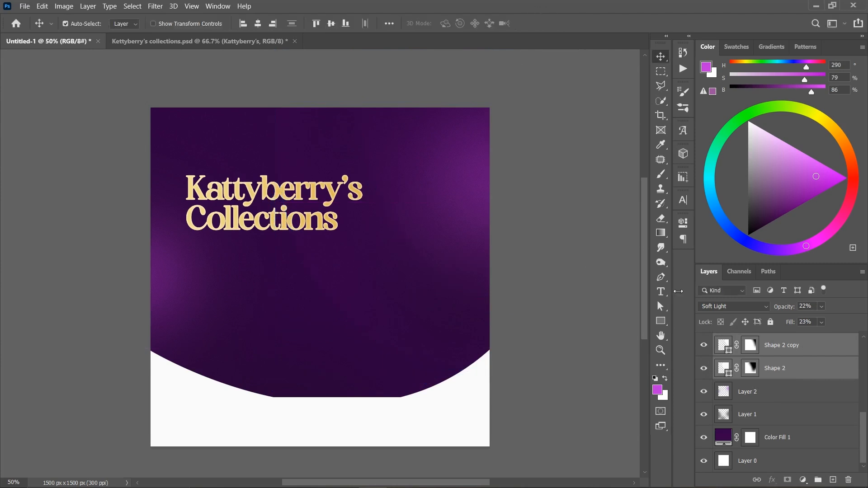
- Move Shape 2 copy slightly up and to the right on the canvas
{"action": "left_click", "coordinate": [791, 353]}
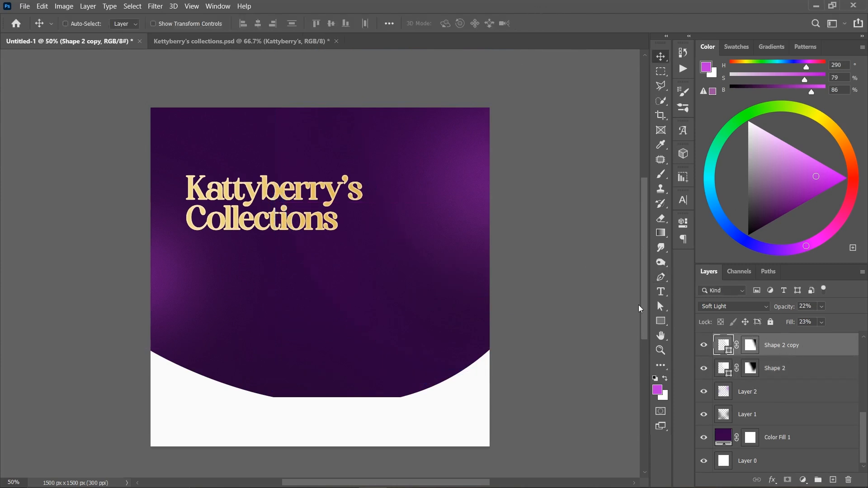
{"action": "key", "text": "ctrl+t"}
{"action": "left_click_drag", "start_coordinate": [475, 180], "coordinate": [483, 172]}
{"action": "key", "text": "Return"}
- Set Layer 2, the purple glow layer, to 65% opacity and 68% fill
{"action": "left_click", "coordinate": [764, 400]}
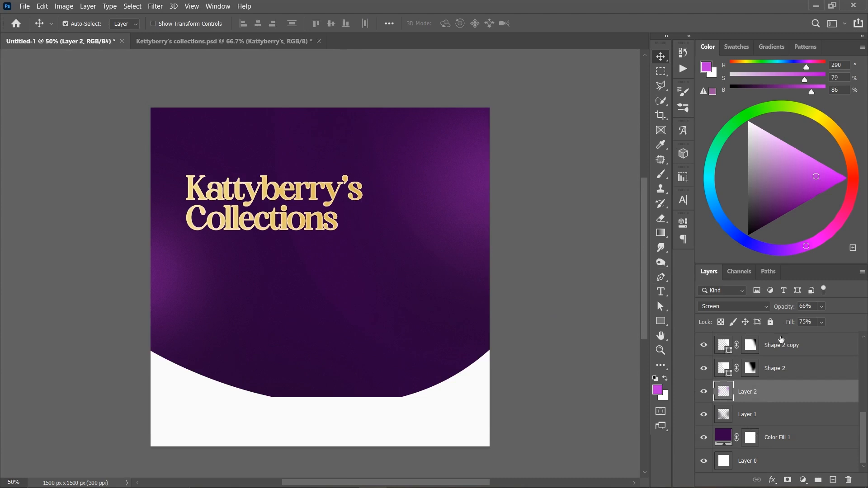
{"action": "left_click_drag", "start_coordinate": [789, 310], "coordinate": [865, 315]}
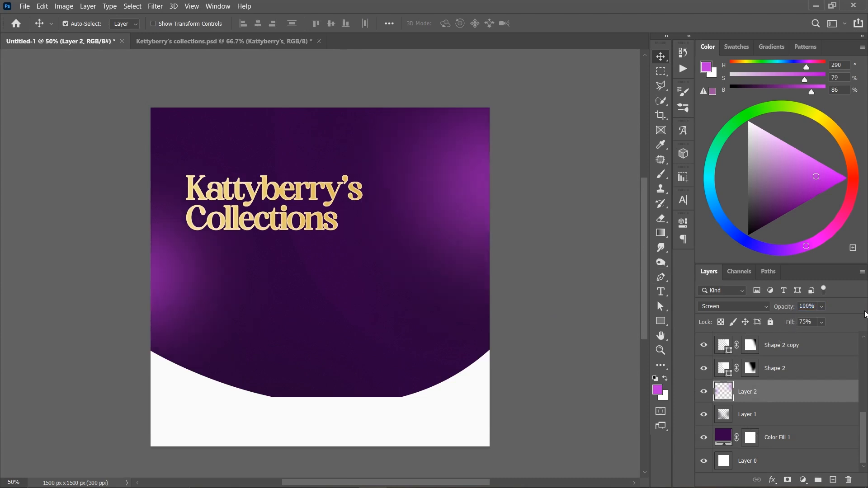
{"action": "mouse_move", "coordinate": [796, 310]}
{"action": "left_mouse_down"}
{"action": "mouse_move", "coordinate": [775, 305]}
{"action": "mouse_move", "coordinate": [792, 325]}
{"action": "left_mouse_up"}
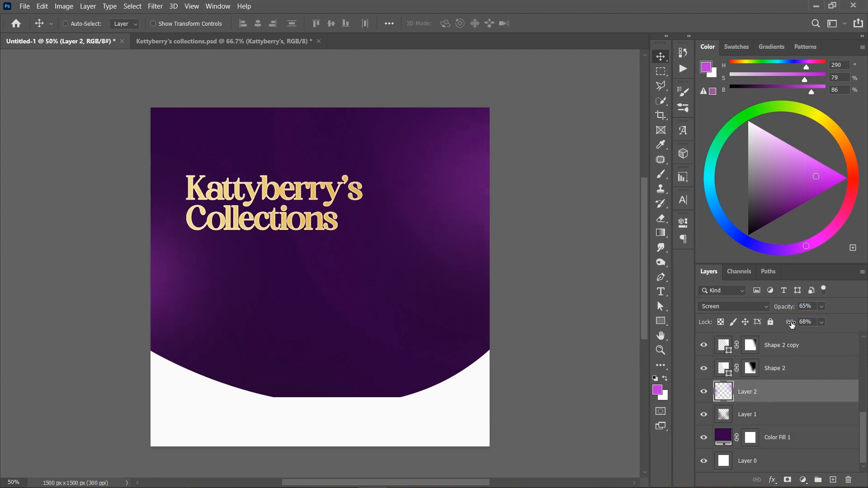
{"action": "key", "text": "ctrl+plus"}
{"action": "key", "text": "ctrl+minus"}
- Raise the fill of the Shape 2 layer to 33%
{"action": "left_click", "coordinate": [796, 376]}
{"action": "left_click_drag", "start_coordinate": [798, 325], "coordinate": [786, 323]}
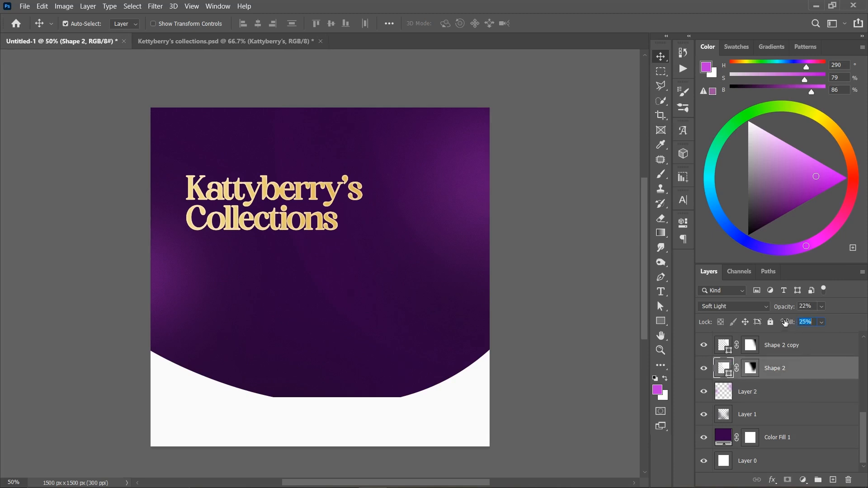
{"action": "left_click", "coordinate": [792, 350]}
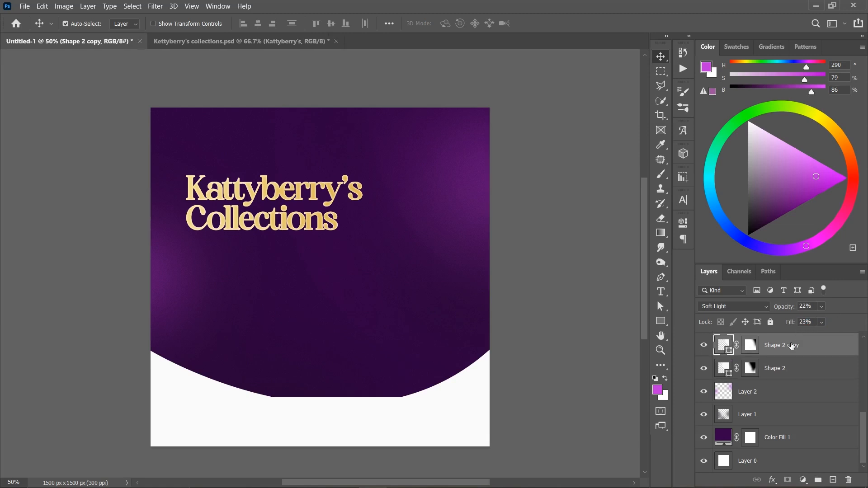
{"action": "left_click", "coordinate": [793, 369]}
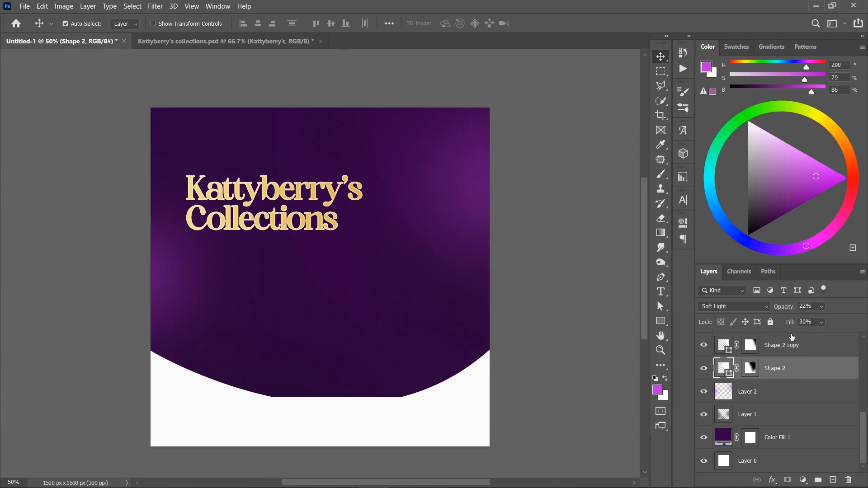
{"action": "left_click_drag", "start_coordinate": [795, 323], "coordinate": [797, 324]}
{"action": "key", "text": "ctrl+0"}
{"action": "key", "text": "ctrl+minus"}
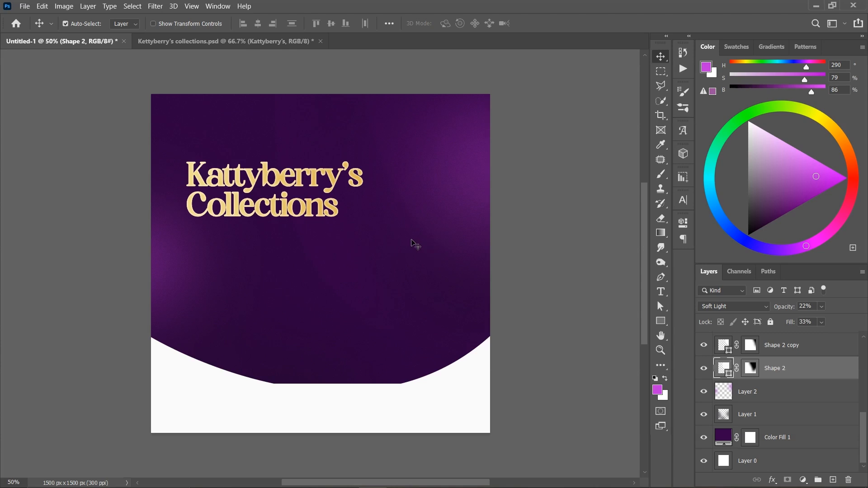
- Group all layers beneath the heading and name the group BG
{"action": "key", "text": "shift+alt+n"}
{"action": "left_click", "coordinate": [334, 199]}
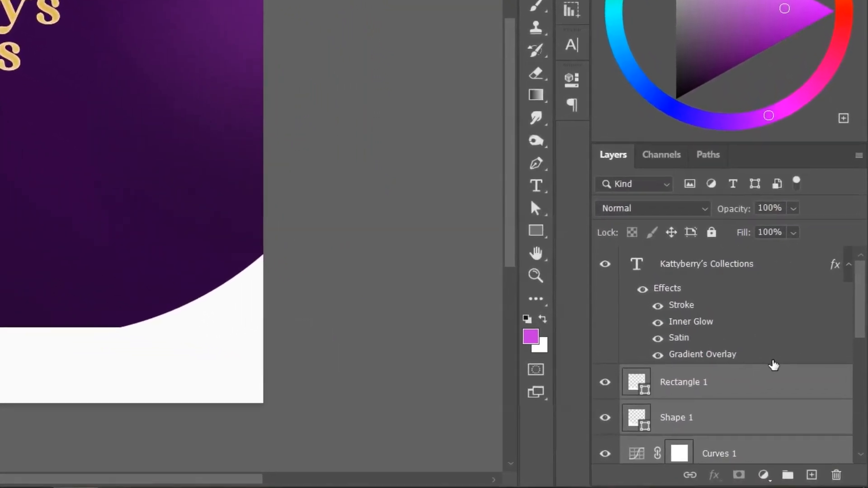
{"action": "key", "text": "ctrl+g"}
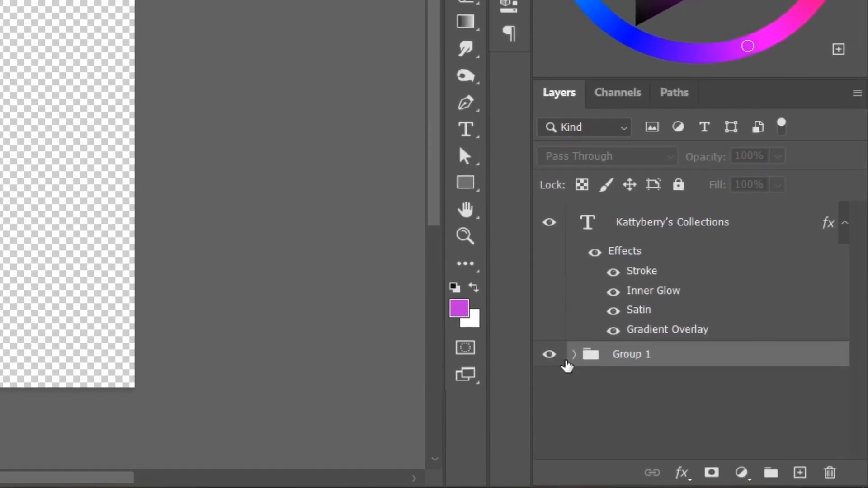
{"action": "double_click", "coordinate": [629, 359]}
{"action": "type", "text": "BG"}
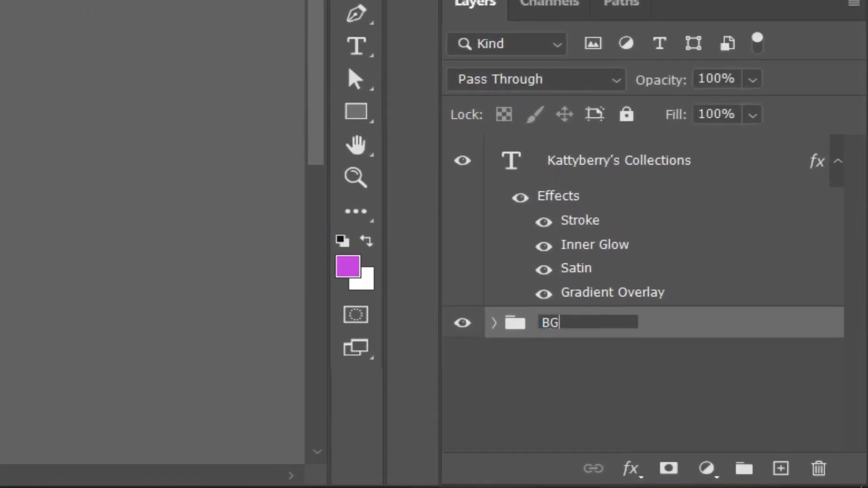
{"action": "key", "text": "Return"}
- Assign the violet color label to the BG group
{"action": "right_click", "coordinate": [558, 328]}
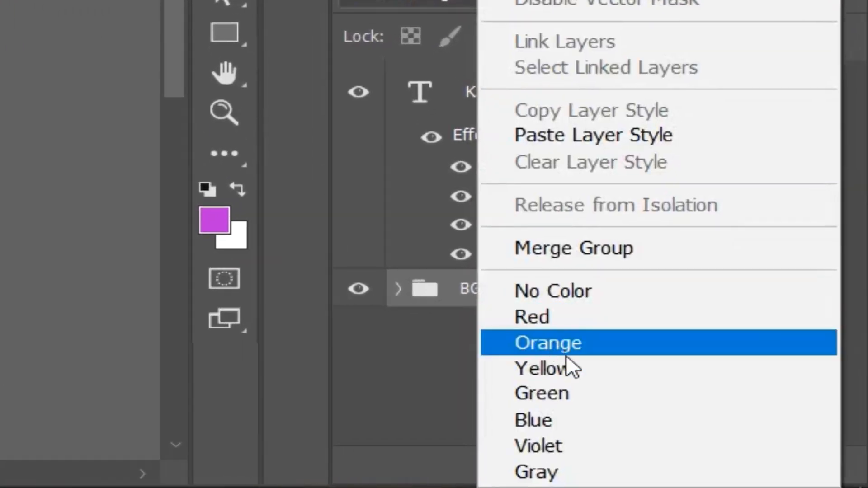
{"action": "left_click", "coordinate": [556, 446]}
{"action": "left_click", "coordinate": [383, 297]}
{"action": "left_click", "coordinate": [382, 297]}
- Group the Kattyberry's Collections text layer on its own and name the group TEXT
{"action": "left_click", "coordinate": [562, 130]}
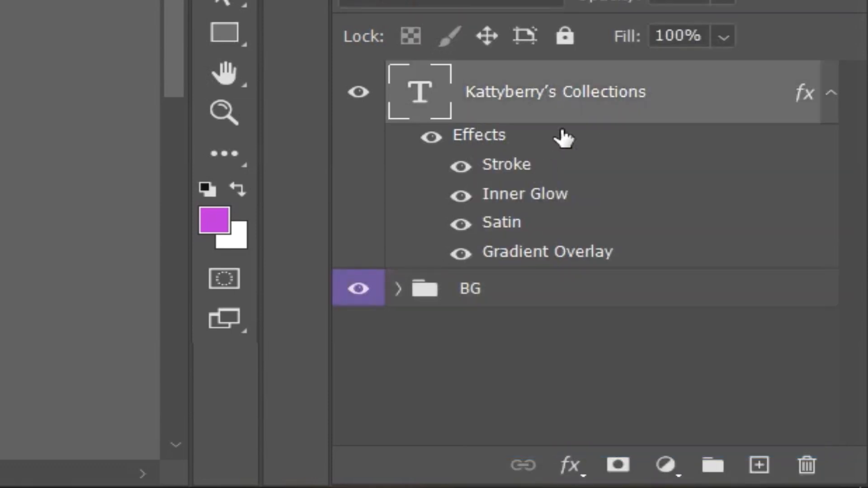
{"action": "key", "text": "ctrl+g"}
{"action": "double_click", "coordinate": [520, 81]}
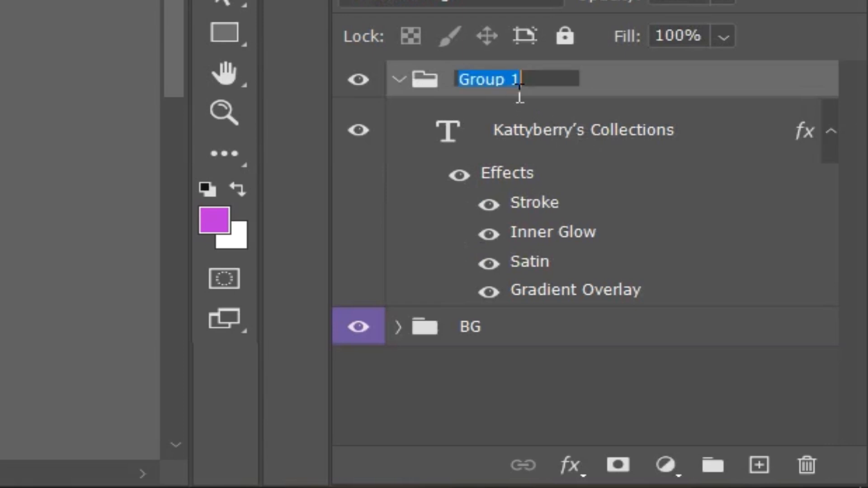
{"action": "type", "text": "TEXT"}
{"action": "key", "text": "Return"}
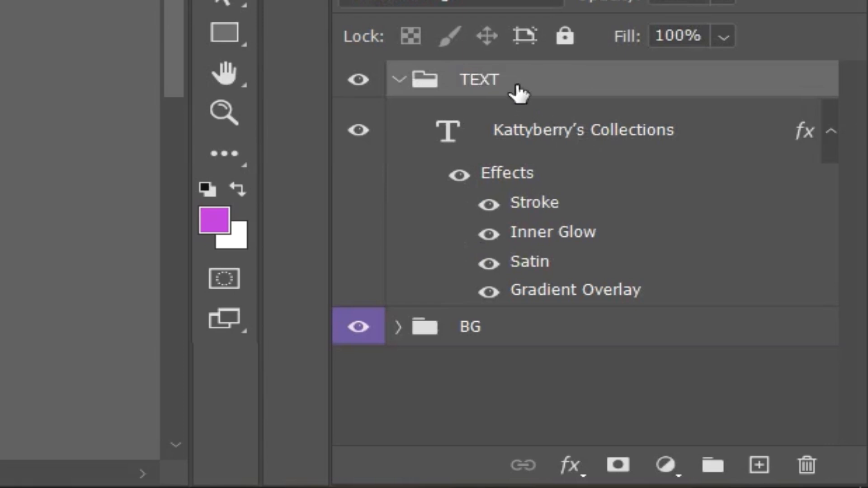
- Assign the yellow color label to the TEXT group
{"action": "right_click", "coordinate": [507, 85]}
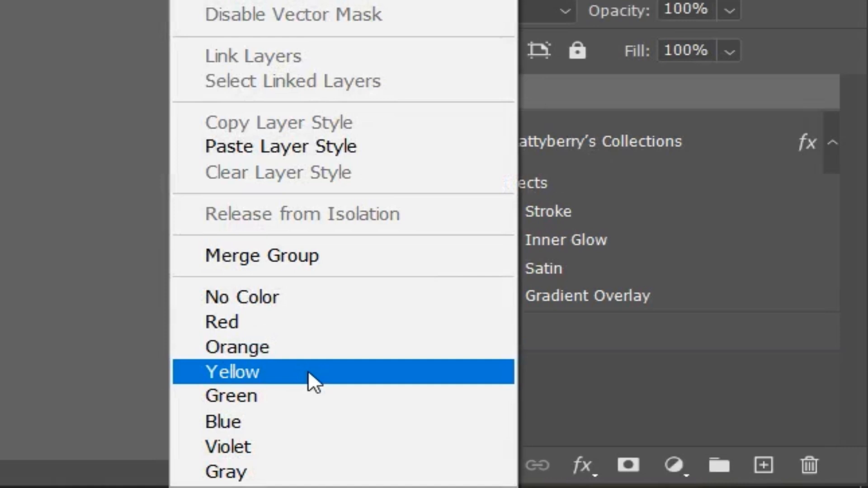
{"action": "left_click", "coordinate": [293, 374]}
{"action": "left_click", "coordinate": [575, 215]}
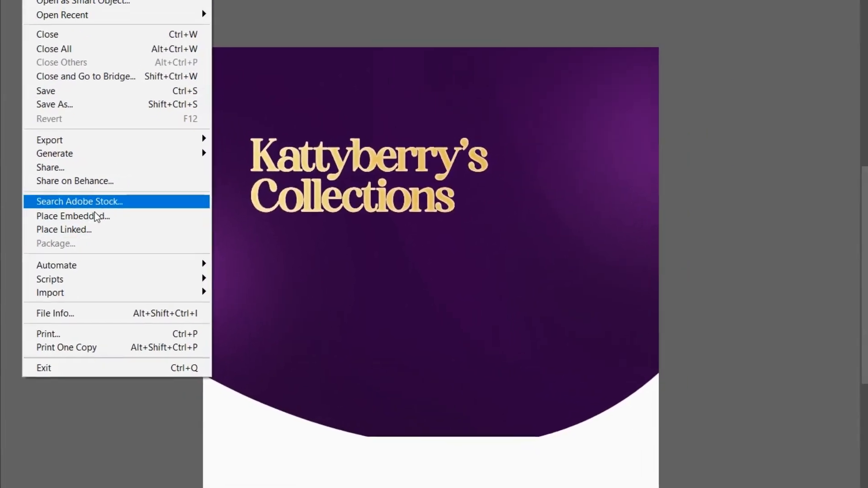
- Place the evening-cocktail-red-dress-mannequin image as embedded, then scale it down and position it at the lower right of the artwork
{"action": "left_click", "coordinate": [128, 213]}
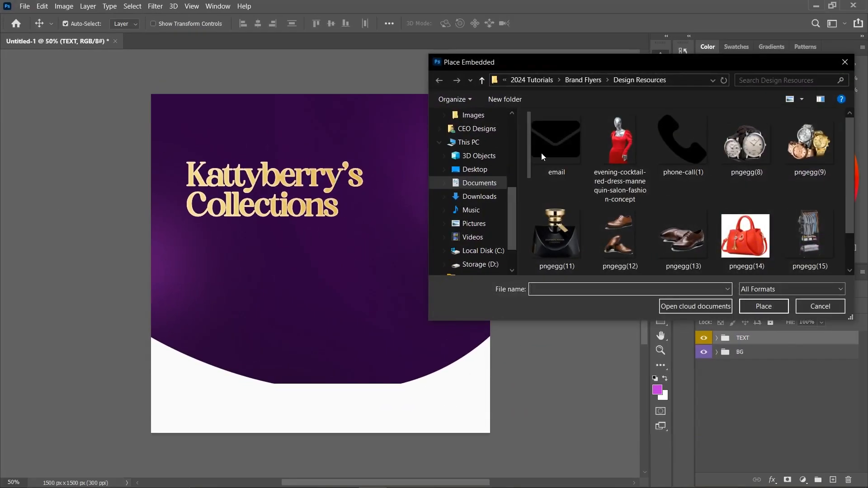
{"action": "double_click", "coordinate": [619, 144]}
{"action": "left_click_drag", "start_coordinate": [320, 94], "coordinate": [320, 197]}
{"action": "left_click_drag", "start_coordinate": [319, 276], "coordinate": [438, 262]}
{"action": "left_click_drag", "start_coordinate": [443, 187], "coordinate": [441, 167]}
{"action": "left_click_drag", "start_coordinate": [443, 256], "coordinate": [433, 261]}
{"action": "key", "text": "Return"}
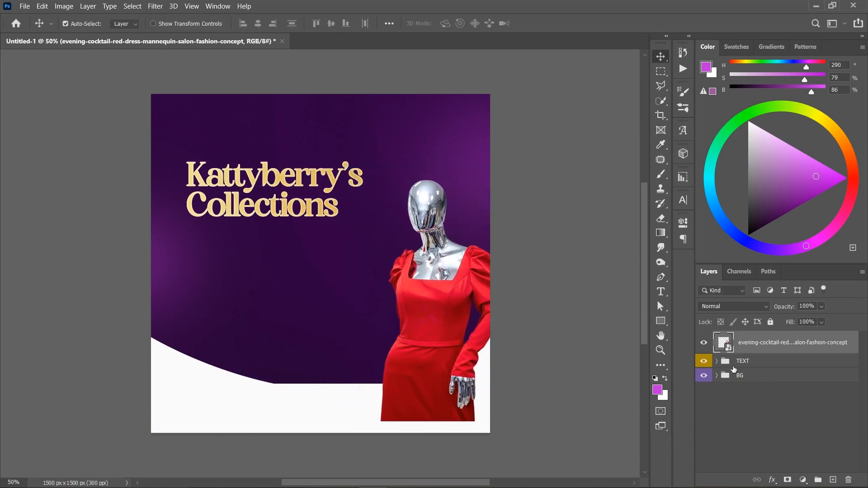
- Move the red-dress mannequin layer into the BG group, between Shape 1 and Curves 1, so the white curved base covers its lower part
{"action": "left_click", "coordinate": [717, 376]}
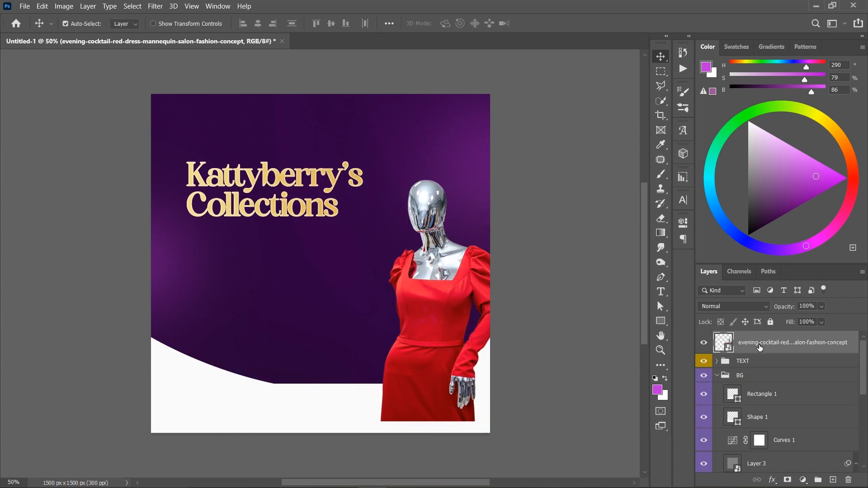
{"action": "left_click", "coordinate": [359, 410]}
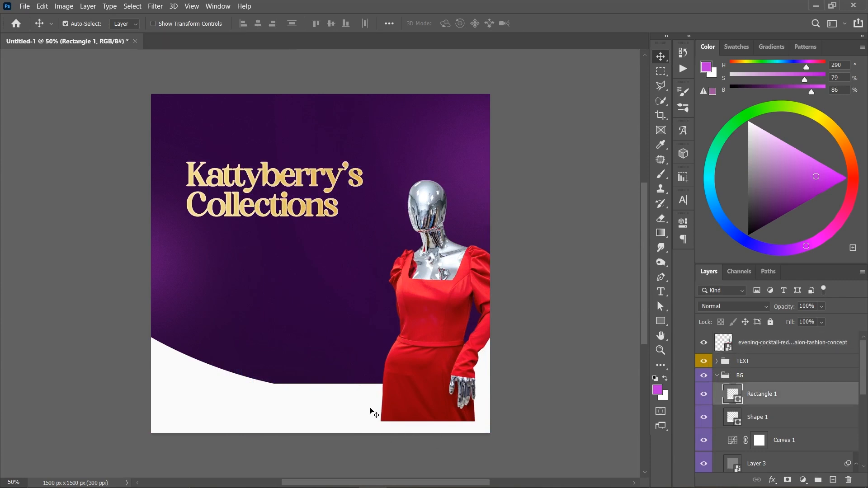
{"action": "left_click", "coordinate": [416, 272]}
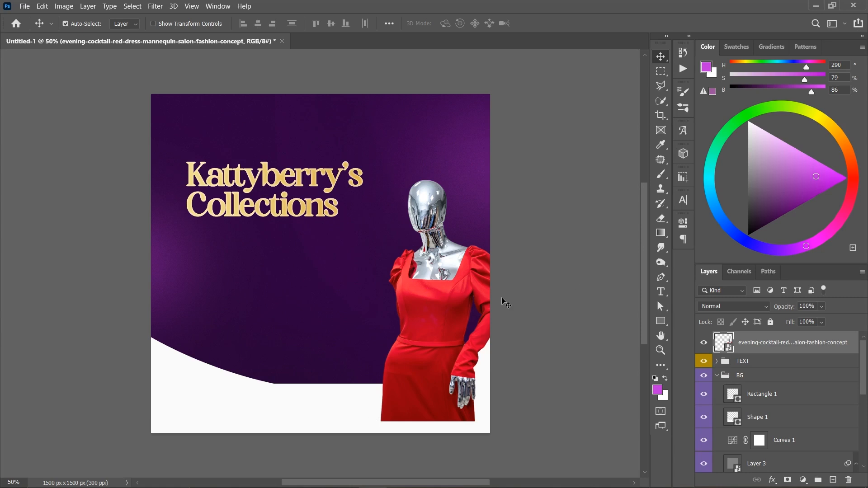
{"action": "mouse_move", "coordinate": [765, 345]}
{"action": "left_mouse_down"}
{"action": "mouse_move", "coordinate": [740, 479]}
{"action": "mouse_move", "coordinate": [778, 361]}
{"action": "mouse_move", "coordinate": [771, 359]}
{"action": "left_mouse_up"}
{"action": "left_click", "coordinate": [704, 364]}
{"action": "left_click", "coordinate": [704, 362]}
{"action": "left_click", "coordinate": [704, 340]}
{"action": "left_click", "coordinate": [704, 339]}
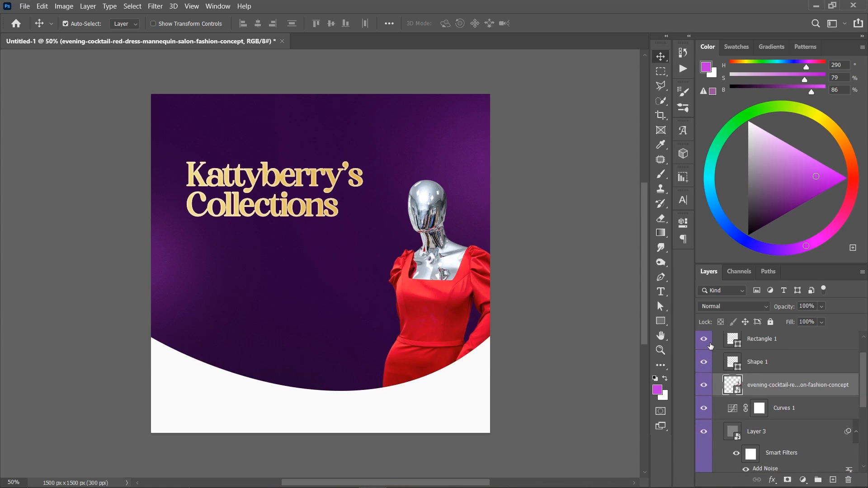
- Group the Rectangle 1 and Shape 1 layers and name the group FOOTER
{"action": "left_click", "coordinate": [776, 367]}
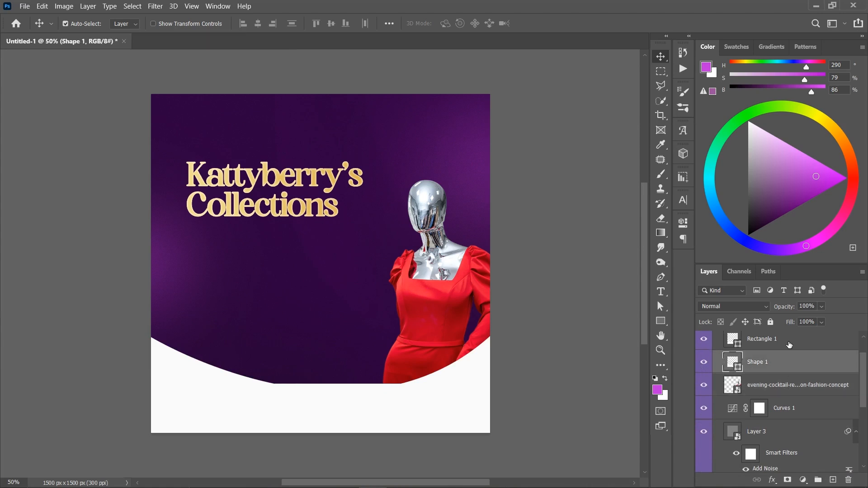
{"action": "left_click", "coordinate": [789, 345], "text": "shift"}
{"action": "key", "text": "ctrl+g"}
{"action": "double_click", "coordinate": [760, 339]}
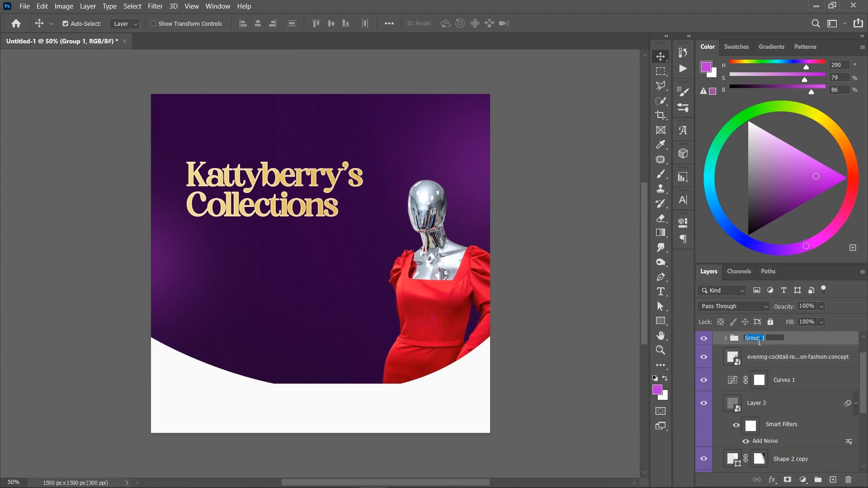
{"action": "type", "text": "FOOTER"}
{"action": "key", "text": "Return"}
- Move the FOOTER group and the mannequin layer out of BG, placing them directly above it and beneath TEXT
{"action": "scroll", "coordinate": [791, 366], "scroll_direction": "up", "scroll_amount": 1}
{"action": "left_click", "coordinate": [787, 394], "text": "shift"}
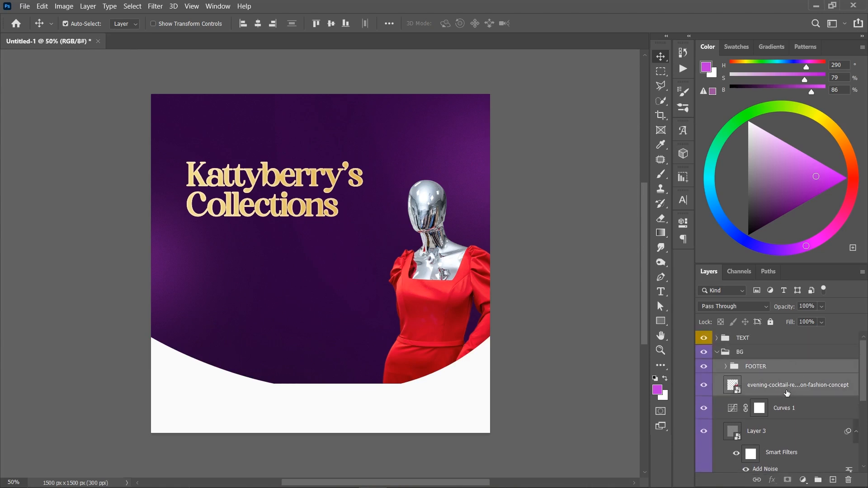
{"action": "left_click_drag", "start_coordinate": [773, 371], "coordinate": [762, 347]}
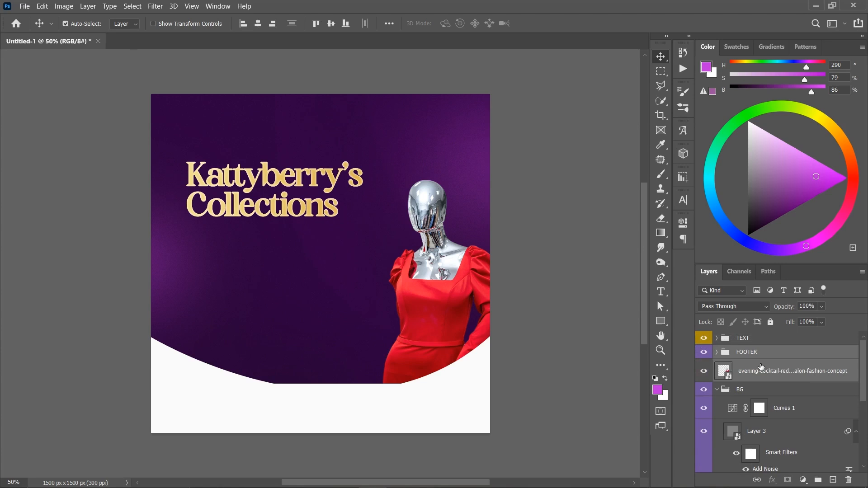
{"action": "left_click", "coordinate": [717, 389]}
{"action": "left_click", "coordinate": [703, 390]}
{"action": "left_click", "coordinate": [703, 389]}
{"action": "left_click", "coordinate": [704, 371]}
{"action": "left_click", "coordinate": [704, 371]}
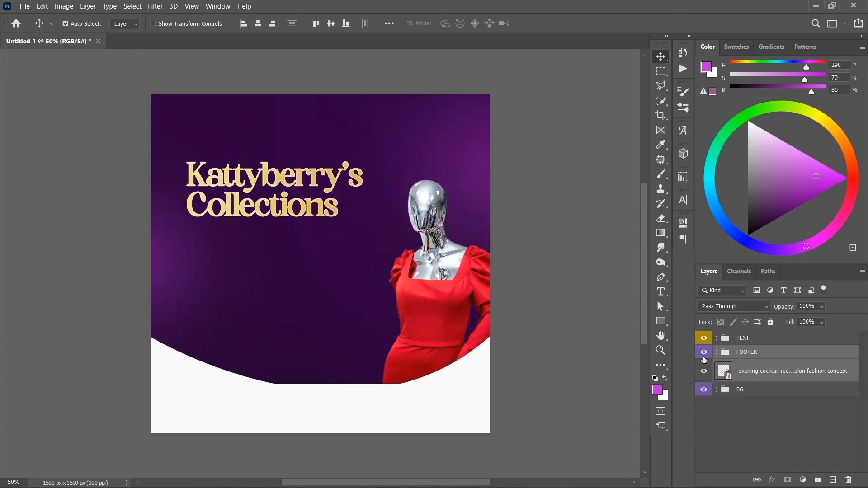
{"action": "left_click", "coordinate": [704, 355]}
{"action": "left_click", "coordinate": [704, 355]}
- Nudge the Kattyberry's Collections heading slightly to the left
{"action": "left_click", "coordinate": [341, 186]}
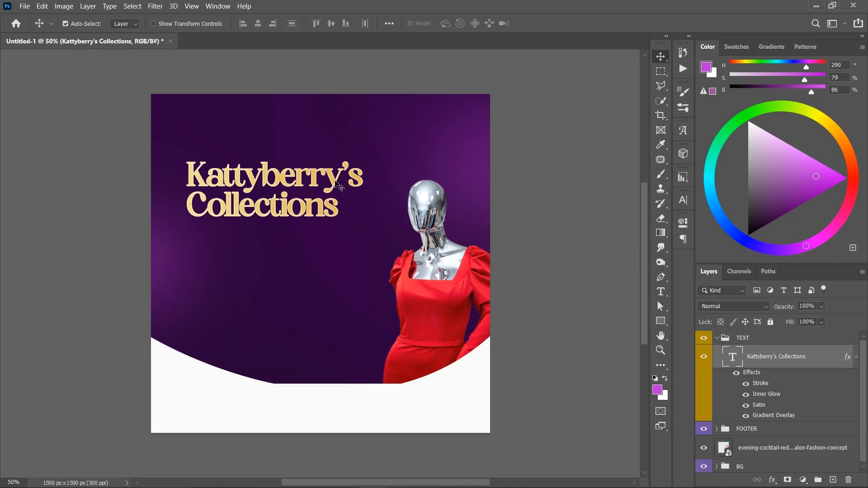
{"action": "key", "text": "shift+Left"}
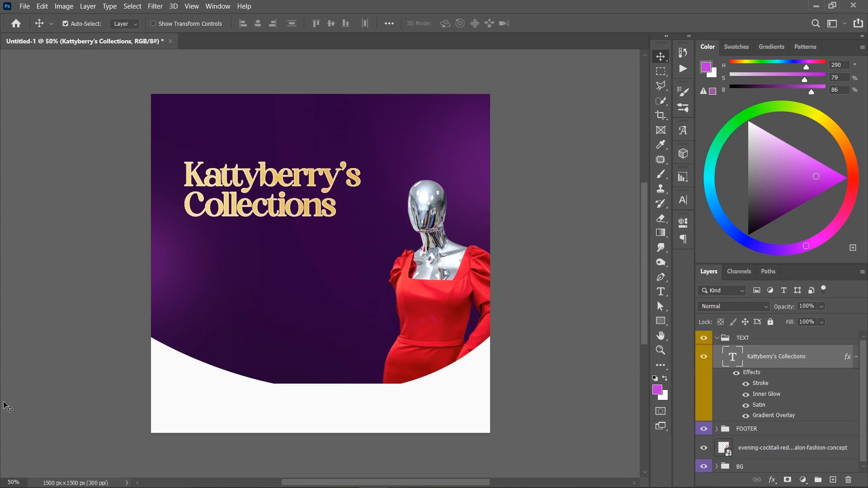
{"action": "key", "text": "shift+Left"}
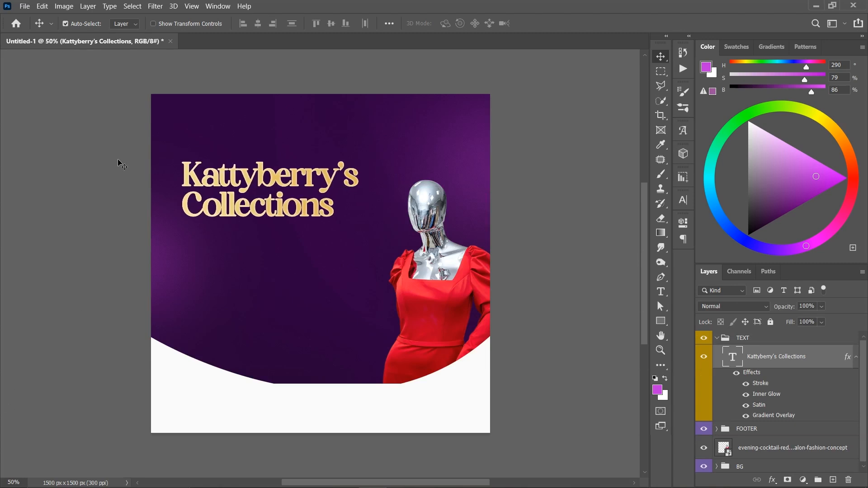
- Try placing the pngegg(16) clothes rack above the mannequin layer, flipped horizontally and moved over the mannequin, and delete it
{"action": "left_click", "coordinate": [423, 244]}
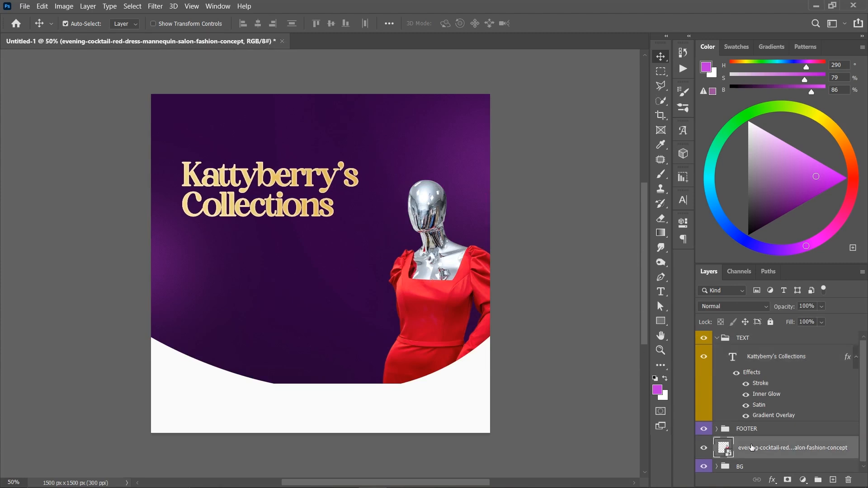
{"action": "left_click", "coordinate": [25, 7]}
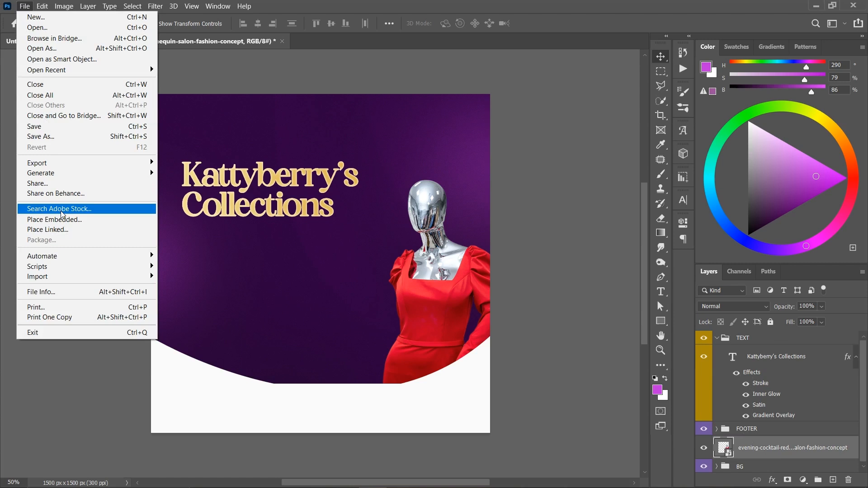
{"action": "left_click", "coordinate": [63, 219]}
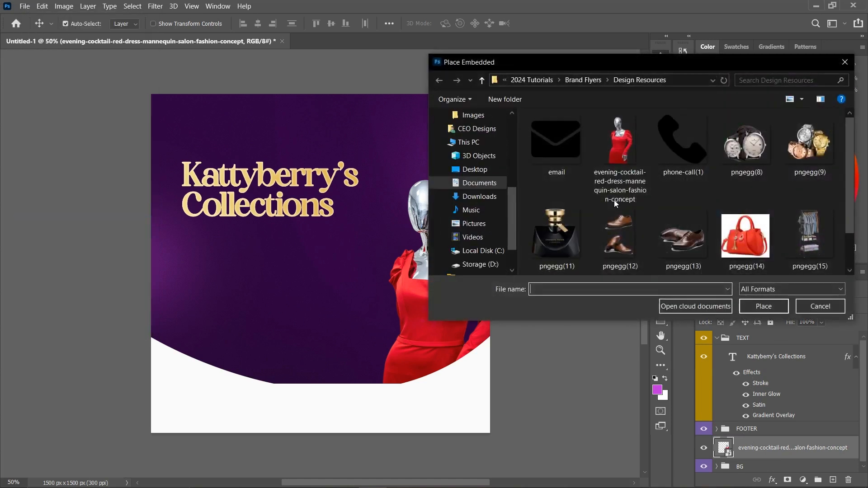
{"action": "scroll", "coordinate": [744, 220], "scroll_direction": "down", "scroll_amount": 1}
{"action": "double_click", "coordinate": [547, 238]}
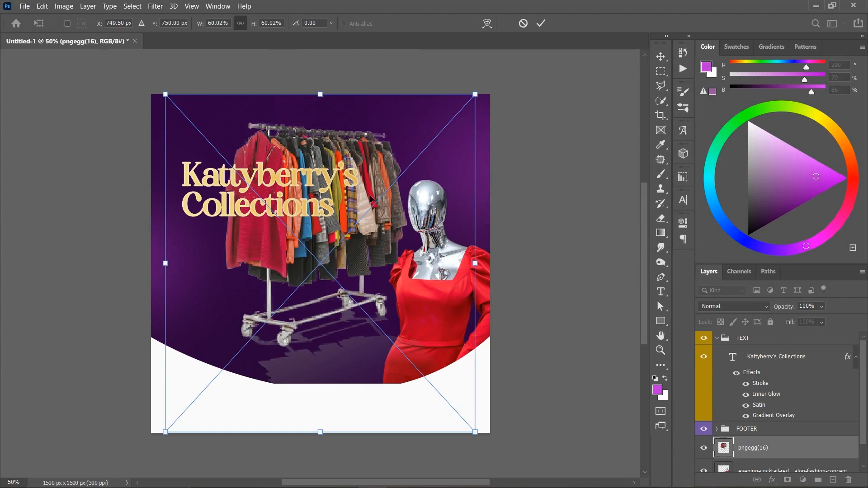
{"action": "right_click", "coordinate": [371, 200]}
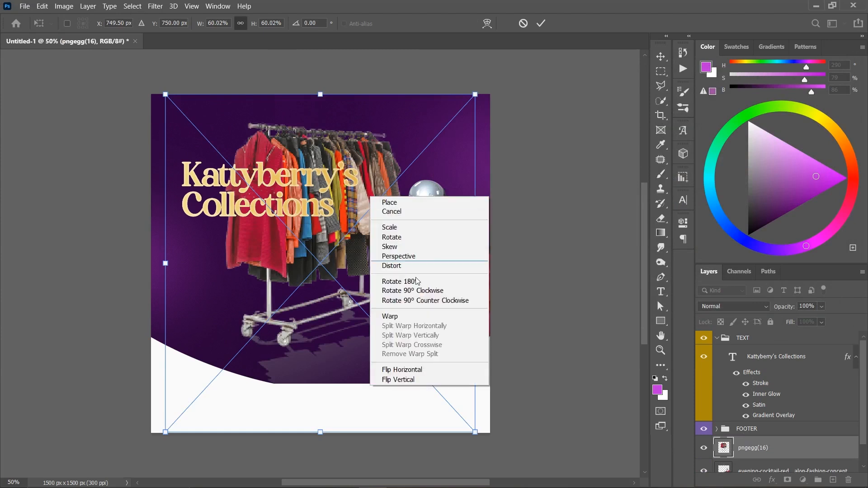
{"action": "left_click", "coordinate": [409, 367]}
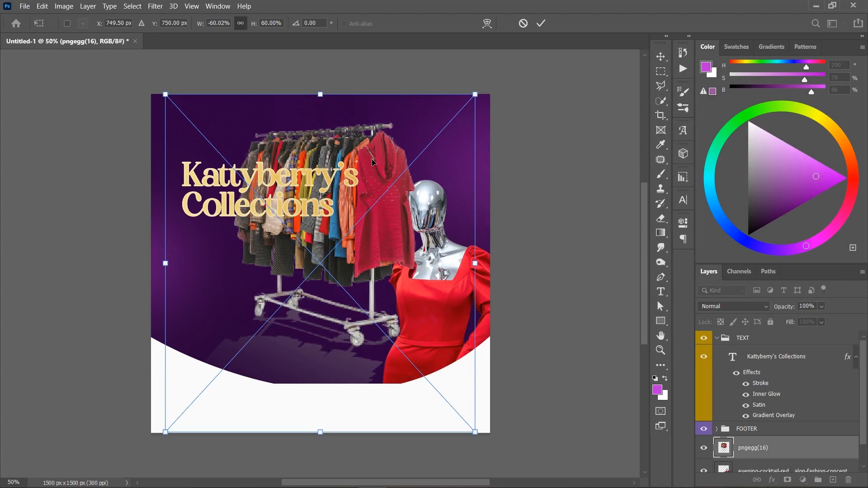
{"action": "left_click_drag", "start_coordinate": [364, 150], "coordinate": [407, 204]}
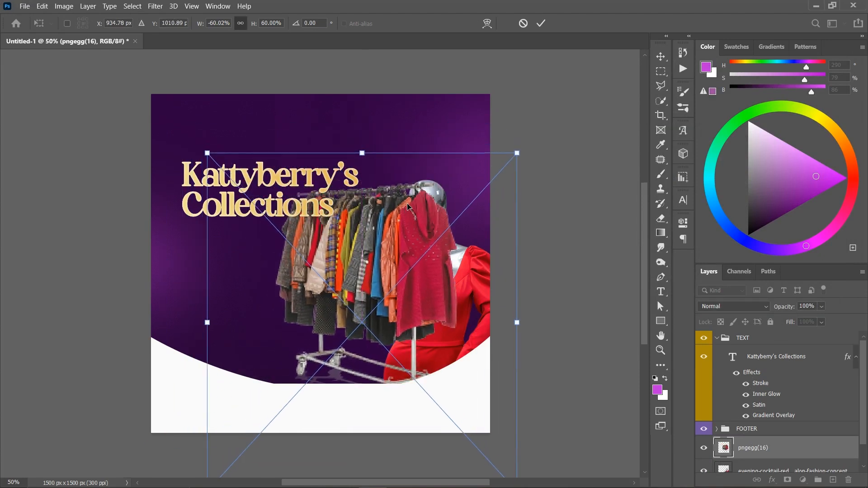
{"action": "key", "text": "Return"}
{"action": "key", "text": "Delete"}
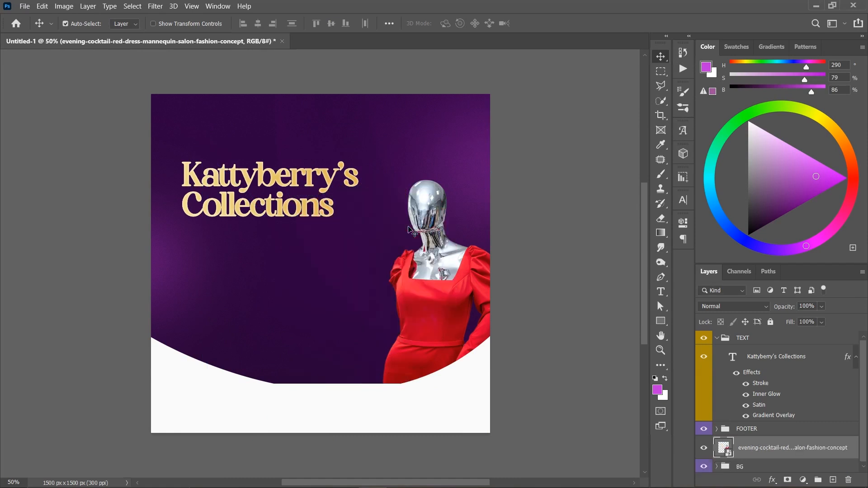
- Place the pngegg(15) clothes rack as embedded, flip it horizontally, and fit it scaled down over the front of the red-dress mannequin
{"action": "left_click", "coordinate": [24, 6]}
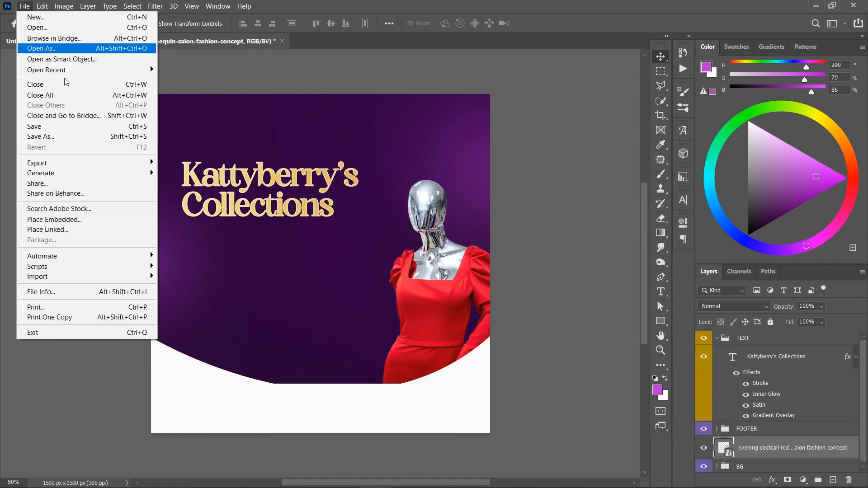
{"action": "left_click", "coordinate": [50, 219]}
{"action": "scroll", "coordinate": [747, 251], "scroll_direction": "down", "scroll_amount": 2}
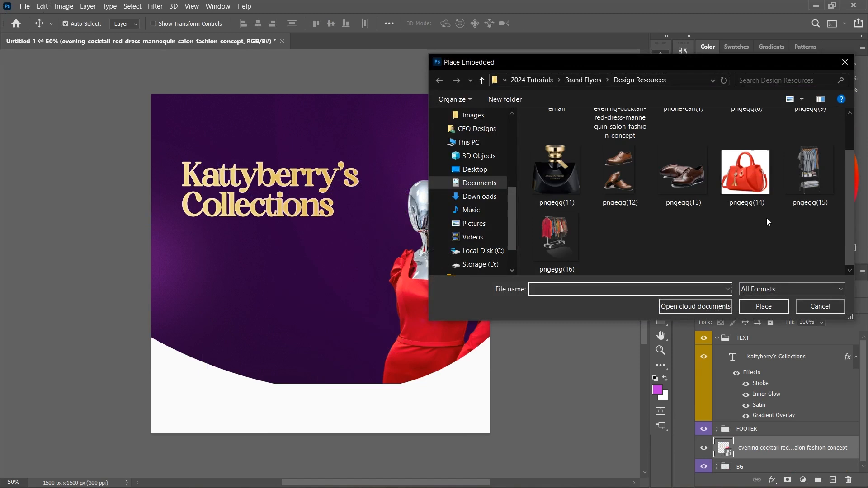
{"action": "double_click", "coordinate": [803, 177]}
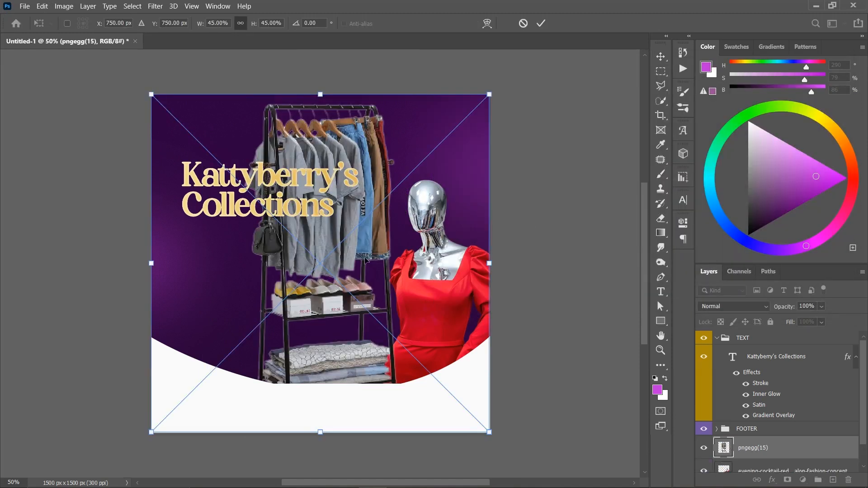
{"action": "right_click", "coordinate": [343, 208]}
{"action": "left_click", "coordinate": [398, 379]}
{"action": "left_click_drag", "start_coordinate": [337, 208], "coordinate": [422, 313]}
{"action": "left_click_drag", "start_coordinate": [413, 201], "coordinate": [404, 279]}
{"action": "left_click_drag", "start_coordinate": [402, 329], "coordinate": [390, 252]}
{"action": "key", "text": "Return"}
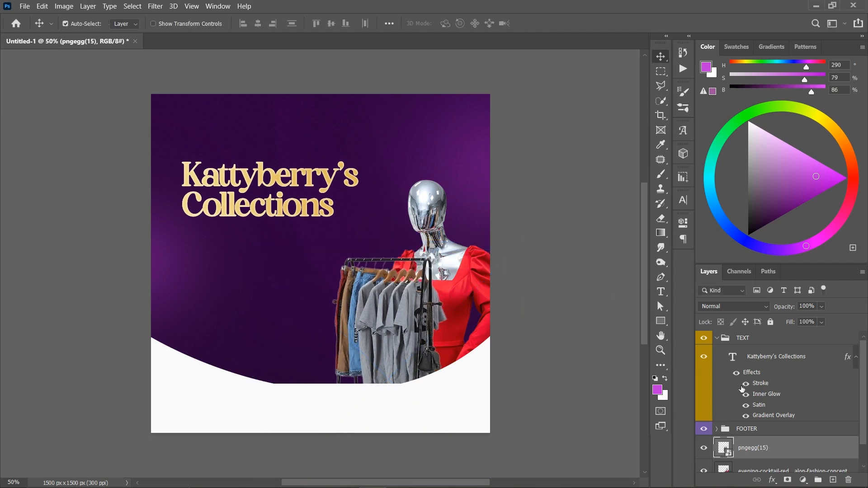
- Move the pngegg(15) clothes rack layer beneath the mannequin layer
{"action": "scroll", "coordinate": [783, 430], "scroll_direction": "down", "scroll_amount": 2}
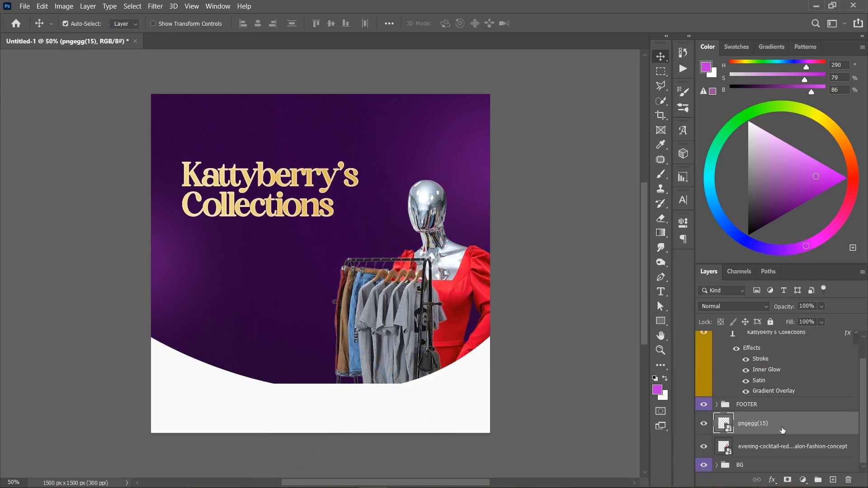
{"action": "left_click_drag", "start_coordinate": [780, 424], "coordinate": [777, 456]}
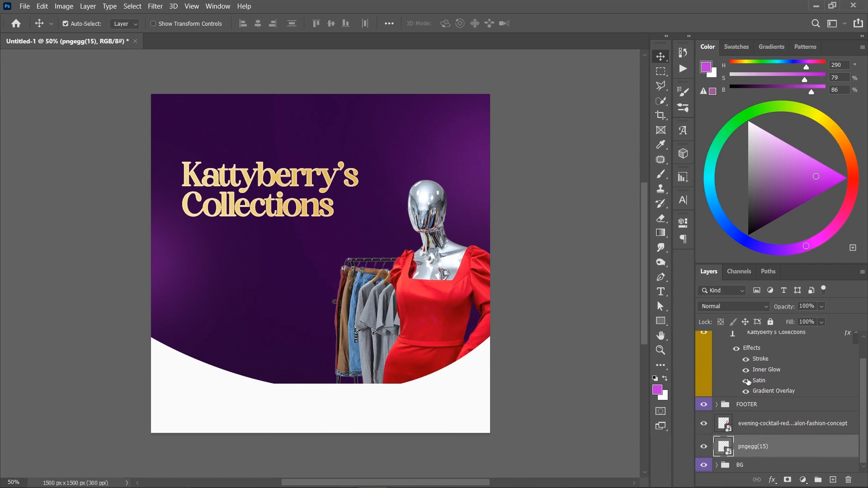
- Draw a rectangle about 573 by 204 px across the lower clothes rack and mannequin, directly above the mannequin layer
{"action": "left_click", "coordinate": [792, 425]}
{"action": "left_click", "coordinate": [660, 321]}
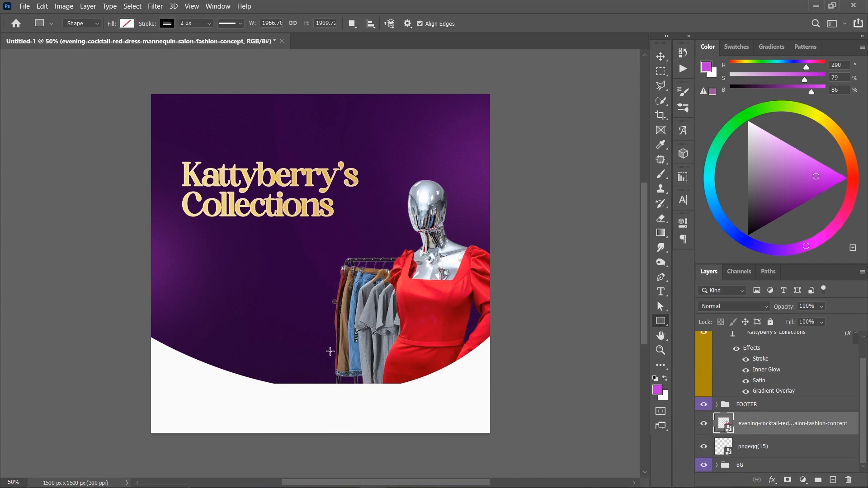
{"action": "left_click_drag", "start_coordinate": [332, 351], "coordinate": [462, 397]}
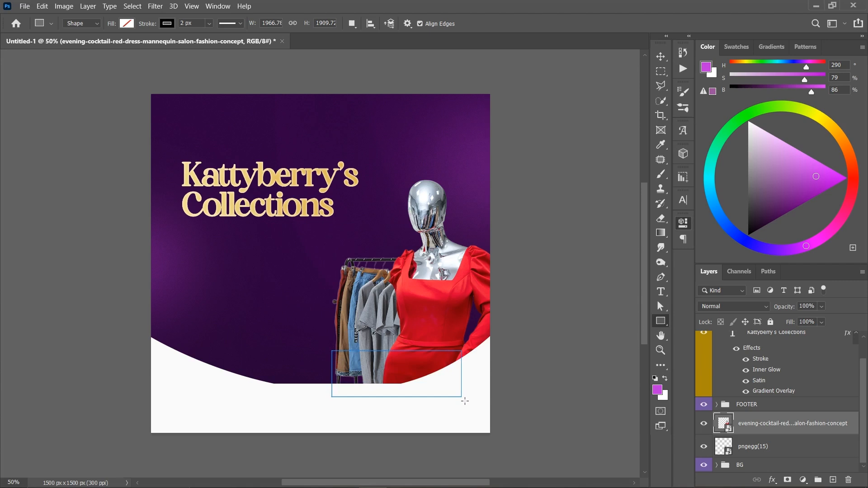
- Remove the rectangle's stroke and fill it with dark purple sampled from the flyer background
{"action": "left_click", "coordinate": [538, 292]}
{"action": "left_click", "coordinate": [529, 312]}
{"action": "left_click", "coordinate": [525, 293]}
{"action": "left_click", "coordinate": [542, 292]}
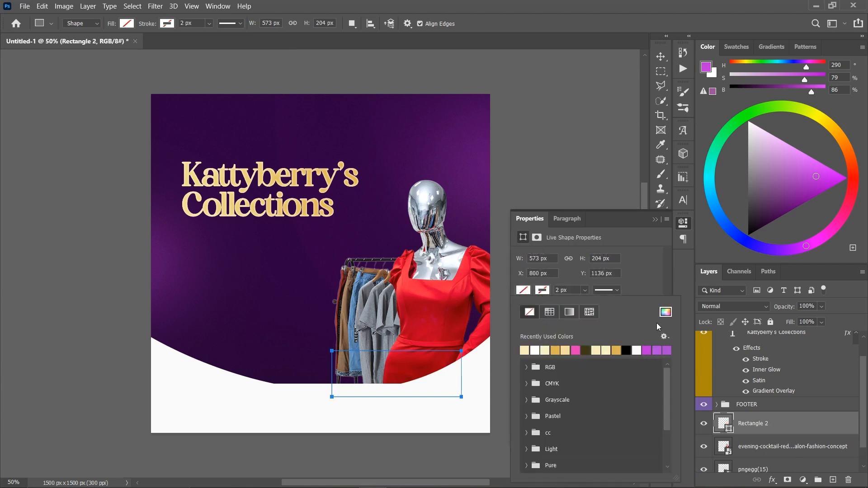
{"action": "left_click", "coordinate": [666, 312]}
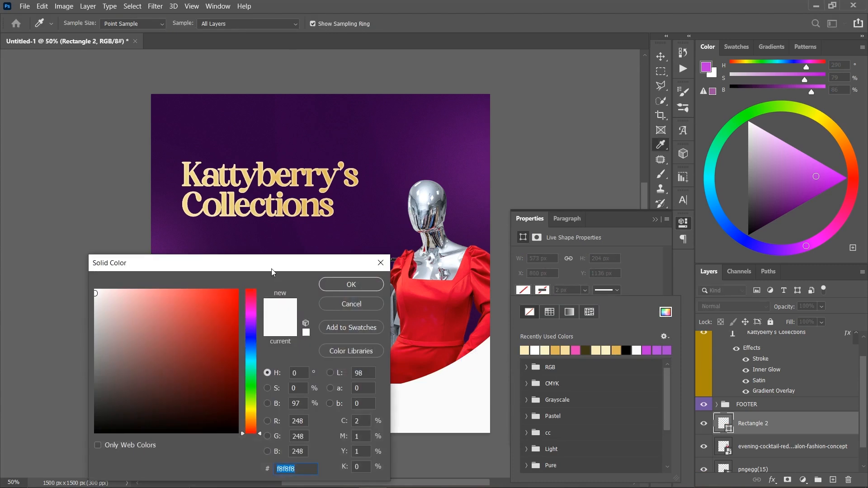
{"action": "left_click_drag", "start_coordinate": [272, 269], "coordinate": [149, 294]}
{"action": "left_click", "coordinate": [303, 290]}
{"action": "left_click", "coordinate": [249, 310]}
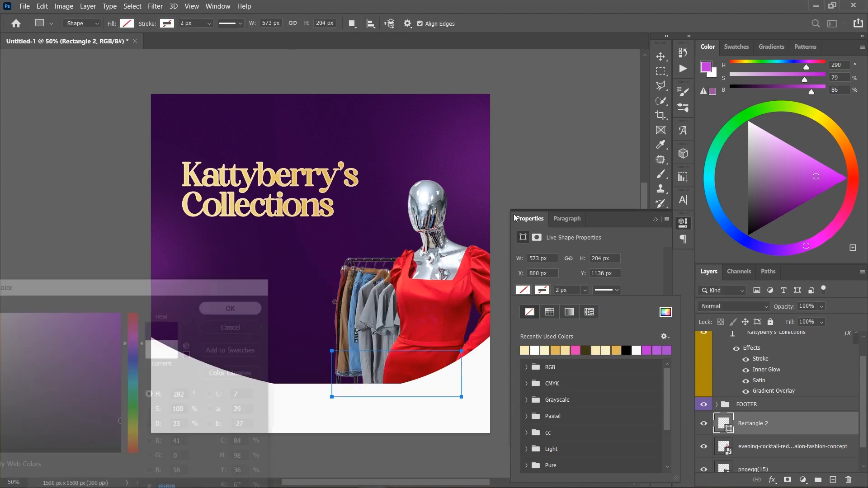
{"action": "left_click", "coordinate": [654, 220]}
- Move the rectangle layer above the FOOTER group, just under the heading text, and round all its corners to 20 px
{"action": "left_click_drag", "start_coordinate": [771, 422], "coordinate": [699, 396]}
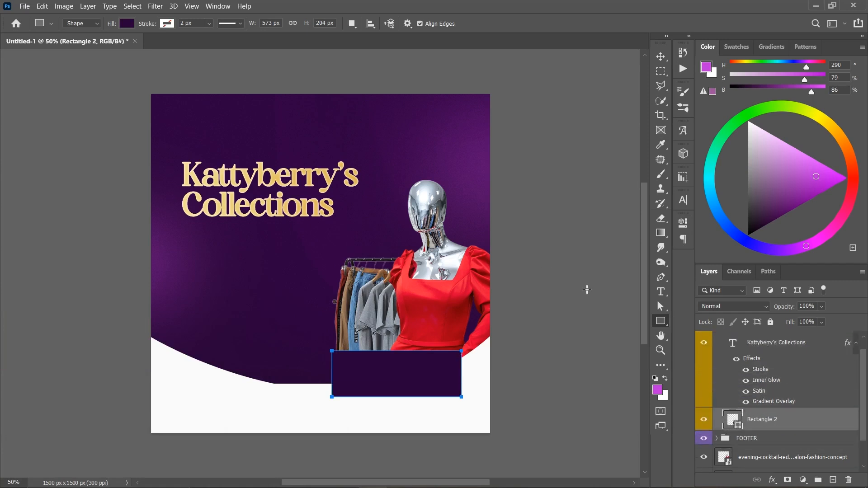
{"action": "left_click", "coordinate": [684, 223]}
{"action": "left_click", "coordinate": [526, 331]}
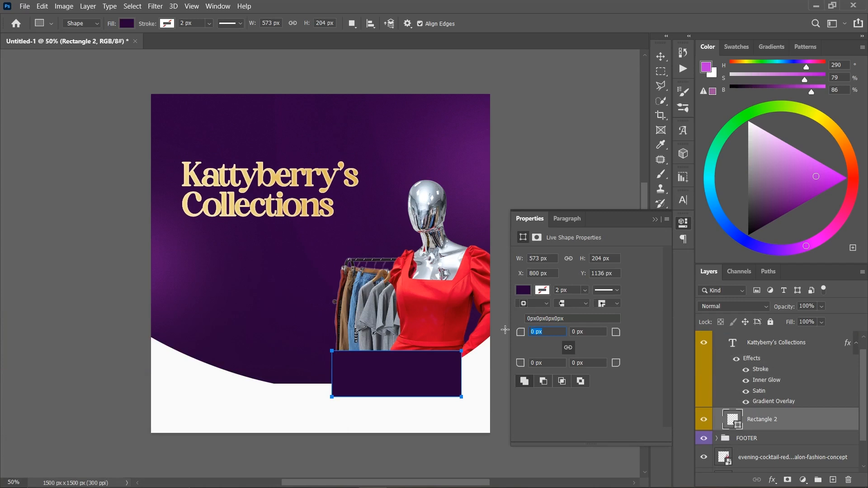
{"action": "type", "text": "20"}
{"action": "key", "text": "Tab"}
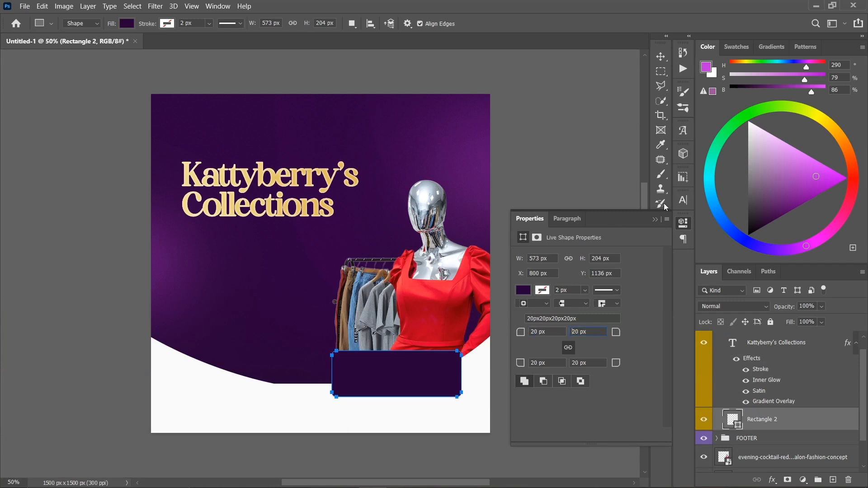
{"action": "left_click", "coordinate": [655, 219]}
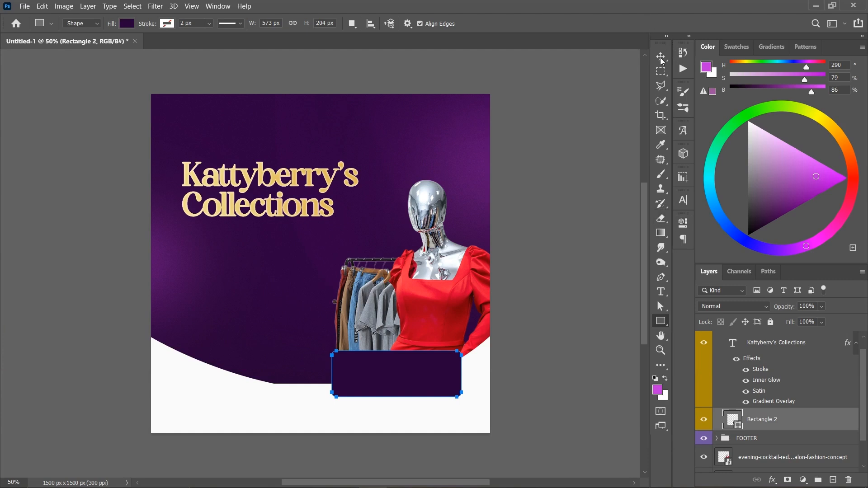
{"action": "left_click", "coordinate": [661, 58]}
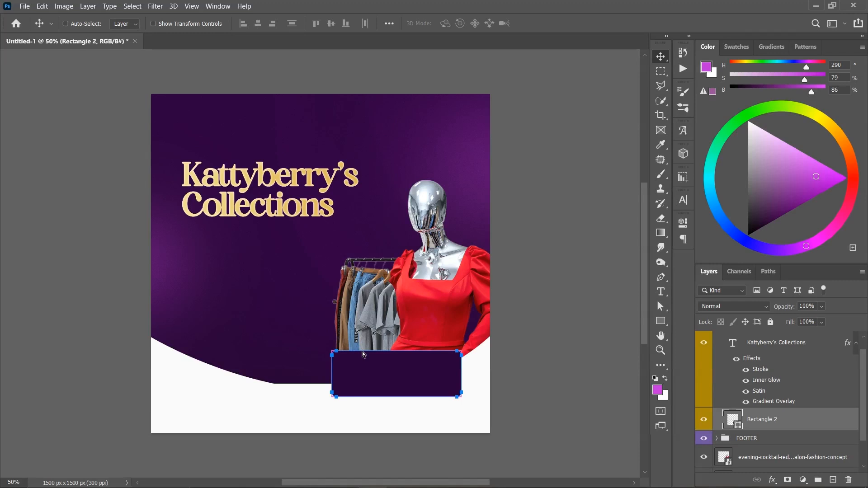
- Save the document in Photoshop format as "Kattyberry design" in the Design Resources folder, keeping maximum compatibility
{"action": "key", "text": "ctrl+s"}
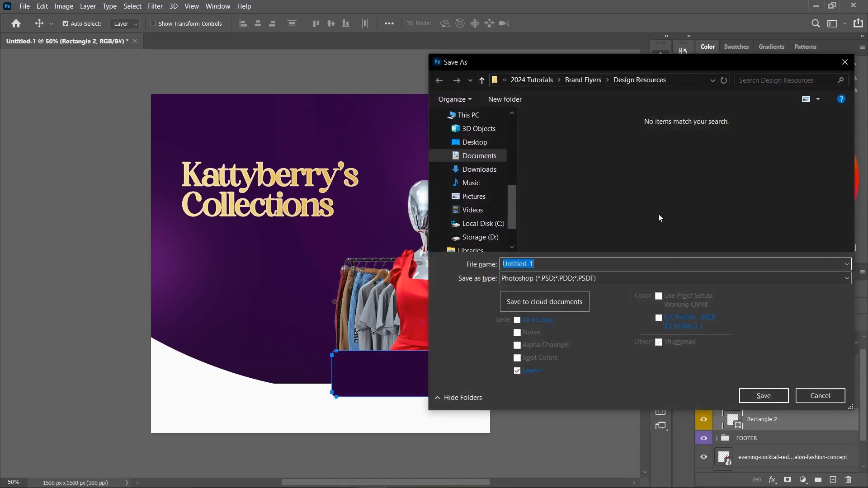
{"action": "type", "text": "Kattyberry design"}
{"action": "key", "text": "Return"}
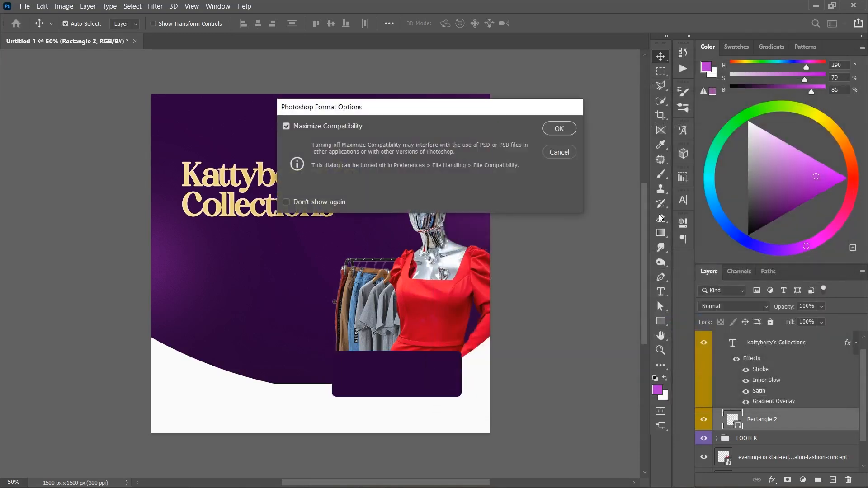
{"action": "key", "text": "Return"}
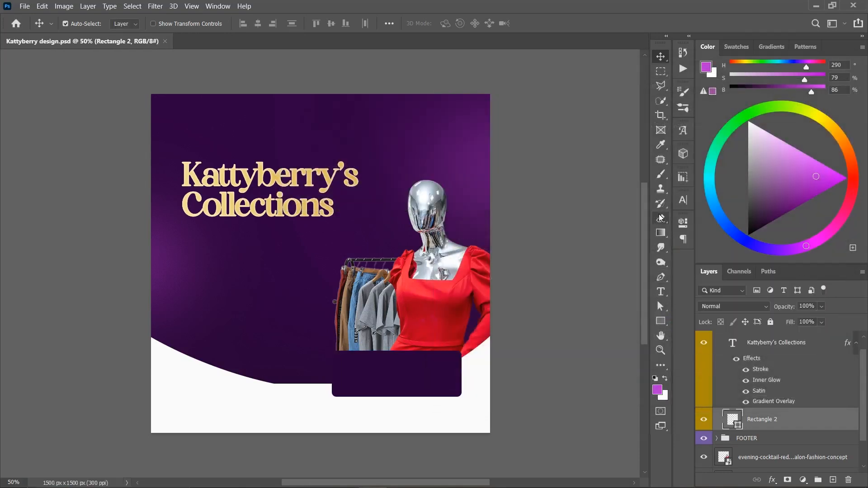
- Hide the original rounded rectangle and turn its duplicates into two equal, thinly white-outlined squares side by side over the lower mannequin area
{"action": "key", "text": "ctrl+j"}
{"action": "left_click", "coordinate": [704, 443]}
{"action": "key", "text": "ctrl+t"}
{"action": "left_click_drag", "start_coordinate": [462, 374], "coordinate": [371, 335]}
{"action": "left_click_drag", "start_coordinate": [384, 371], "coordinate": [452, 357]}
{"action": "key", "text": "Return"}
{"action": "key", "text": "u"}
{"action": "left_click", "coordinate": [127, 24]}
{"action": "key", "text": "v"}
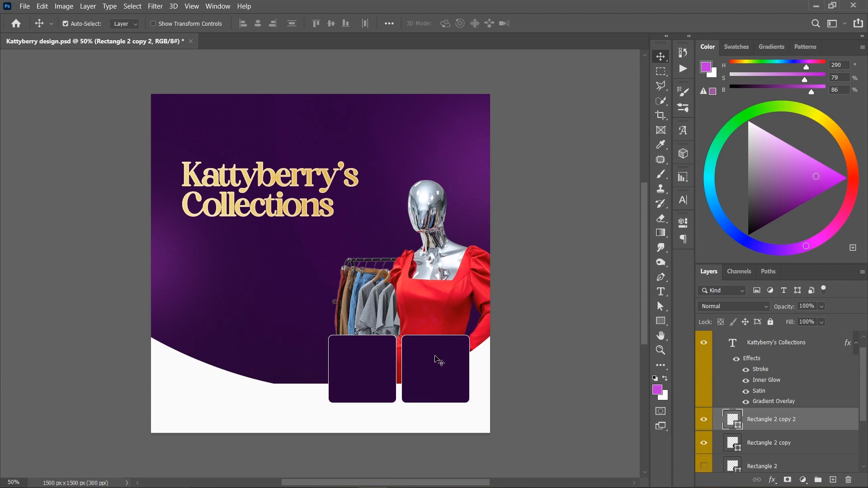
- Undo the two-square arrangement back to one wide rounded box, and extend its top edge slightly upward
{"action": "key", "text": "ctrl+z"}
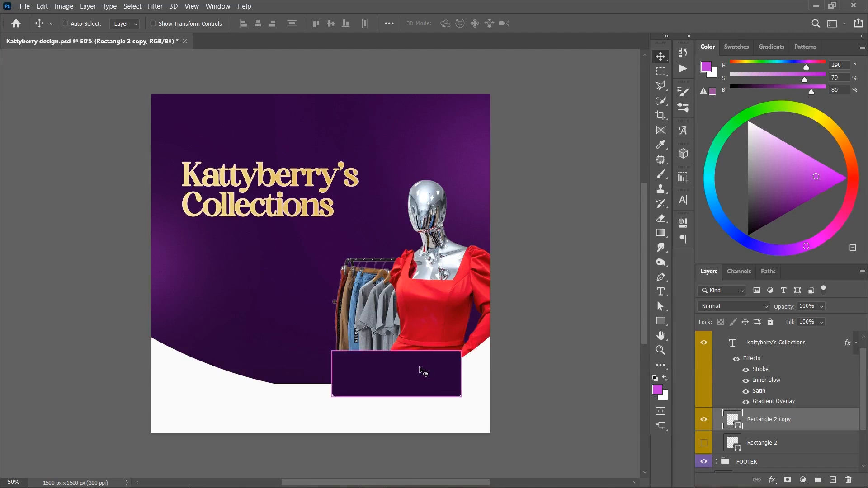
{"action": "key", "text": "ctrl+t"}
{"action": "left_click_drag", "start_coordinate": [400, 355], "coordinate": [401, 347]}
{"action": "key", "text": "Return"}
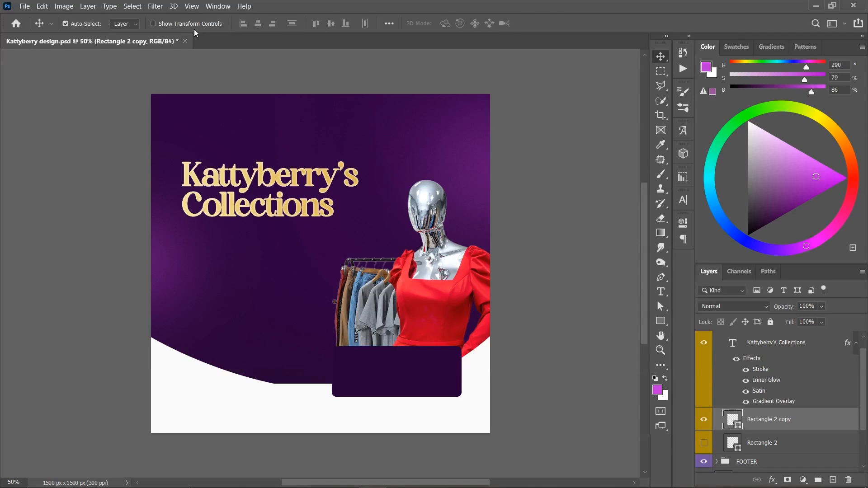
- Place the red handbag image pngegg(14) as an embedded object and shrink it to roughly half size over the lower canvas
{"action": "left_click", "coordinate": [24, 7]}
{"action": "left_click", "coordinate": [54, 220]}
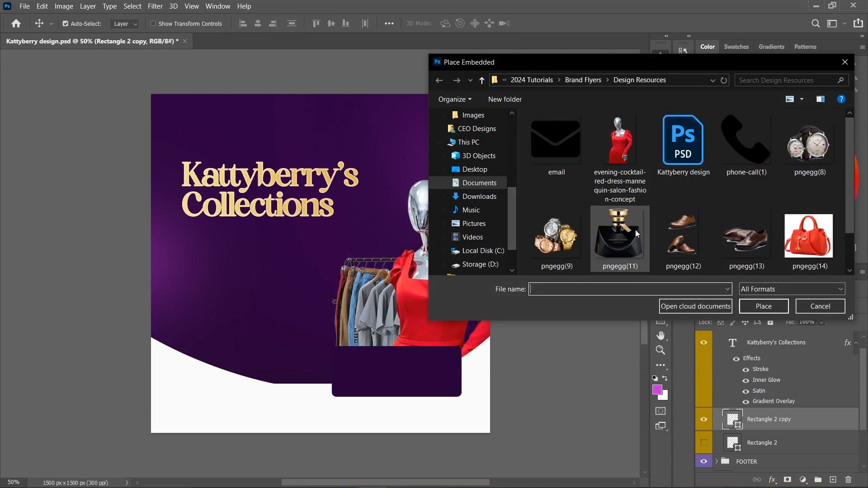
{"action": "left_click", "coordinate": [606, 237]}
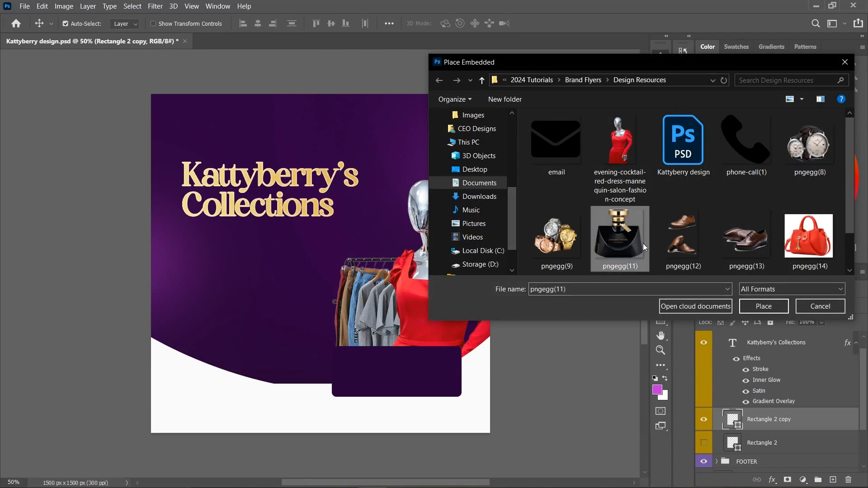
{"action": "left_click", "coordinate": [727, 240]}
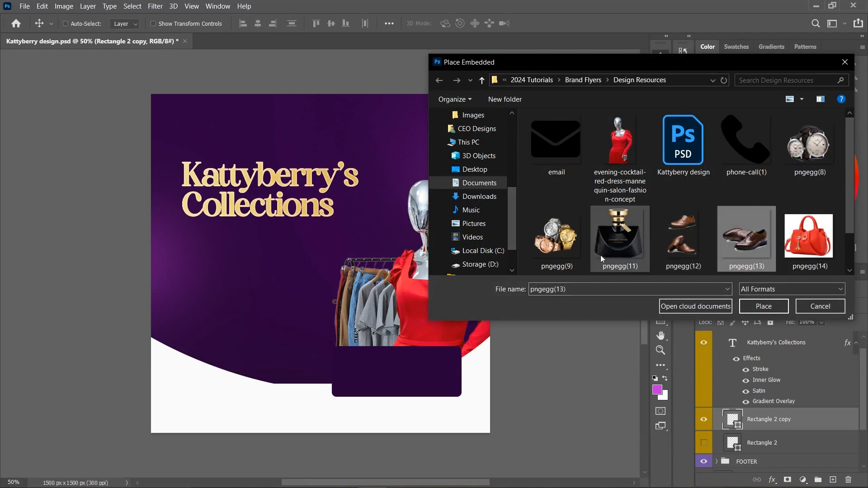
{"action": "left_click", "coordinate": [568, 243]}
{"action": "left_click", "coordinate": [816, 242]}
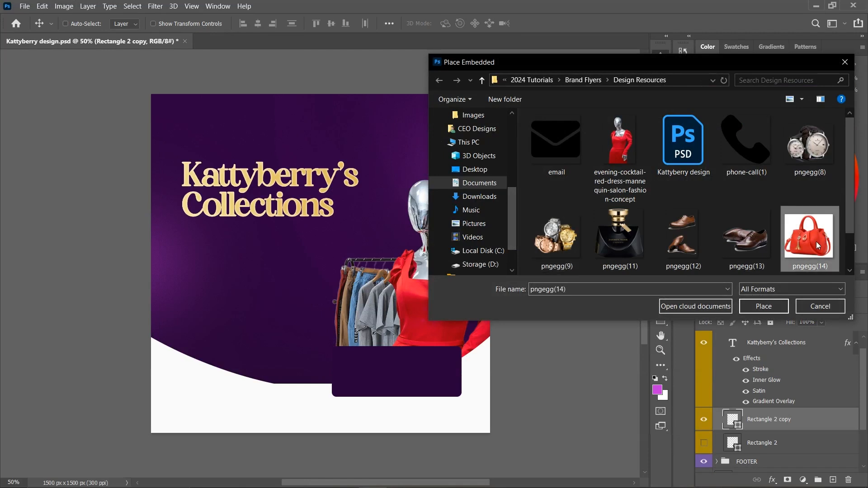
{"action": "left_click", "coordinate": [775, 239]}
{"action": "left_click", "coordinate": [781, 239]}
{"action": "left_click", "coordinate": [770, 306]}
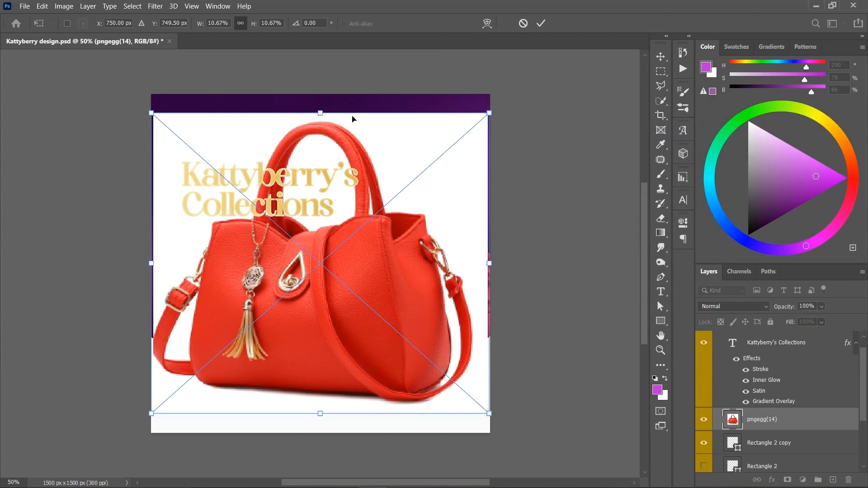
{"action": "left_click_drag", "start_coordinate": [321, 119], "coordinate": [320, 272]}
{"action": "key", "text": "Return"}
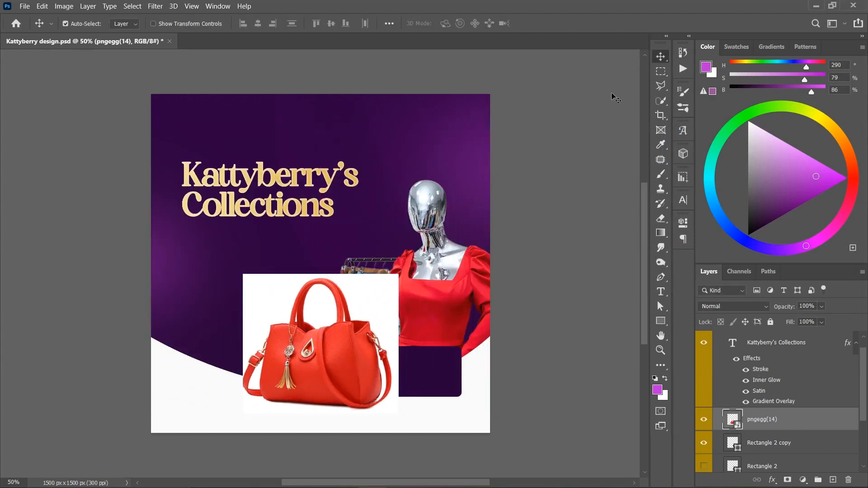
- Select the red handbag, without its white background, using the Quick Selection tool
{"action": "left_click", "coordinate": [659, 96]}
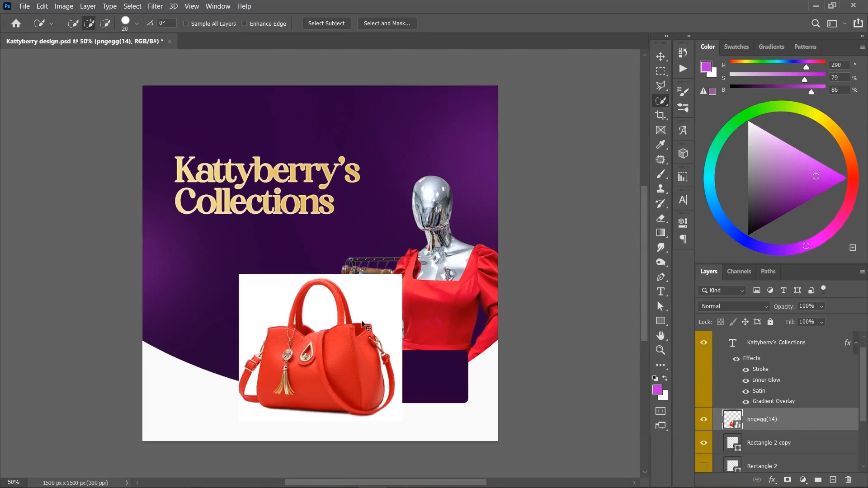
{"action": "key", "text": "ctrl+plus"}
{"action": "key", "text": "ctrl+plus"}
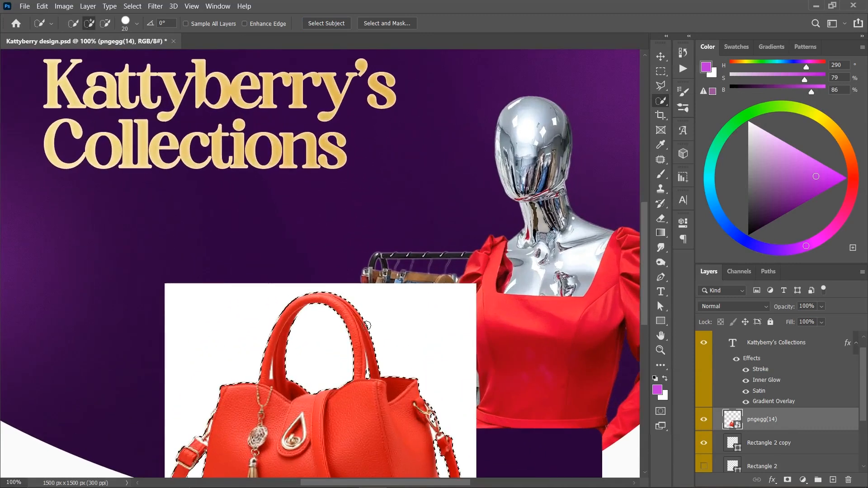
{"action": "scroll", "coordinate": [369, 329], "scroll_direction": "down", "scroll_amount": 5}
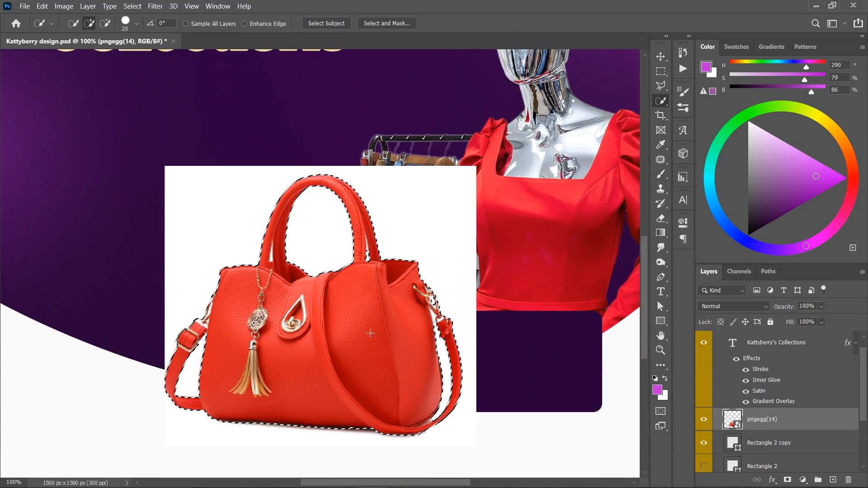
{"action": "key", "text": "l"}
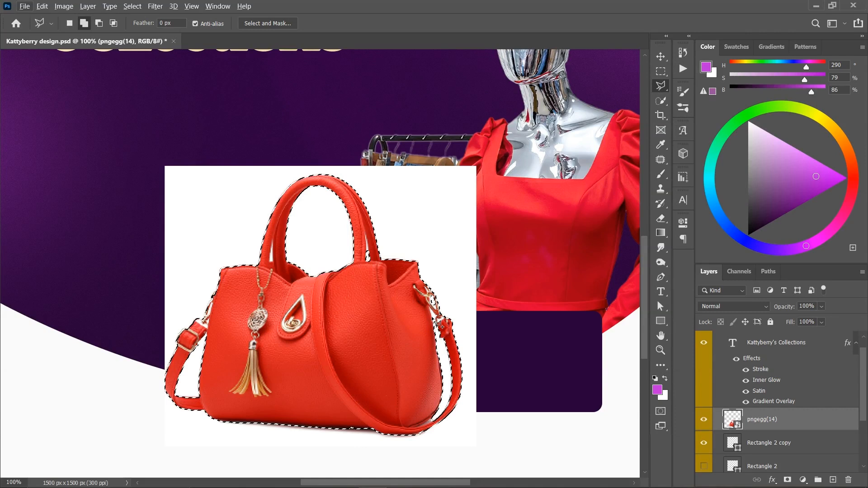
{"action": "key", "text": "alt"}
{"action": "key", "text": "shift"}
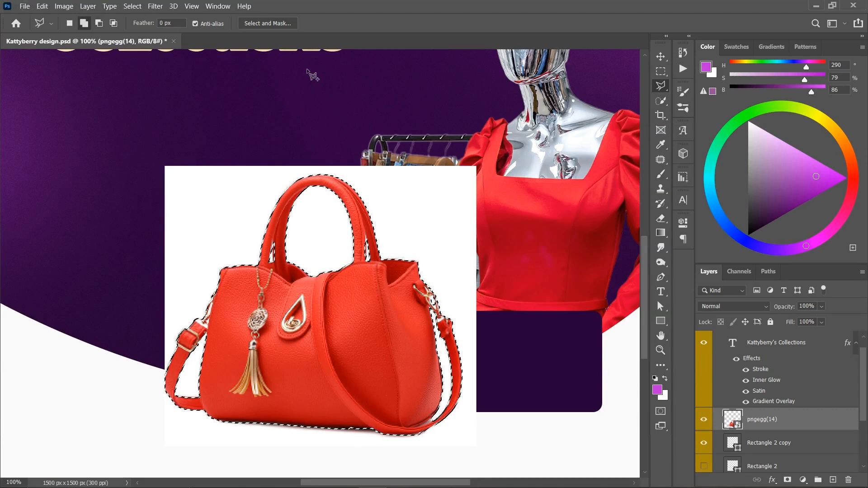
- Refine the handbag selection in Select and Mask with smooth 2, feather 2.0 px and shift edge -16%, adjust the contrast, and output a layer mask
{"action": "left_click", "coordinate": [267, 23]}
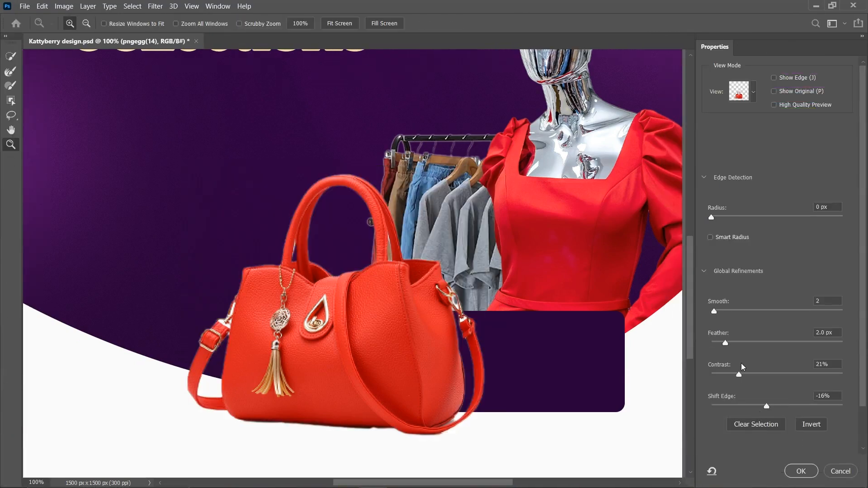
{"action": "left_click_drag", "start_coordinate": [744, 379], "coordinate": [746, 379]}
{"action": "left_click", "coordinate": [801, 471]}
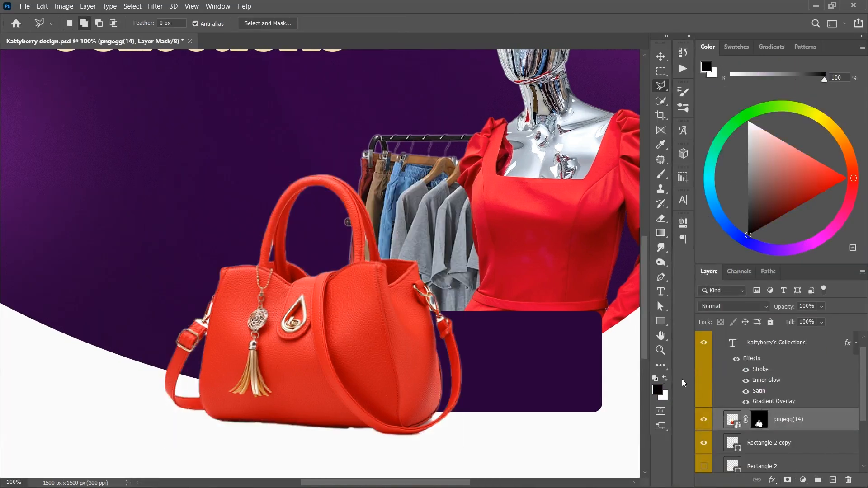
- Scale the masked handbag to about 49% and position it over the right half of the dark purple box
{"action": "key", "text": "v"}
{"action": "key", "text": "ctrl+minus"}
{"action": "key", "text": "ctrl+minus"}
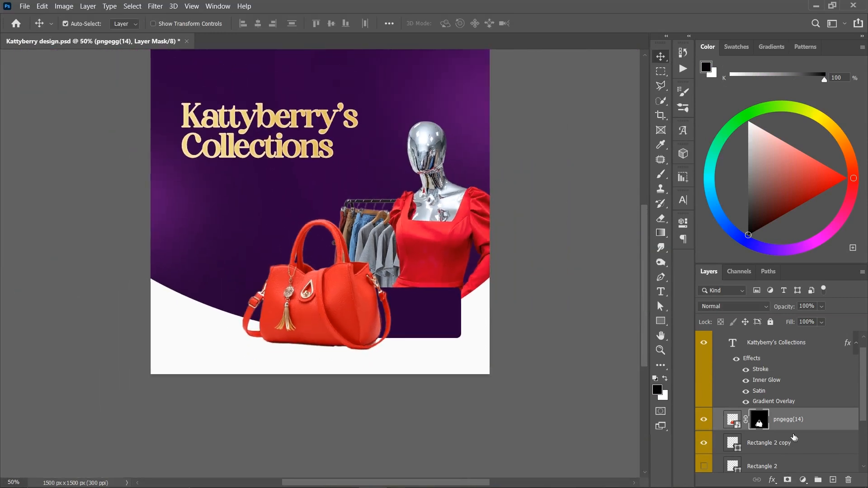
{"action": "key", "text": "ctrl+t"}
{"action": "left_click_drag", "start_coordinate": [320, 215], "coordinate": [319, 288]}
{"action": "left_click_drag", "start_coordinate": [328, 322], "coordinate": [430, 314]}
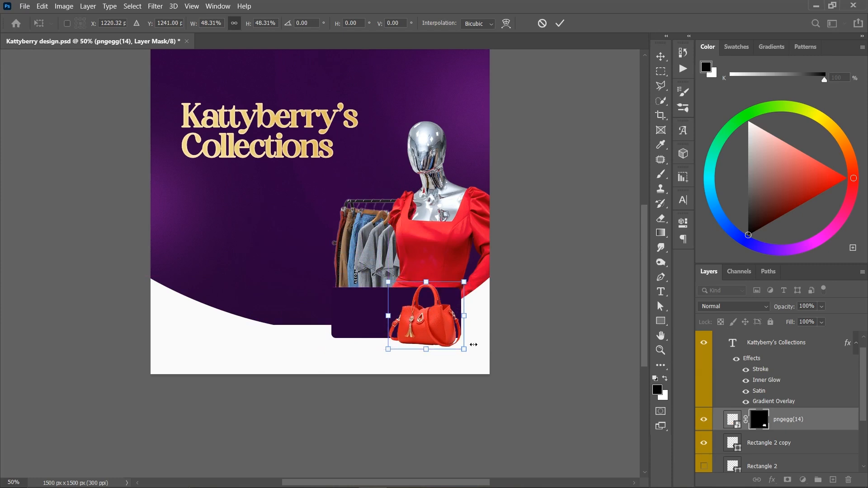
{"action": "left_click_drag", "start_coordinate": [472, 355], "coordinate": [450, 340]}
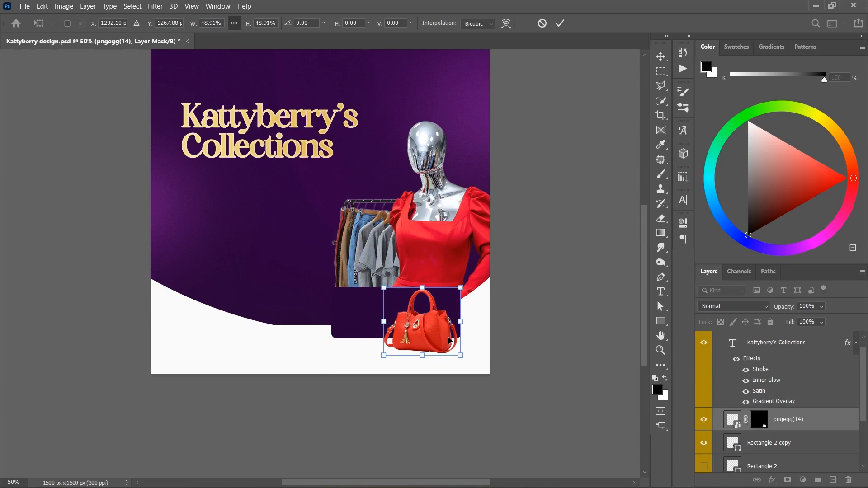
{"action": "key", "text": "Return"}
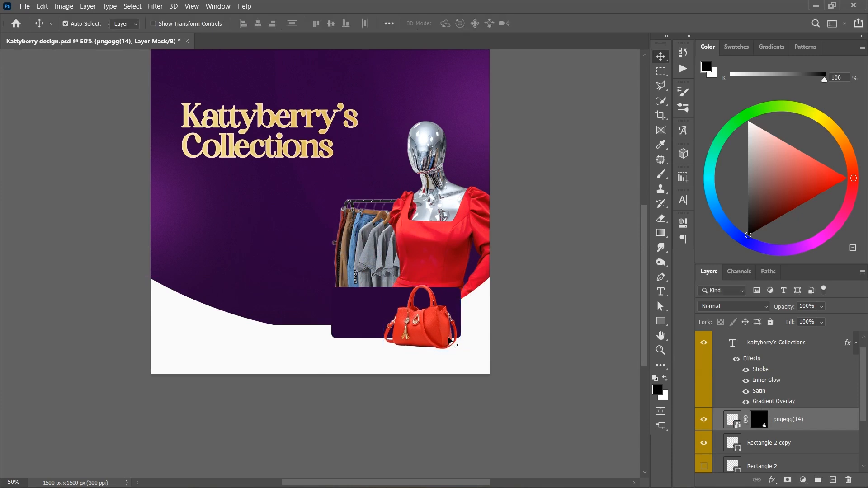
- Place the perfume bottle image pngegg(11) as an embedded object, shrunk to a small size at the handbag's lower right corner
{"action": "left_click", "coordinate": [24, 6]}
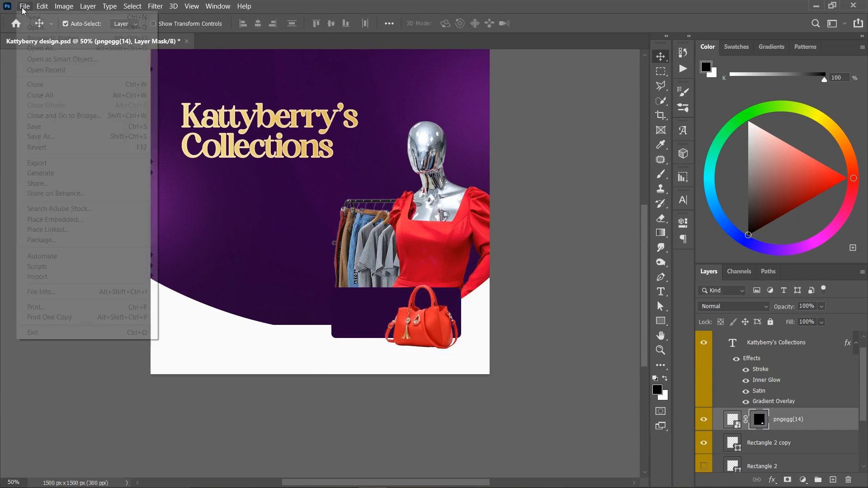
{"action": "left_click", "coordinate": [67, 220]}
{"action": "double_click", "coordinate": [610, 242]}
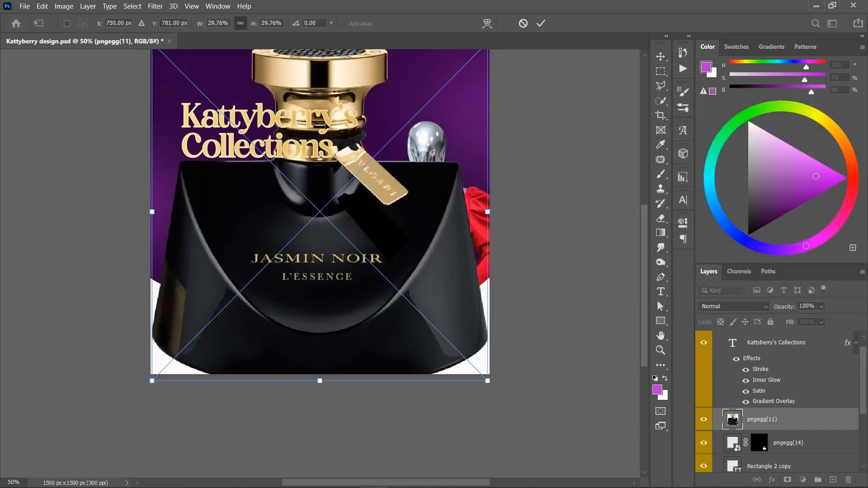
{"action": "left_click_drag", "start_coordinate": [323, 388], "coordinate": [454, 342]}
{"action": "key", "text": "Return"}
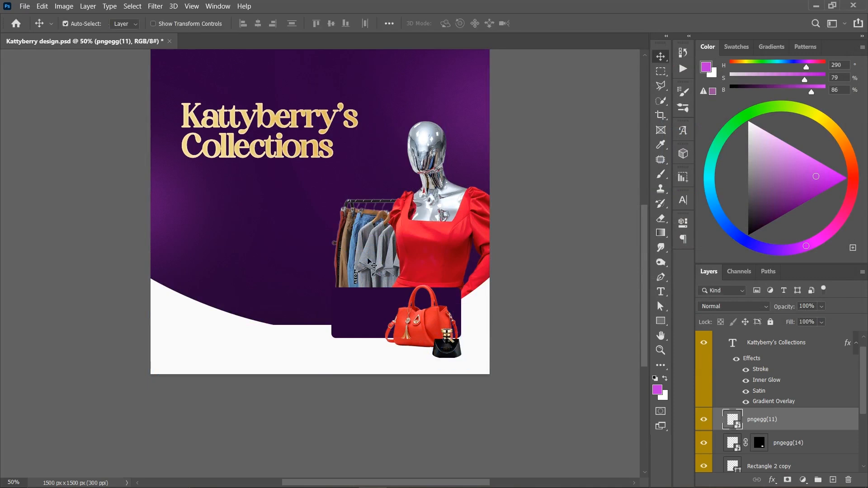
- Place the wristwatches image pngegg(9) as an embedded object, shrunk in front of the handbag's lower left side
{"action": "left_click", "coordinate": [24, 6]}
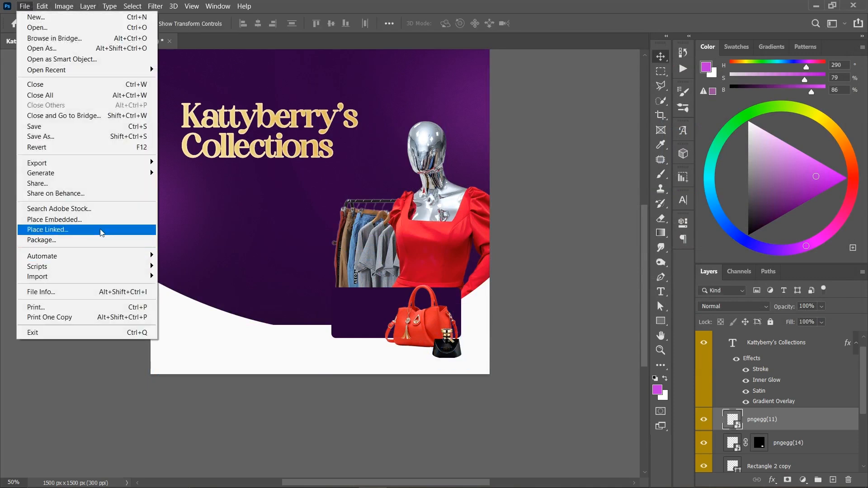
{"action": "left_click", "coordinate": [127, 221]}
{"action": "double_click", "coordinate": [529, 239]}
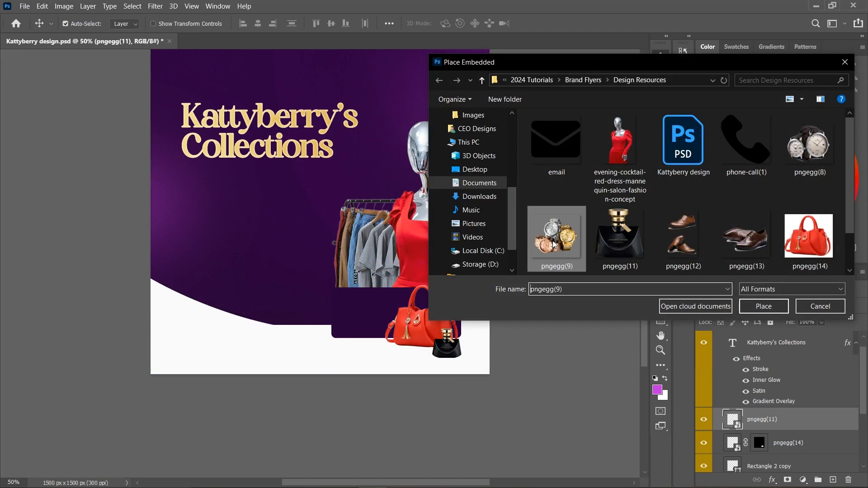
{"action": "left_click_drag", "start_coordinate": [322, 73], "coordinate": [320, 303]}
{"action": "left_click_drag", "start_coordinate": [335, 331], "coordinate": [427, 346]}
{"action": "left_click_drag", "start_coordinate": [417, 315], "coordinate": [413, 340]}
{"action": "key", "text": "Return"}
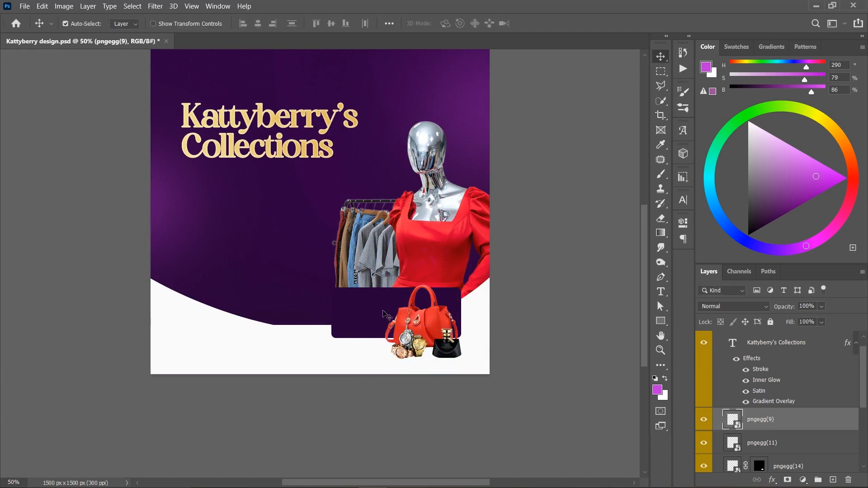
- Place the brown shoes image pngegg(13) as an embedded object, scaled to 14.20% and positioned left of the handbag
{"action": "left_click", "coordinate": [24, 6]}
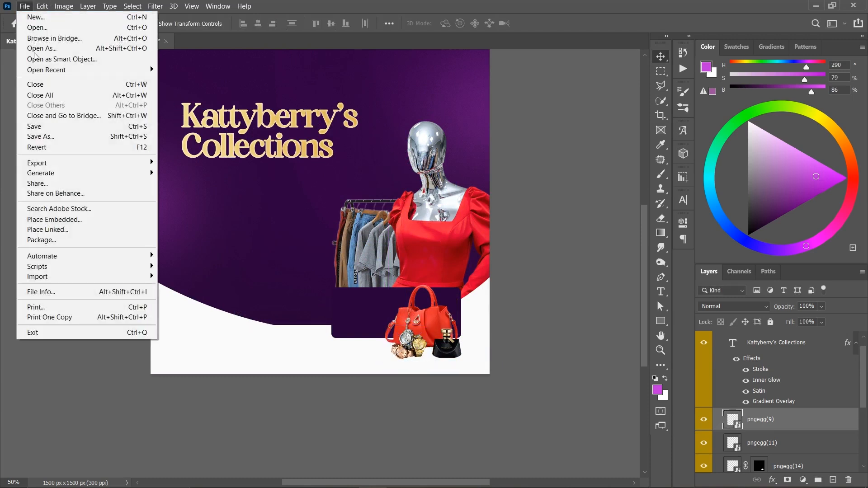
{"action": "left_click", "coordinate": [73, 220]}
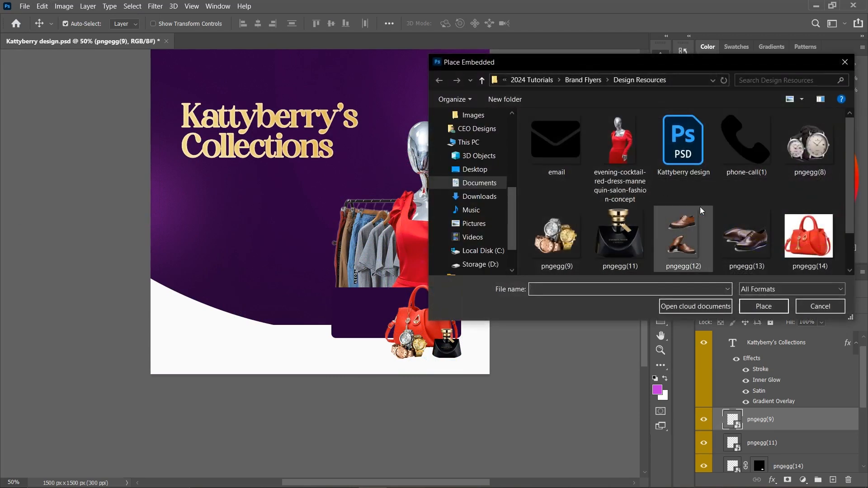
{"action": "double_click", "coordinate": [736, 243]}
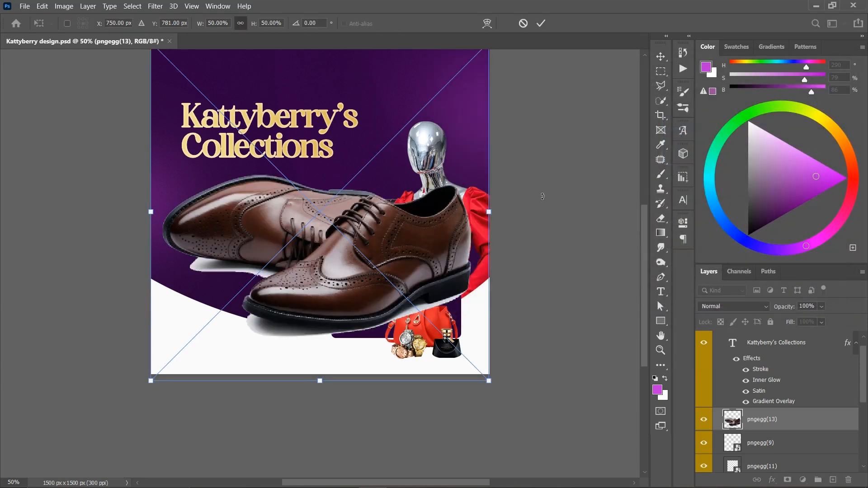
{"action": "left_click_drag", "start_coordinate": [489, 215], "coordinate": [402, 317]}
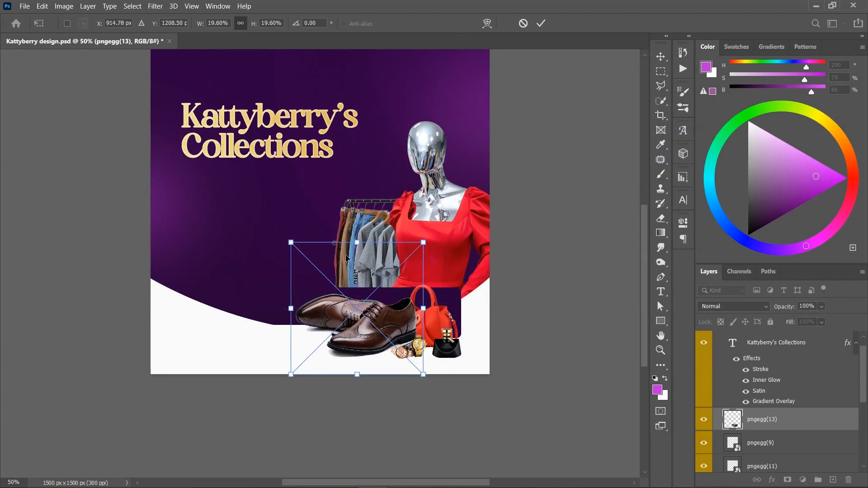
{"action": "mouse_move", "coordinate": [361, 245]}
{"action": "left_mouse_down"}
{"action": "mouse_move", "coordinate": [361, 281]}
{"action": "mouse_move", "coordinate": [360, 261]}
{"action": "left_mouse_up"}
{"action": "left_click_drag", "start_coordinate": [370, 319], "coordinate": [352, 317]}
{"action": "left_click_drag", "start_coordinate": [350, 381], "coordinate": [350, 370]}
{"action": "key", "text": "Return"}
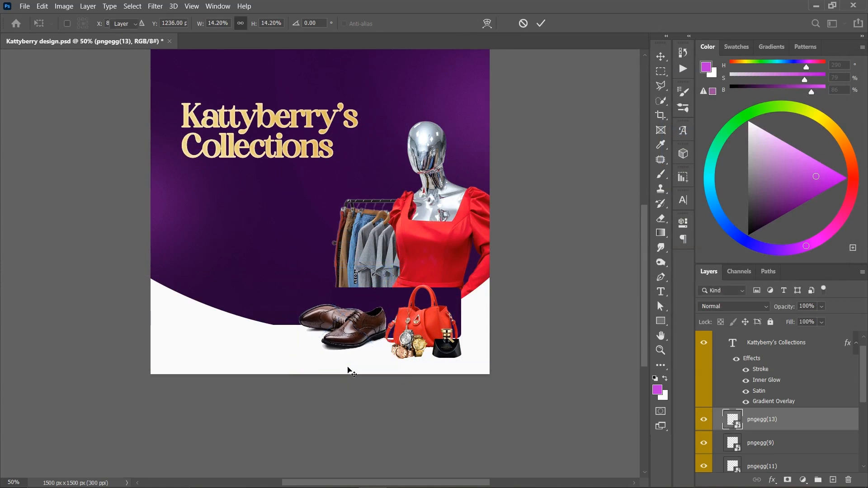
- Enlarge the shoes slightly, move their layer below the handbag layer, and nudge them toward the handbag
{"action": "key", "text": "ctrl+t"}
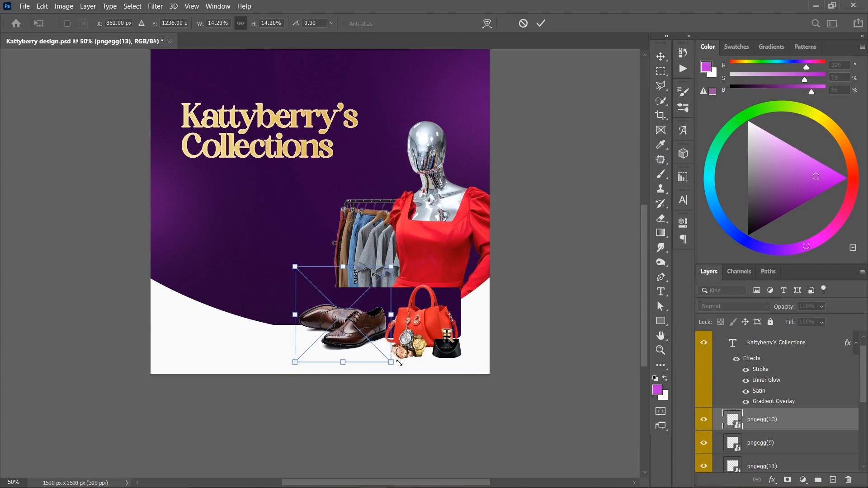
{"action": "left_click_drag", "start_coordinate": [399, 364], "coordinate": [405, 373]}
{"action": "key", "text": "Return"}
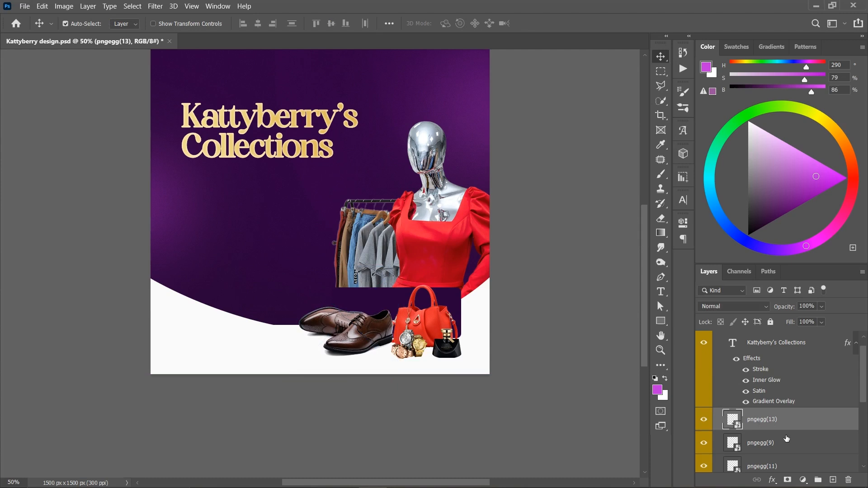
{"action": "mouse_move", "coordinate": [801, 419]}
{"action": "left_mouse_down"}
{"action": "mouse_move", "coordinate": [798, 474]}
{"action": "mouse_move", "coordinate": [798, 428]}
{"action": "left_mouse_up"}
{"action": "left_click_drag", "start_coordinate": [362, 322], "coordinate": [366, 322]}
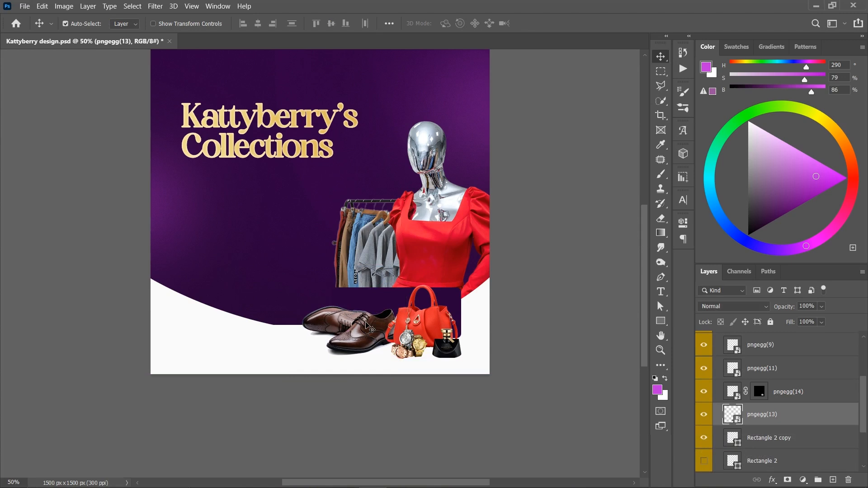
- Enlarge the wristwatches slightly and shift them left so they sit between the shoes and the handbag
{"action": "left_click", "coordinate": [388, 337]}
{"action": "key", "text": "ctrl+t"}
{"action": "left_click_drag", "start_coordinate": [389, 326], "coordinate": [399, 340]}
{"action": "key", "text": "Return"}
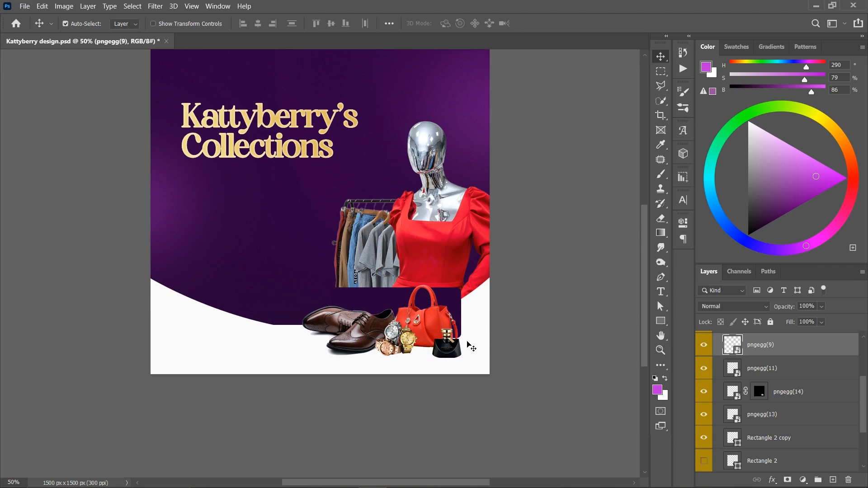
- Enlarge the perfume bottle slightly and shift it left in front of the handbag's lower right side
{"action": "left_click", "coordinate": [438, 353]}
{"action": "key", "text": "ctrl+t"}
{"action": "left_click_drag", "start_coordinate": [433, 329], "coordinate": [441, 340]}
{"action": "key", "text": "Return"}
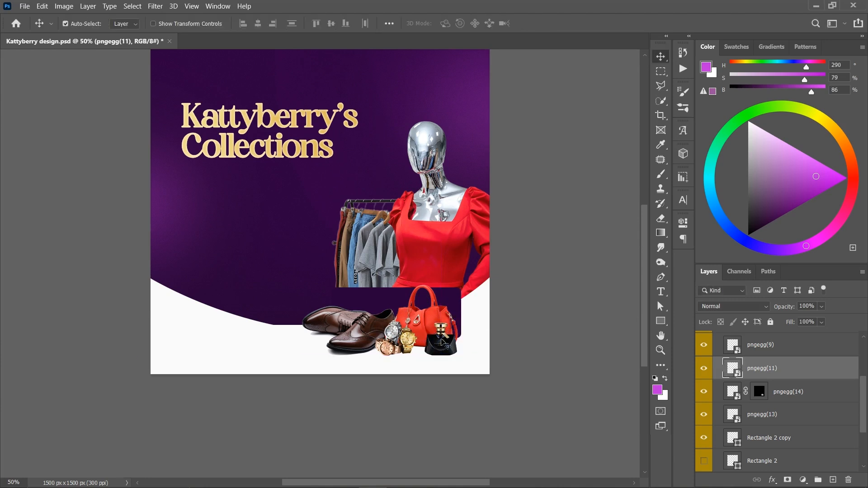
- Shift the wristwatches slightly left so they overlap the shoes more and uncover the handbag
{"action": "key", "text": "ctrl+plus"}
{"action": "key", "text": "ctrl+plus"}
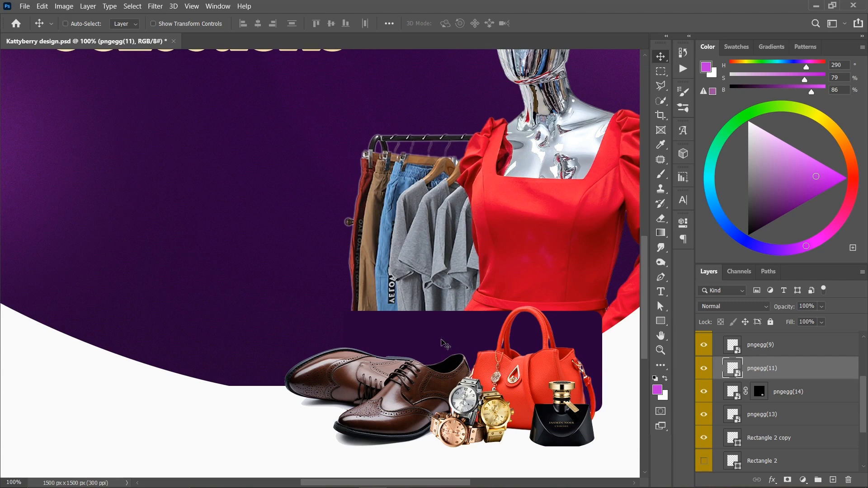
{"action": "key", "text": "ctrl+minus"}
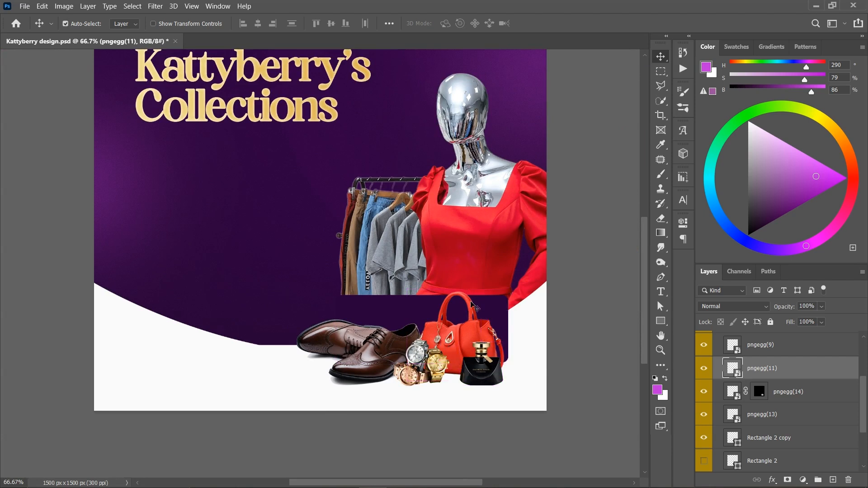
{"action": "left_click_drag", "start_coordinate": [444, 364], "coordinate": [434, 366]}
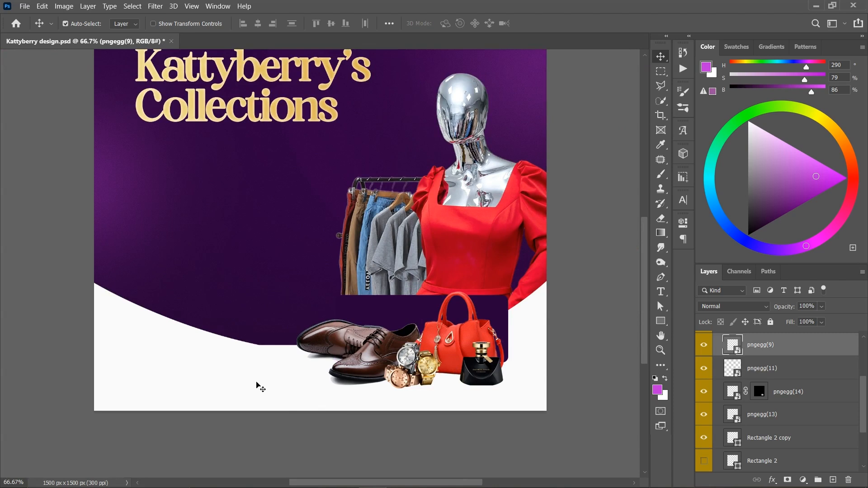
- Move the shoes onto the open purple background left of the clothes rack and select them with Select Subject
{"action": "left_click", "coordinate": [334, 360]}
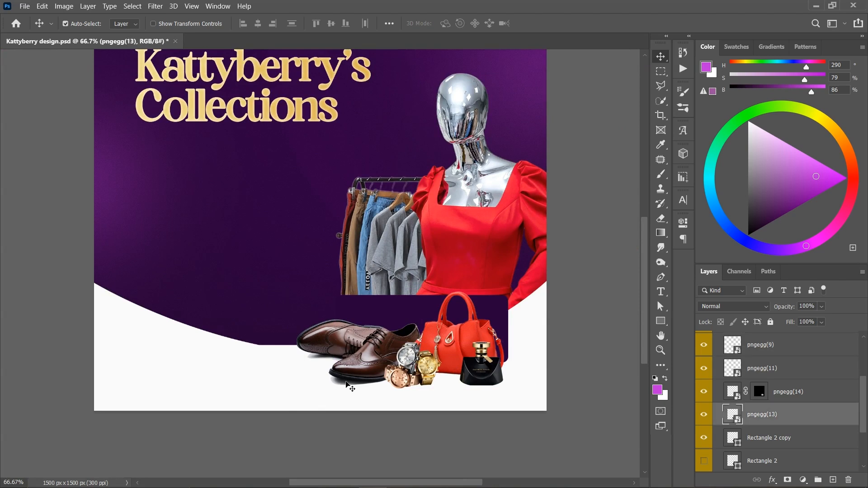
{"action": "key", "text": "ctrl+plus"}
{"action": "left_click_drag", "start_coordinate": [372, 392], "coordinate": [204, 220]}
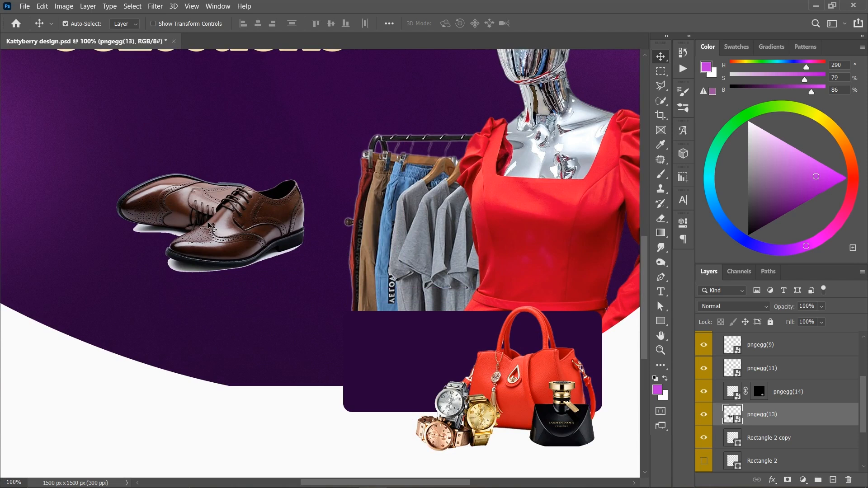
{"action": "left_click", "coordinate": [658, 106]}
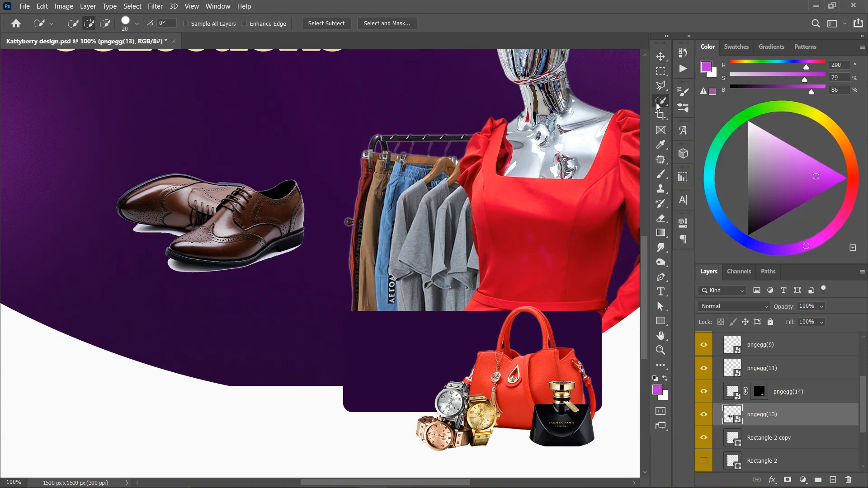
{"action": "left_click", "coordinate": [334, 24]}
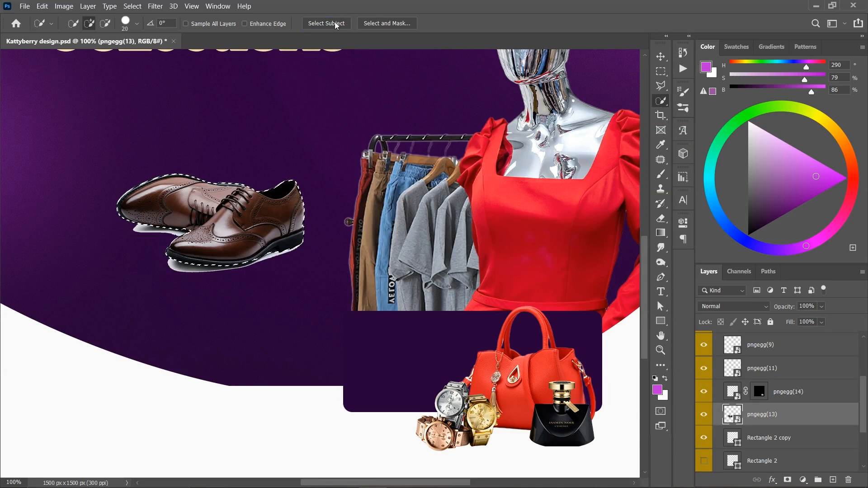
- Refine the shoe selection with Shift Edge at -28%, mask out the shoes' white shadow, and move them back beside the handbag
{"action": "left_click", "coordinate": [370, 24]}
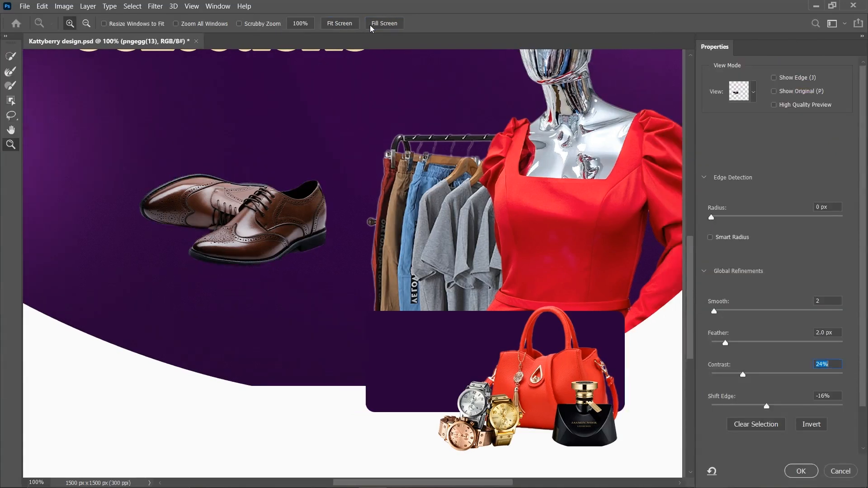
{"action": "left_click_drag", "start_coordinate": [767, 407], "coordinate": [760, 407]}
{"action": "left_click", "coordinate": [759, 407]}
{"action": "left_click", "coordinate": [801, 470]}
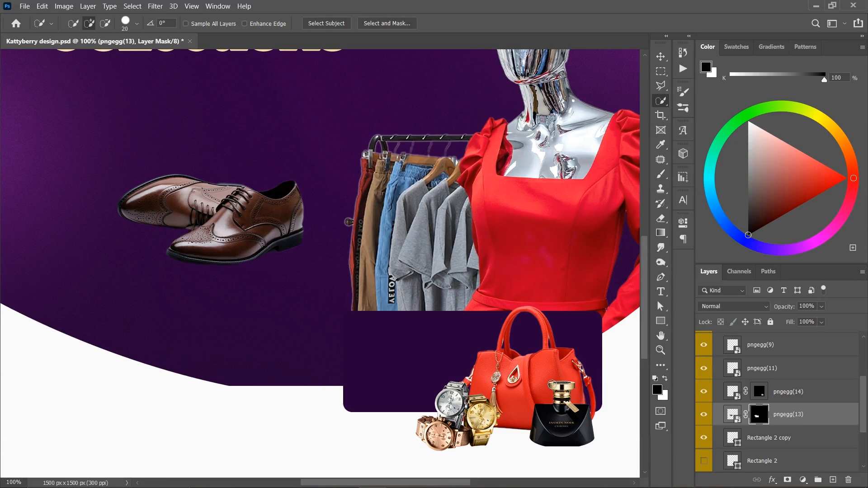
{"action": "key", "text": "v"}
{"action": "left_click_drag", "start_coordinate": [266, 208], "coordinate": [435, 404]}
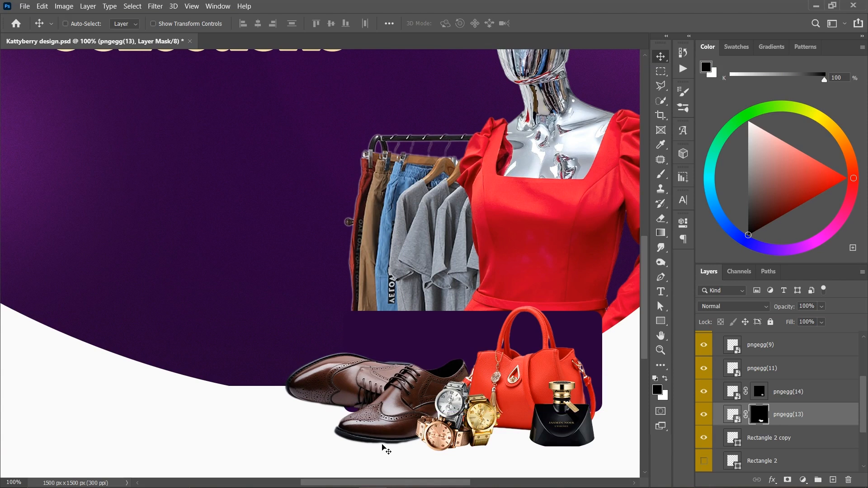
- Check the masked shoe edges up close, then undo the move, the mask and the selection refinement
{"action": "key", "text": "ctrl+plus"}
{"action": "scroll", "coordinate": [450, 364], "scroll_direction": "down", "scroll_amount": 3}
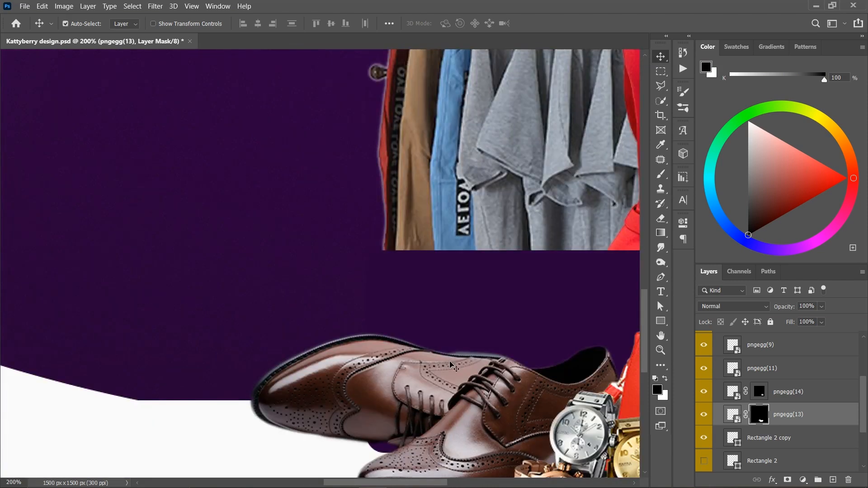
{"action": "left_click_drag", "start_coordinate": [509, 368], "coordinate": [462, 251]}
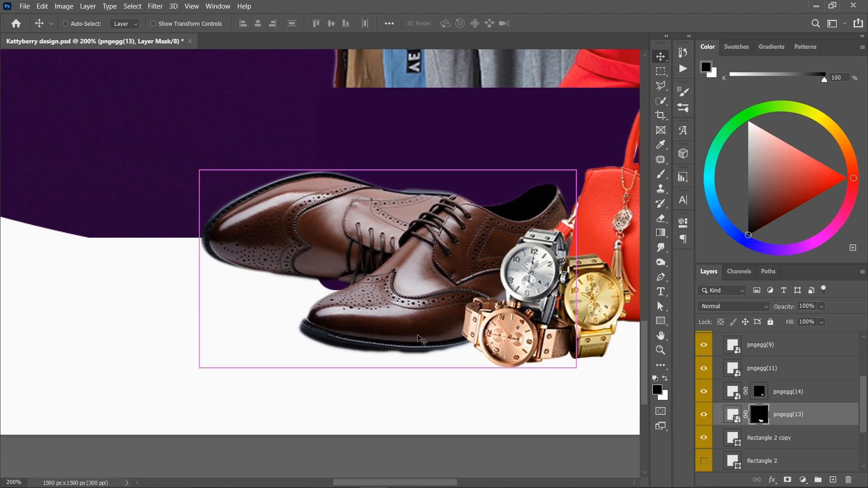
{"action": "key", "text": "ctrl+z"}
{"action": "key", "text": "ctrl+z"}
{"action": "left_click_drag", "start_coordinate": [364, 310], "coordinate": [430, 444]}
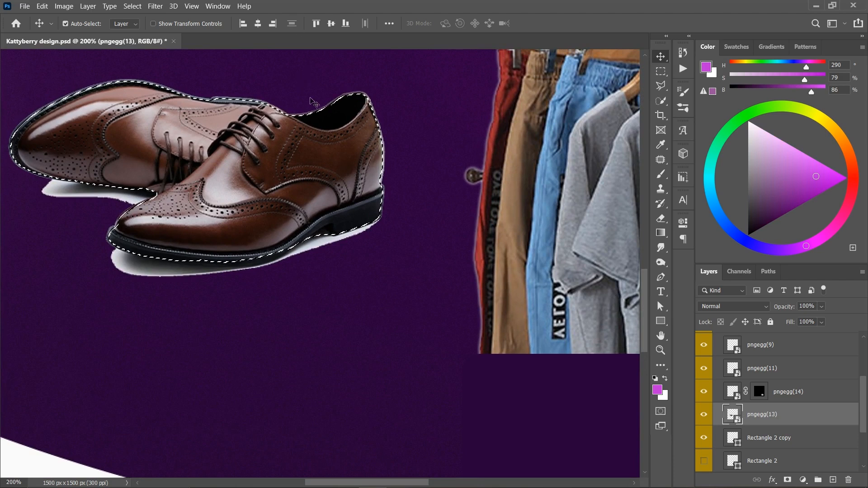
{"action": "key", "text": "ctrl+z"}
{"action": "key", "text": "ctrl+z"}
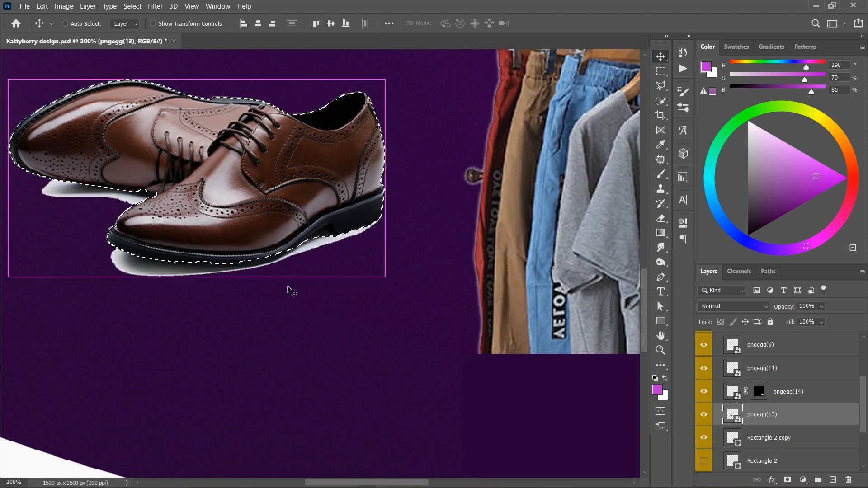
- Try to correct the selection along the front shoe's sole with the Polygonal Lasso in subtract mode, then undo it
{"action": "key", "text": "l"}
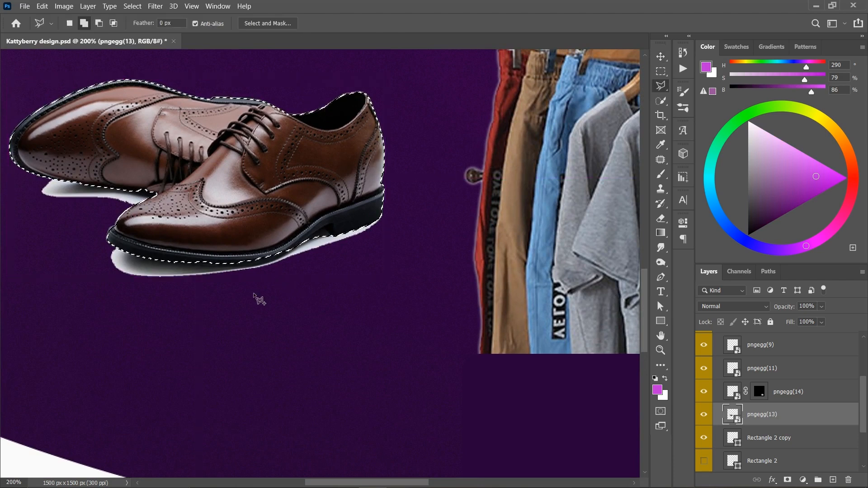
{"action": "key", "text": "alt"}
{"action": "left_click", "coordinate": [174, 264]}
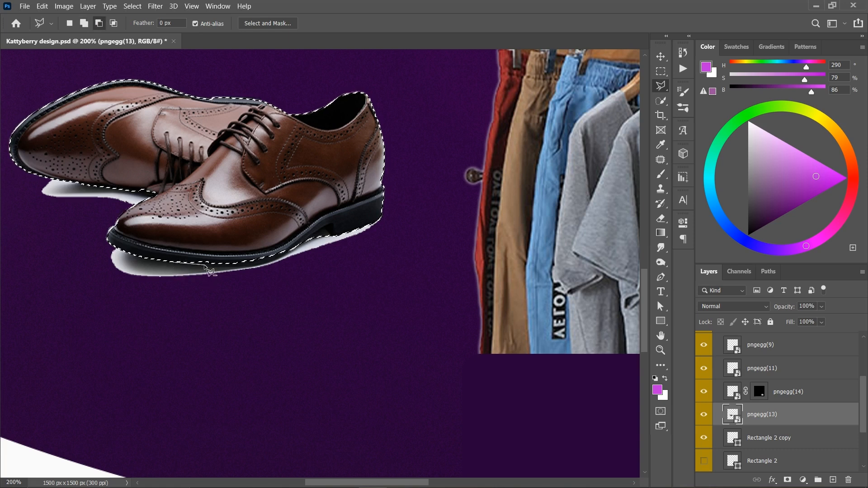
{"action": "left_click", "coordinate": [224, 266]}
{"action": "left_click", "coordinate": [250, 265]}
{"action": "left_click", "coordinate": [269, 262]}
{"action": "left_click", "coordinate": [284, 258]}
{"action": "left_click", "coordinate": [301, 244]}
{"action": "left_click", "coordinate": [309, 231]}
{"action": "double_click", "coordinate": [208, 223]}
{"action": "key", "text": "ctrl+z"}
- Add the missed strip along the front shoe's sole to the selection with the Polygonal Lasso tool
{"action": "left_click", "coordinate": [176, 262]}
{"action": "left_click", "coordinate": [197, 266]}
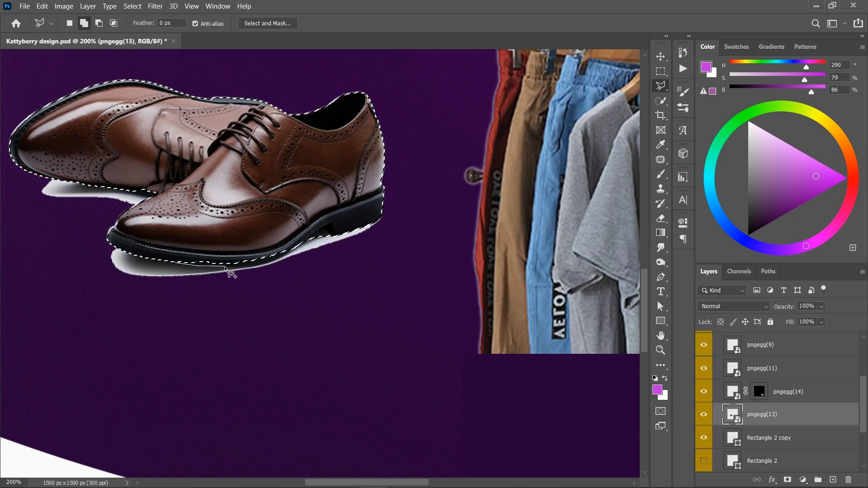
{"action": "left_click", "coordinate": [252, 267]}
{"action": "left_click", "coordinate": [262, 266]}
{"action": "left_click", "coordinate": [279, 261]}
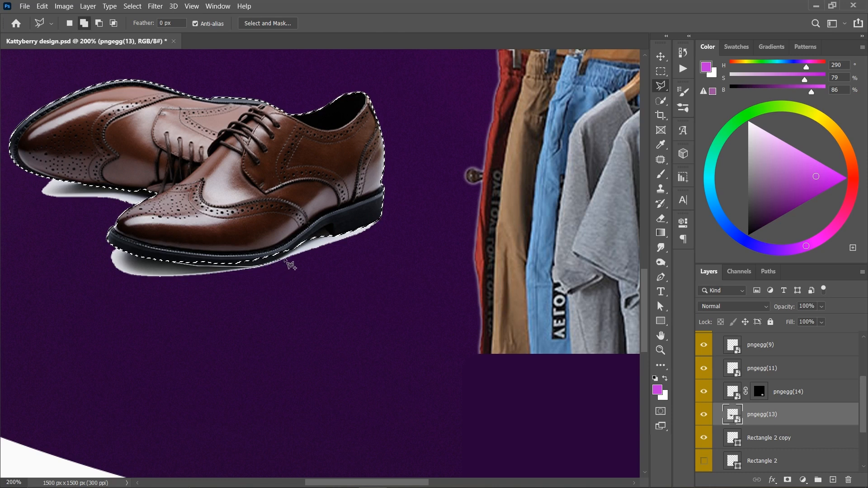
{"action": "left_click", "coordinate": [292, 252]}
{"action": "left_click", "coordinate": [314, 239]}
{"action": "left_click", "coordinate": [273, 215]}
{"action": "left_click", "coordinate": [124, 246]}
{"action": "left_click", "coordinate": [175, 262]}
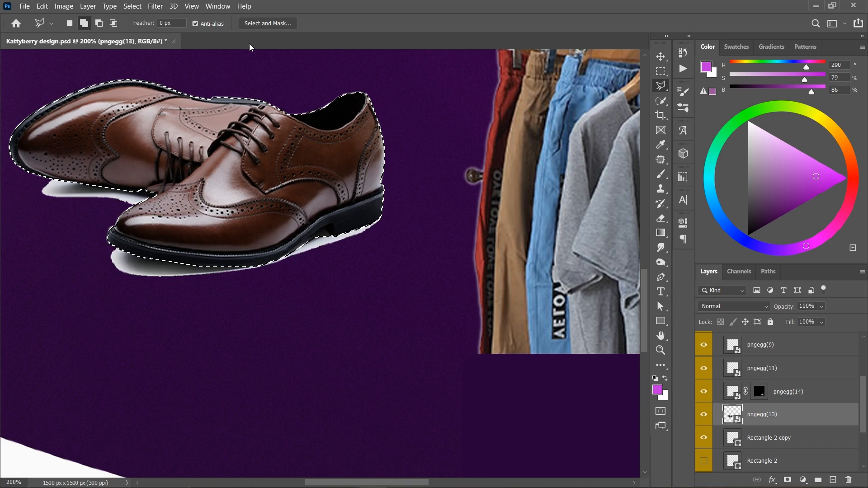
- Refine the shoe selection in Select and Mask with Shift Edge at -28% and apply it to the shoes as a layer mask
{"action": "left_click", "coordinate": [264, 26]}
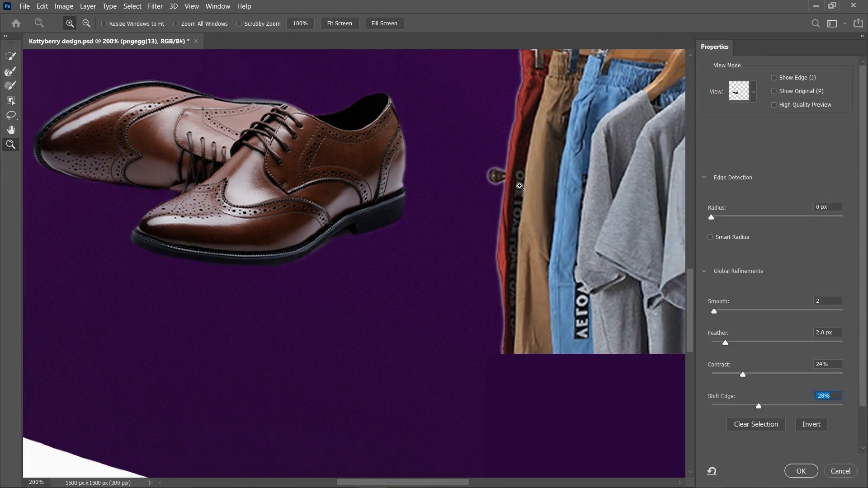
{"action": "left_click", "coordinate": [800, 469]}
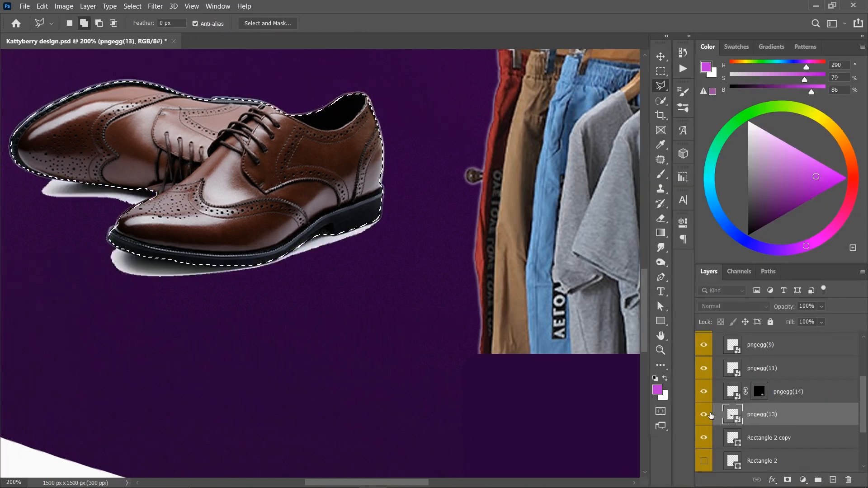
{"action": "key", "text": "ctrl+minus"}
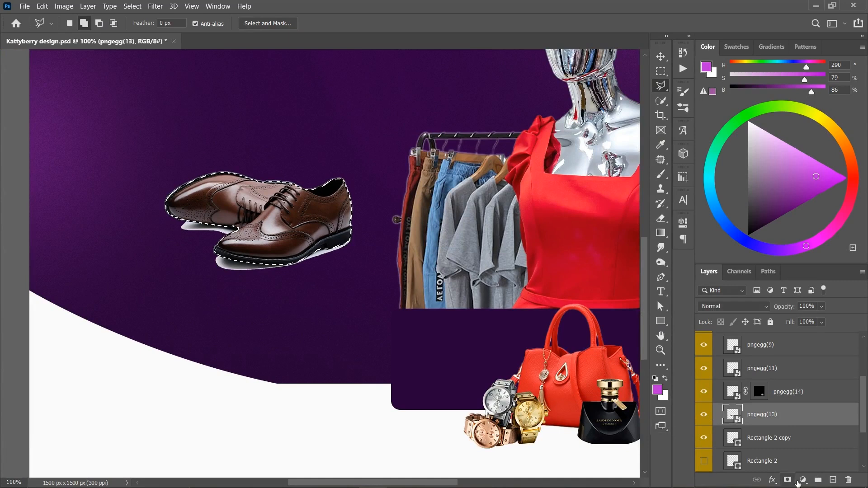
{"action": "left_click", "coordinate": [787, 480]}
- Move the masked shoes back behind the wristwatches, left of the handbag, and nudge them slightly up and left
{"action": "key", "text": "v"}
{"action": "mouse_move", "coordinate": [297, 234]}
{"action": "left_mouse_down"}
{"action": "mouse_move", "coordinate": [413, 340]}
{"action": "mouse_move", "coordinate": [481, 376]}
{"action": "mouse_move", "coordinate": [480, 415]}
{"action": "left_mouse_up"}
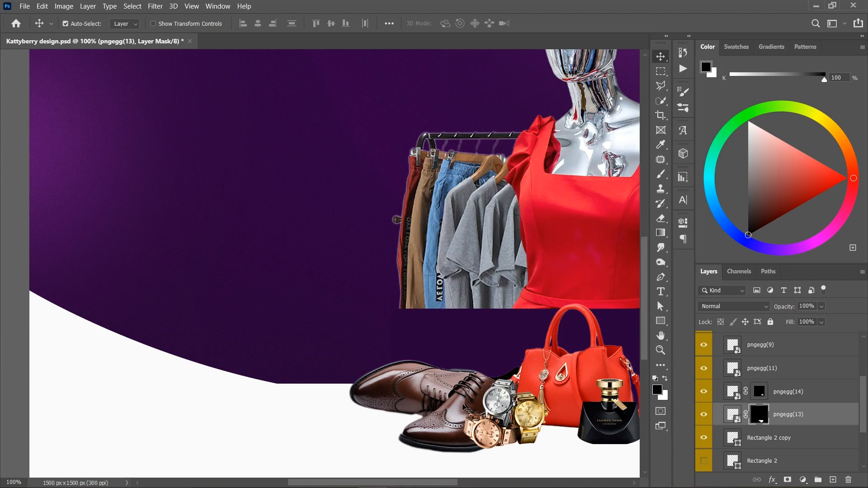
{"action": "key", "text": "ctrl+minus"}
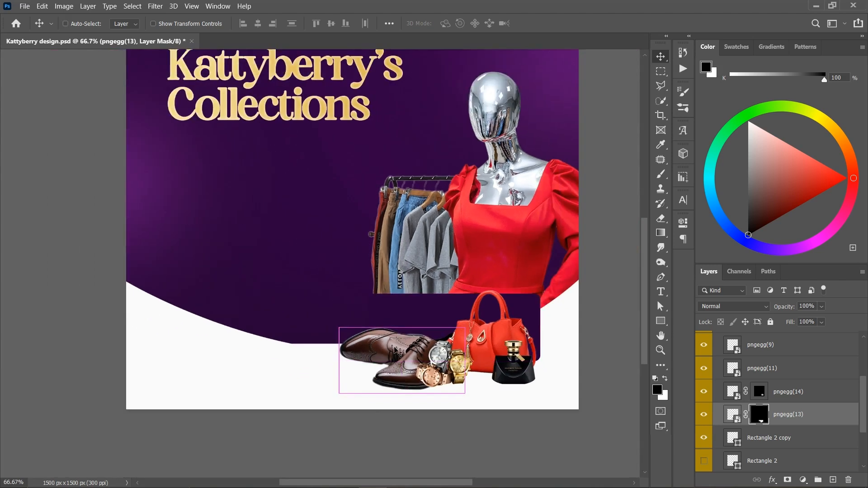
{"action": "left_click_drag", "start_coordinate": [416, 346], "coordinate": [410, 340]}
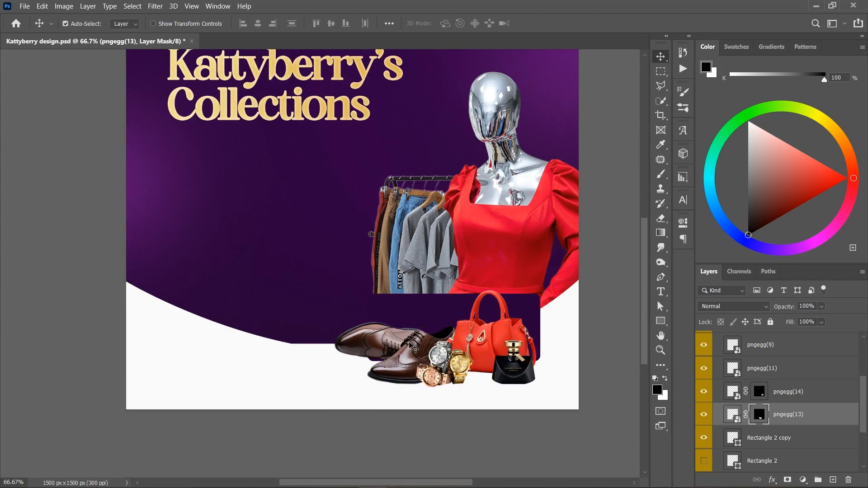
{"action": "key", "text": "Up"}
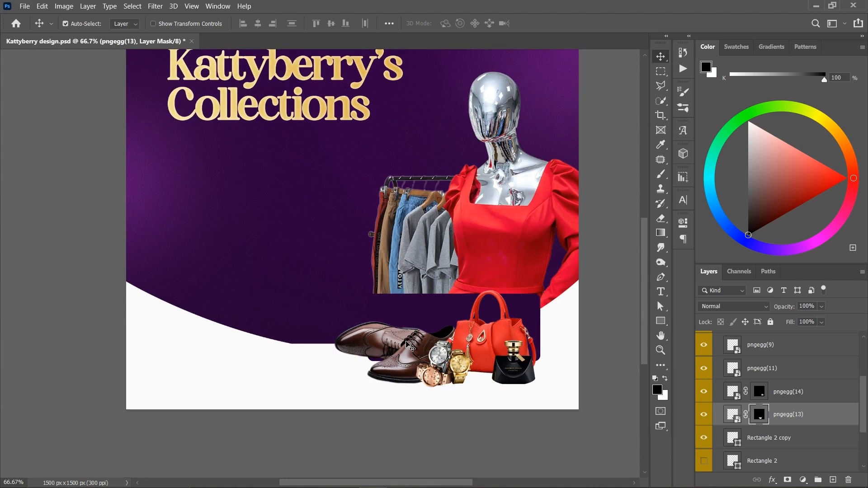
- Enlarge the perfume bottle very slightly in front of the handbag
{"action": "left_click", "coordinate": [514, 378]}
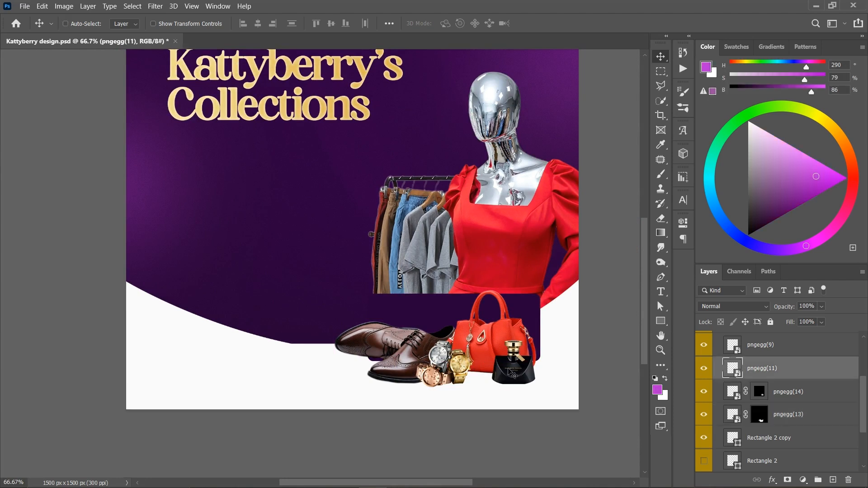
{"action": "key", "text": "ctrl+t"}
{"action": "left_click_drag", "start_coordinate": [540, 387], "coordinate": [540, 387]}
{"action": "key", "text": "Return"}
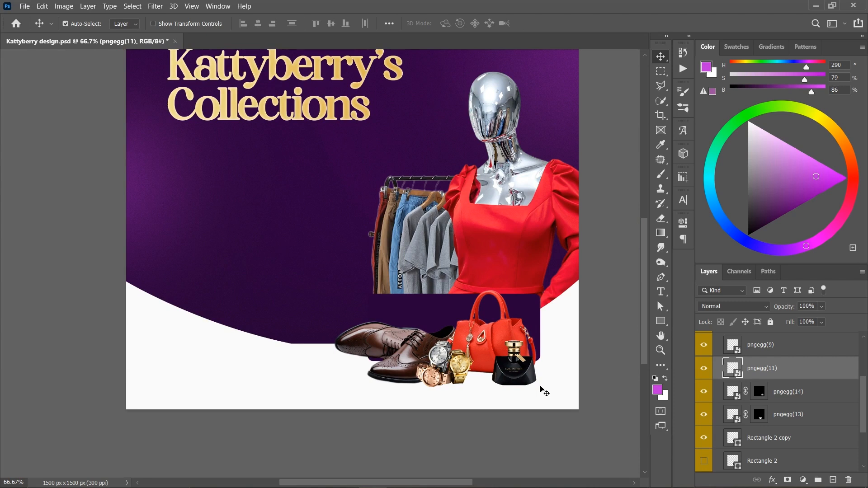
- Display the rulers around the full flyer
{"action": "key", "text": "ctrl+minus"}
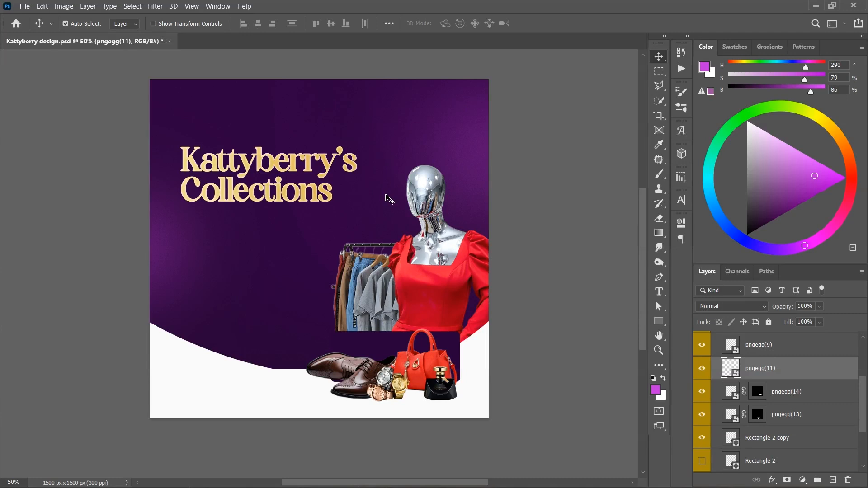
{"action": "key", "text": "ctrl"}
{"action": "key", "text": "ctrl+r"}
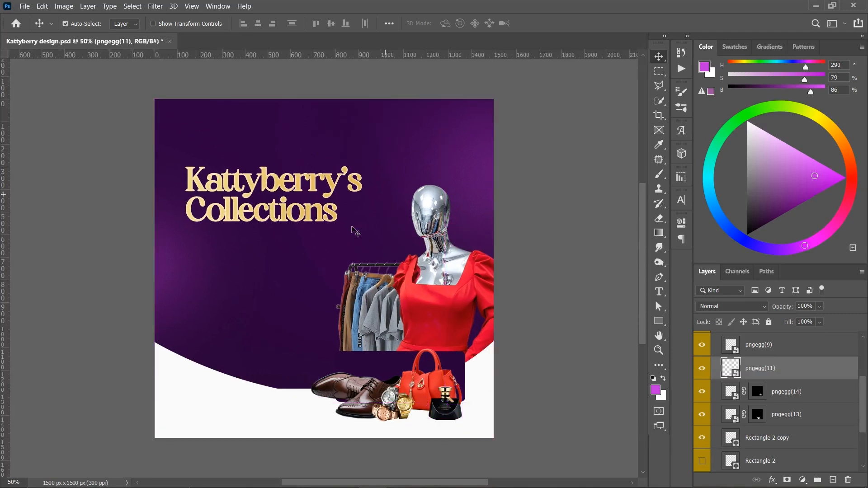
- Move the mannequin up slightly and raise the curved footer with its purple panel
{"action": "left_click_drag", "start_coordinate": [442, 227], "coordinate": [438, 212]}
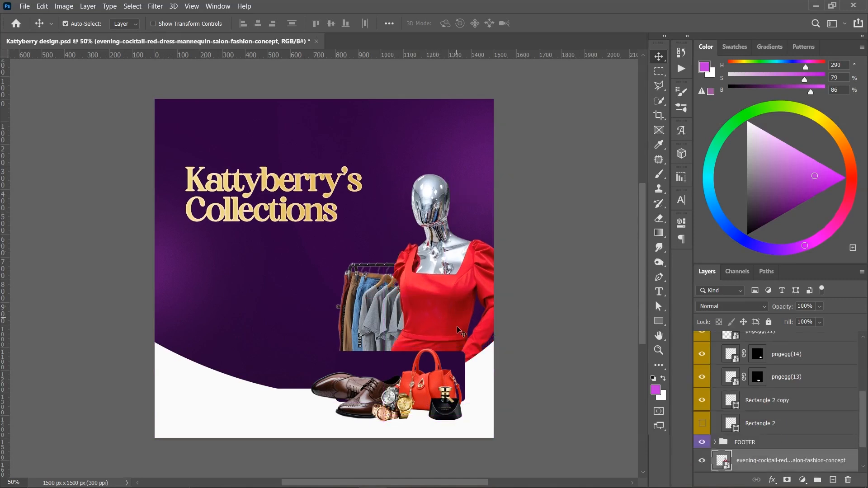
{"action": "left_click", "coordinate": [479, 374]}
{"action": "left_click_drag", "start_coordinate": [483, 363], "coordinate": [457, 350]}
- Scale the red handbag to 116.35% and move it up slightly, then nudge the shoes a little left and up
{"action": "left_click", "coordinate": [438, 380]}
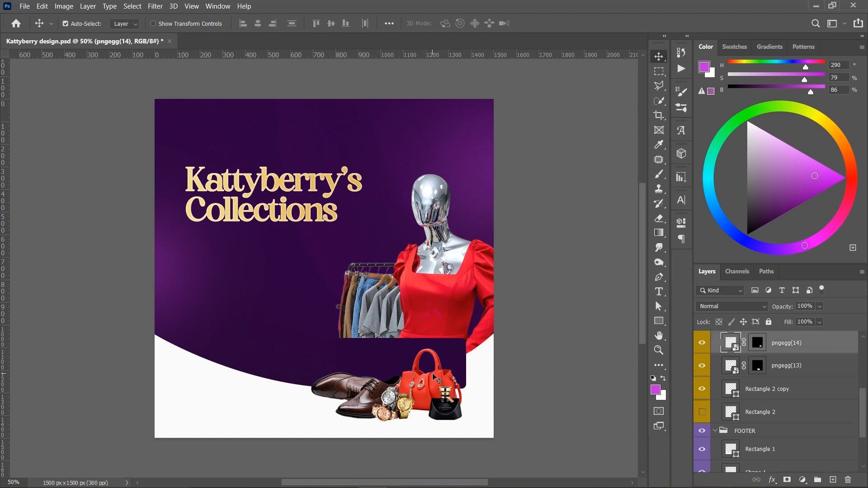
{"action": "key", "text": "ctrl+t"}
{"action": "left_click_drag", "start_coordinate": [474, 347], "coordinate": [489, 337]}
{"action": "mouse_move", "coordinate": [466, 371]}
{"action": "left_mouse_down"}
{"action": "mouse_move", "coordinate": [454, 366]}
{"action": "mouse_move", "coordinate": [461, 366]}
{"action": "left_mouse_up"}
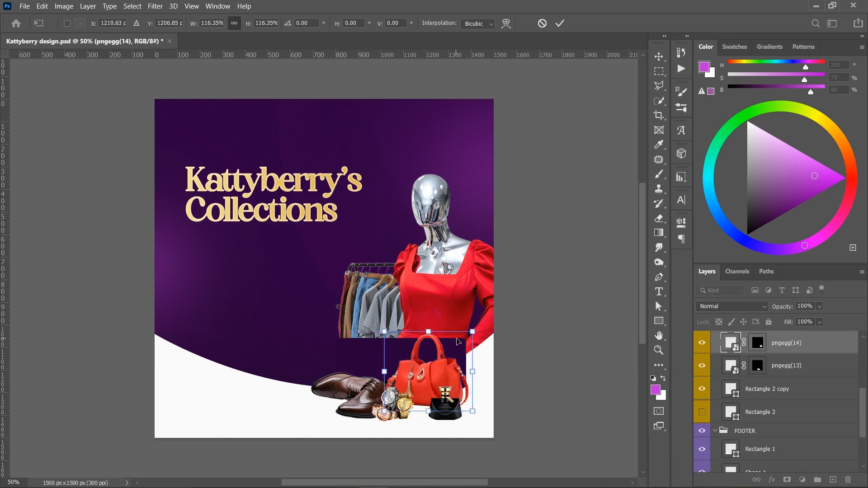
{"action": "key", "text": "Return"}
{"action": "left_click_drag", "start_coordinate": [367, 389], "coordinate": [362, 388]}
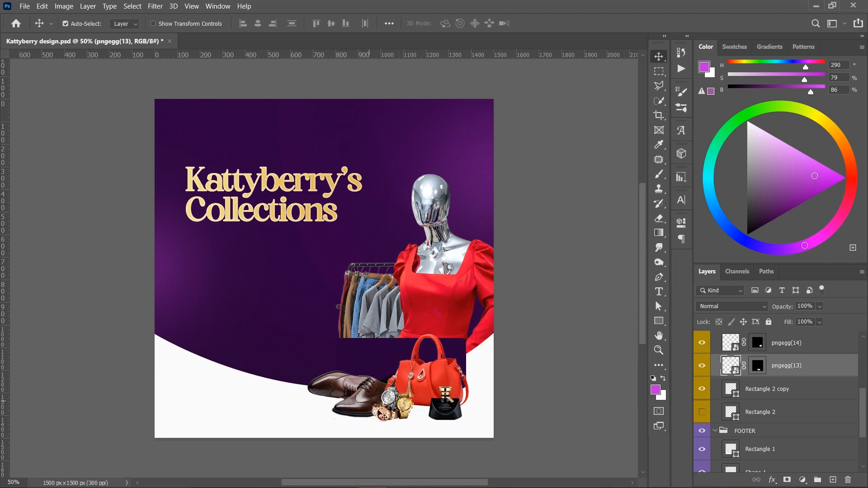
- Scale the watches in front of the handbag to 4.18%
{"action": "left_click", "coordinate": [384, 414]}
{"action": "key", "text": "ctrl+t"}
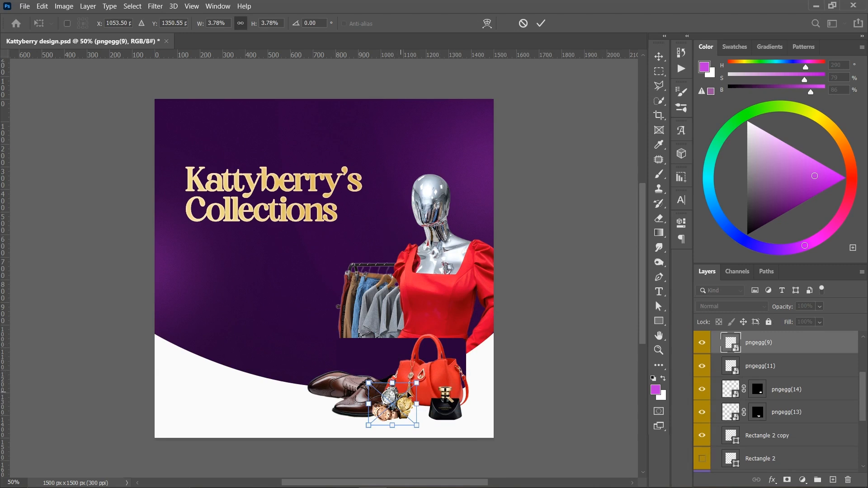
{"action": "left_click_drag", "start_coordinate": [426, 389], "coordinate": [435, 390]}
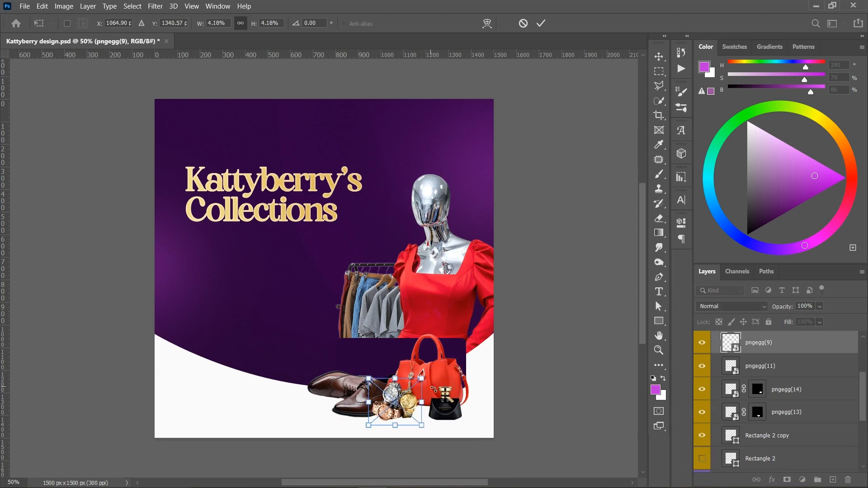
{"action": "key", "text": "Return"}
- Scale the perfume bottle to 3.33%
{"action": "left_click", "coordinate": [440, 419]}
{"action": "key", "text": "ctrl+t"}
{"action": "left_click_drag", "start_coordinate": [470, 389], "coordinate": [474, 387]}
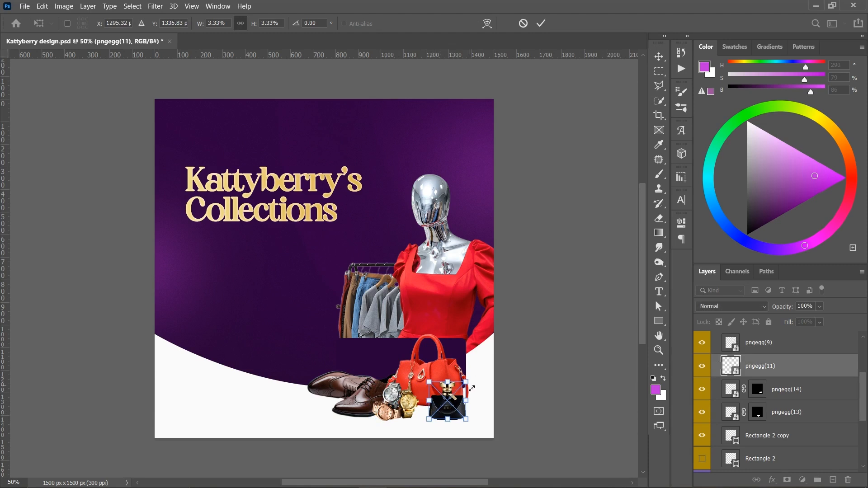
{"action": "key", "text": "Return"}
- Move the perfume bottle up slightly in front of the handbag, then nudge it down a few pixels
{"action": "key", "text": "ctrl+plus"}
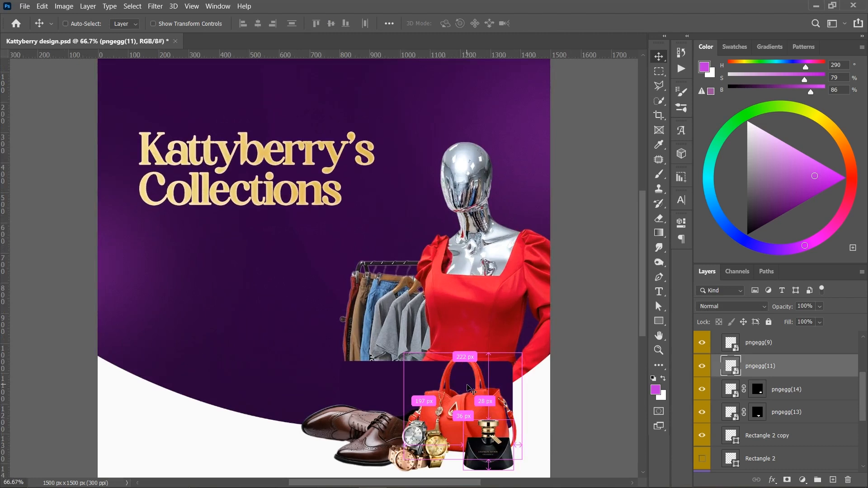
{"action": "scroll", "coordinate": [486, 391], "scroll_direction": "down", "scroll_amount": 5}
{"action": "scroll", "coordinate": [448, 330], "scroll_direction": "right", "scroll_amount": 2}
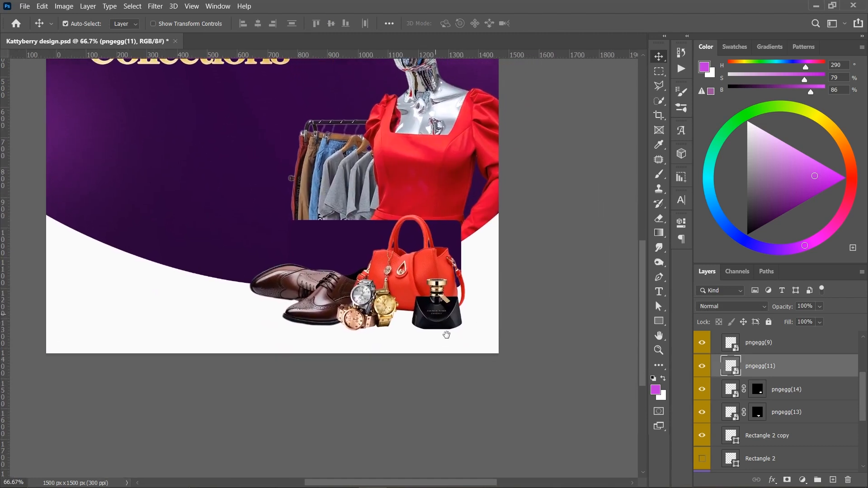
{"action": "left_click_drag", "start_coordinate": [427, 296], "coordinate": [429, 291]}
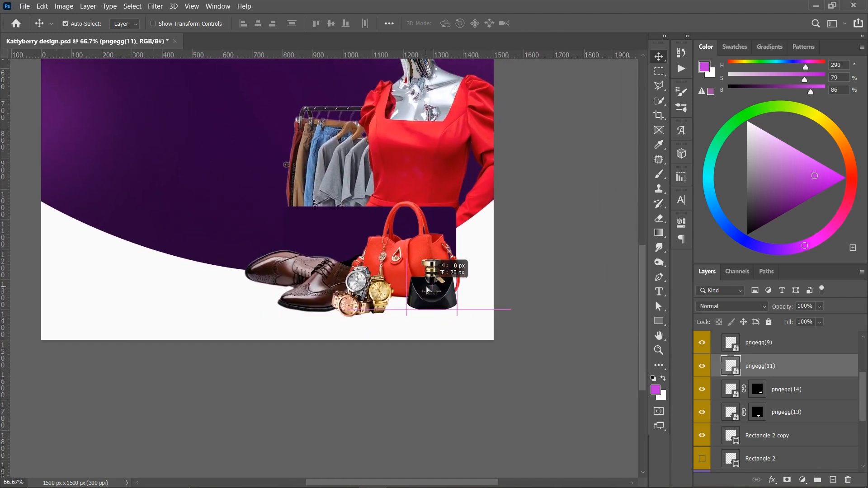
{"action": "key", "text": "Down"}
{"action": "key", "text": "Down"}
{"action": "key", "text": "Down"}
{"action": "key", "text": "Down"}
{"action": "key", "text": "Down"}
{"action": "key", "text": "Down"}
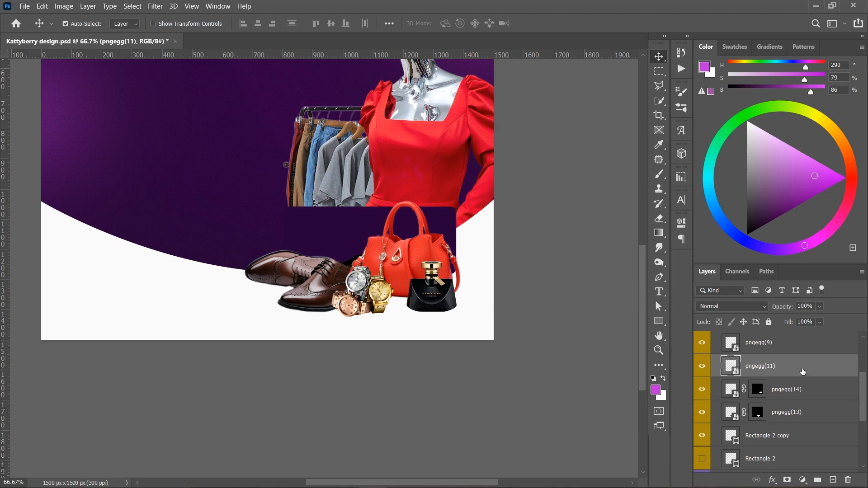
- Add a new layer directly beneath the perfume bottle and prepare a black 500 px soft brush
{"action": "left_click", "coordinate": [801, 391]}
{"action": "left_click", "coordinate": [833, 480]}
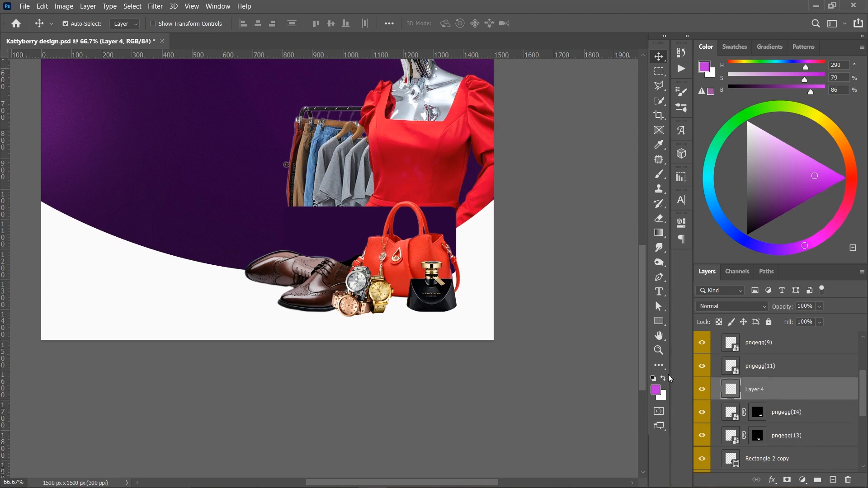
{"action": "key", "text": "b"}
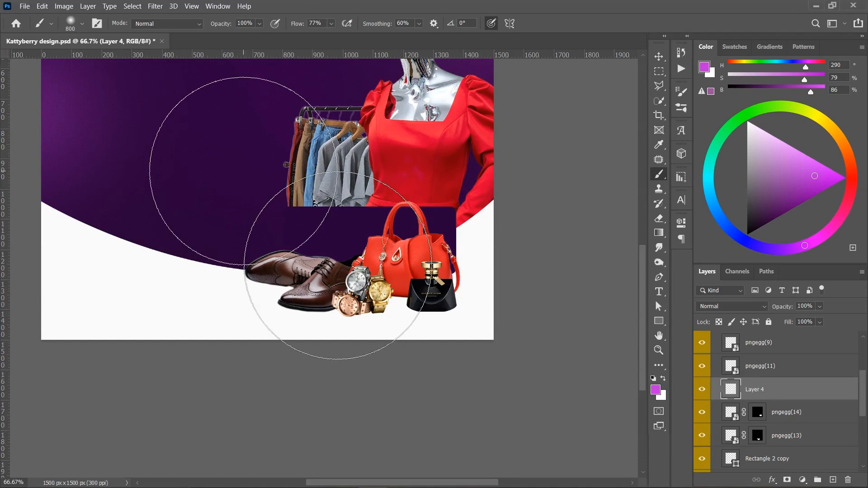
{"action": "key", "text": "bracketleft"}
{"action": "key", "text": "bracketleft"}
{"action": "key", "text": "bracketleft"}
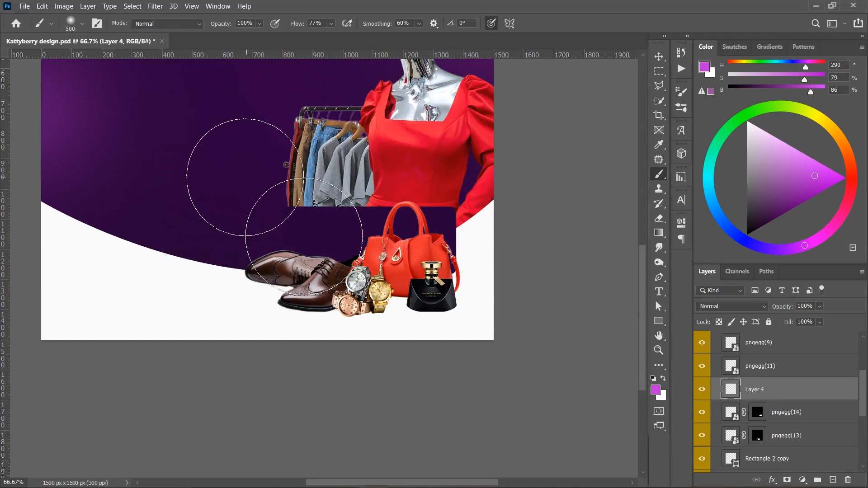
{"action": "left_click", "coordinate": [654, 379]}
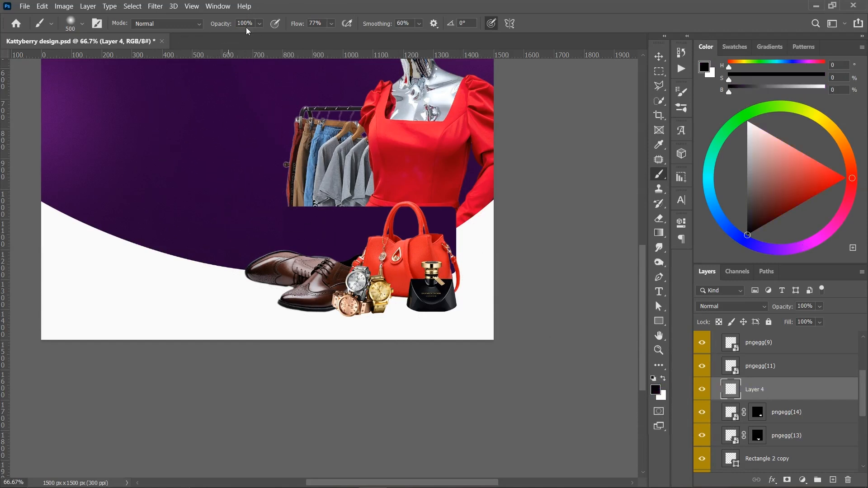
- Flatten the soft brush tip into a thin horizontal ellipse of 250 px, with 89% opacity and 73% flow
{"action": "right_click", "coordinate": [215, 154]}
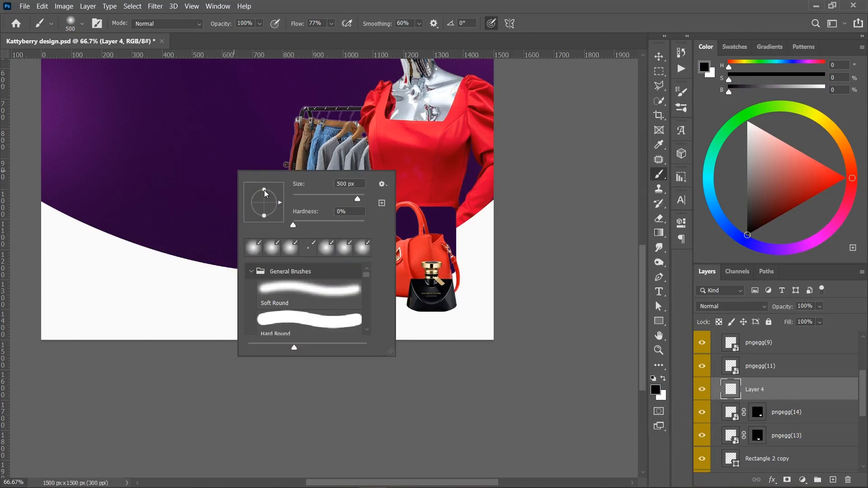
{"action": "left_click_drag", "start_coordinate": [265, 191], "coordinate": [266, 202]}
{"action": "left_click", "coordinate": [461, 2]}
{"action": "left_click_drag", "start_coordinate": [226, 26], "coordinate": [221, 24]}
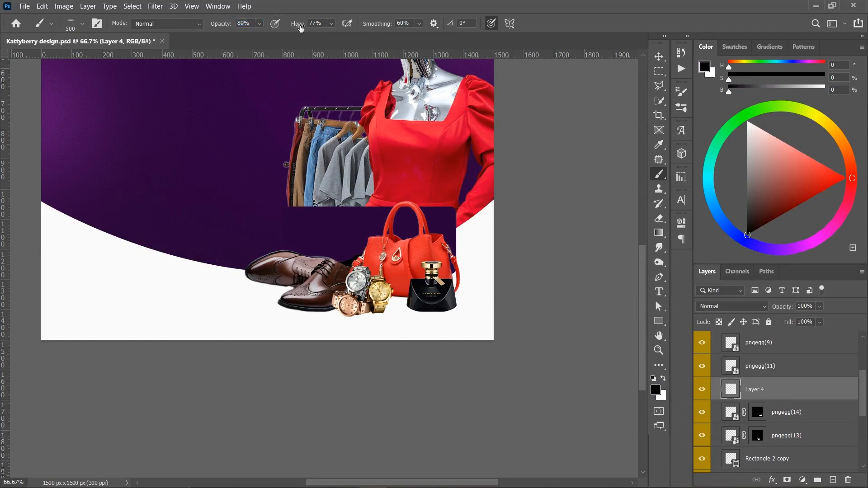
{"action": "key", "text": "bracketleft"}
{"action": "key", "text": "bracketleft"}
{"action": "key", "text": "bracketleft"}
{"action": "right_click", "coordinate": [372, 258]}
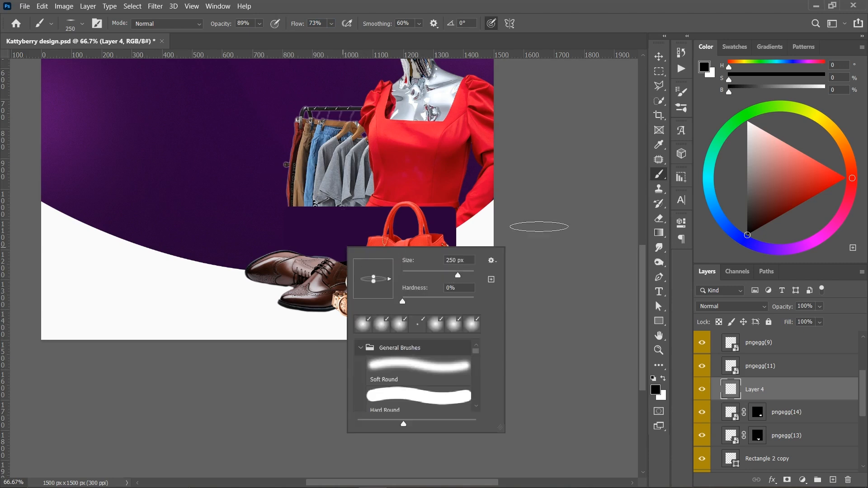
{"action": "left_click", "coordinate": [588, 146]}
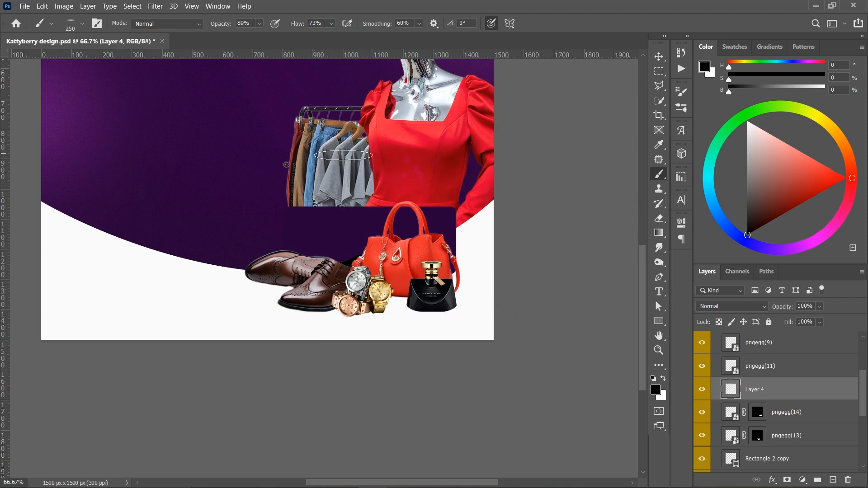
- Set the brush to 93% opacity and 78% flow, and paint a soft shadow under the perfume bottle
{"action": "left_click_drag", "start_coordinate": [227, 29], "coordinate": [230, 29]}
{"action": "type", "text": "93"}
{"action": "key", "text": "Return"}
{"action": "type", "text": "78"}
{"action": "key", "text": "Return"}
{"action": "left_click", "coordinate": [462, 316]}
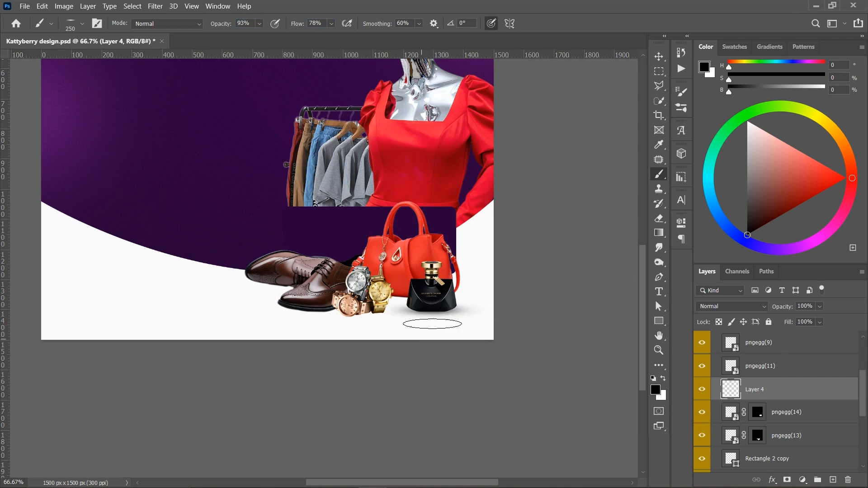
{"action": "key", "text": "v"}
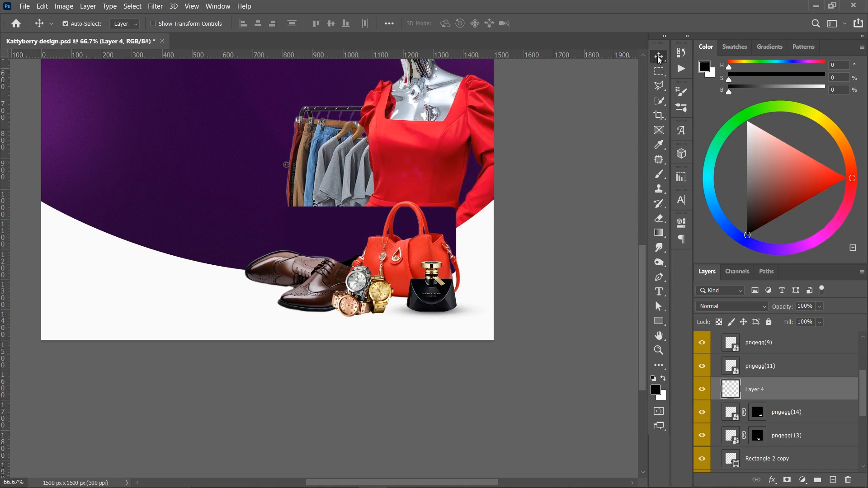
- Add a new layer directly beneath the watches and paint a soft black shadow under them
{"action": "left_click", "coordinate": [379, 300]}
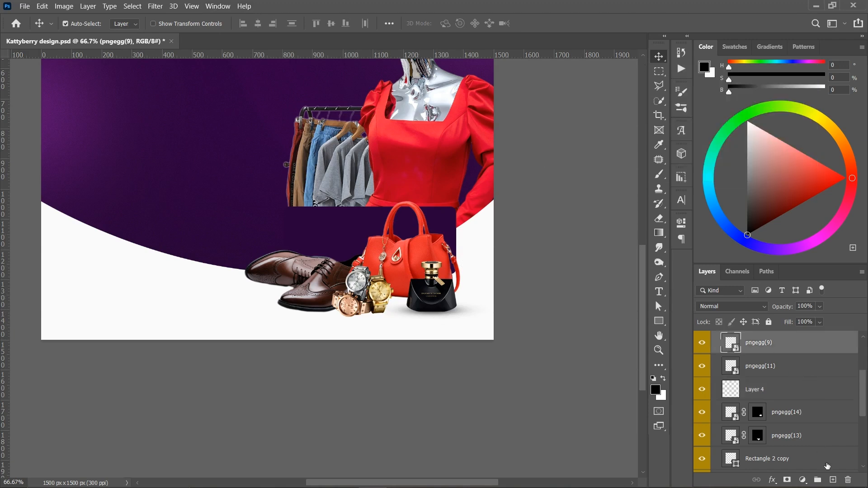
{"action": "left_click", "coordinate": [835, 480]}
{"action": "left_click_drag", "start_coordinate": [797, 351], "coordinate": [794, 381]}
{"action": "left_click", "coordinate": [659, 174]}
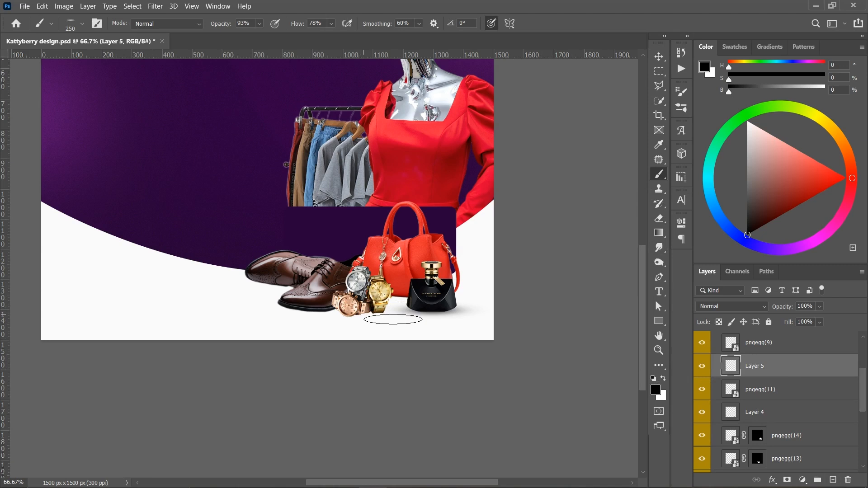
{"action": "left_click", "coordinate": [362, 315]}
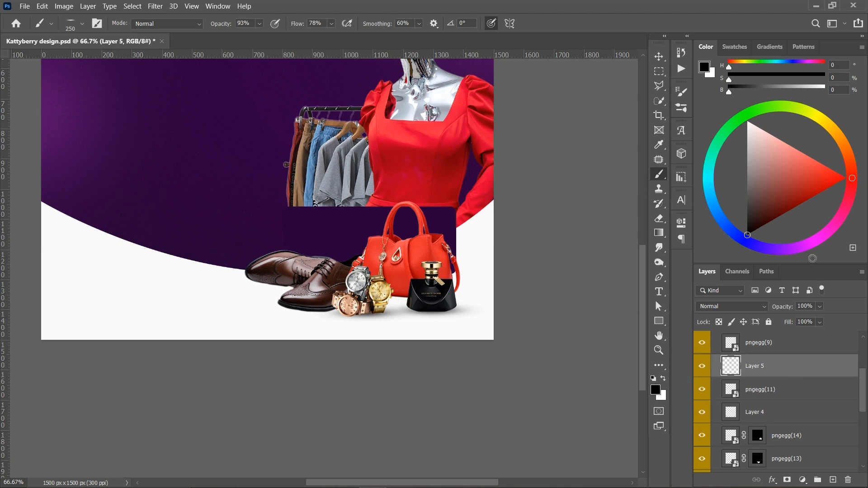
{"action": "key", "text": "v"}
- Add a new layer beneath the shoes and paint soft shadows under both shoes with a 300 px brush
{"action": "left_click", "coordinate": [302, 276]}
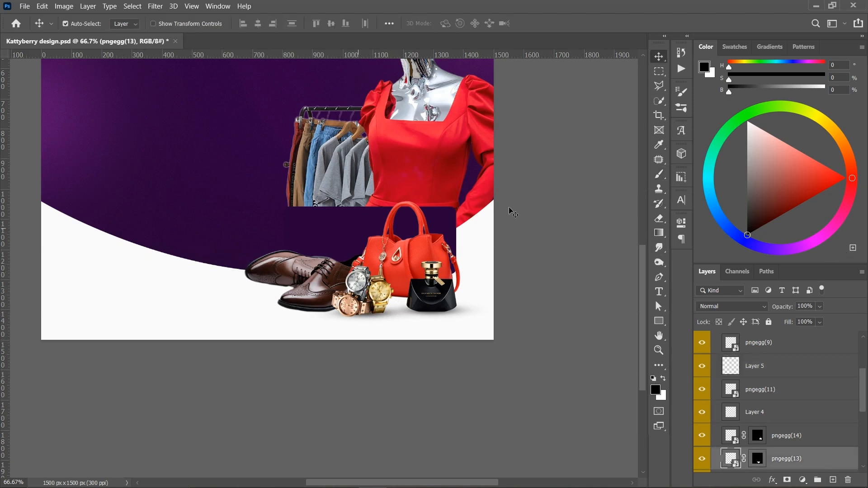
{"action": "scroll", "coordinate": [804, 408], "scroll_direction": "down", "scroll_amount": 2}
{"action": "scroll", "coordinate": [799, 419], "scroll_direction": "down", "scroll_amount": 2}
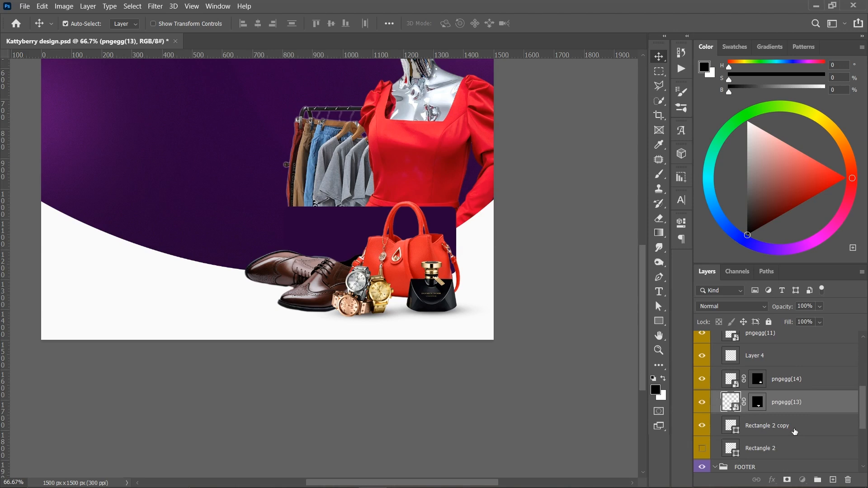
{"action": "left_click", "coordinate": [795, 431]}
{"action": "left_click", "coordinate": [834, 481]}
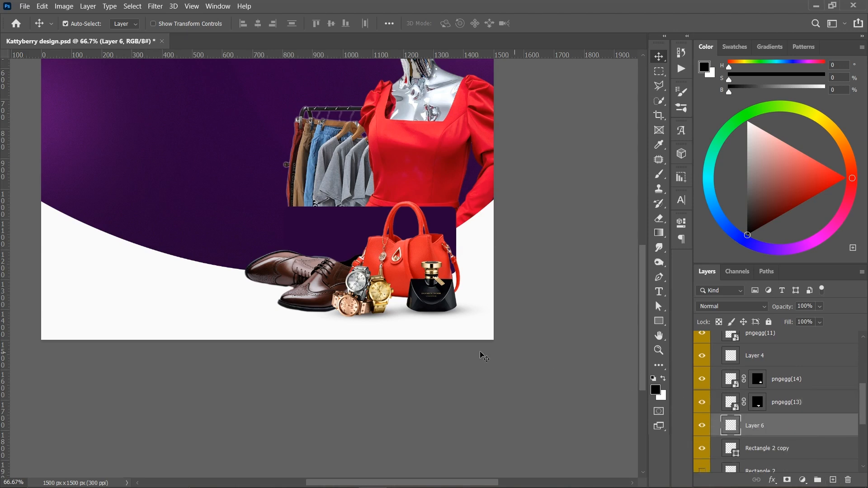
{"action": "key", "text": "b"}
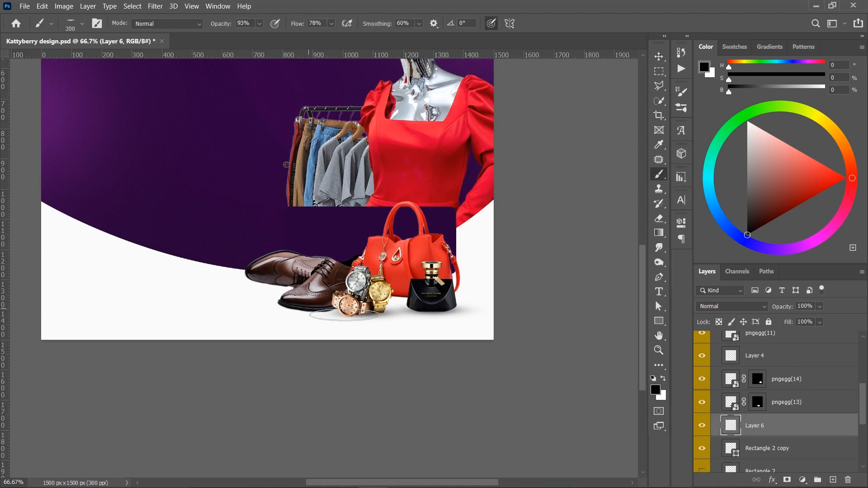
{"action": "left_click", "coordinate": [313, 309]}
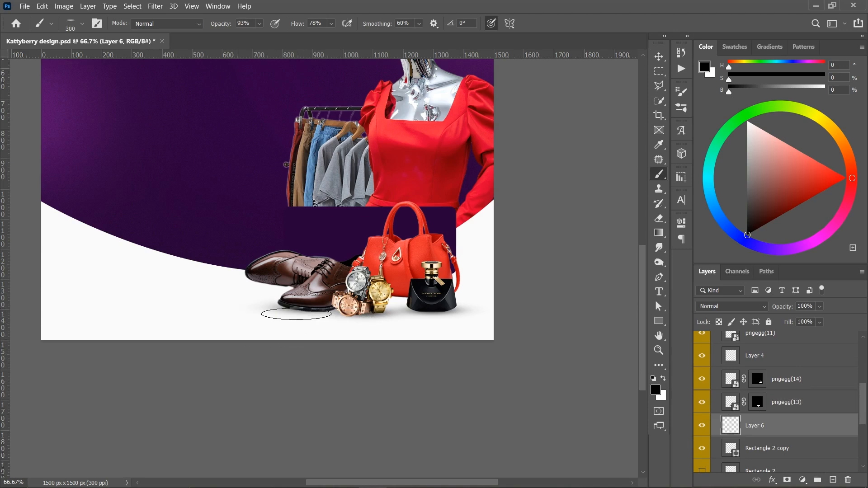
{"action": "left_click", "coordinate": [313, 290]}
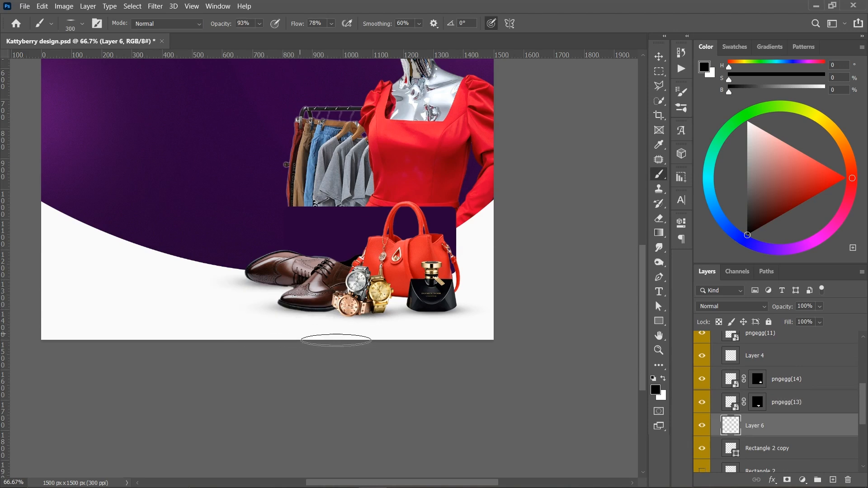
{"action": "key", "text": "v"}
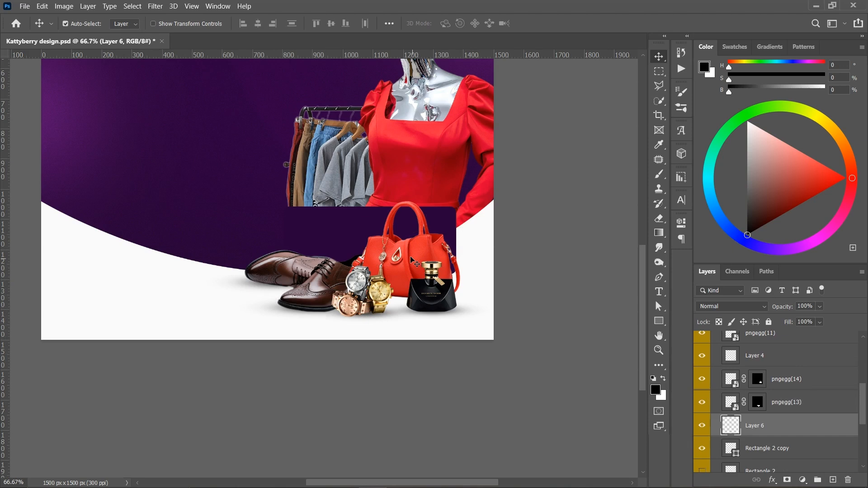
- Add a new layer between the handbag and the shoes and enlarge the flattened shadow brush
{"action": "left_click", "coordinate": [470, 278]}
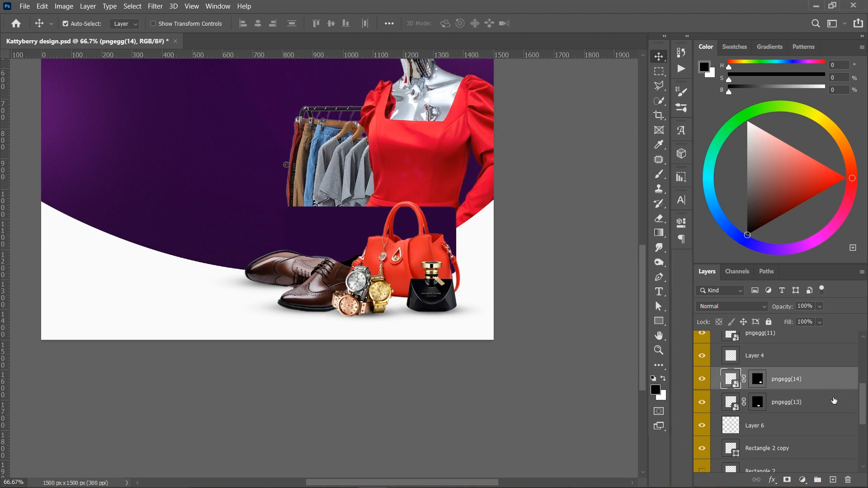
{"action": "left_click", "coordinate": [833, 478]}
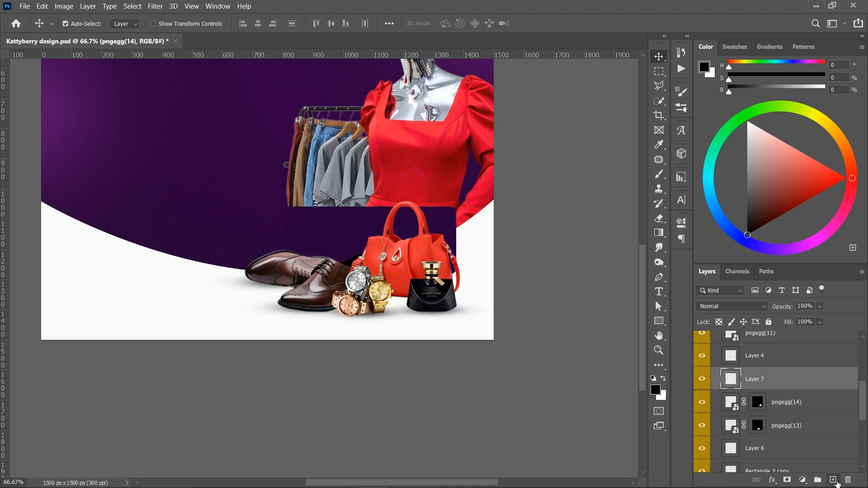
{"action": "left_click_drag", "start_coordinate": [805, 389], "coordinate": [801, 414]}
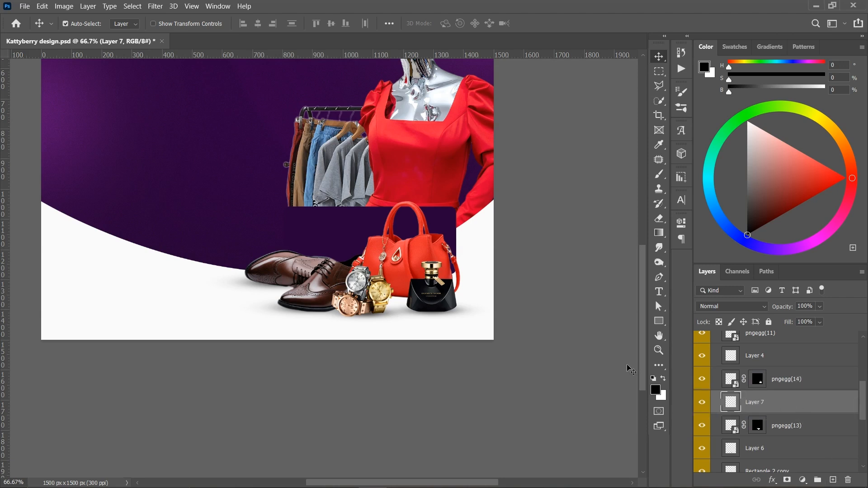
{"action": "key", "text": "b"}
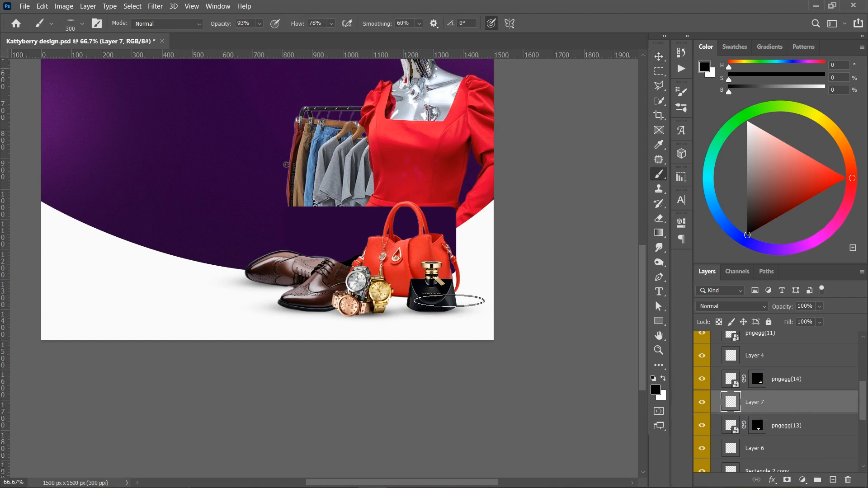
{"action": "key", "text": "bracketright"}
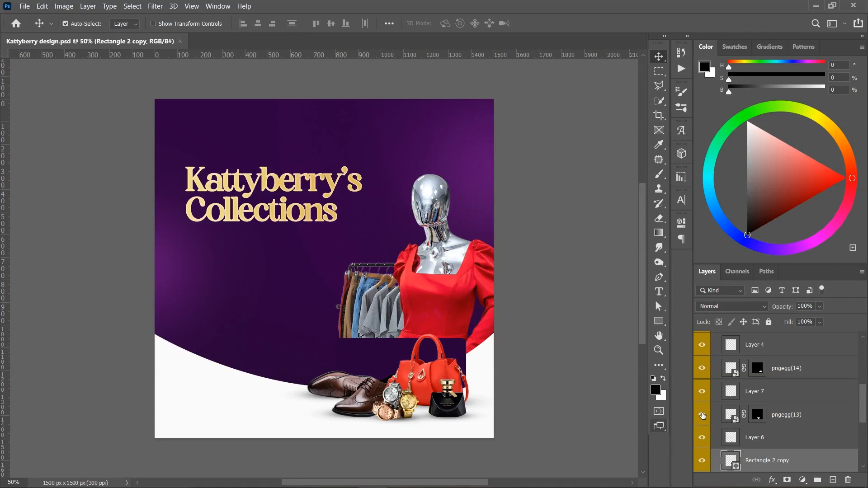
- Hide and reshow the TEXT group to check which elements it contains
{"action": "scroll", "coordinate": [767, 394], "scroll_direction": "up", "scroll_amount": 5}
{"action": "scroll", "coordinate": [768, 395], "scroll_direction": "up", "scroll_amount": 2}
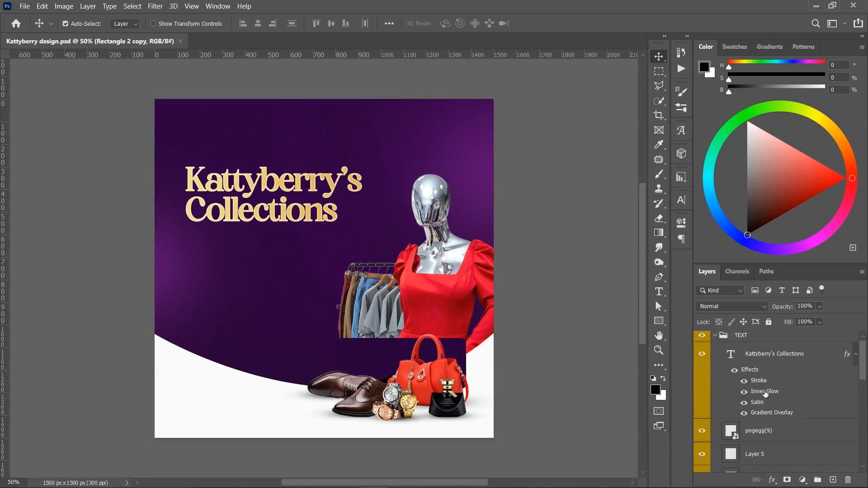
{"action": "left_click", "coordinate": [702, 338]}
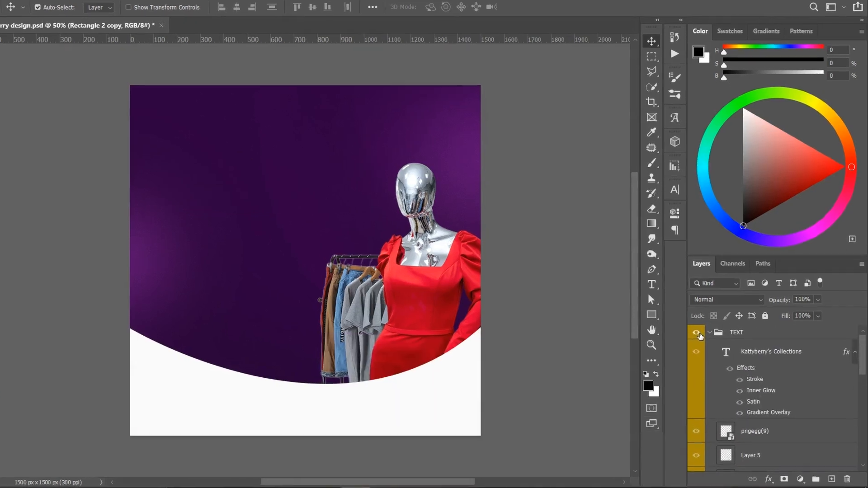
{"action": "left_click", "coordinate": [702, 338]}
- Group the product layers from pngegg(9) down to Rectangle 2 copy and name the group IMAGES
{"action": "scroll", "coordinate": [760, 383], "scroll_direction": "down", "scroll_amount": 2}
{"action": "scroll", "coordinate": [743, 376], "scroll_direction": "down", "scroll_amount": 1}
{"action": "left_click", "coordinate": [754, 384]}
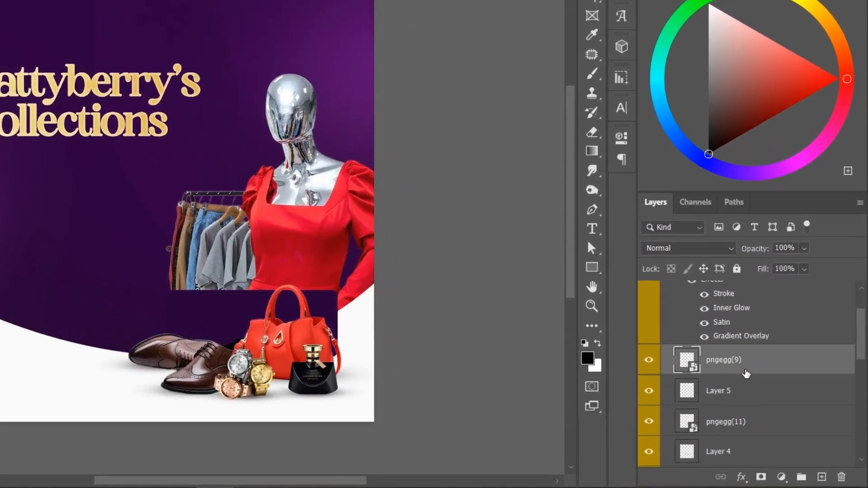
{"action": "scroll", "coordinate": [766, 391], "scroll_direction": "down", "scroll_amount": 2}
{"action": "scroll", "coordinate": [733, 359], "scroll_direction": "down", "scroll_amount": 5}
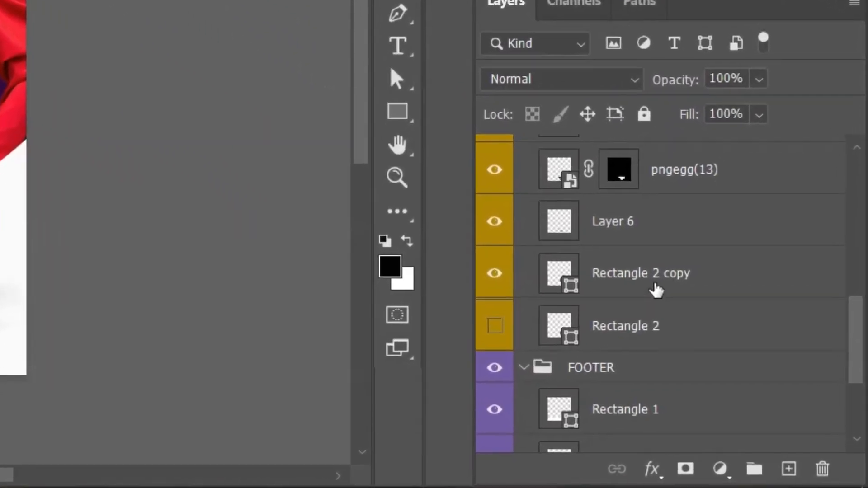
{"action": "left_click", "coordinate": [494, 273]}
{"action": "left_click", "coordinate": [494, 273]}
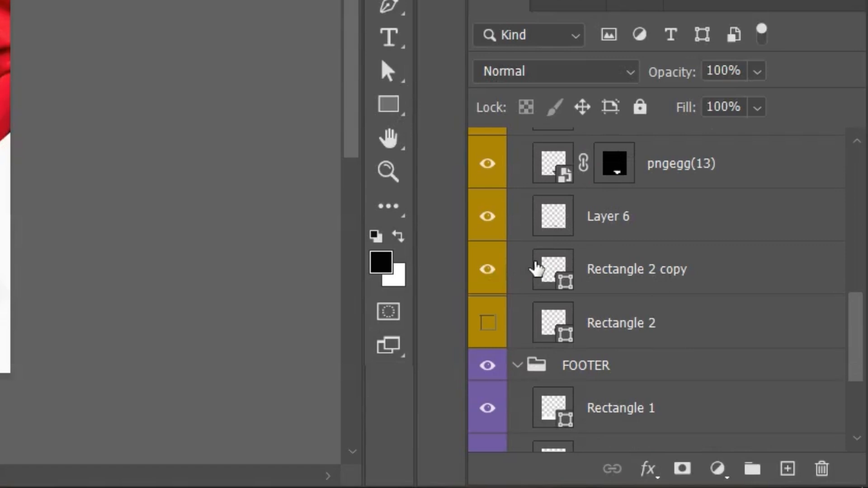
{"action": "left_click", "coordinate": [637, 281], "text": "shift"}
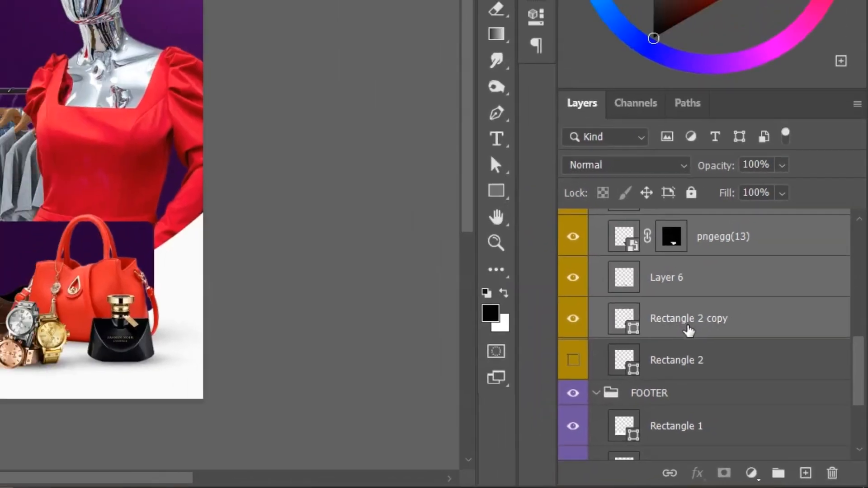
{"action": "key", "text": "ctrl+g"}
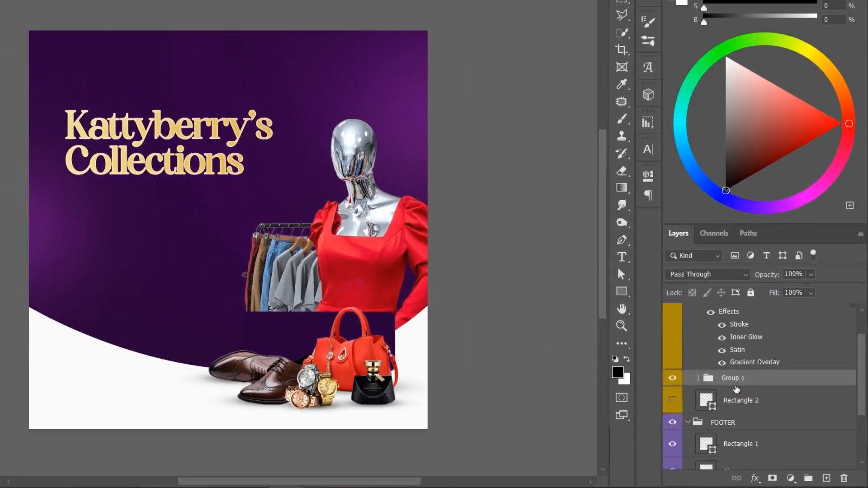
{"action": "double_click", "coordinate": [671, 334]}
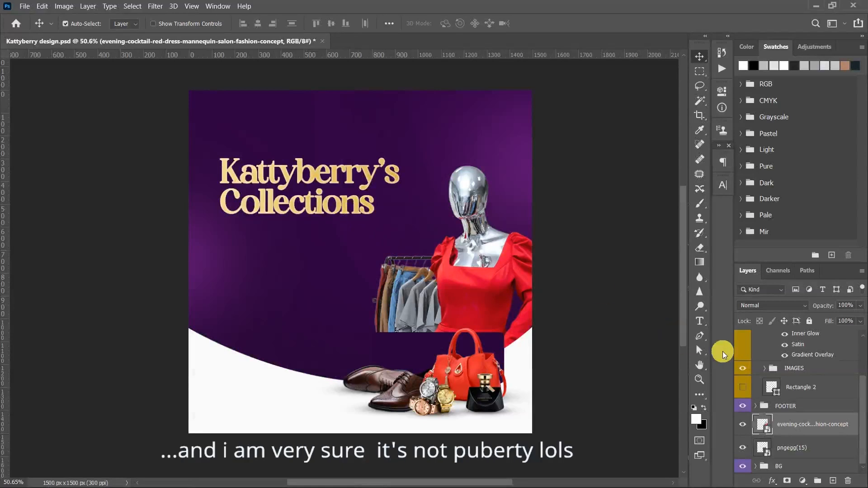
- Add a paragraph text box directly beneath the Kattyberry's Collections heading and set its text colour to white
{"action": "scroll", "coordinate": [794, 410], "scroll_direction": "up", "scroll_amount": 3}
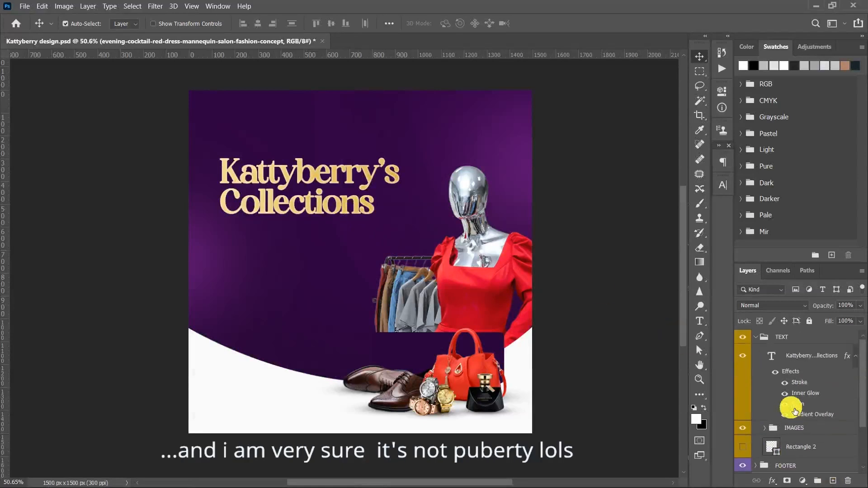
{"action": "left_click", "coordinate": [760, 338]}
{"action": "left_click", "coordinate": [759, 338]}
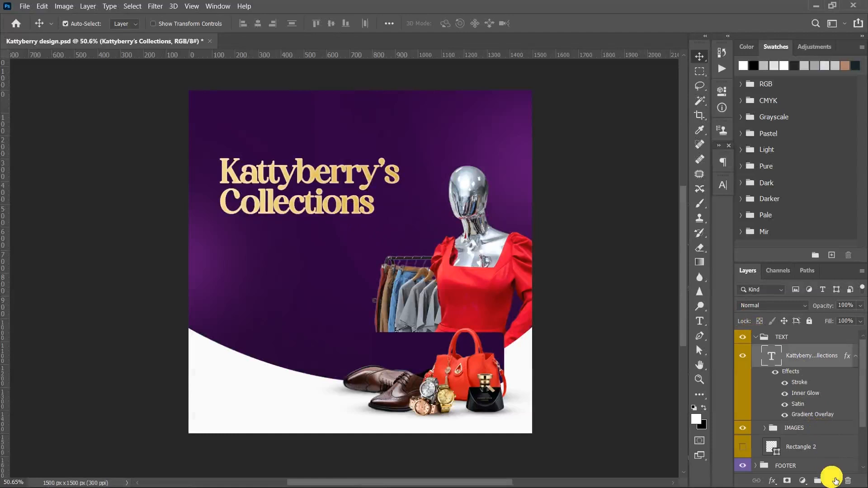
{"action": "left_click", "coordinate": [834, 481]}
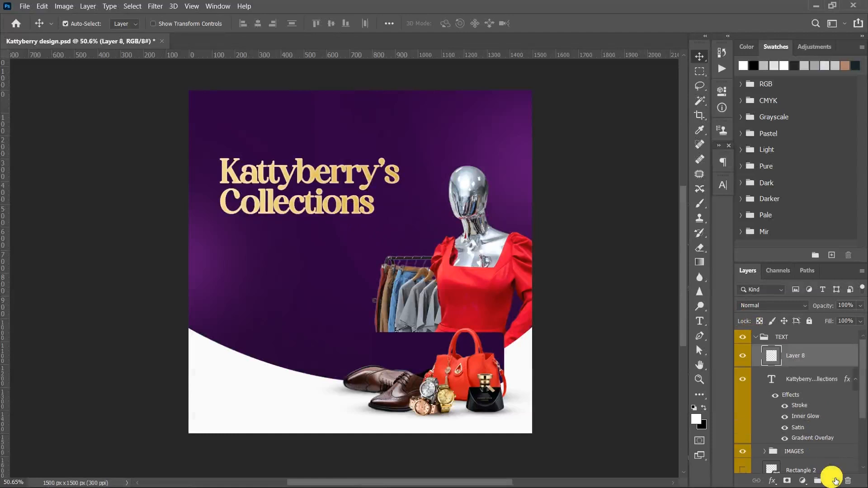
{"action": "key", "text": "ctrl+z"}
{"action": "key", "text": "t"}
{"action": "left_click_drag", "start_coordinate": [219, 231], "coordinate": [368, 266]}
{"action": "left_click", "coordinate": [453, 23]}
{"action": "left_click_drag", "start_coordinate": [583, 188], "coordinate": [562, 176]}
{"action": "key", "text": "Return"}
- Format the text box as Poppins Medium at 8 pt with automatic leading and tracking of -25
{"action": "left_click", "coordinate": [608, 201]}
{"action": "type", "text": "poppins"}
{"action": "left_click", "coordinate": [651, 321]}
{"action": "left_click", "coordinate": [594, 216]}
{"action": "type", "text": "8"}
{"action": "left_click", "coordinate": [603, 263]}
{"action": "left_click", "coordinate": [705, 227]}
{"action": "left_click", "coordinate": [708, 206]}
{"action": "left_click", "coordinate": [704, 215]}
{"action": "left_click", "coordinate": [701, 225]}
- Copy the prepared tagline "Elevate your style with our unique and affordable timeless collections." into the text box and place it closer to the heading
{"action": "key", "text": "super"}
{"action": "left_click", "coordinate": [534, 474]}
{"action": "left_click", "coordinate": [581, 102]}
{"action": "key", "text": "ctrl+a"}
{"action": "key", "text": "ctrl+c"}
{"action": "left_click", "coordinate": [313, 249]}
{"action": "key", "text": "ctrl+v"}
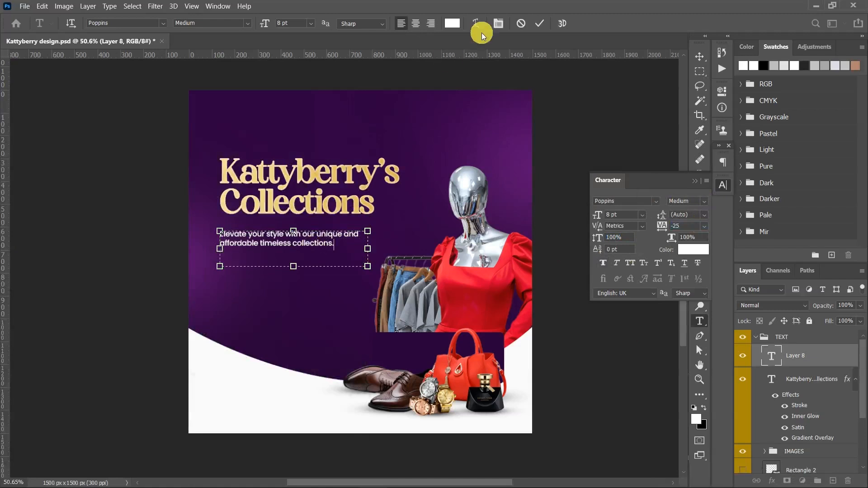
{"action": "left_click", "coordinate": [539, 23]}
{"action": "key", "text": "v"}
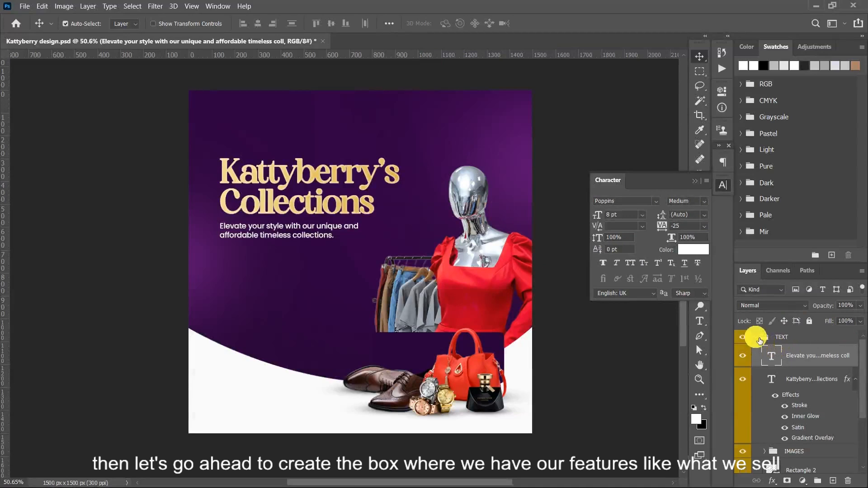
- Add a new layer above the collapsed TEXT group and draw a rectangle about 401 by 76 px below the tagline
{"action": "left_click", "coordinate": [760, 342]}
{"action": "left_click", "coordinate": [758, 339]}
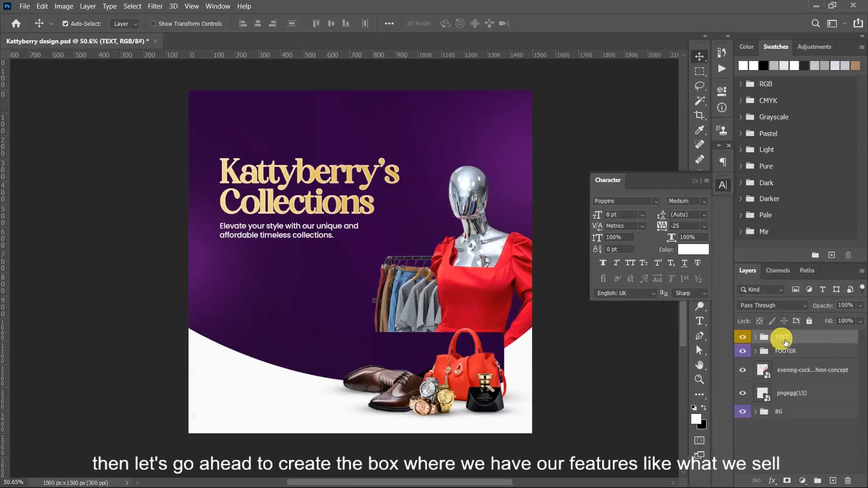
{"action": "left_click", "coordinate": [833, 481]}
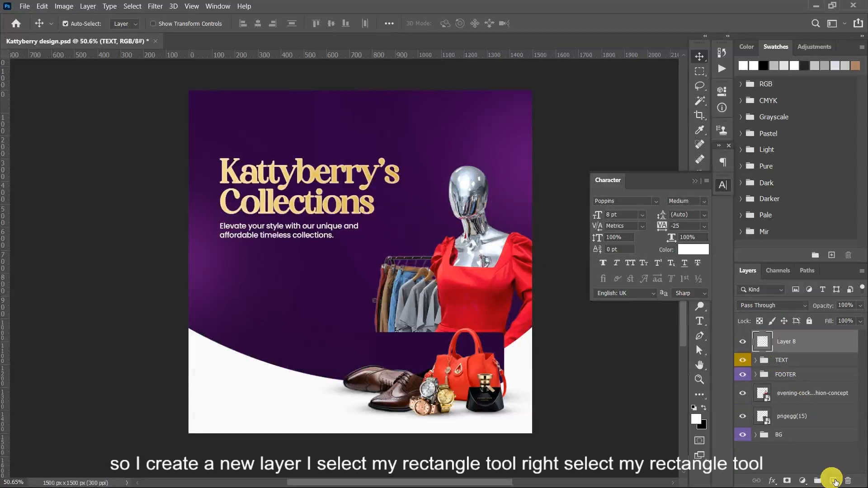
{"action": "left_click", "coordinate": [695, 181]}
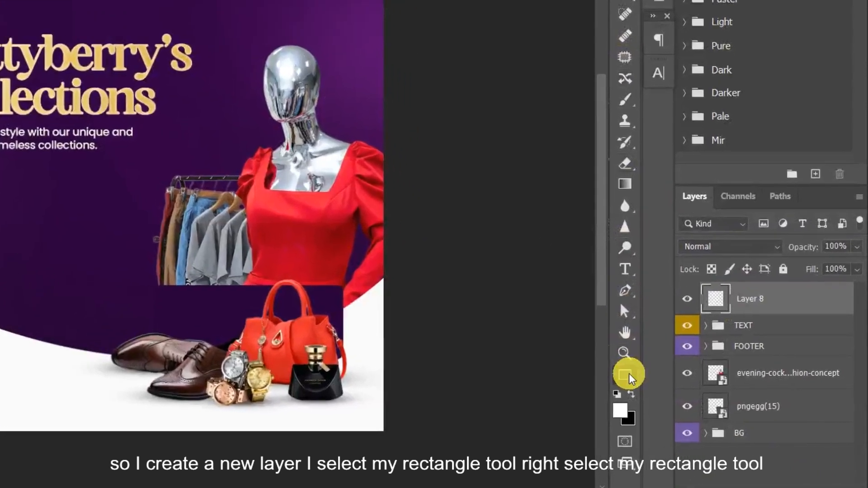
{"action": "right_click", "coordinate": [628, 375]}
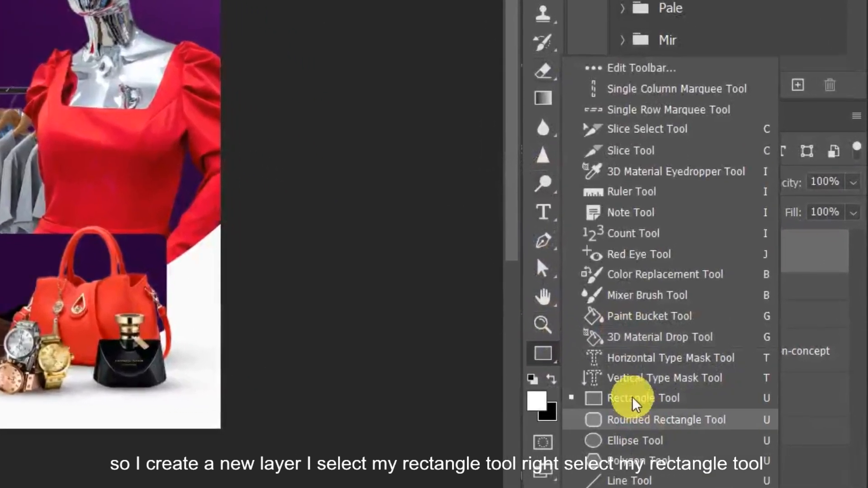
{"action": "left_click", "coordinate": [687, 405]}
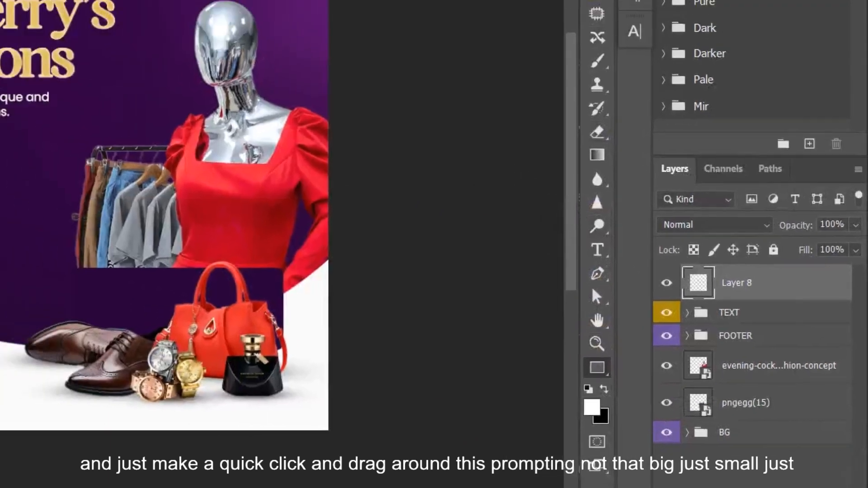
{"action": "left_click_drag", "start_coordinate": [6, 215], "coordinate": [125, 242]}
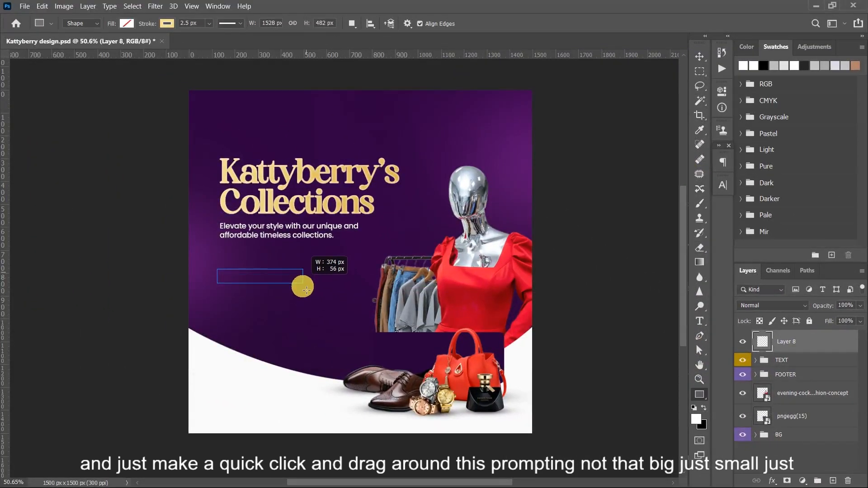
{"action": "left_click_drag", "start_coordinate": [307, 290], "coordinate": [313, 291]}
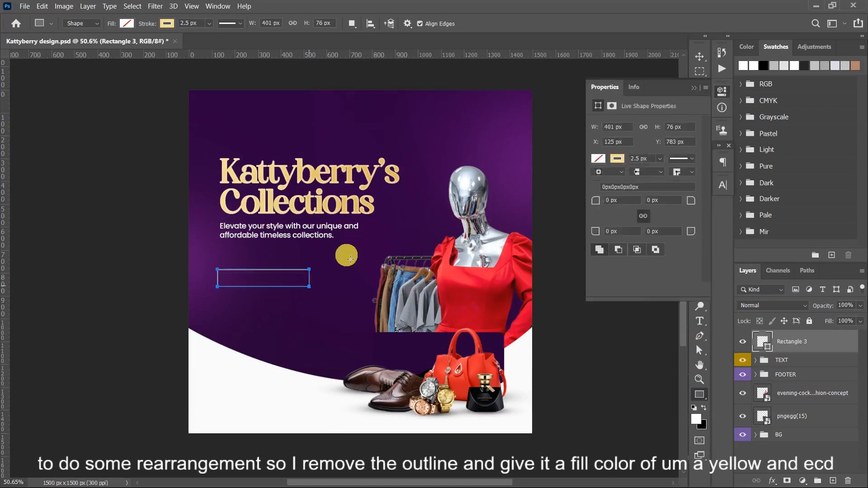
- Remove the new rectangle's stroke and fill it with gold #ecd583
{"action": "left_click", "coordinate": [618, 158]}
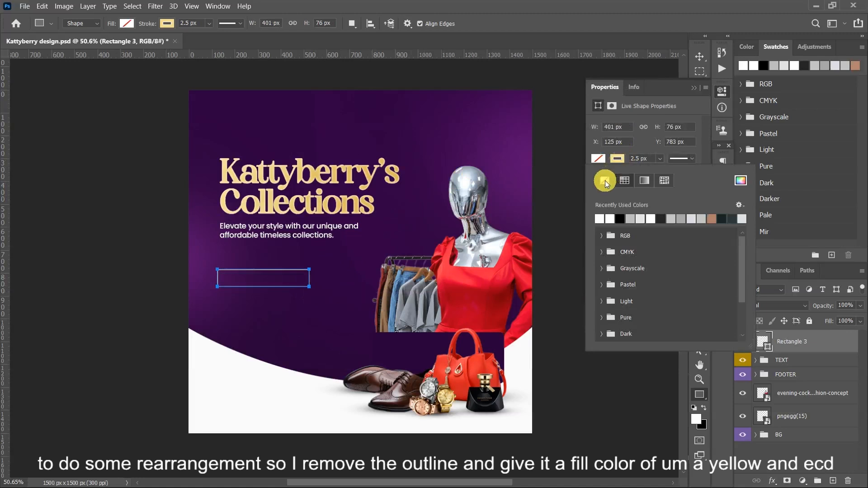
{"action": "left_click", "coordinate": [593, 155]}
{"action": "left_click", "coordinate": [593, 155]}
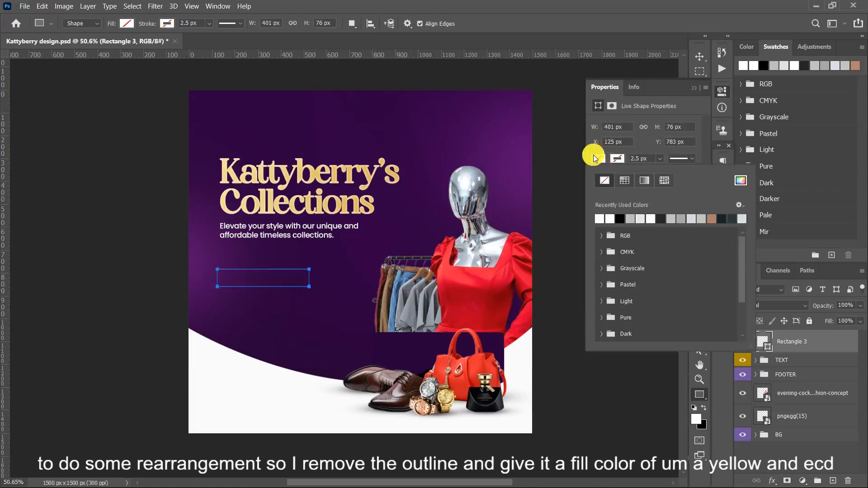
{"action": "left_click", "coordinate": [741, 181]}
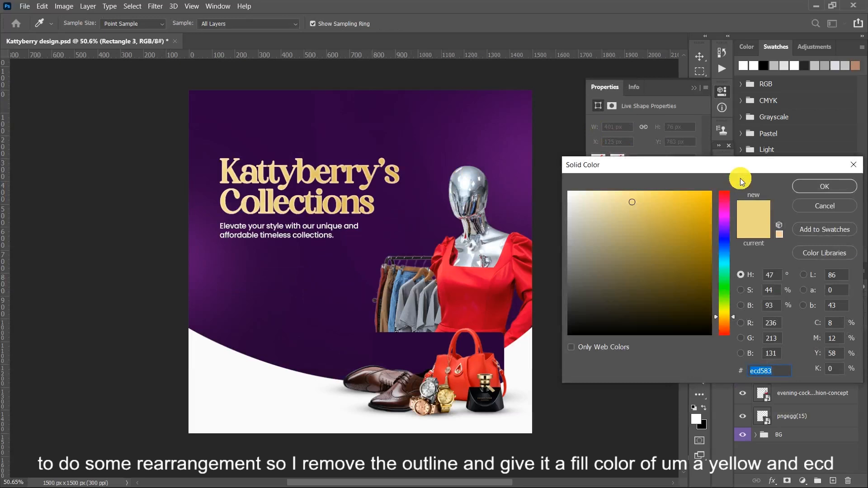
{"action": "type", "text": "ecd"}
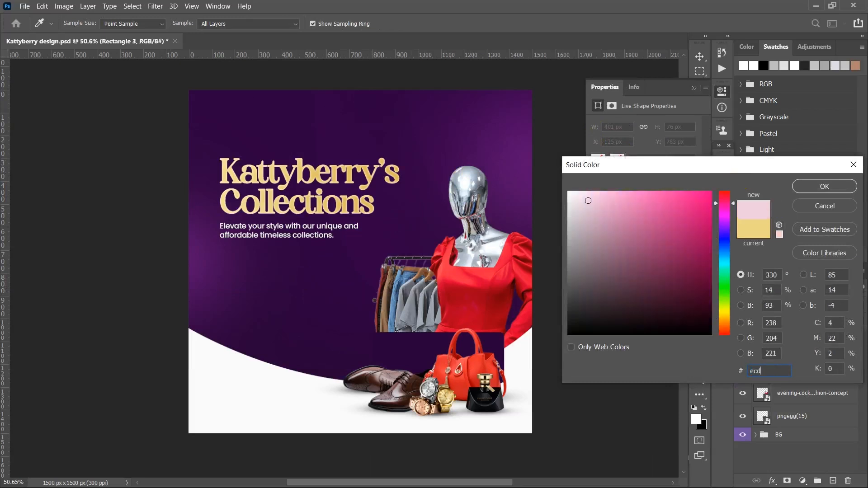
{"action": "type", "text": "583"}
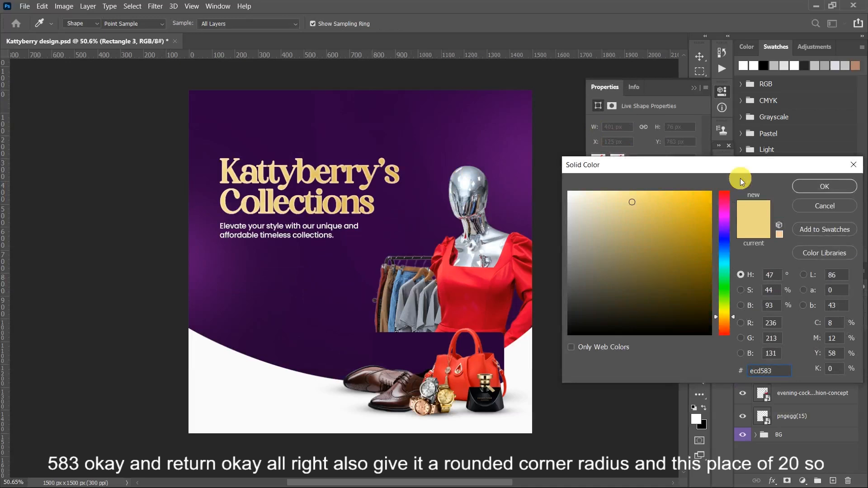
{"action": "key", "text": "Return"}
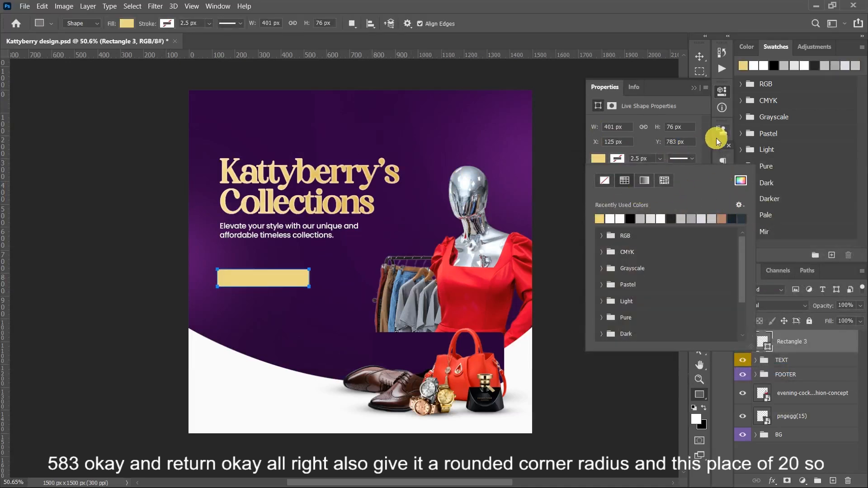
{"action": "left_click", "coordinate": [693, 111]}
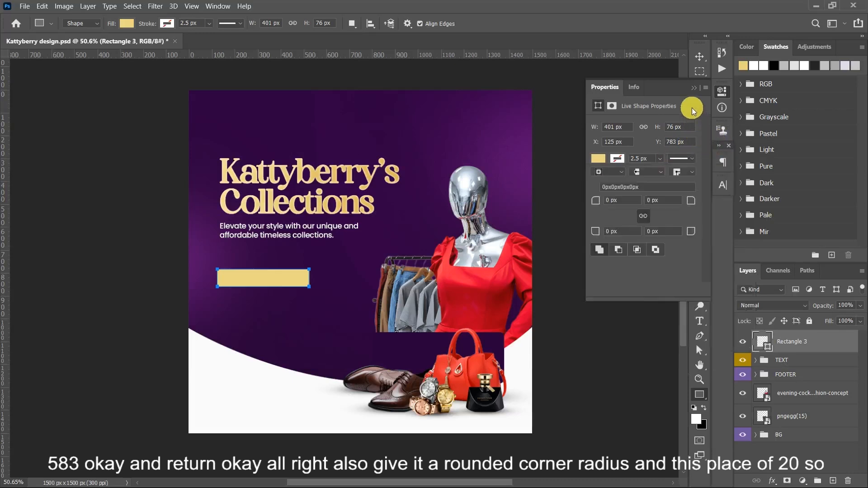
- Round all four corners of the gold rectangle to 20 px and nudge it up about 30 px
{"action": "left_click", "coordinate": [628, 201]}
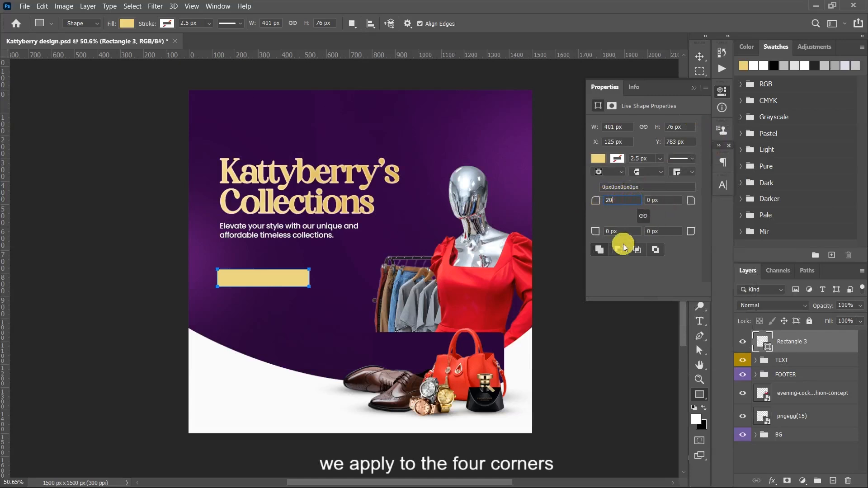
{"action": "key", "text": "Tab"}
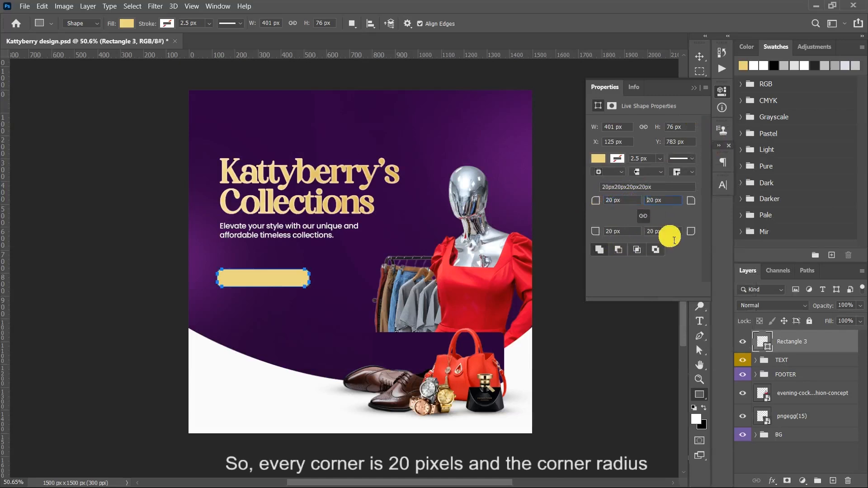
{"action": "left_click", "coordinate": [695, 86]}
{"action": "left_click", "coordinate": [696, 62]}
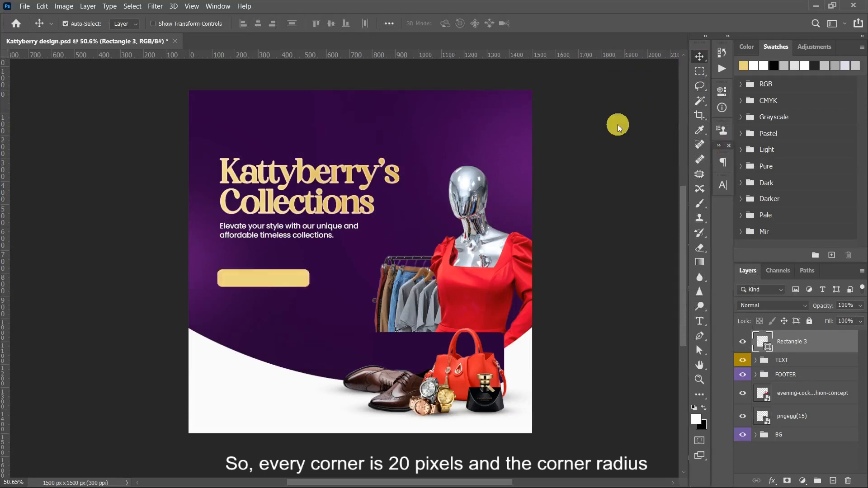
{"action": "key", "text": "shift+Up"}
{"action": "key", "text": "shift+Up"}
{"action": "key", "text": "shift+Up"}
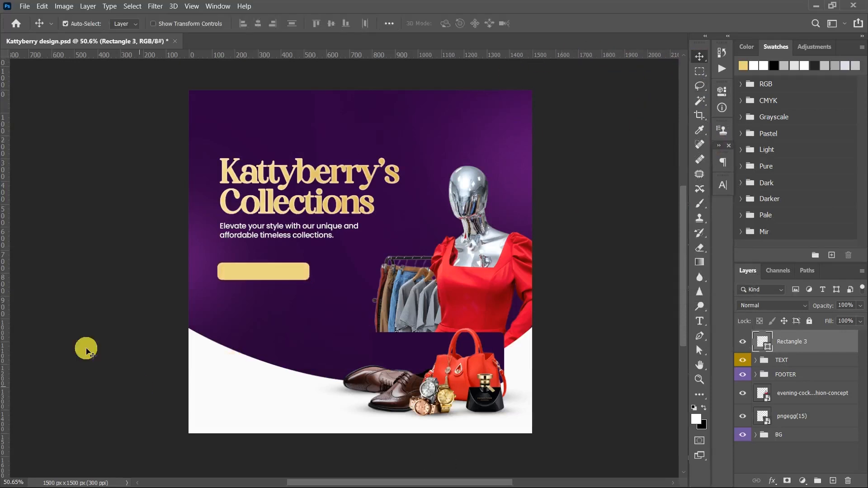
- Try to nudge the whole TEXT group up slightly to gain space above the gold rectangle
{"action": "right_click", "coordinate": [314, 174]}
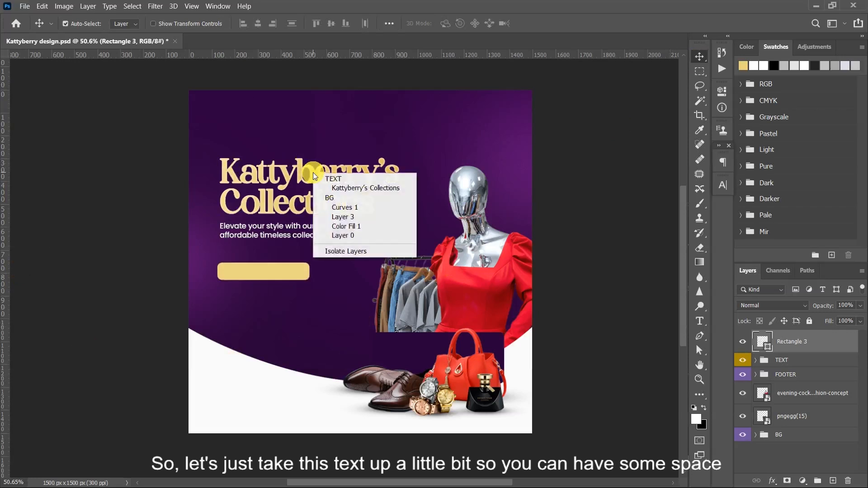
{"action": "left_click", "coordinate": [346, 181]}
{"action": "key", "text": "shift+Up"}
{"action": "key", "text": "shift+Up"}
{"action": "key", "text": "shift+Up"}
{"action": "key", "text": "shift+Up"}
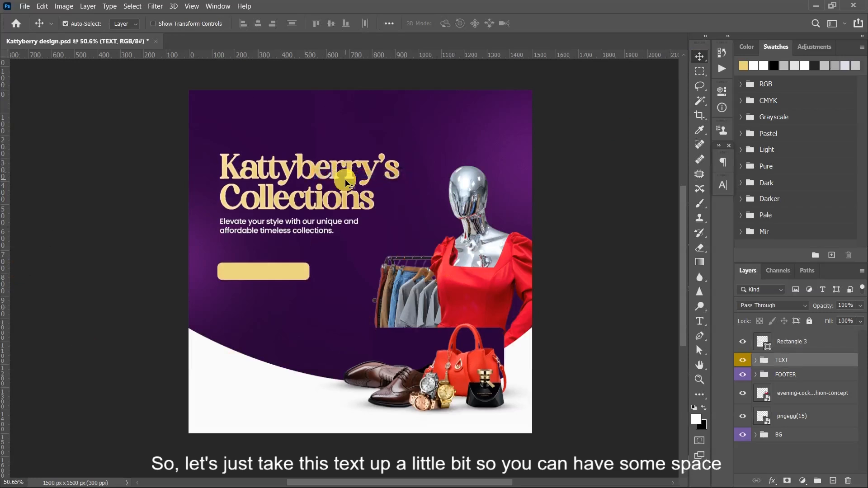
{"action": "key", "text": "ctrl+z"}
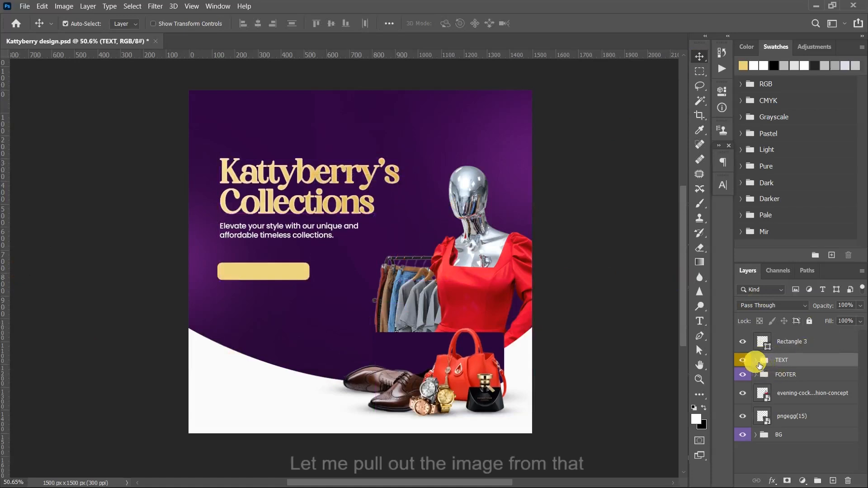
- Move the IMAGES group and the hidden Rectangle 2 layer out of the TEXT group to below FOOTER
{"action": "left_click", "coordinate": [759, 361]}
{"action": "scroll", "coordinate": [825, 405], "scroll_direction": "down", "scroll_amount": 5}
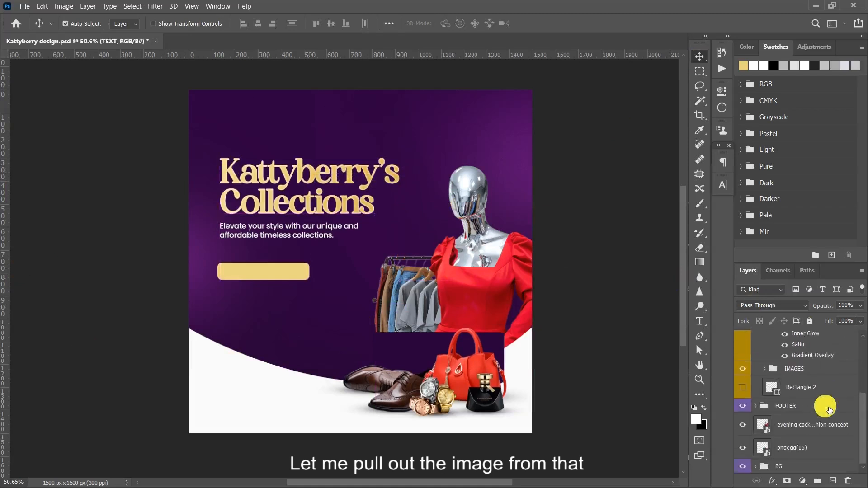
{"action": "left_click", "coordinate": [796, 371]}
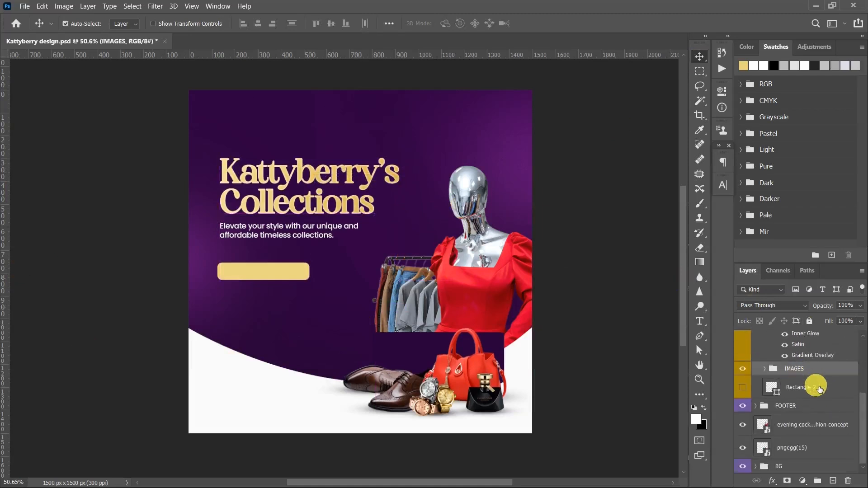
{"action": "left_click", "coordinate": [833, 387], "text": "shift"}
{"action": "left_click_drag", "start_coordinate": [833, 388], "coordinate": [810, 415]}
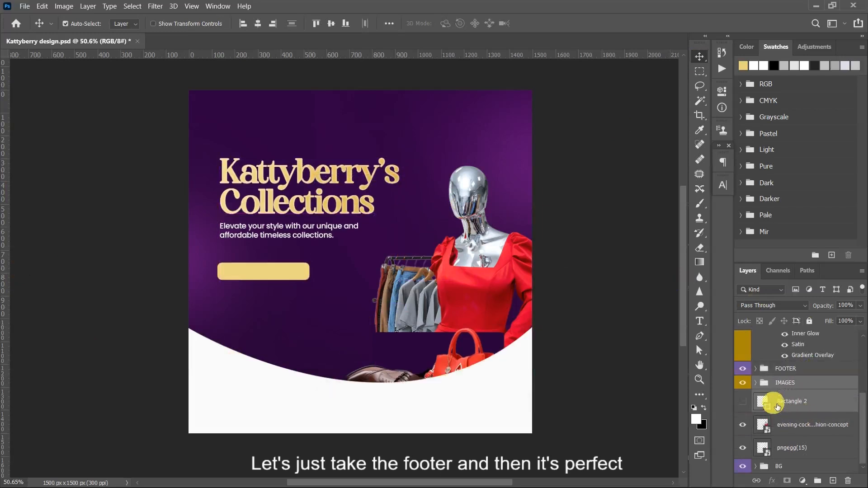
- Move the FOOTER group below Rectangle 2, and collapse and select the TEXT group
{"action": "left_click_drag", "start_coordinate": [796, 373], "coordinate": [845, 412]}
{"action": "scroll", "coordinate": [821, 386], "scroll_direction": "up", "scroll_amount": 2}
{"action": "scroll", "coordinate": [821, 385], "scroll_direction": "up", "scroll_amount": 3}
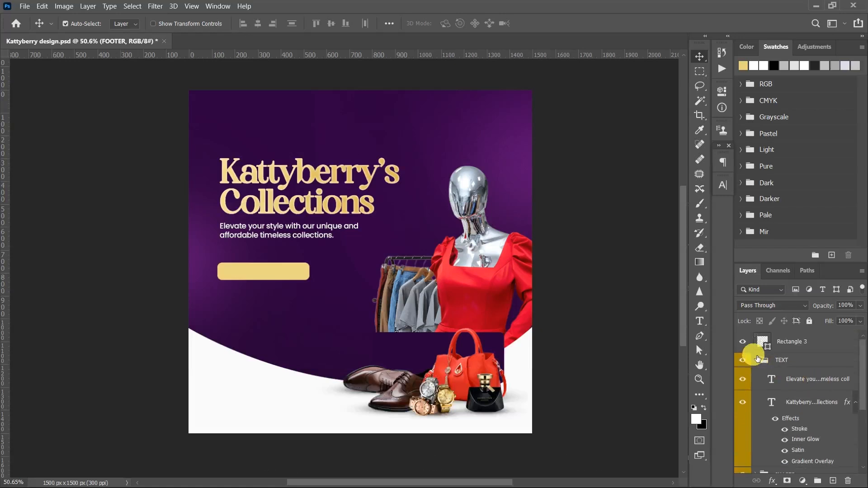
{"action": "left_click", "coordinate": [756, 360]}
{"action": "left_click", "coordinate": [775, 365]}
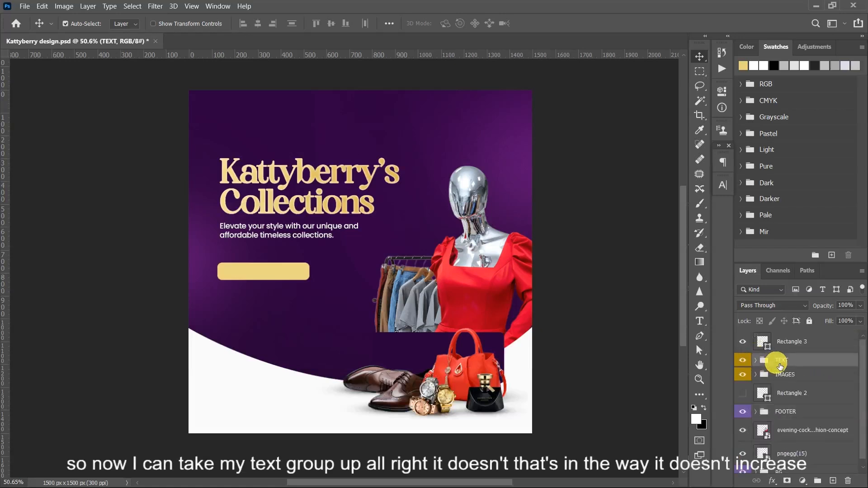
- Nudge the TEXT group up about 70 px to widen the gap above the gold rectangle
{"action": "key", "text": "shift+Up"}
{"action": "key", "text": "shift+Up"}
{"action": "key", "text": "shift+Up"}
{"action": "key", "text": "shift+Up"}
{"action": "key", "text": "shift+Up"}
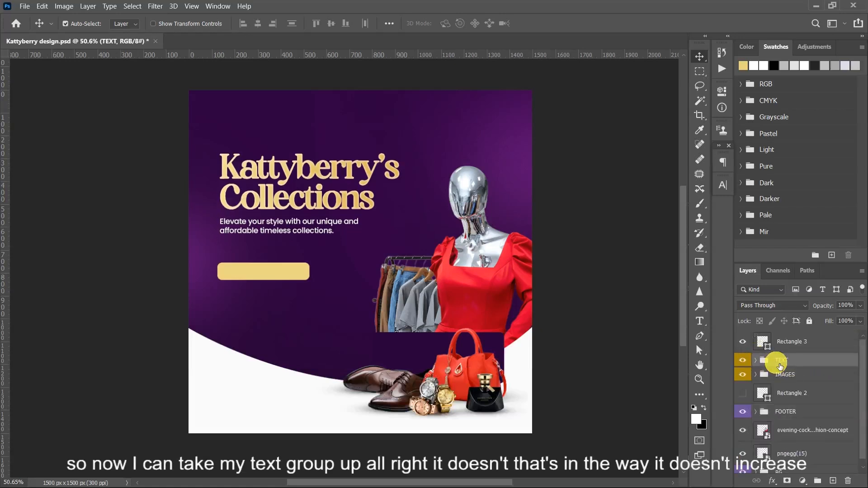
{"action": "key", "text": "shift+Up"}
{"action": "key", "text": "shift+Up"}
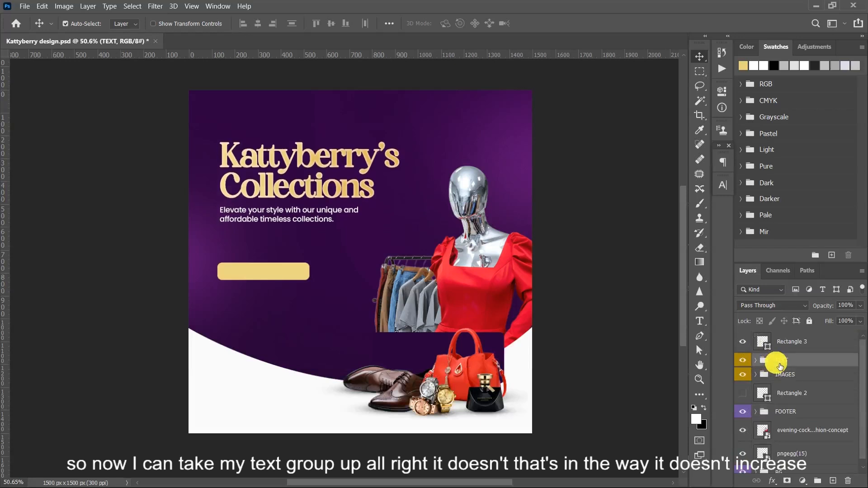
- Resize the gold rectangle to about 375 by 110 px and move it up slightly, aligning its left edge with the tagline
{"action": "left_click", "coordinate": [285, 270]}
{"action": "key", "text": "ctrl+t"}
{"action": "mouse_move", "coordinate": [262, 263]}
{"action": "left_mouse_down"}
{"action": "mouse_move", "coordinate": [270, 265]}
{"action": "mouse_move", "coordinate": [268, 255]}
{"action": "left_mouse_up"}
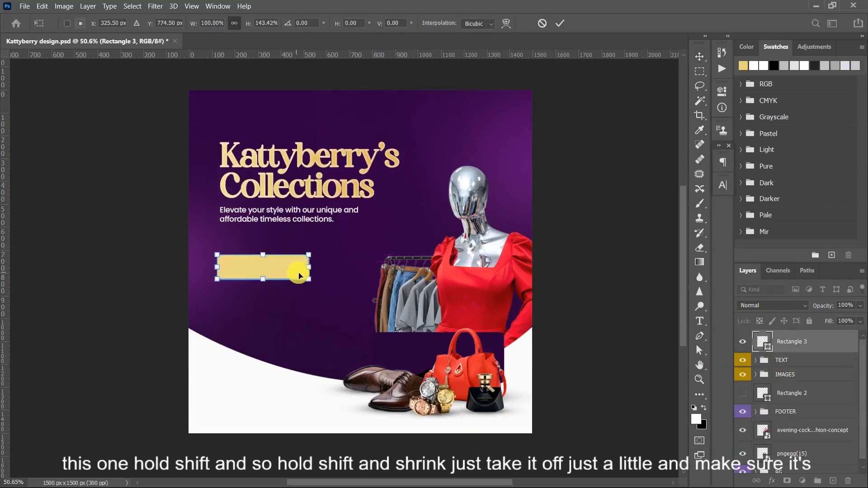
{"action": "left_click_drag", "start_coordinate": [311, 272], "coordinate": [282, 266]}
{"action": "key", "text": "Return"}
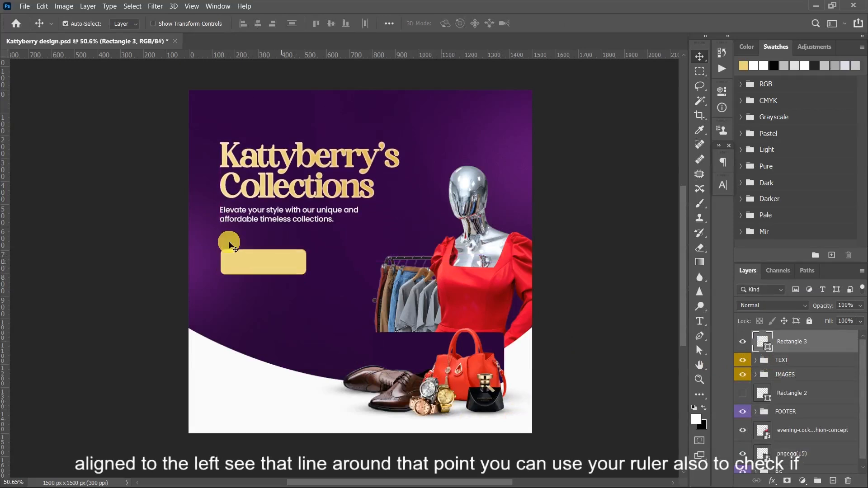
{"action": "left_click_drag", "start_coordinate": [3, 259], "coordinate": [4, 299]}
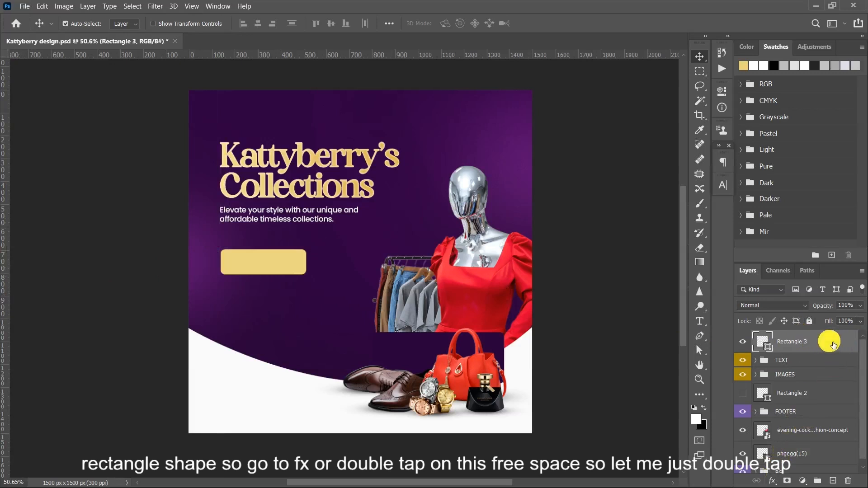
- Add an Inner Glow effect to the Rectangle 3 layer using white (ffffff)
{"action": "double_click", "coordinate": [834, 344]}
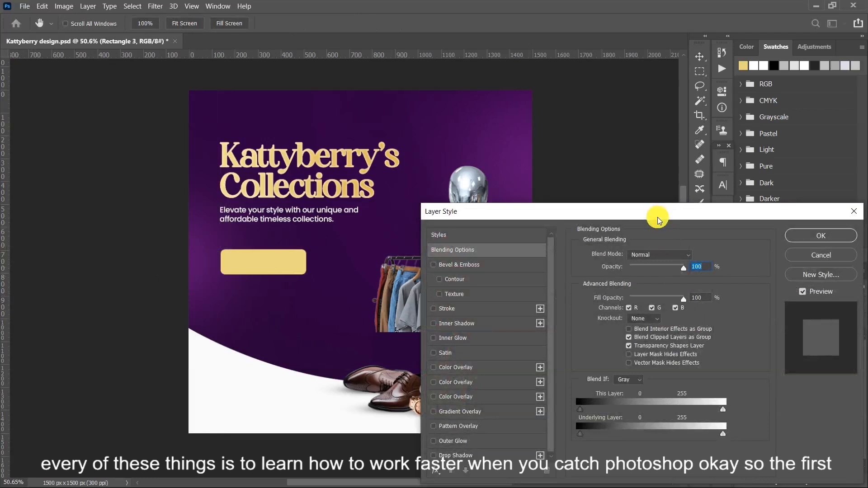
{"action": "left_click_drag", "start_coordinate": [658, 221], "coordinate": [651, 137]}
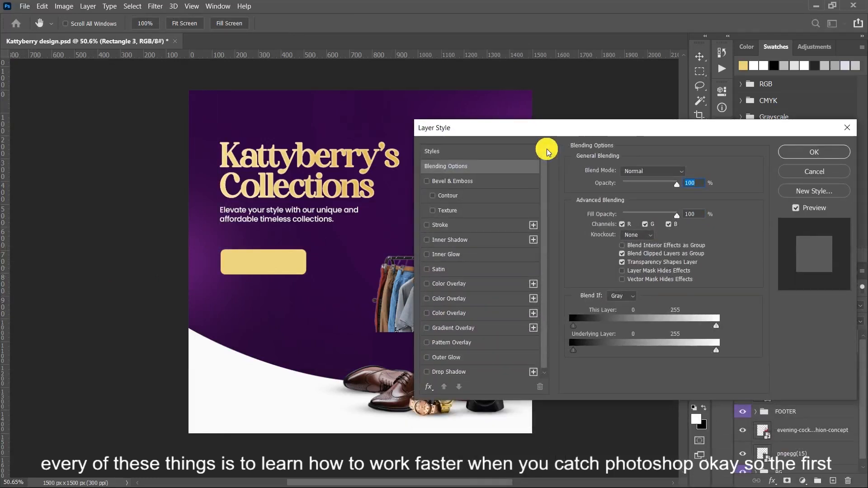
{"action": "left_click", "coordinate": [444, 259]}
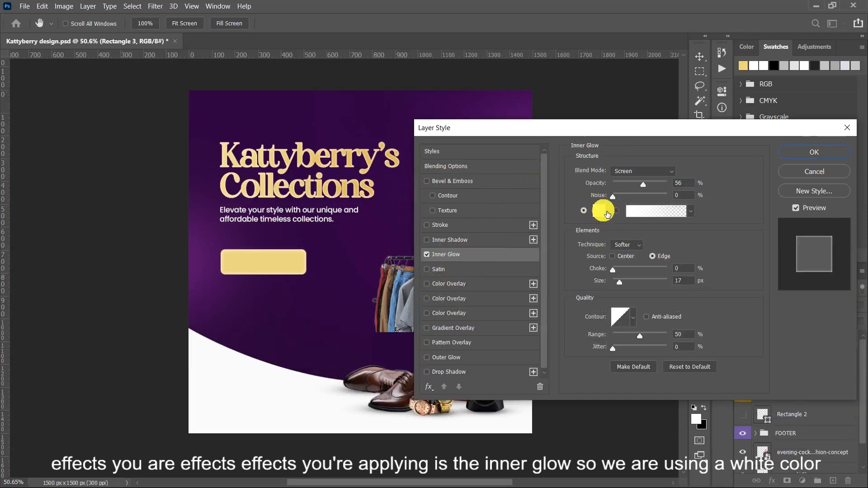
{"action": "left_click", "coordinate": [601, 210]}
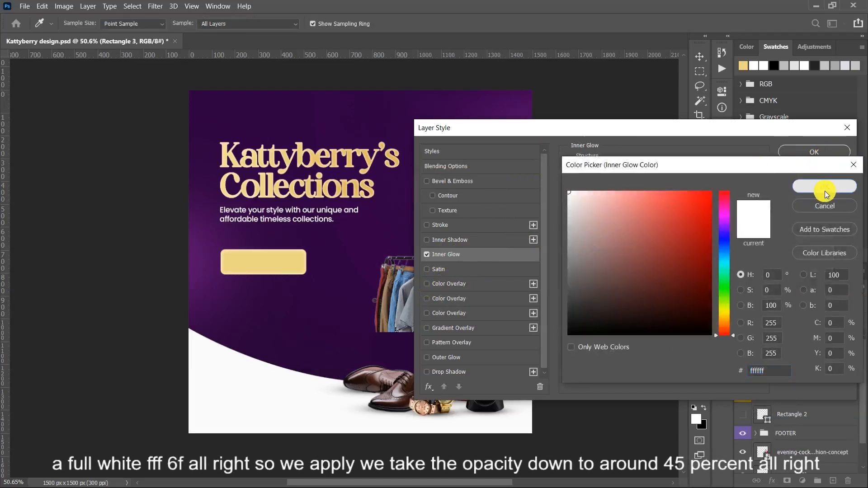
{"action": "left_click", "coordinate": [825, 188]}
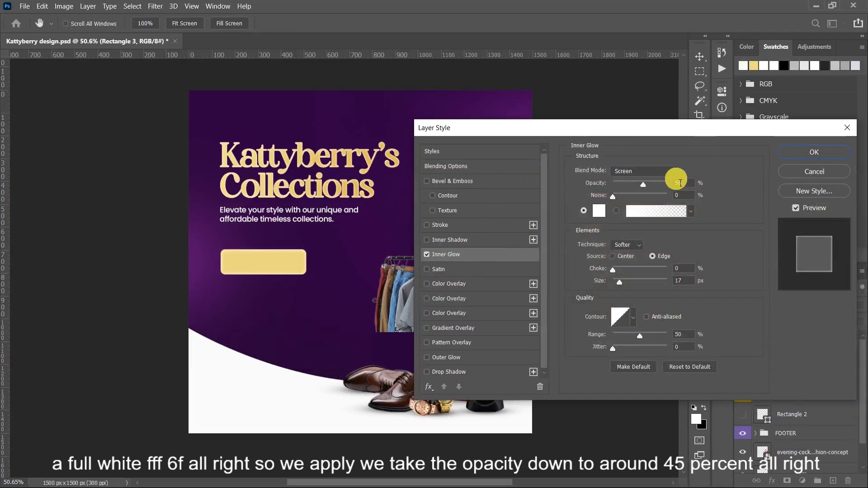
- Set the inner glow's opacity to 45% and size to 13 px, and compare the rectangle with and without it
{"action": "left_click", "coordinate": [644, 184]}
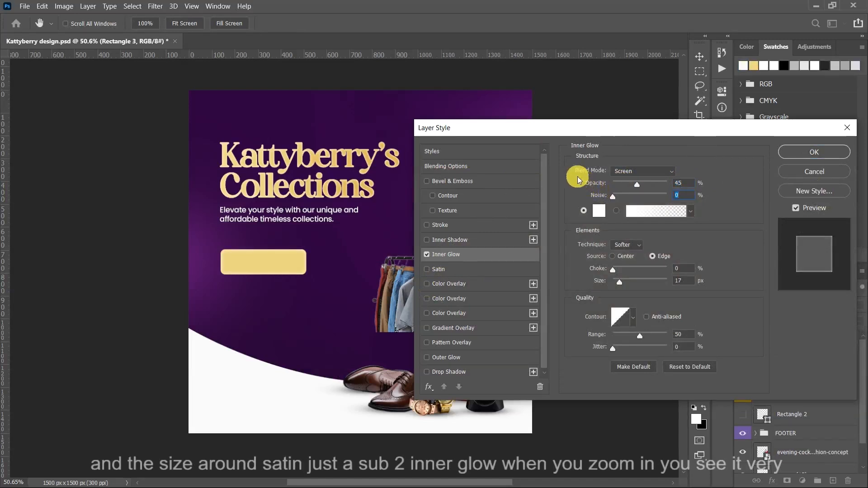
{"action": "left_click", "coordinate": [620, 283]}
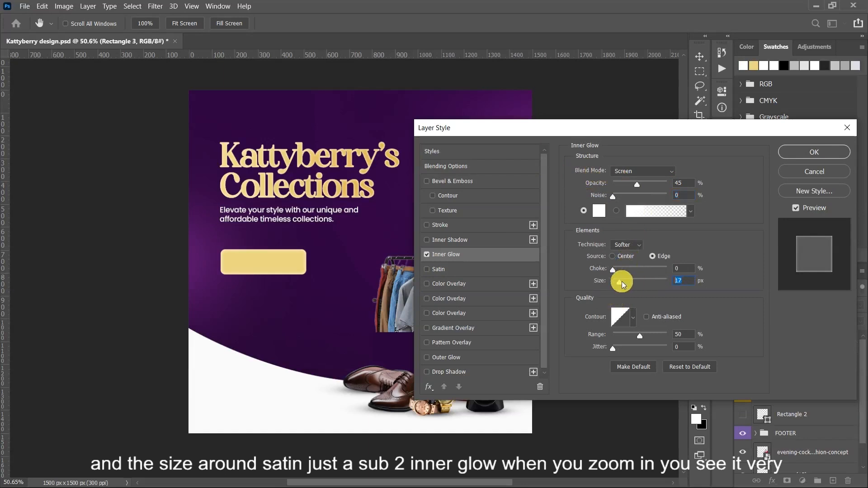
{"action": "type", "text": "13"}
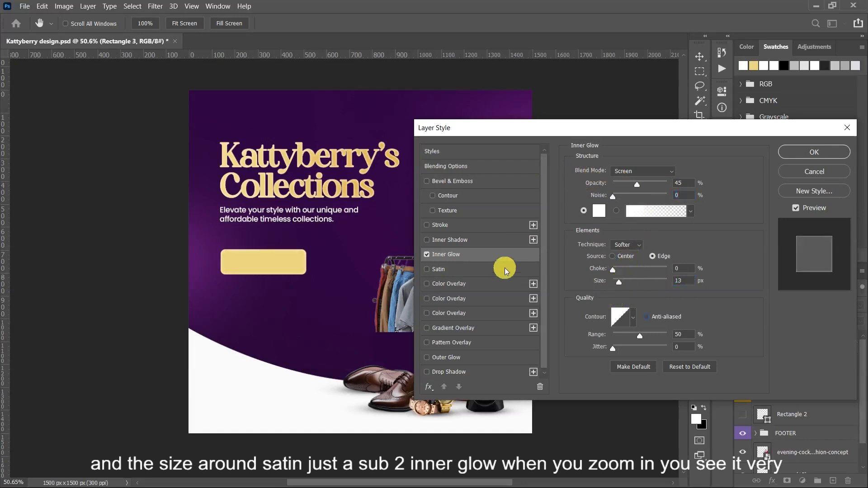
{"action": "left_click", "coordinate": [428, 255]}
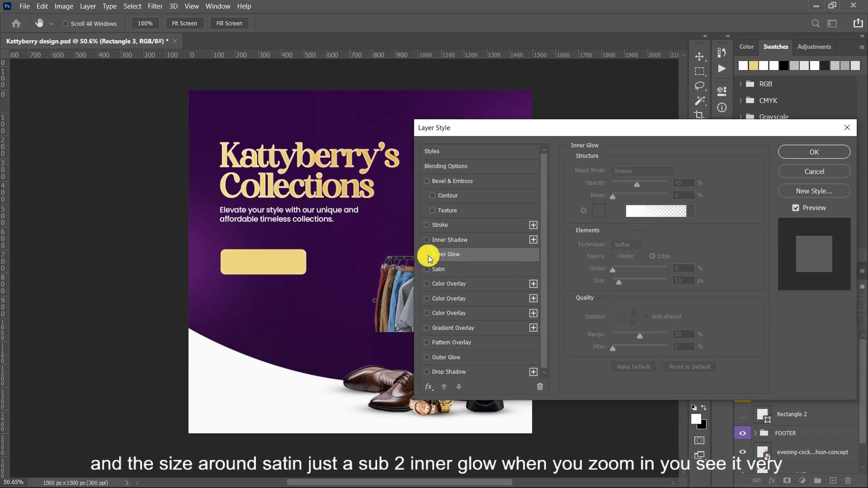
{"action": "left_click", "coordinate": [428, 256]}
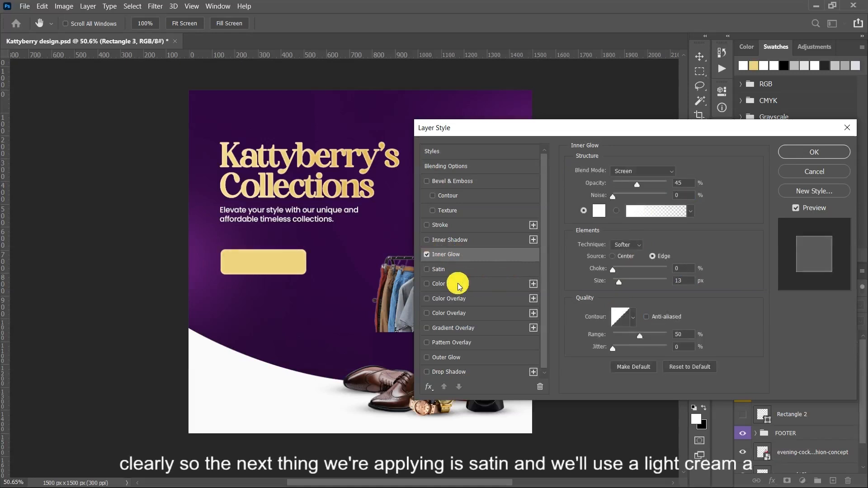
- Add a Satin effect to the gold rectangle with the light cream colour f9f2c6
{"action": "left_click", "coordinate": [436, 270]}
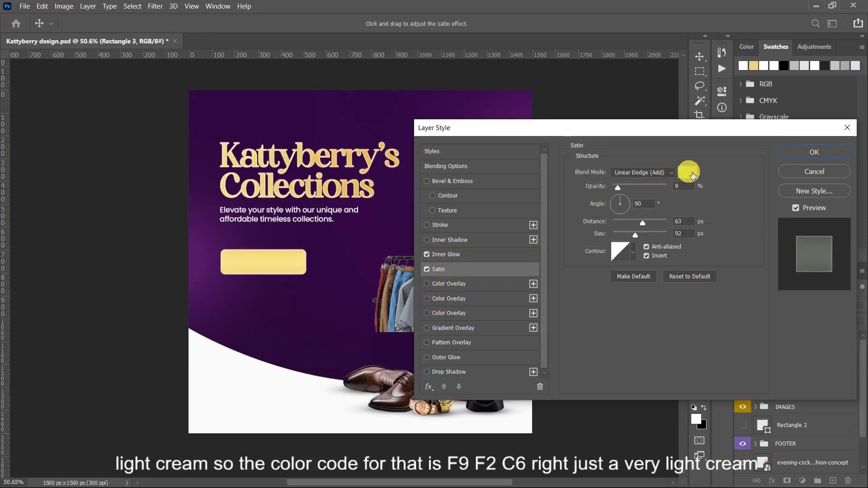
{"action": "left_click", "coordinate": [687, 173]}
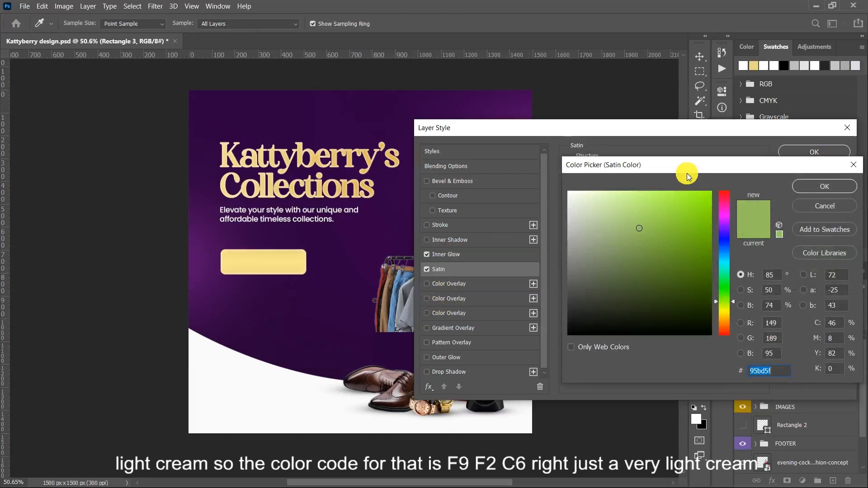
{"action": "type", "text": "f9"}
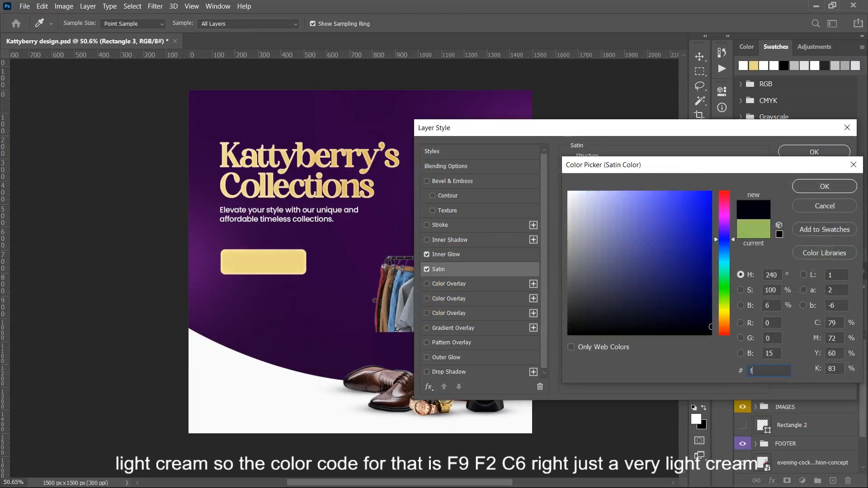
{"action": "type", "text": "f2"}
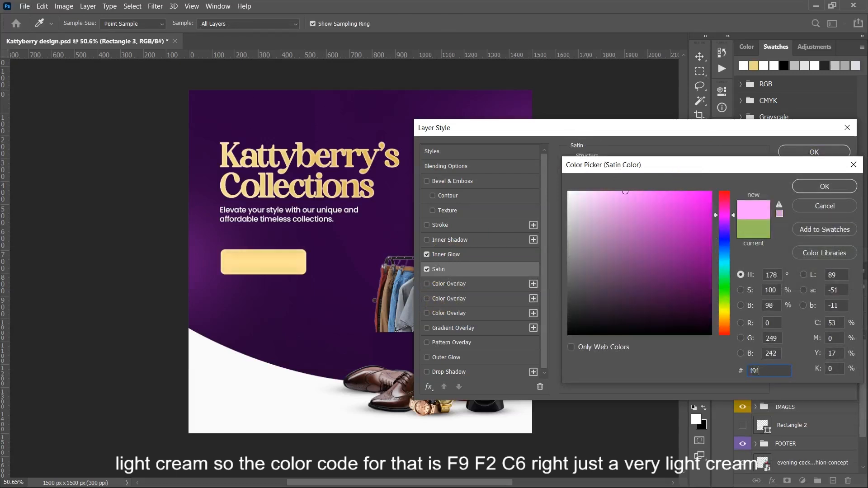
{"action": "type", "text": "c6"}
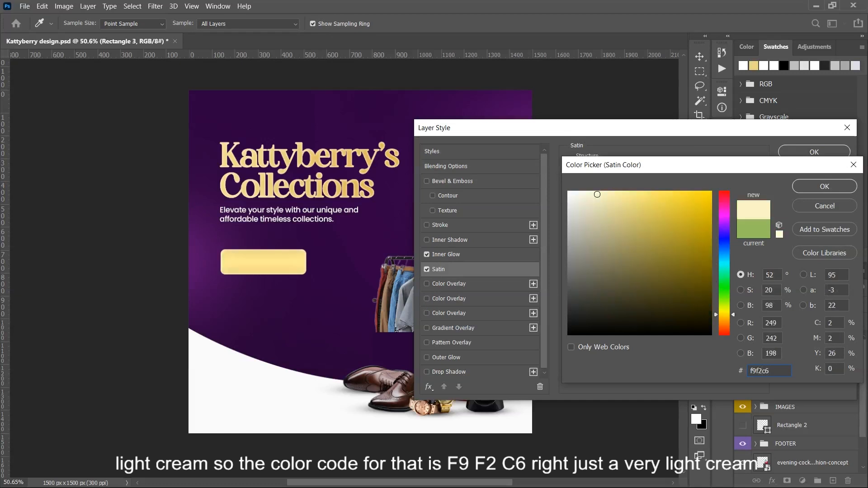
{"action": "left_click", "coordinate": [820, 182]}
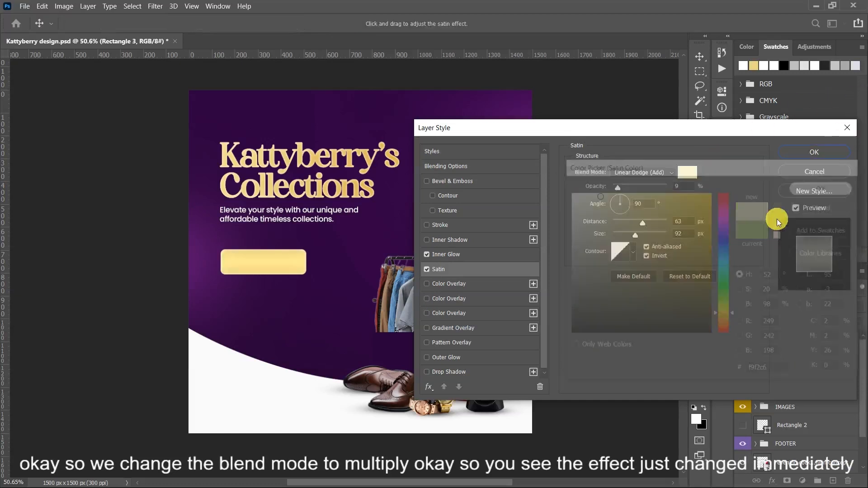
- Change the satin's blend mode to Multiply and compare the rectangle with and without the effect up close
{"action": "left_click", "coordinate": [644, 176]}
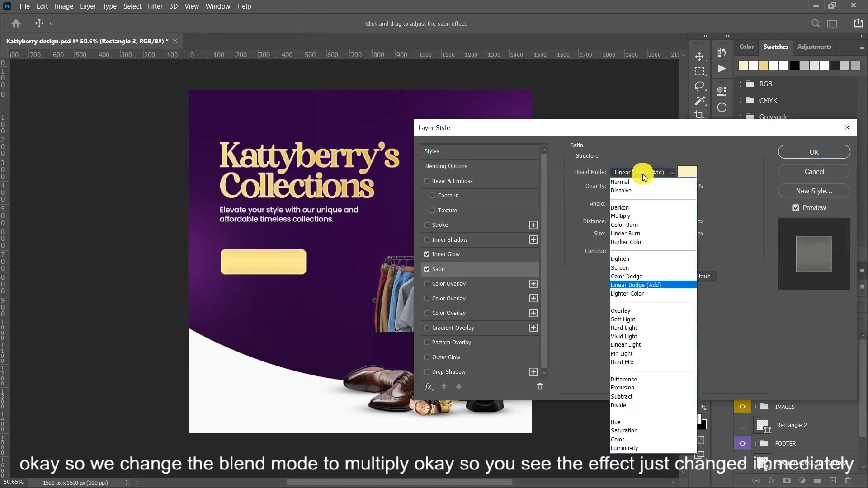
{"action": "left_click", "coordinate": [639, 216]}
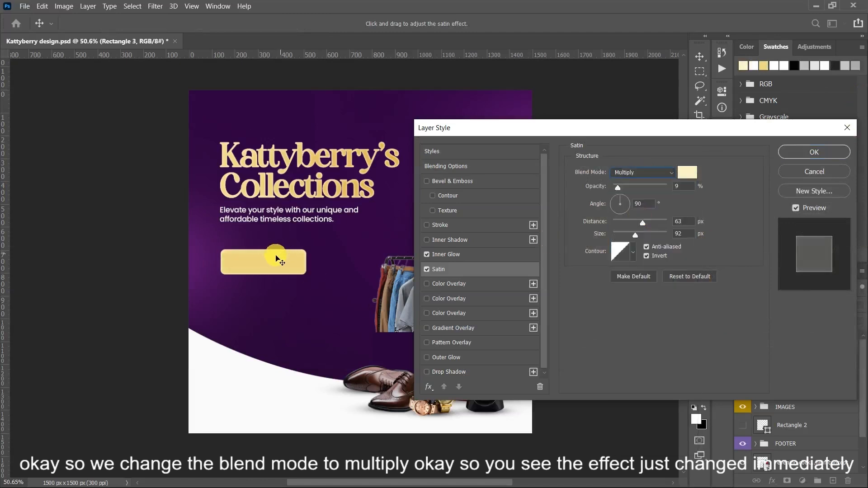
{"action": "scroll", "coordinate": [304, 244], "scroll_direction": "up", "scroll_amount": 2}
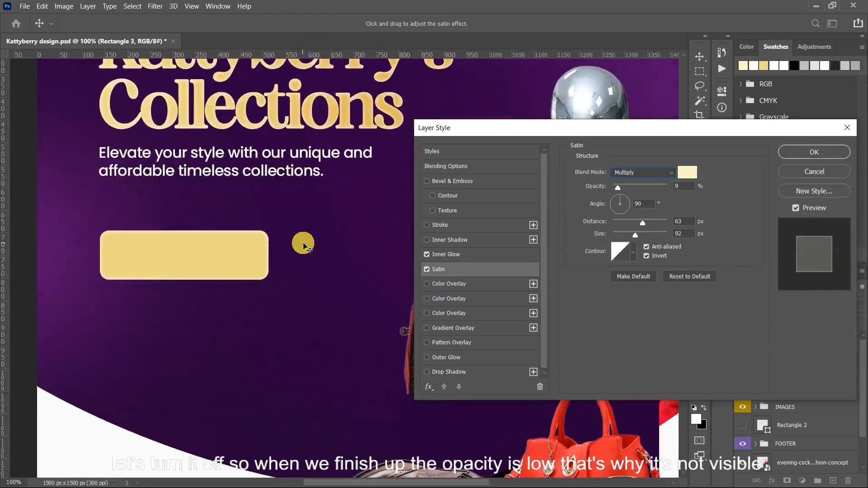
{"action": "left_click", "coordinate": [429, 271]}
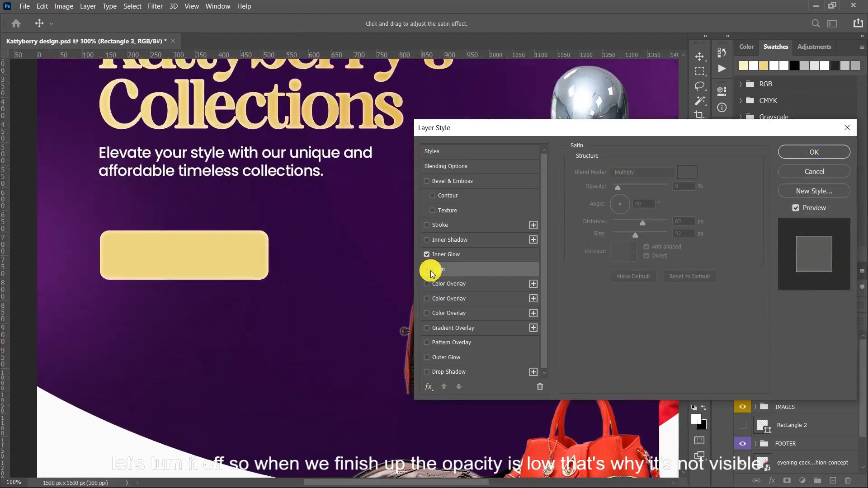
{"action": "left_click", "coordinate": [429, 271]}
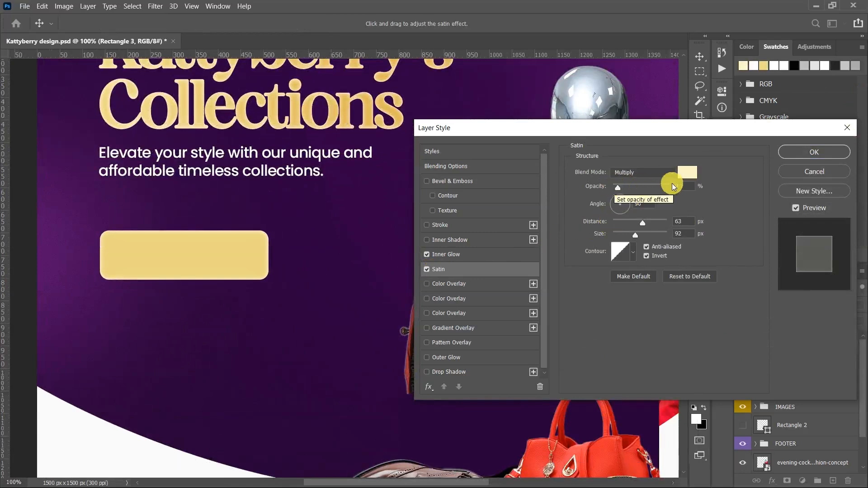
- Set the satin's opacity to 90% and check its effect by switching it off and on
{"action": "type", "text": "0"}
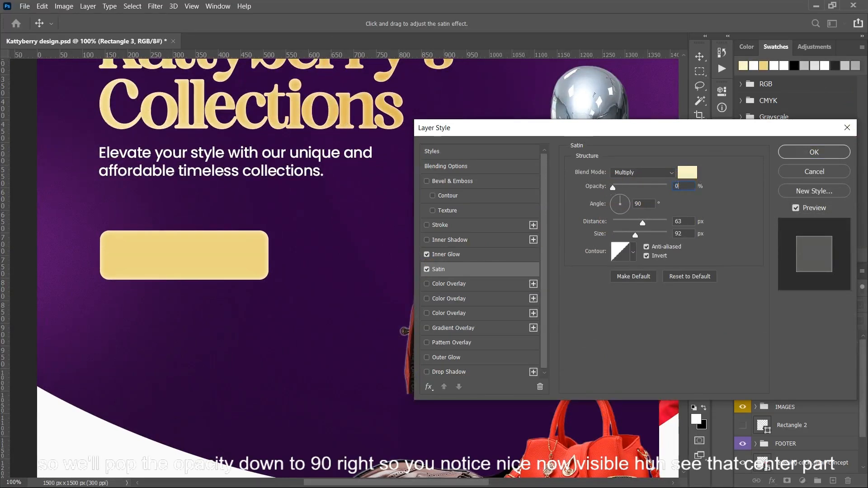
{"action": "type", "text": "0"}
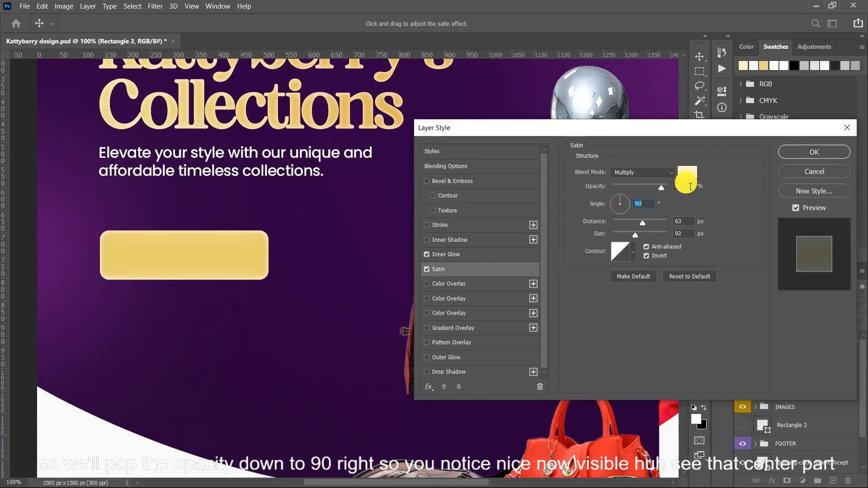
{"action": "left_click", "coordinate": [427, 269]}
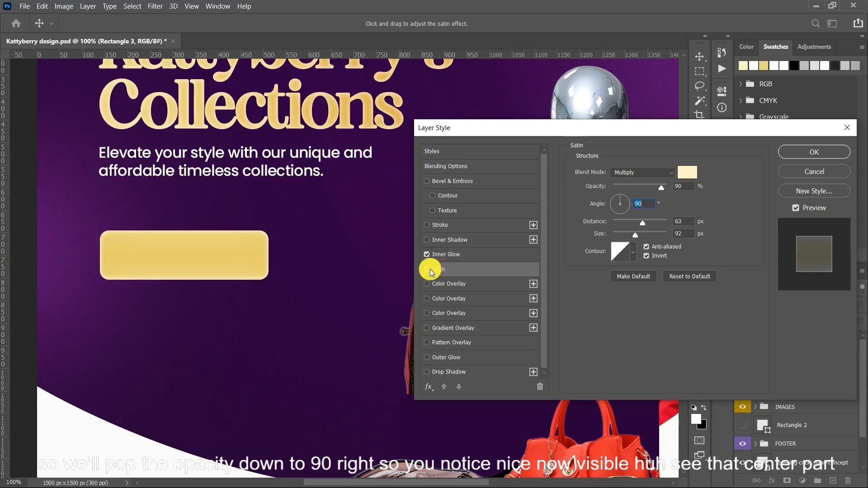
{"action": "left_click", "coordinate": [427, 270]}
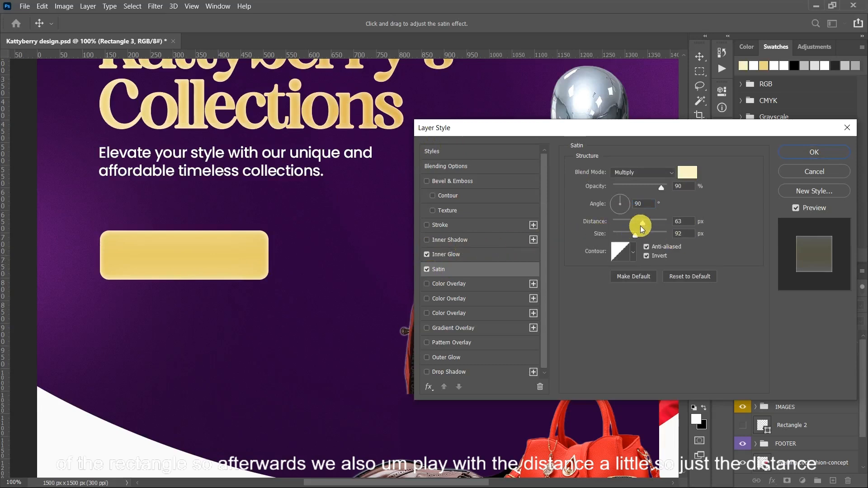
- Set the satin's distance to 50 px and size to 80 px, and compare the rectangle with and without it
{"action": "left_click", "coordinate": [643, 222]}
{"action": "type", "text": "50"}
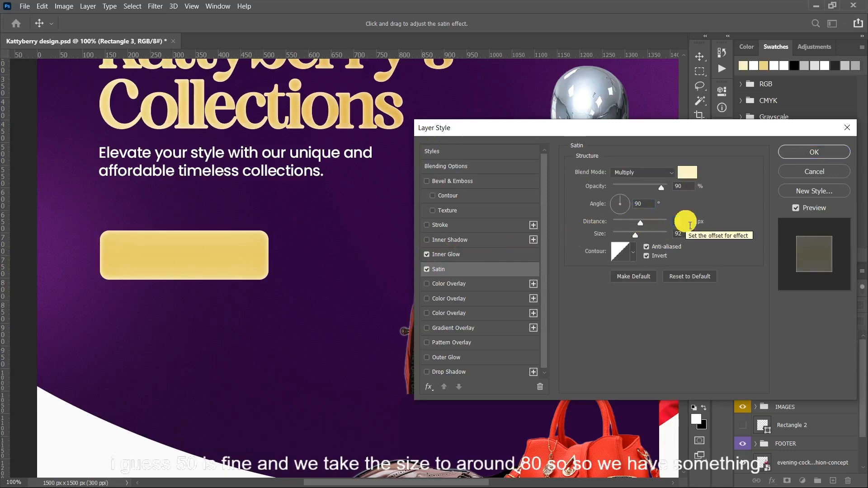
{"action": "key", "text": "Tab"}
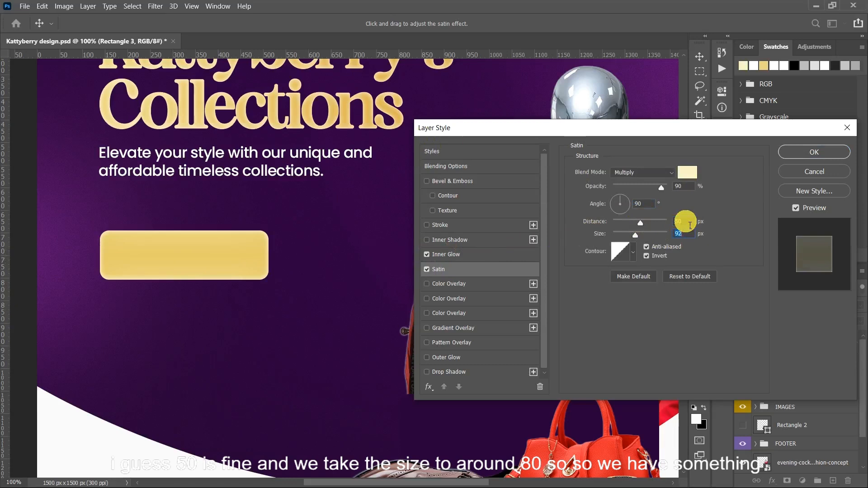
{"action": "type", "text": "80"}
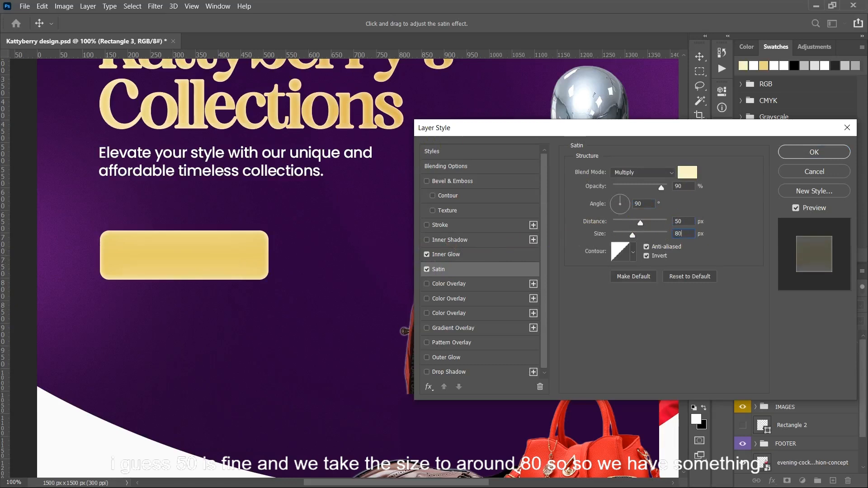
{"action": "left_click", "coordinate": [428, 270]}
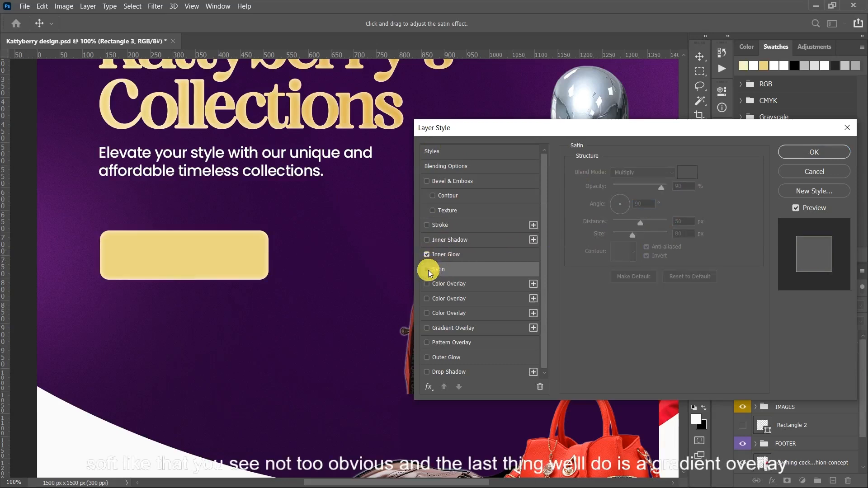
{"action": "left_click", "coordinate": [428, 270]}
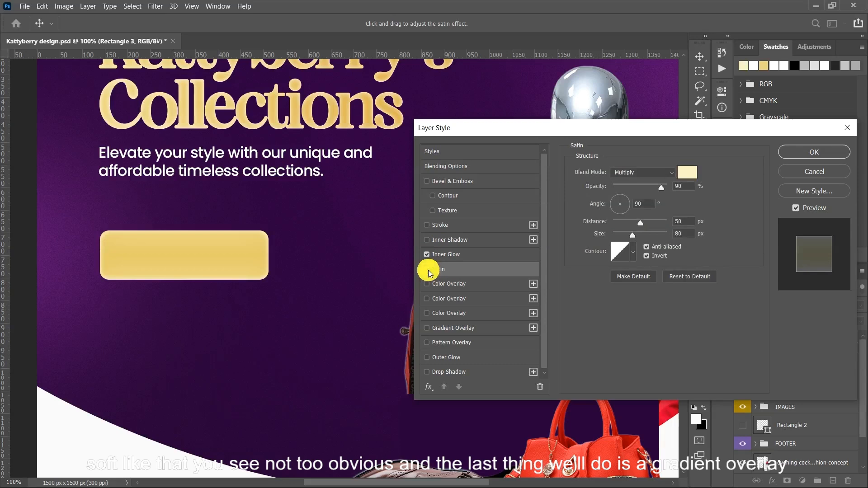
- Add a linear Gradient Overlay at 0° to the gold rectangle and set the gradient's left colour stop to d7d7d7
{"action": "left_click", "coordinate": [435, 331]}
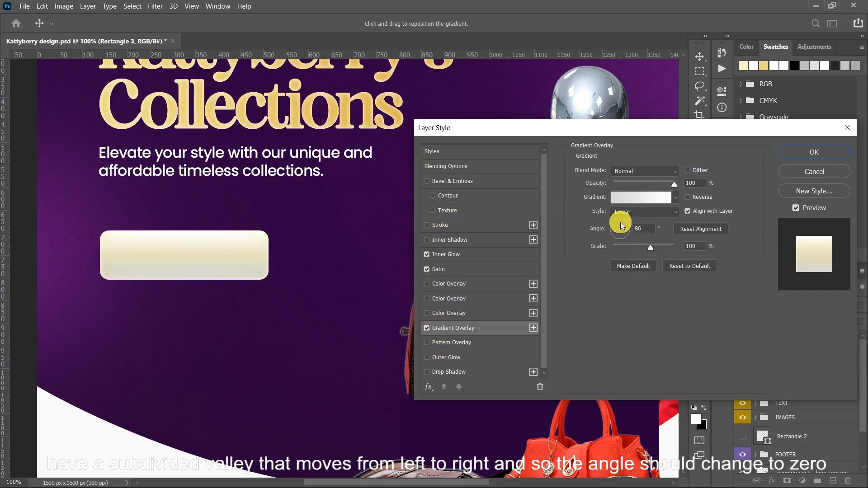
{"action": "left_click_drag", "start_coordinate": [620, 227], "coordinate": [638, 233]}
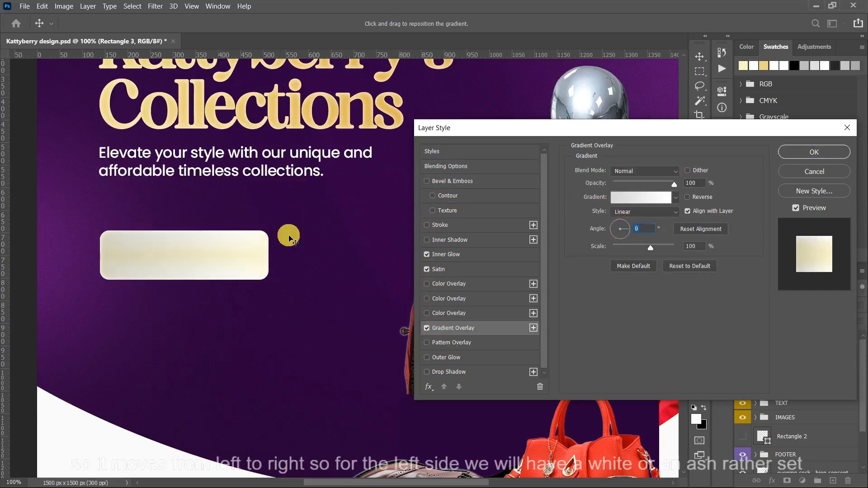
{"action": "left_click", "coordinate": [641, 194]}
{"action": "double_click", "coordinate": [512, 314]}
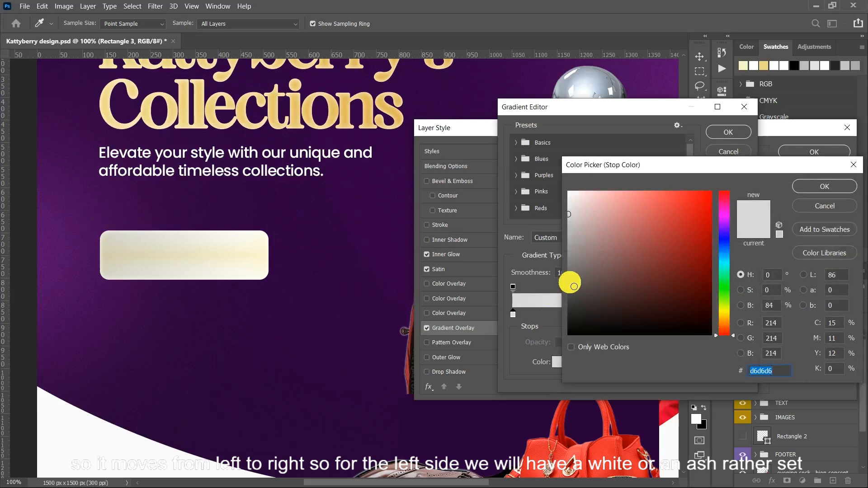
{"action": "type", "text": "d7d7d"}
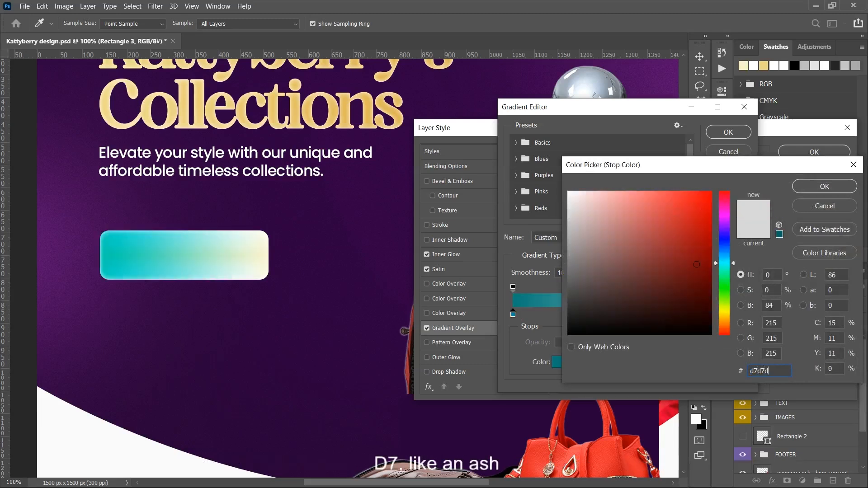
{"action": "type", "text": "7"}
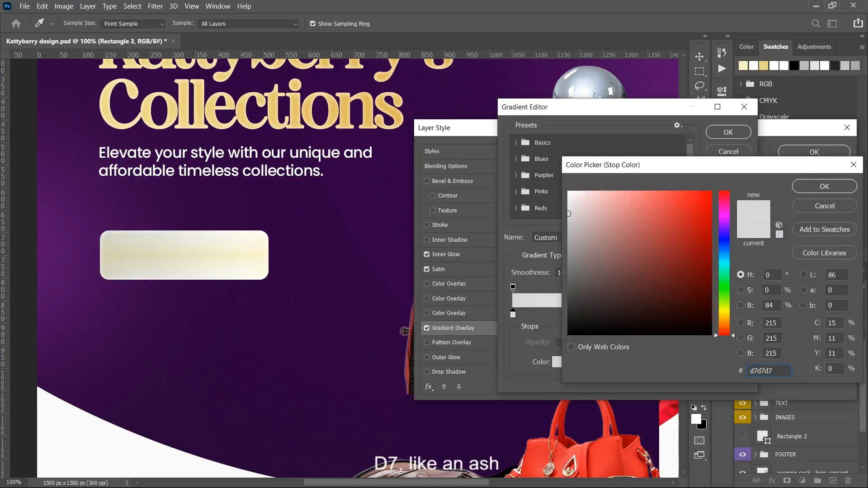
{"action": "left_click", "coordinate": [822, 188]}
- Set the gradient's right colour stop to e1b456 and accept the gradient
{"action": "double_click", "coordinate": [741, 315]}
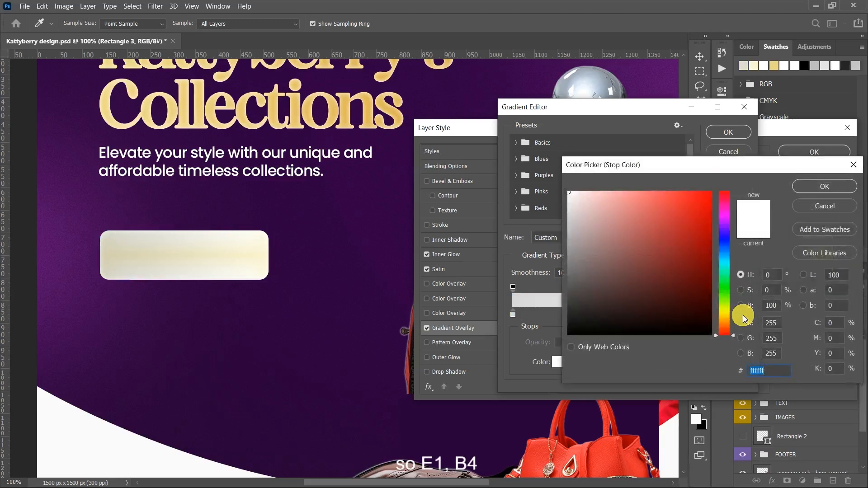
{"action": "type", "text": "e1b4"}
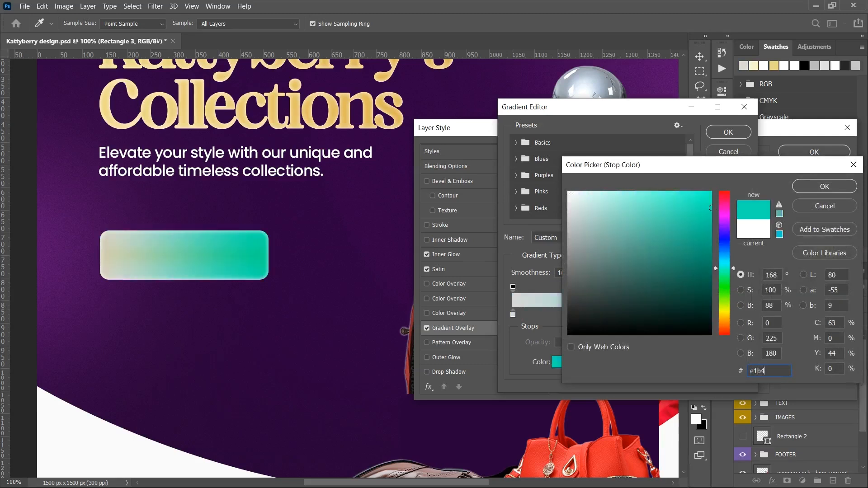
{"action": "type", "text": "56"}
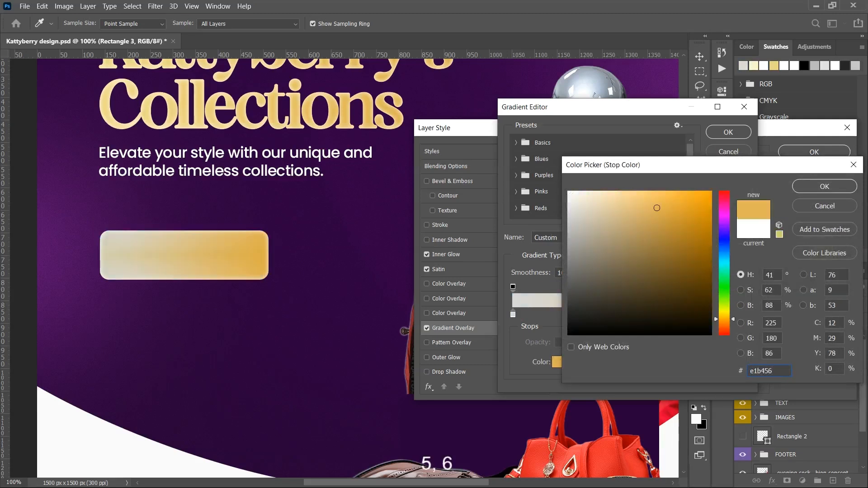
{"action": "left_click", "coordinate": [809, 182]}
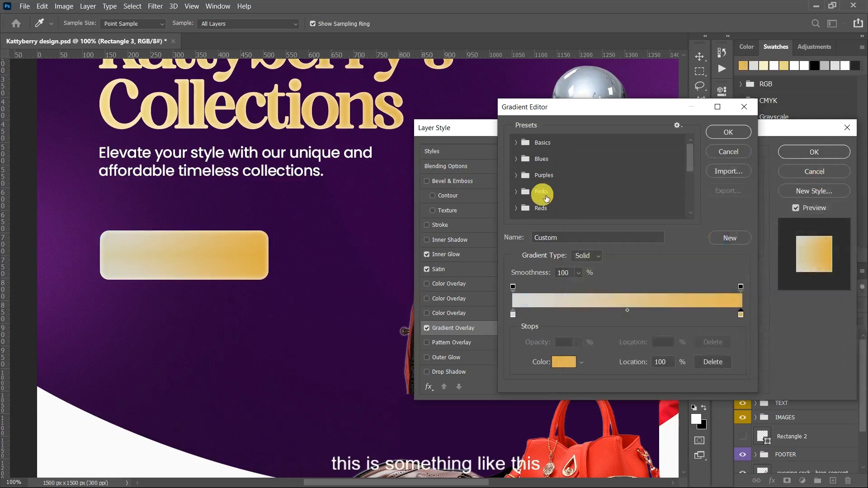
{"action": "left_click", "coordinate": [725, 134]}
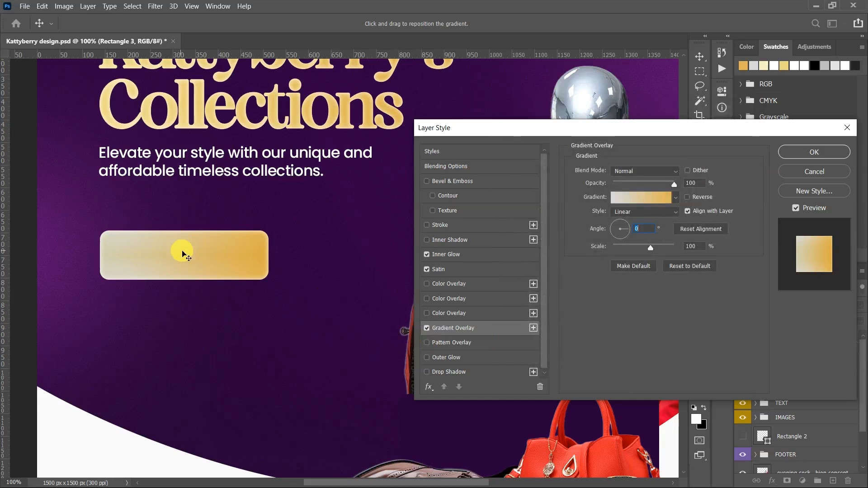
- Reposition the gradient so more gold covers the rectangle, and apply the layer style
{"action": "mouse_move", "coordinate": [182, 255]}
{"action": "left_mouse_down"}
{"action": "mouse_move", "coordinate": [157, 256]}
{"action": "mouse_move", "coordinate": [185, 260]}
{"action": "left_mouse_up"}
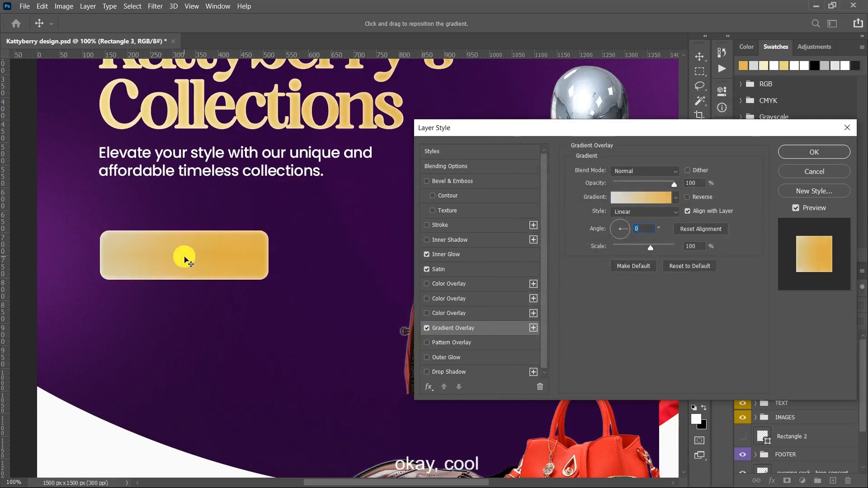
{"action": "left_click", "coordinate": [797, 157]}
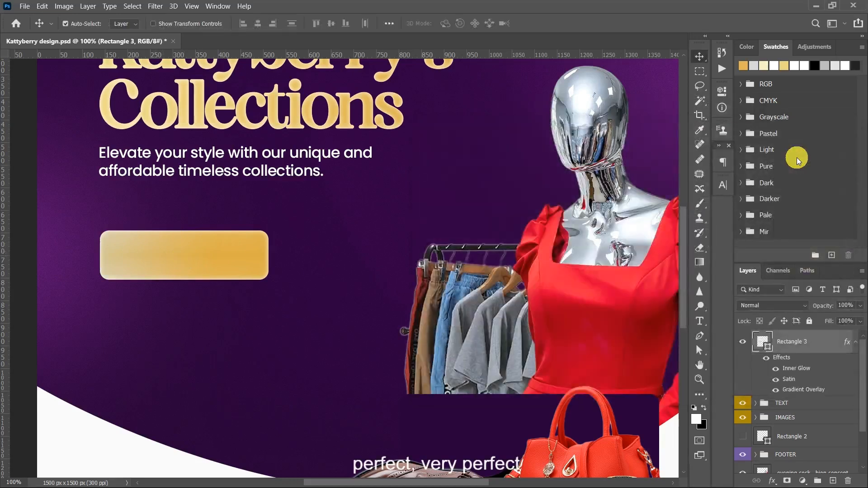
{"action": "key", "text": "ctrl+minus"}
{"action": "key", "text": "ctrl+minus"}
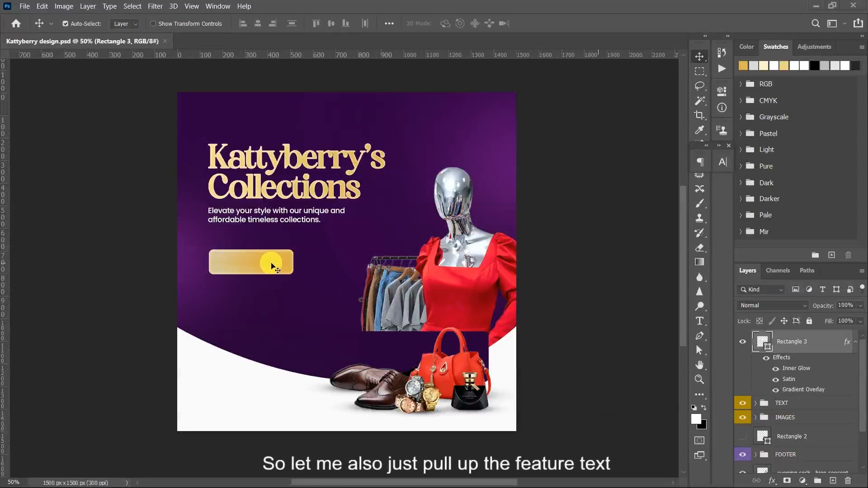
- Reduce the gold rectangle's height to about 85% and move it up 20 px towards the tagline
{"action": "key", "text": "ctrl+t"}
{"action": "left_click_drag", "start_coordinate": [250, 274], "coordinate": [252, 271]}
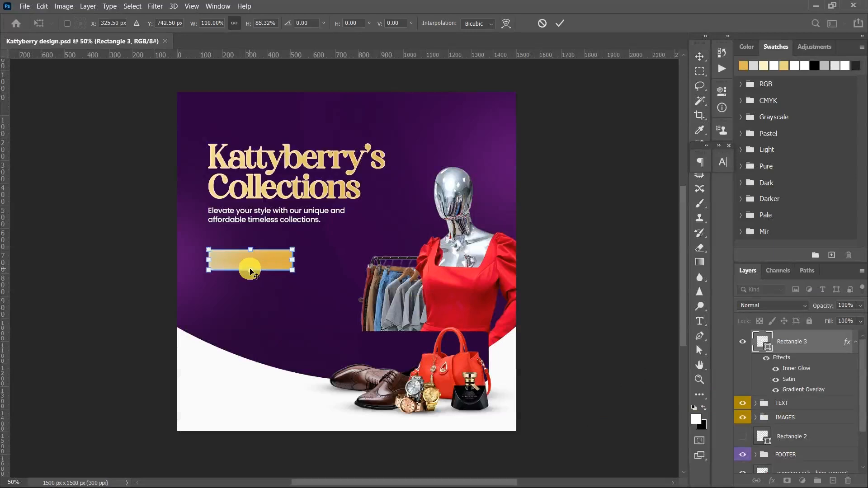
{"action": "key", "text": "Return"}
{"action": "key", "text": "shift+Up"}
{"action": "key", "text": "shift+Up"}
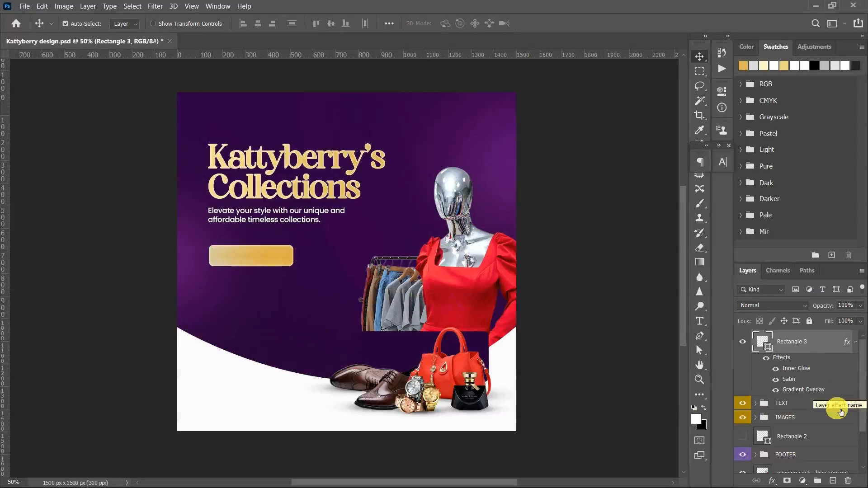
- Create a text box on a new layer below the gold rectangle and paste the list Clothes, Bags, Shoes, Slippers, Scarfs
{"action": "left_click", "coordinate": [833, 480]}
{"action": "key", "text": "t"}
{"action": "left_click_drag", "start_coordinate": [208, 281], "coordinate": [285, 349]}
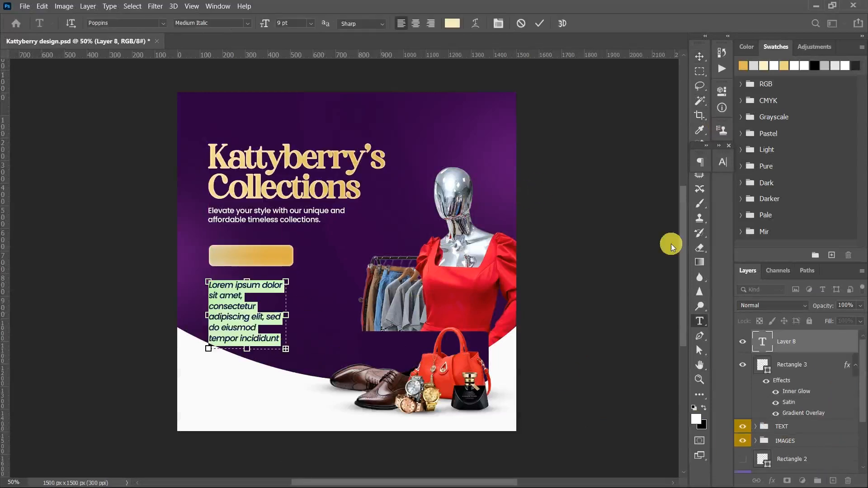
{"action": "type", "text": "Clothes Bags Shoes Slippers Scarfs"}
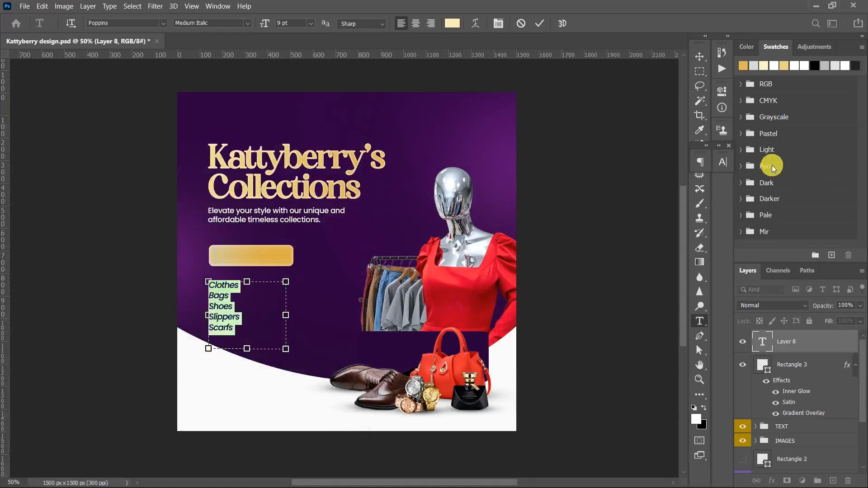
- Format the product list at 8.77 pt with 11 pt leading and the cream colour f8ebb9
{"action": "key", "text": "ctrl+t"}
{"action": "type", "text": "8.77"}
{"action": "key", "text": "Return"}
{"action": "left_click_drag", "start_coordinate": [690, 191], "coordinate": [627, 196]}
{"action": "type", "text": "11"}
{"action": "key", "text": "Return"}
{"action": "left_click", "coordinate": [687, 223]}
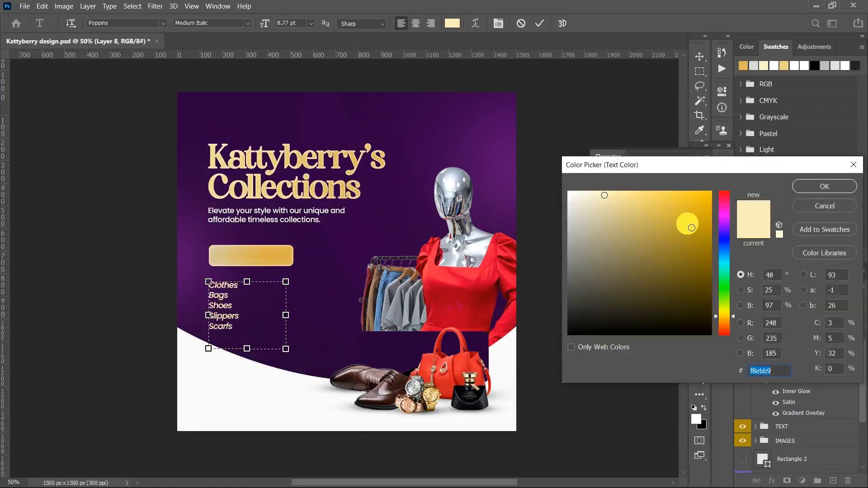
{"action": "left_click", "coordinate": [815, 186]}
{"action": "left_click", "coordinate": [542, 26]}
- Move the product list up and to the right so it sits indented just below the gold rectangle
{"action": "key", "text": "v"}
{"action": "key", "text": "shift+Right"}
{"action": "key", "text": "shift+Right"}
{"action": "key", "text": "shift+Right"}
{"action": "key", "text": "shift+Up"}
{"action": "key", "text": "shift+Up"}
{"action": "key", "text": "shift+Right"}
{"action": "key", "text": "shift+Right"}
- Duplicate the list as a second column beside it and replace its text with Condom Boxers, Perfumes, Home Decor items, Night wears
{"action": "key", "text": "ctrl+j"}
{"action": "key", "text": "shift+Right"}
{"action": "key", "text": "shift+Right"}
{"action": "key", "text": "shift+Right"}
{"action": "key", "text": "shift+Right"}
{"action": "key", "text": "shift+Right"}
{"action": "key", "text": "shift+Right"}
{"action": "key", "text": "shift+Right"}
{"action": "key", "text": "shift+Right"}
{"action": "key", "text": "shift+Right"}
{"action": "key", "text": "shift+Right"}
{"action": "key", "text": "shift+Right"}
{"action": "key", "text": "shift+Right"}
{"action": "key", "text": "shift+Right"}
{"action": "key", "text": "shift+Right"}
{"action": "key", "text": "shift+Right"}
{"action": "key", "text": "shift+Right"}
{"action": "key", "text": "shift+Right"}
{"action": "key", "text": "shift+Right"}
{"action": "key", "text": "shift+Right"}
{"action": "key", "text": "shift+Right"}
{"action": "left_click", "coordinate": [705, 179]}
{"action": "left_click", "coordinate": [529, 479]}
{"action": "left_click_drag", "start_coordinate": [580, 196], "coordinate": [516, 164]}
{"action": "double_click", "coordinate": [287, 290]}
{"action": "key", "text": "ctrl+a"}
{"action": "type", "text": "Condom Boxers Perfumes Home Decor items Night wears"}
{"action": "left_click", "coordinate": [542, 26]}
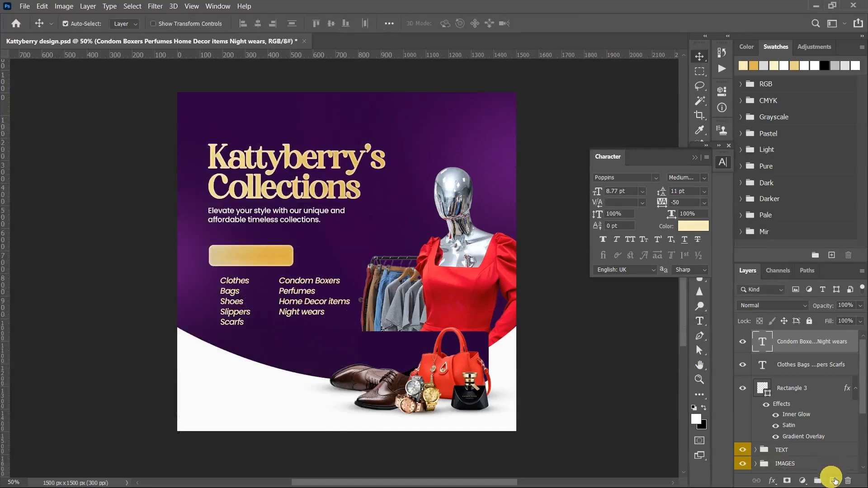
- Draw a 20 by 20 px circle on a new layer, fill it with fbf5b7 and place it as a bullet beside Clothes
{"action": "left_click", "coordinate": [833, 480]}
{"action": "key", "text": "u"}
{"action": "right_click", "coordinate": [700, 395]}
{"action": "left_click", "coordinate": [750, 438]}
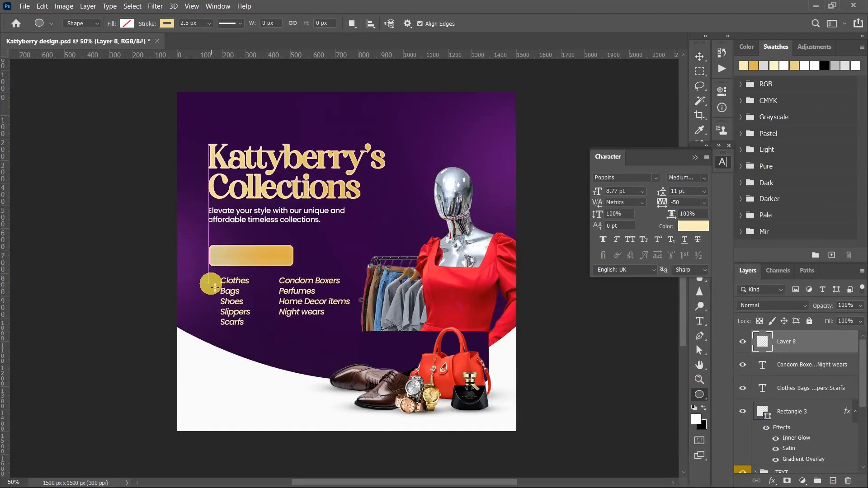
{"action": "left_click_drag", "start_coordinate": [204, 279], "coordinate": [208, 284]}
{"action": "left_click", "coordinate": [598, 177]}
{"action": "left_click", "coordinate": [605, 198]}
{"action": "left_click", "coordinate": [740, 198]}
{"action": "type", "text": "fbf5b7"}
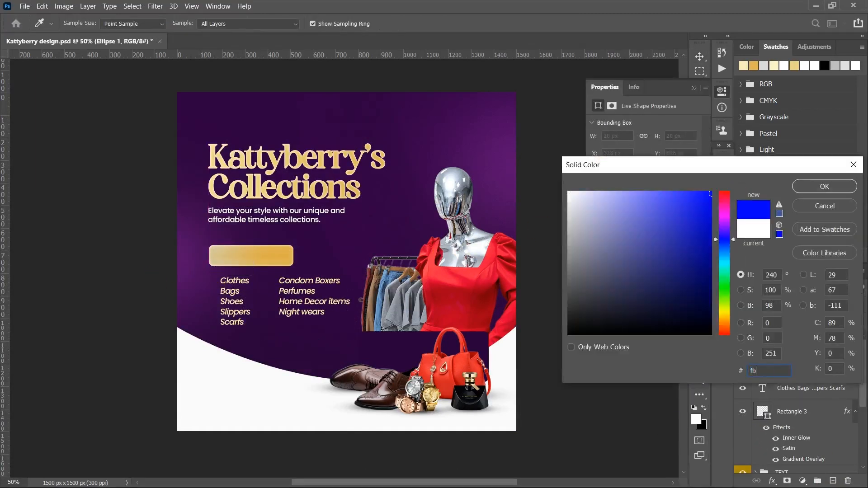
{"action": "key", "text": "Return"}
{"action": "key", "text": "v"}
{"action": "left_click_drag", "start_coordinate": [206, 281], "coordinate": [207, 280]}
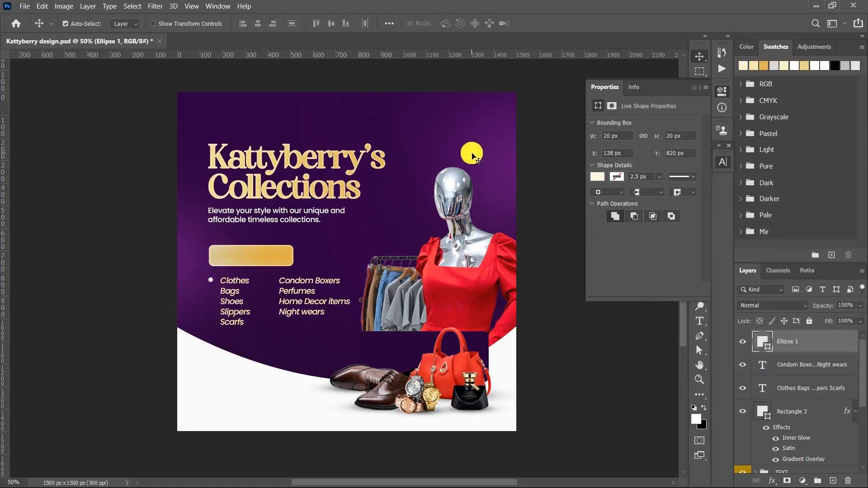
- Duplicate the bullet down the first column so each of the five list items has one
{"action": "key", "text": "ctrl+alt+shift+t"}
{"action": "key", "text": "ctrl+alt+shift+t"}
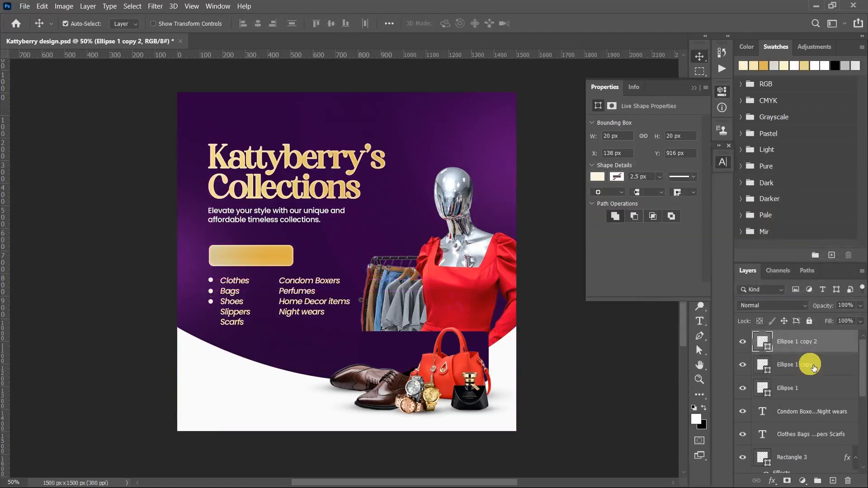
{"action": "left_click", "coordinate": [814, 390], "text": "shift"}
{"action": "key", "text": "ctrl+j"}
{"action": "key", "text": "shift+Down"}
{"action": "key", "text": "shift+Down"}
{"action": "key", "text": "shift+Down"}
{"action": "key", "text": "shift+Down"}
{"action": "key", "text": "shift+Down"}
{"action": "key", "text": "shift+Down"}
{"action": "key", "text": "shift+Down"}
{"action": "key", "text": "shift+Down"}
{"action": "key", "text": "shift+Down"}
{"action": "key", "text": "shift+Down"}
{"action": "key", "text": "shift+Down"}
{"action": "key", "text": "shift+Down"}
{"action": "key", "text": "shift+Down"}
{"action": "key", "text": "shift+Down"}
{"action": "left_click", "coordinate": [838, 338]}
{"action": "key", "text": "Delete"}
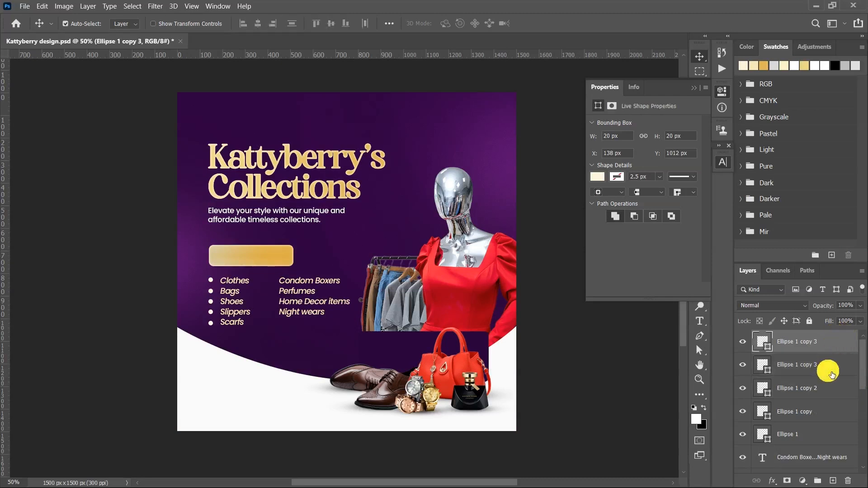
- Duplicate four of the bullets and move the copies beside the second column's items
{"action": "left_click", "coordinate": [809, 432]}
{"action": "left_click", "coordinate": [811, 368], "text": "shift"}
{"action": "key", "text": "ctrl+j"}
{"action": "key", "text": "shift+Right"}
{"action": "key", "text": "shift+Right"}
{"action": "key", "text": "shift+Right"}
{"action": "key", "text": "shift+Right"}
{"action": "key", "text": "shift+Right"}
{"action": "key", "text": "shift+Right"}
{"action": "key", "text": "shift+Right"}
{"action": "key", "text": "shift+Right"}
{"action": "key", "text": "shift+Right"}
{"action": "key", "text": "shift+Right"}
{"action": "key", "text": "shift+Right"}
{"action": "key", "text": "shift+Right"}
{"action": "key", "text": "shift+Right"}
{"action": "key", "text": "shift+Right"}
{"action": "key", "text": "shift+Right"}
{"action": "key", "text": "shift+Right"}
{"action": "key", "text": "shift+Right"}
{"action": "key", "text": "shift+Right"}
{"action": "key", "text": "shift+Right"}
{"action": "key", "text": "shift+Right"}
{"action": "key", "text": "shift+Right"}
{"action": "key", "text": "shift+Right"}
{"action": "key", "text": "shift+Right"}
{"action": "key", "text": "shift+Right"}
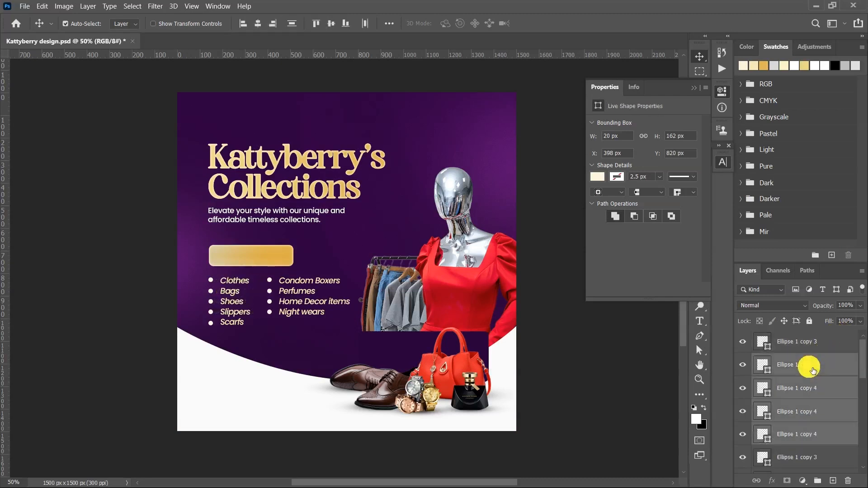
- Shift the second column and its bullets left towards the first column, and nudge the first list's text closer to its bullets
{"action": "left_click", "coordinate": [302, 299]}
{"action": "key", "text": "shift+Left"}
{"action": "key", "text": "shift+Left"}
{"action": "key", "text": "shift+Left"}
{"action": "key", "text": "shift+Left"}
{"action": "key", "text": "Right"}
{"action": "key", "text": "Right"}
{"action": "key", "text": "Right"}
{"action": "key", "text": "Right"}
{"action": "key", "text": "Right"}
{"action": "key", "text": "Right"}
{"action": "left_click", "coordinate": [234, 293]}
{"action": "key", "text": "Left"}
{"action": "key", "text": "Left"}
{"action": "key", "text": "Left"}
{"action": "key", "text": "Left"}
{"action": "key", "text": "Left"}
{"action": "key", "text": "Left"}
{"action": "key", "text": "Left"}
{"action": "key", "text": "Left"}
- Group the gold rectangle, both lists and all bullets into a red-labelled layer group named FEATURES
{"action": "scroll", "coordinate": [804, 428], "scroll_direction": "down", "scroll_amount": 2}
{"action": "left_click", "coordinate": [804, 434]}
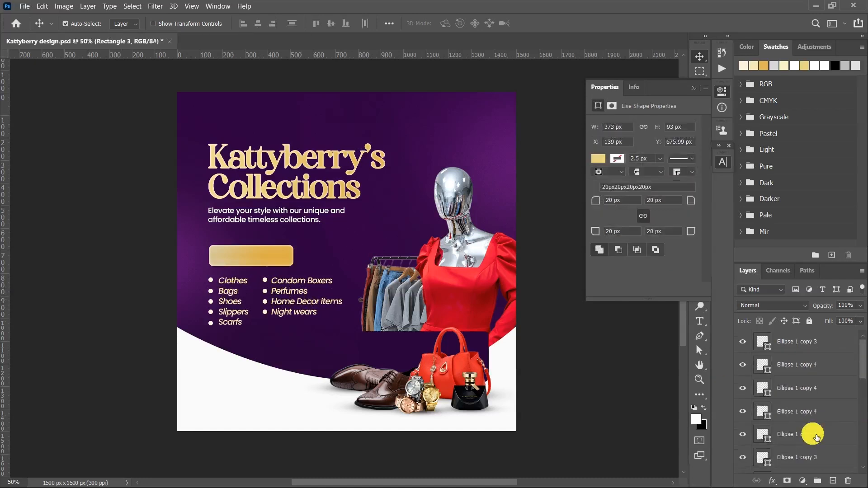
{"action": "key", "text": "ctrl+g"}
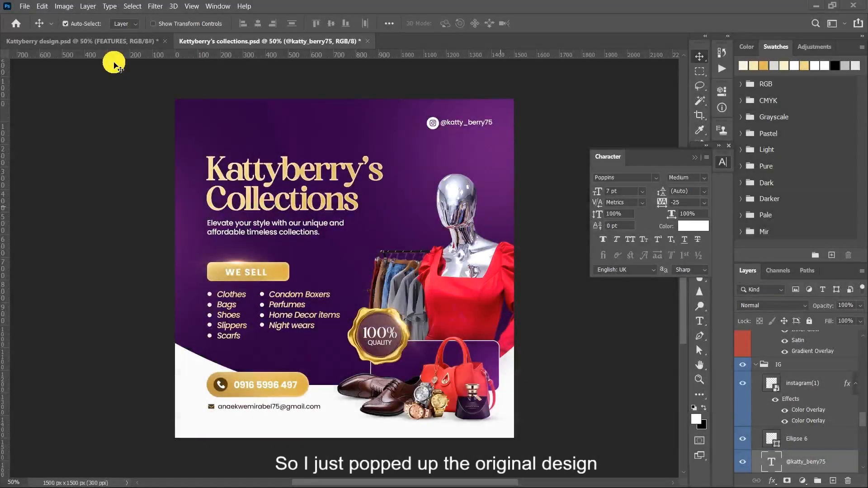
- Compare the working flyer with the original Kettyberry's collections.psd, examining its WE SELL flare and phone number box
{"action": "left_click", "coordinate": [98, 41]}
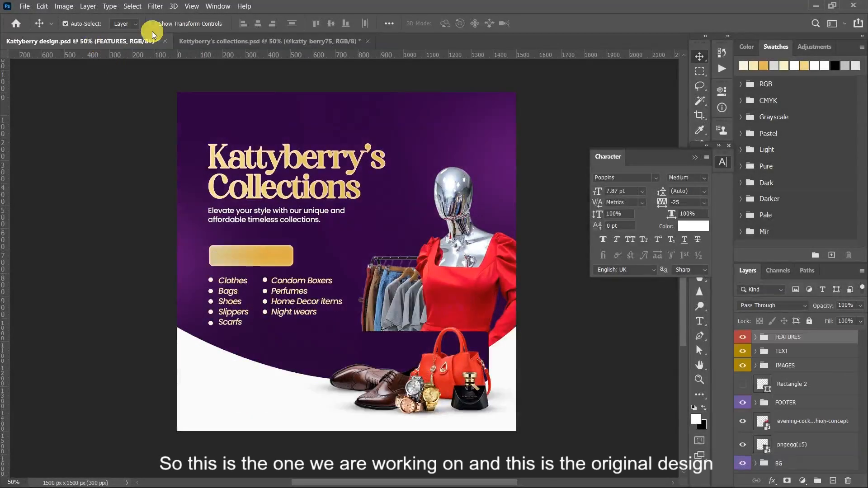
{"action": "left_click", "coordinate": [217, 41]}
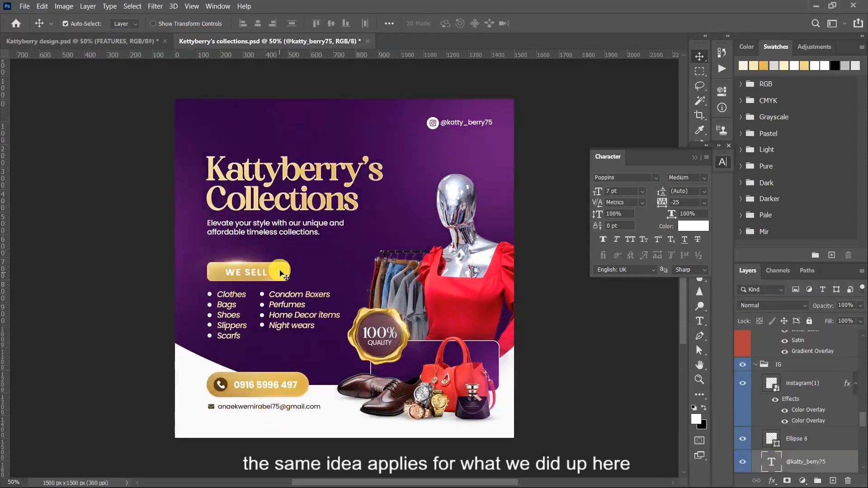
{"action": "left_click", "coordinate": [289, 277]}
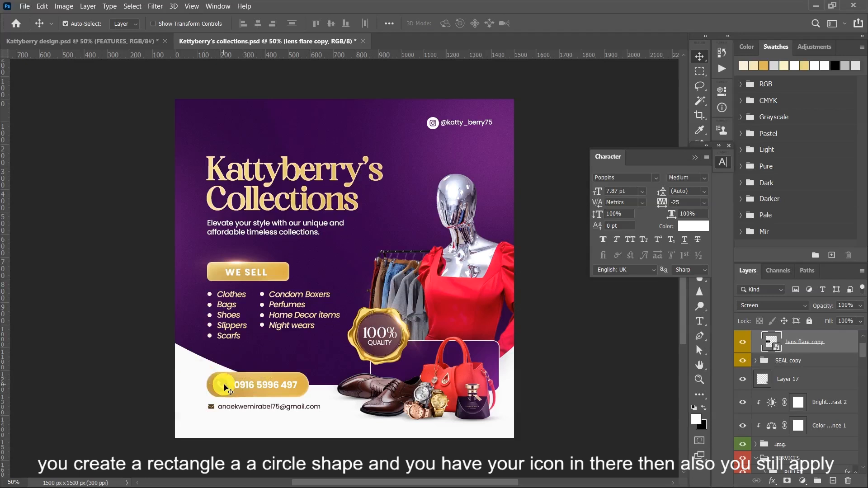
{"action": "left_click", "coordinate": [293, 382]}
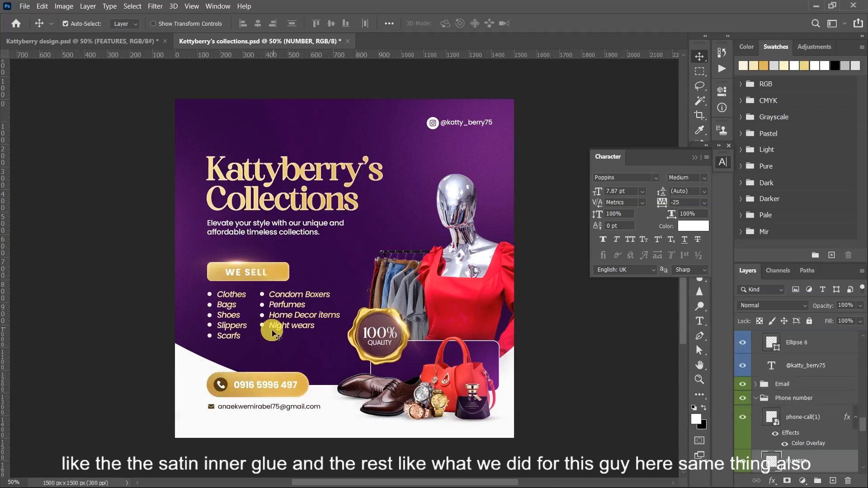
- Examine the font, weight and size of the email and Instagram handle texts in the original design
{"action": "left_click", "coordinate": [246, 408]}
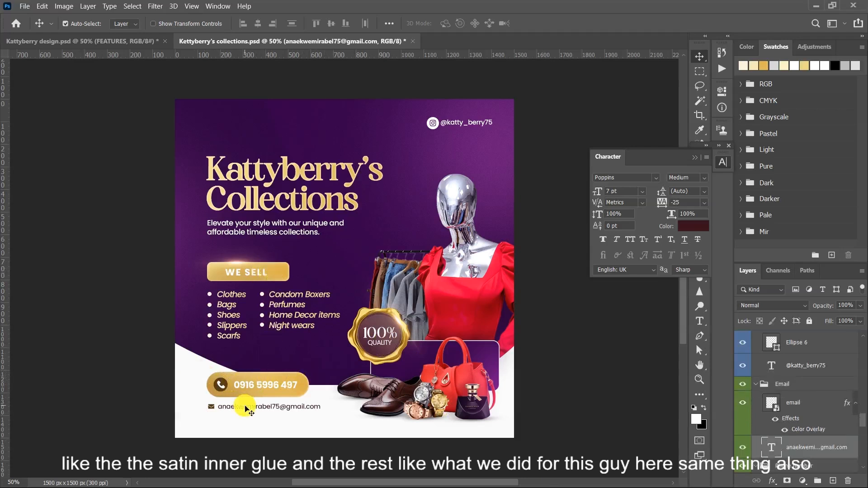
{"action": "double_click", "coordinate": [246, 408]}
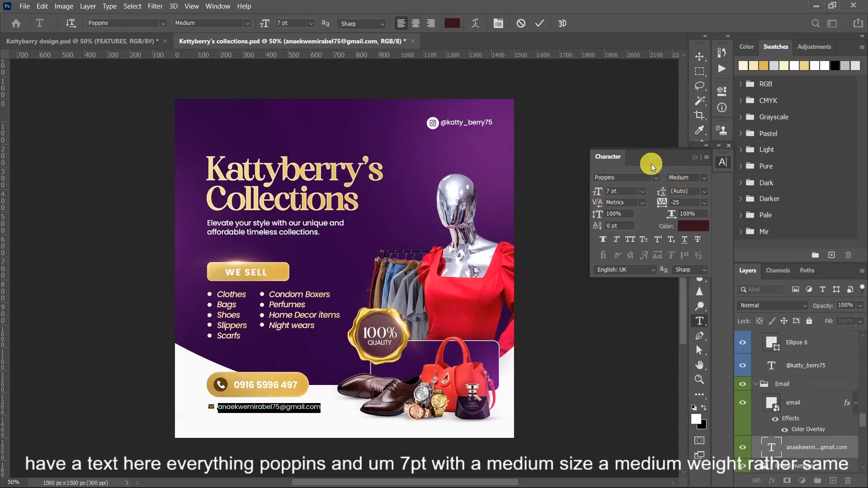
{"action": "left_click", "coordinate": [518, 25]}
{"action": "key", "text": "v"}
{"action": "left_click", "coordinate": [479, 123]}
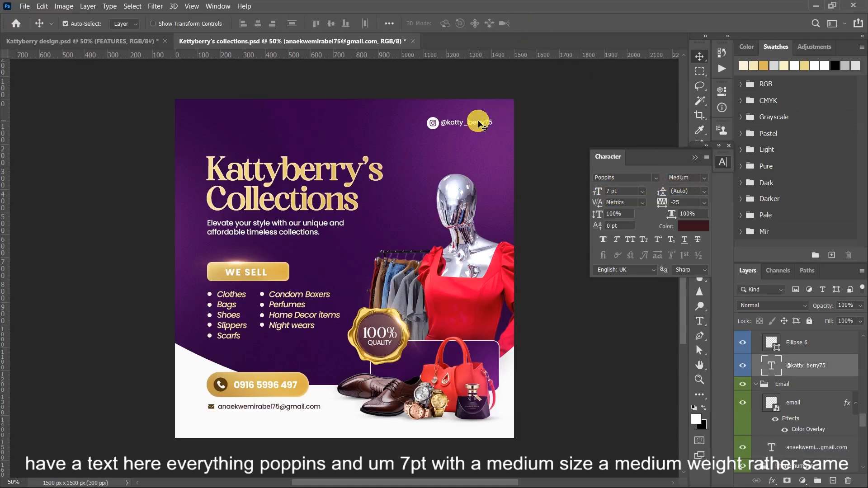
{"action": "double_click", "coordinate": [480, 123]}
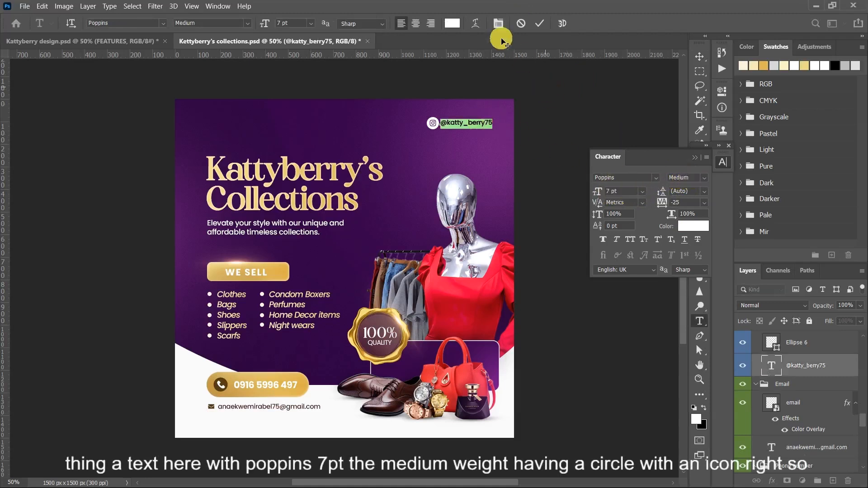
- Copy the phone number and email groups from the original design into the working flyer's lower left, lined up with a vertical guide beside them
{"action": "left_click", "coordinate": [521, 25]}
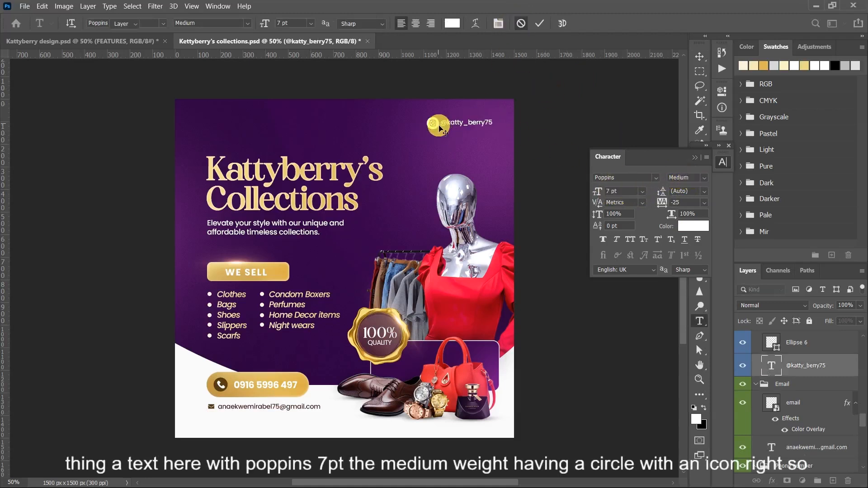
{"action": "key", "text": "v"}
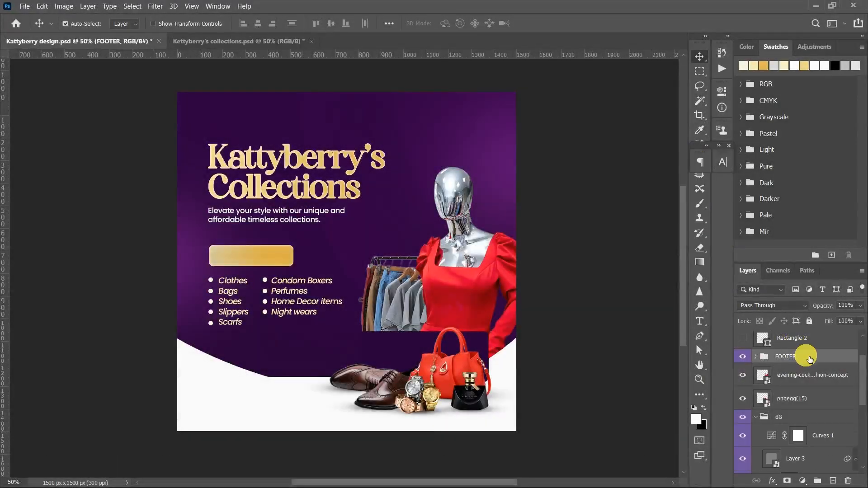
{"action": "key", "text": "ctrl+v"}
{"action": "left_click_drag", "start_coordinate": [315, 251], "coordinate": [287, 367]}
{"action": "key", "text": "shift+Down"}
{"action": "key", "text": "shift+Down"}
{"action": "key", "text": "shift+Down"}
{"action": "key", "text": "Return"}
{"action": "left_click_drag", "start_coordinate": [3, 340], "coordinate": [207, 373]}
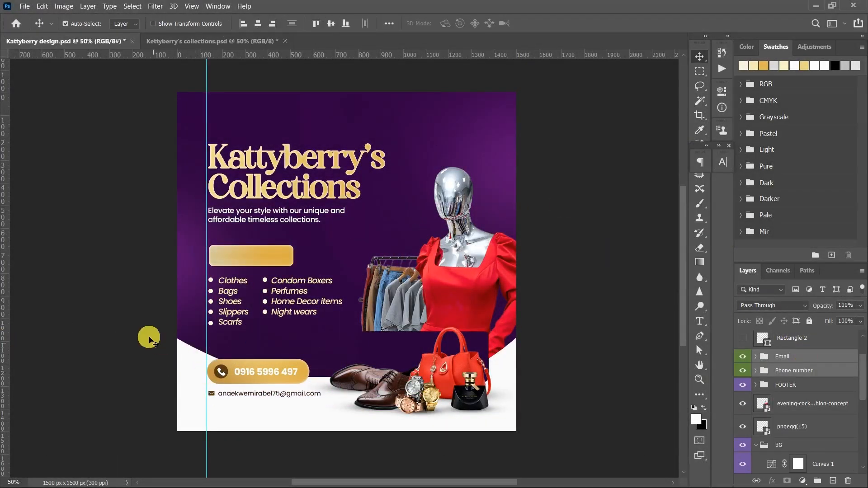
- Send the white curved Shape 1 backward beneath the mannequin image and hide the guides
{"action": "left_click", "coordinate": [194, 365]}
{"action": "key", "text": "ctrl+["}
{"action": "key", "text": "ctrl+;"}
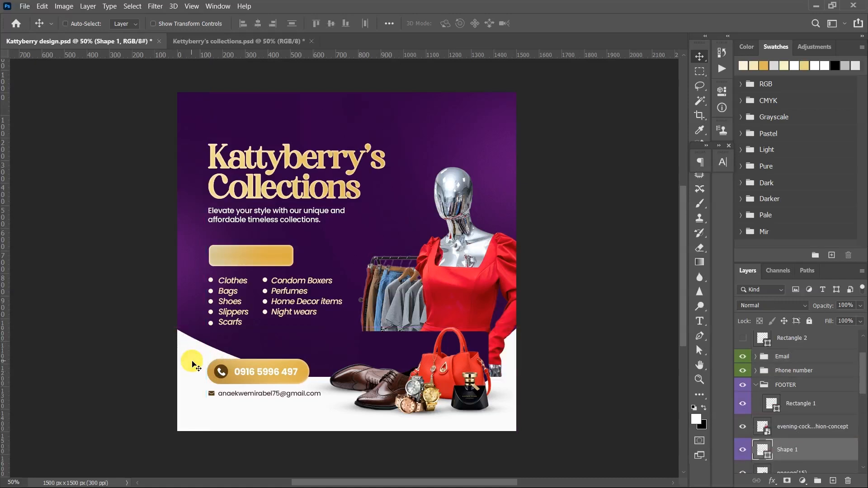
- Put a white WE SELL label in Poppins Bold with 100 tracking in the middle of the gold rectangle
{"action": "left_click", "coordinate": [293, 394]}
{"action": "left_click", "coordinate": [725, 164]}
{"action": "left_click", "coordinate": [688, 229]}
{"action": "left_click_drag", "start_coordinate": [673, 305], "coordinate": [668, 320]}
{"action": "key", "text": "Return"}
{"action": "left_click", "coordinate": [742, 336]}
{"action": "left_click", "coordinate": [742, 336]}
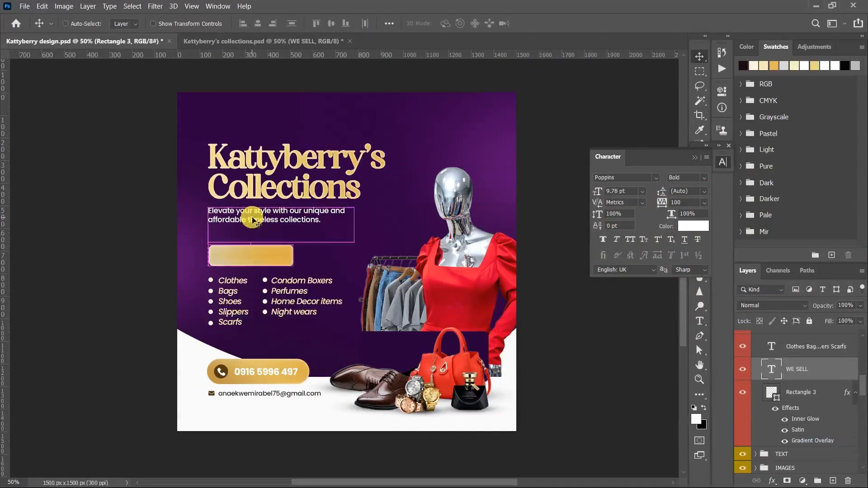
{"action": "left_click_drag", "start_coordinate": [254, 221], "coordinate": [250, 255]}
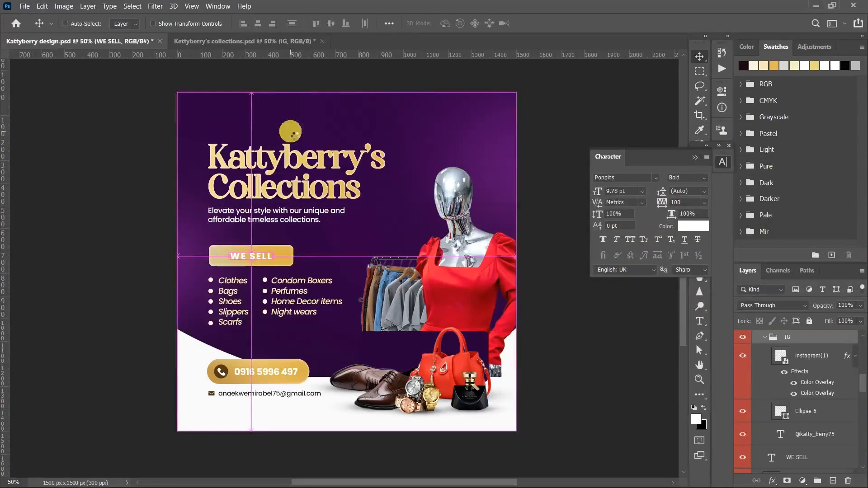
- Place the Instagram icon and handle group in the flyer's upper-right corner, and nudge the heading text group slightly down
{"action": "key", "text": "t"}
{"action": "key", "text": "ctrl+t"}
{"action": "left_click_drag", "start_coordinate": [358, 263], "coordinate": [469, 118]}
{"action": "key", "text": "Return"}
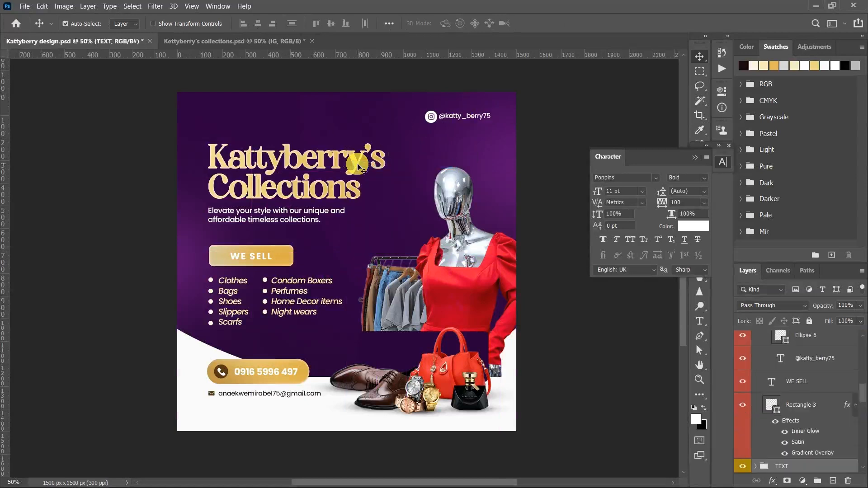
{"action": "left_click_drag", "start_coordinate": [359, 165], "coordinate": [359, 167]}
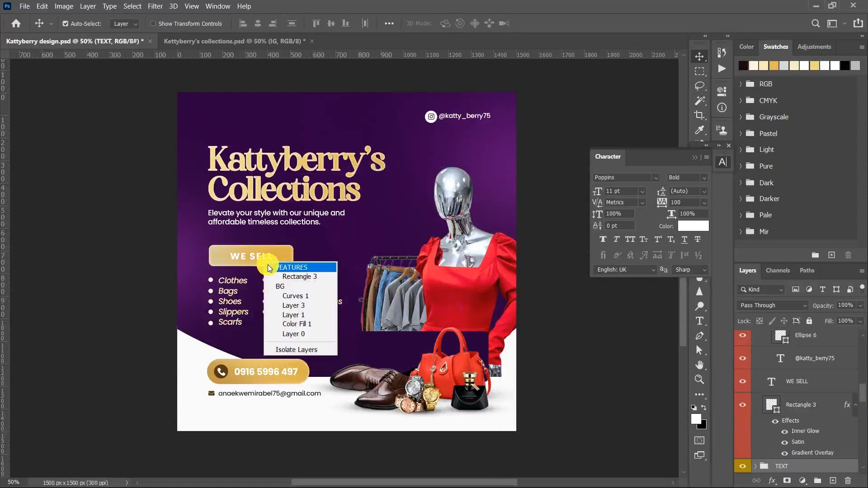
{"action": "left_click", "coordinate": [755, 342]}
{"action": "left_click", "coordinate": [759, 343]}
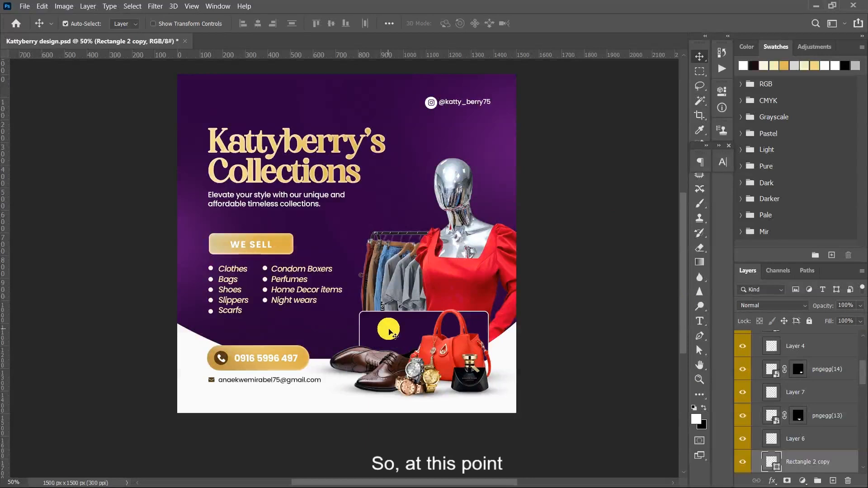
- Place the Golden Seal Custom image as an embedded object, scale it to about 22.84%, and position it above the shoes, beside the product list
{"action": "left_click", "coordinate": [22, 5]}
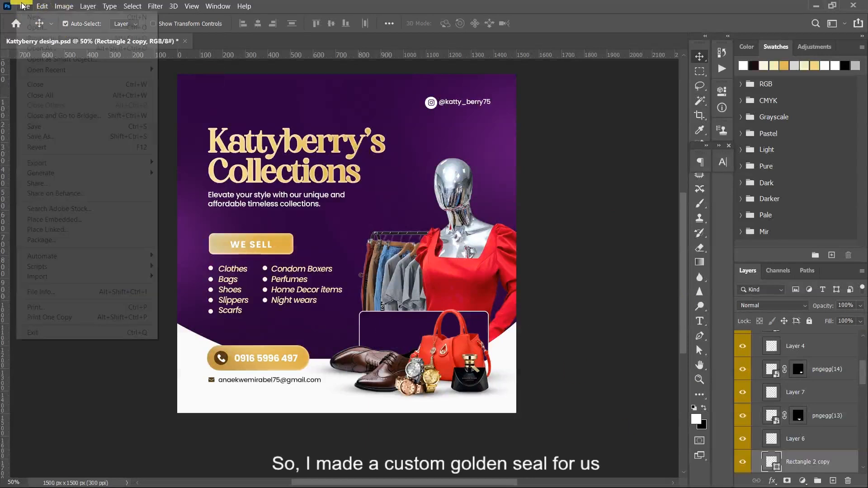
{"action": "left_click", "coordinate": [92, 221]}
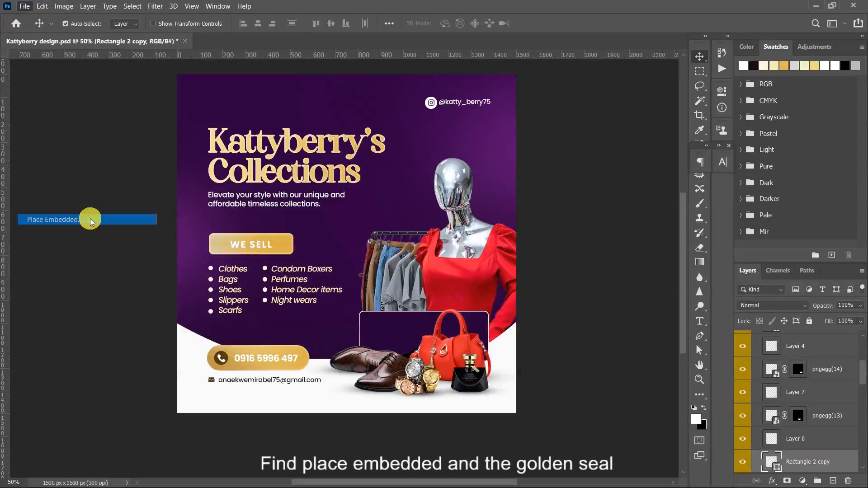
{"action": "double_click", "coordinate": [357, 112]}
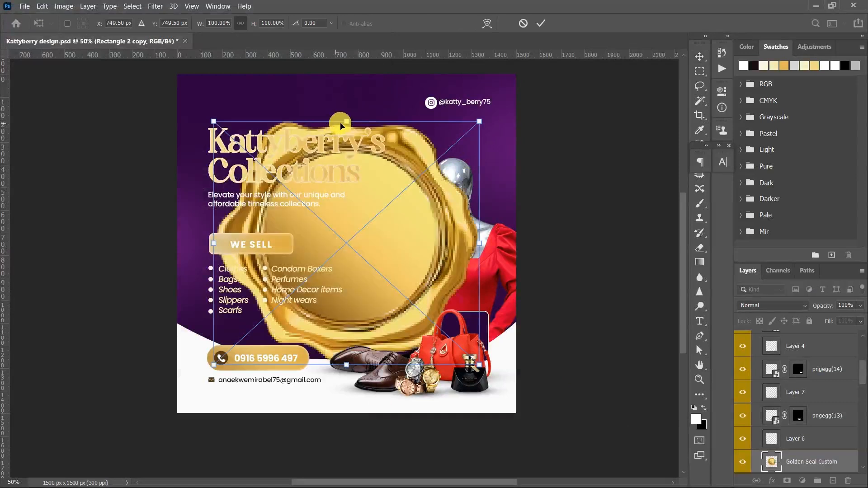
{"action": "left_click_drag", "start_coordinate": [346, 121], "coordinate": [371, 315]}
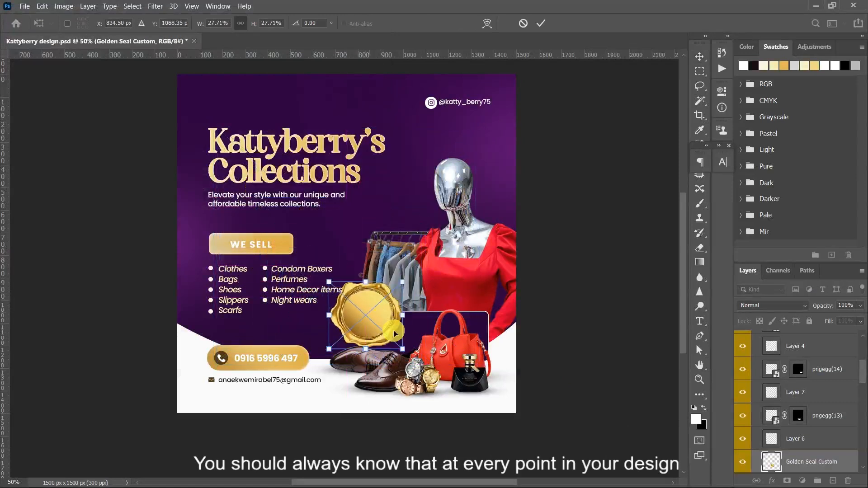
{"action": "left_click_drag", "start_coordinate": [409, 354], "coordinate": [379, 331]}
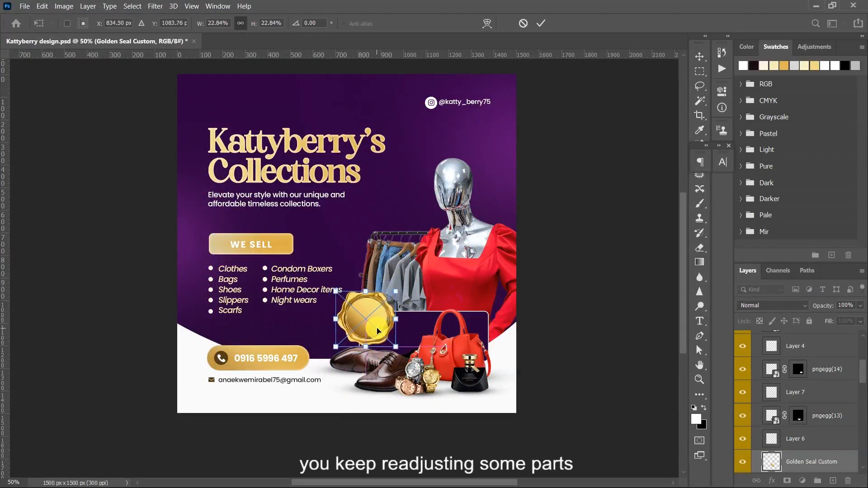
{"action": "key", "text": "Return"}
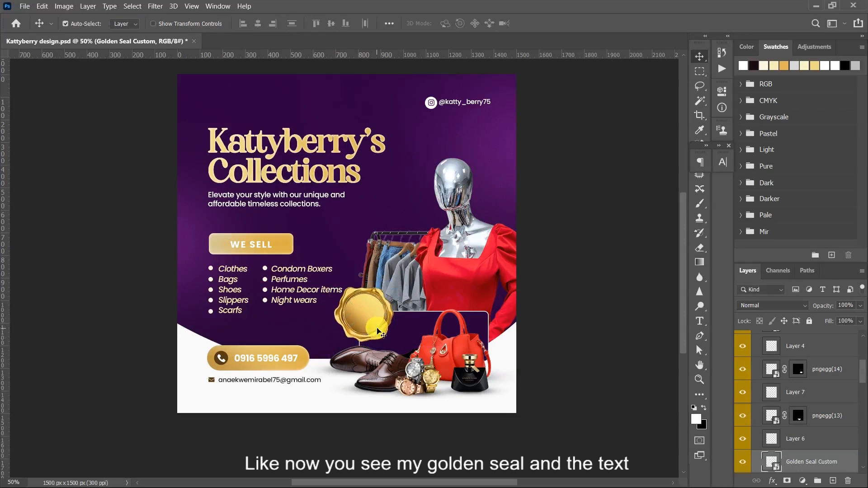
{"action": "key", "text": "Right"}
{"action": "key", "text": "Right"}
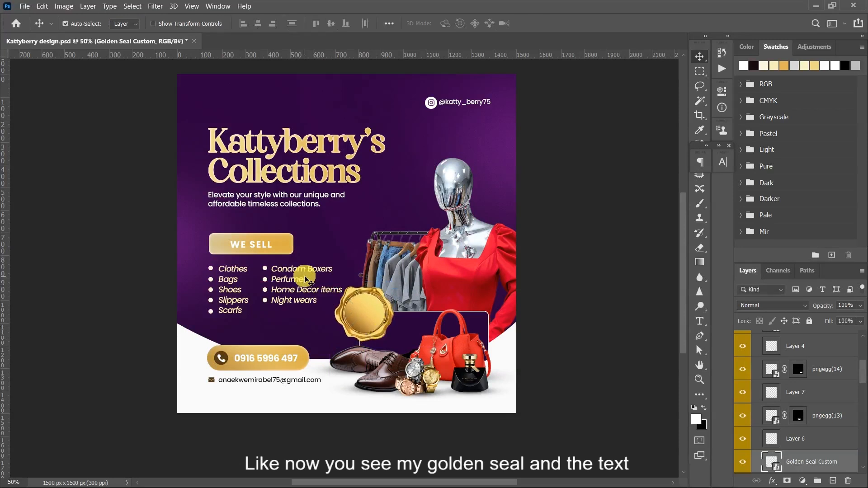
- Move the FEATURES group with the WE SELL box and product lists up about 40 px
{"action": "right_click", "coordinate": [263, 244]}
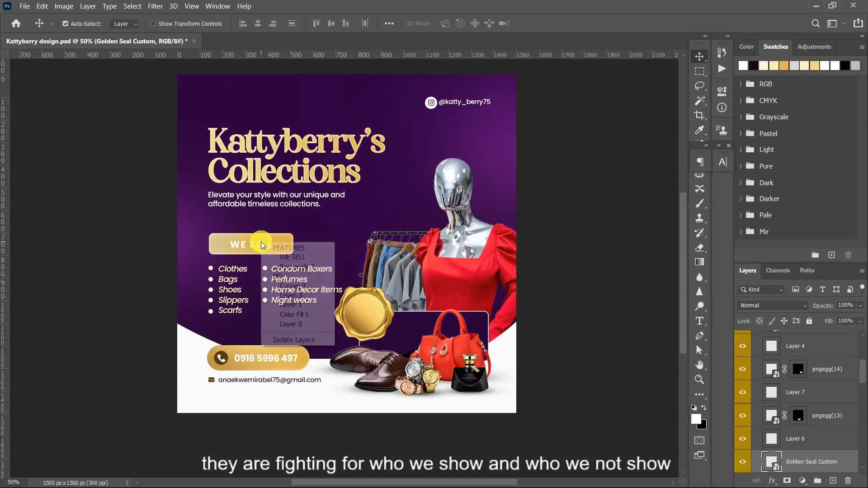
{"action": "left_click", "coordinate": [277, 251]}
{"action": "key", "text": "shift+Up"}
{"action": "key", "text": "shift+Up"}
{"action": "key", "text": "shift+Up"}
- Move the TEXT group with the heading and tagline up about 18 px
{"action": "key", "text": "shift+Up"}
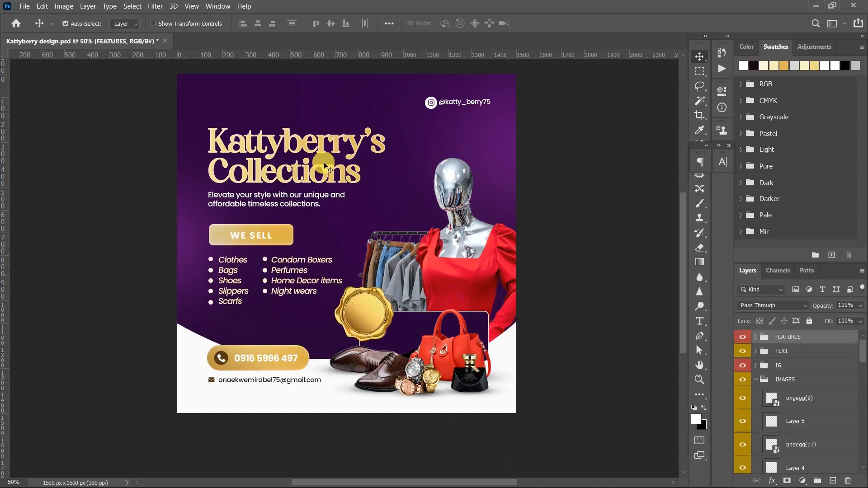
{"action": "right_click", "coordinate": [310, 174]}
{"action": "left_click", "coordinate": [320, 178]}
{"action": "key", "text": "shift+Up"}
{"action": "key", "text": "shift+Up"}
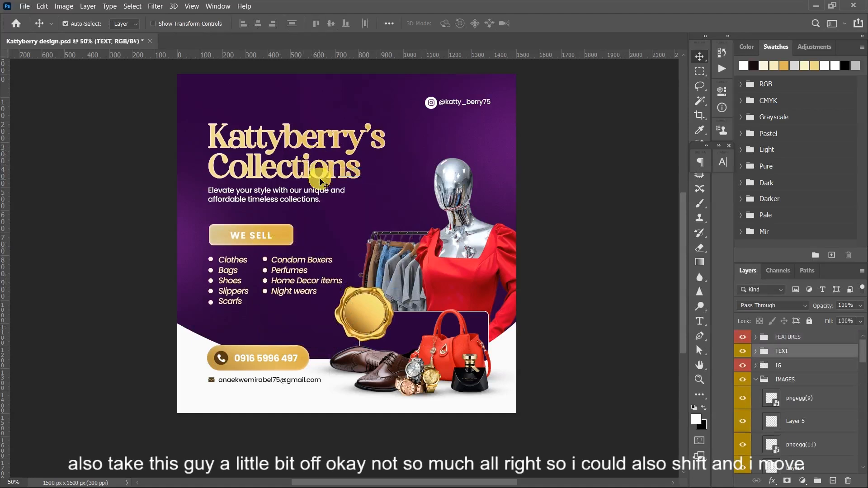
{"action": "key", "text": "Down"}
{"action": "key", "text": "Down"}
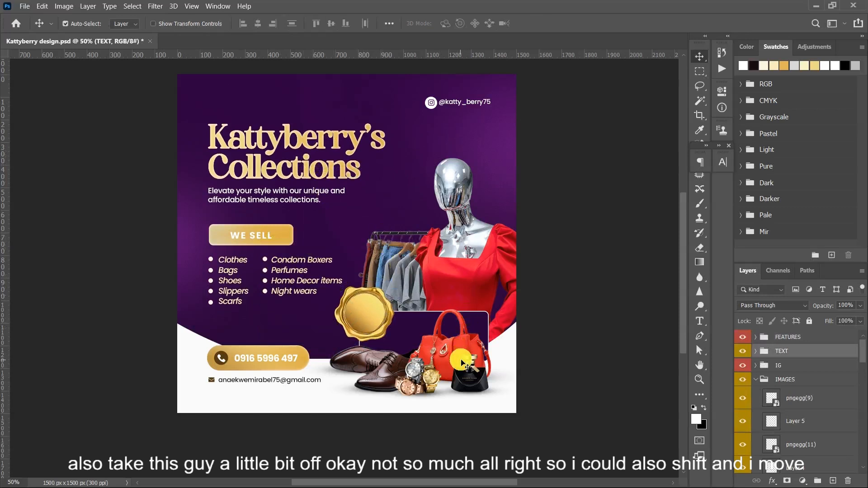
- Shift the IMAGES group with the products and seal about 30 px to the right
{"action": "right_click", "coordinate": [467, 367]}
{"action": "left_click", "coordinate": [483, 232]}
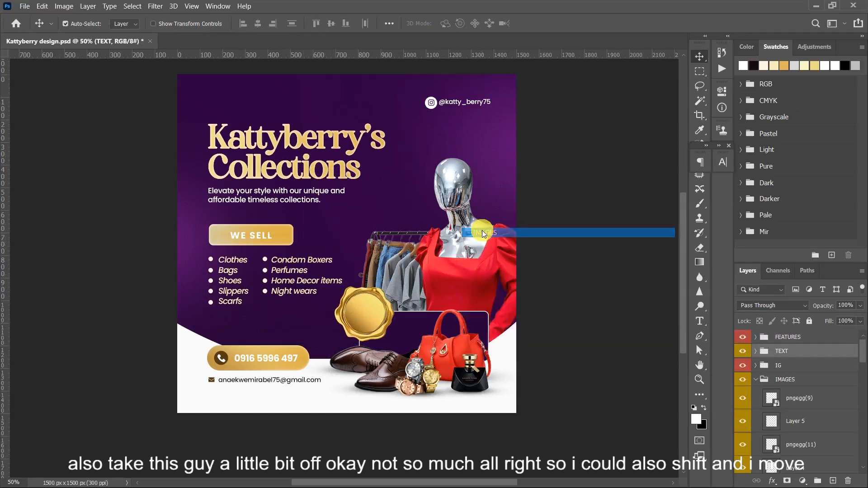
{"action": "key", "text": "shift+Right"}
{"action": "key", "text": "shift+Right"}
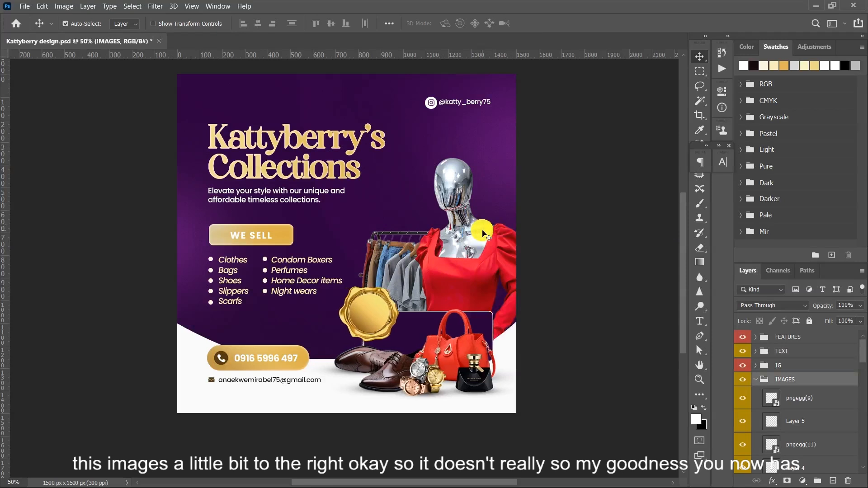
{"action": "key", "text": "shift+Right"}
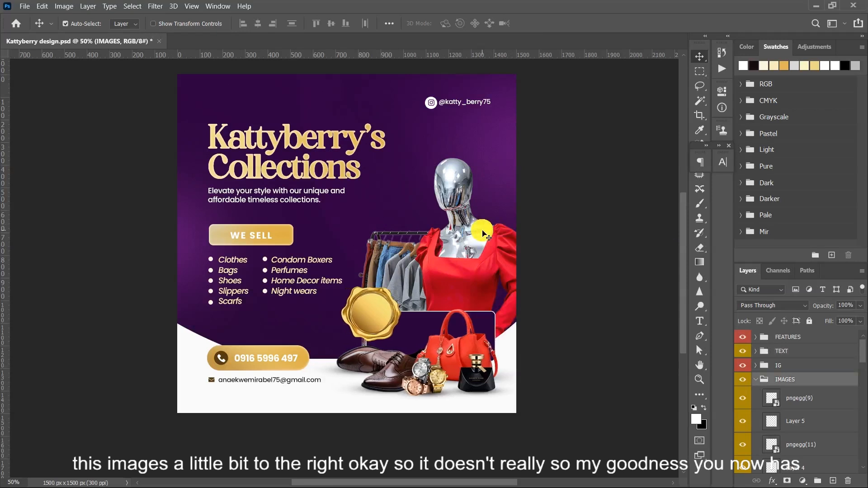
- Nudge the golden seal slightly right and raise the mannequin and clothes rack images a little
{"action": "left_click", "coordinate": [367, 314]}
{"action": "left_click_drag", "start_coordinate": [365, 310], "coordinate": [367, 310]}
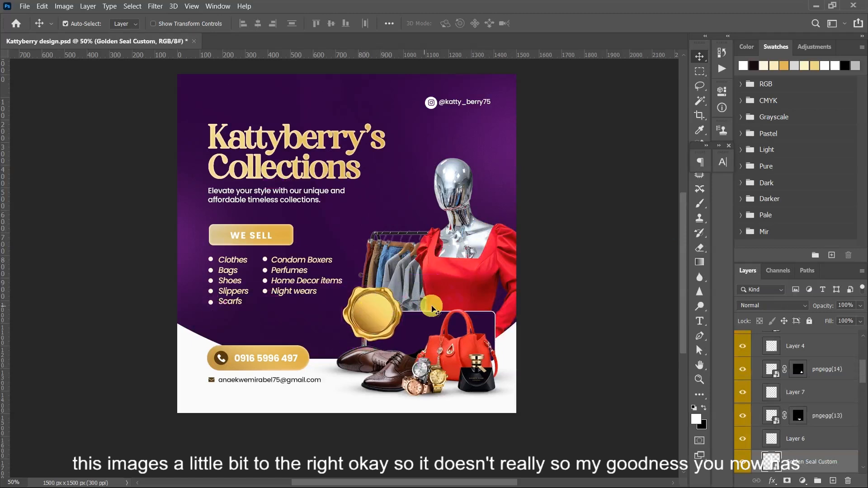
{"action": "left_click_drag", "start_coordinate": [389, 274], "coordinate": [423, 270]}
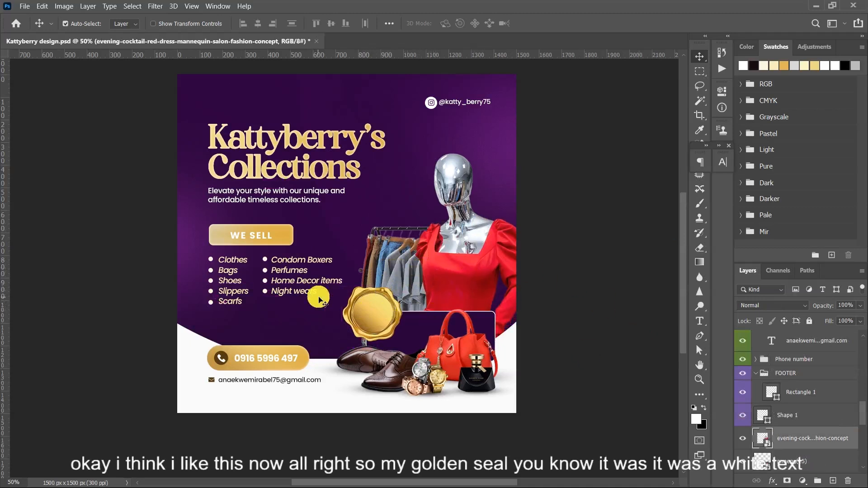
{"action": "left_click", "coordinate": [389, 310]}
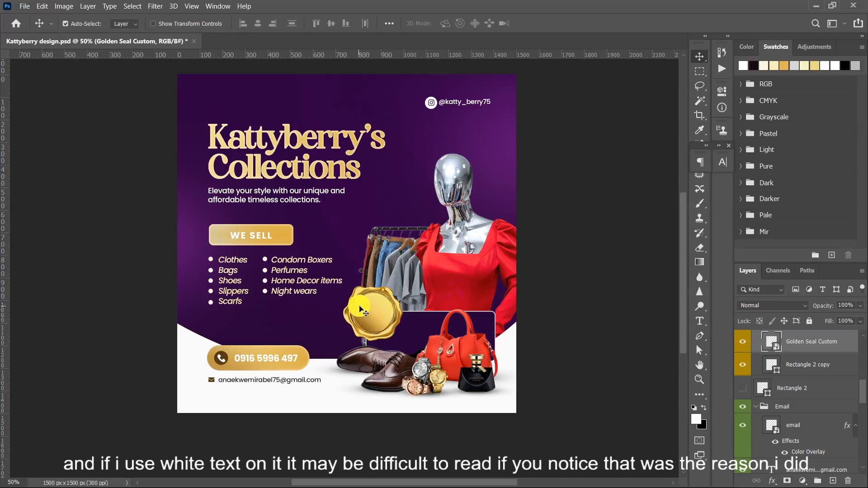
- Reposition the Gradient Overlay of the WE SELL rectangle slightly to the left
{"action": "left_click", "coordinate": [283, 234]}
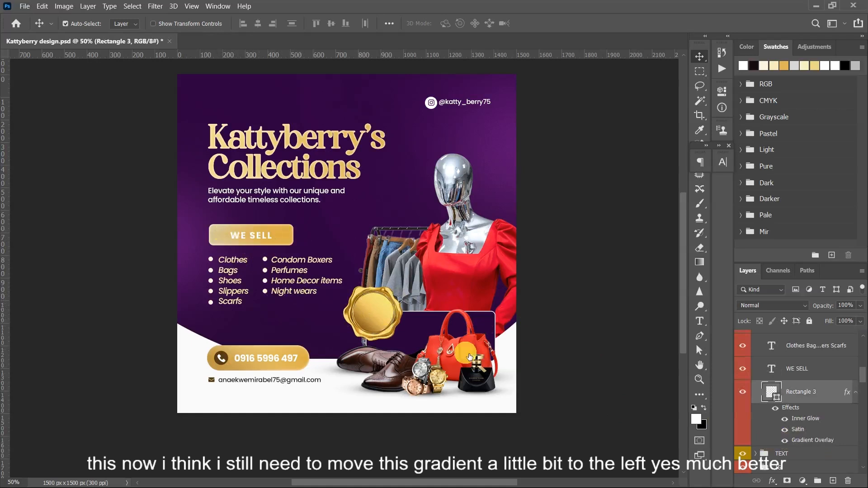
{"action": "double_click", "coordinate": [796, 440]}
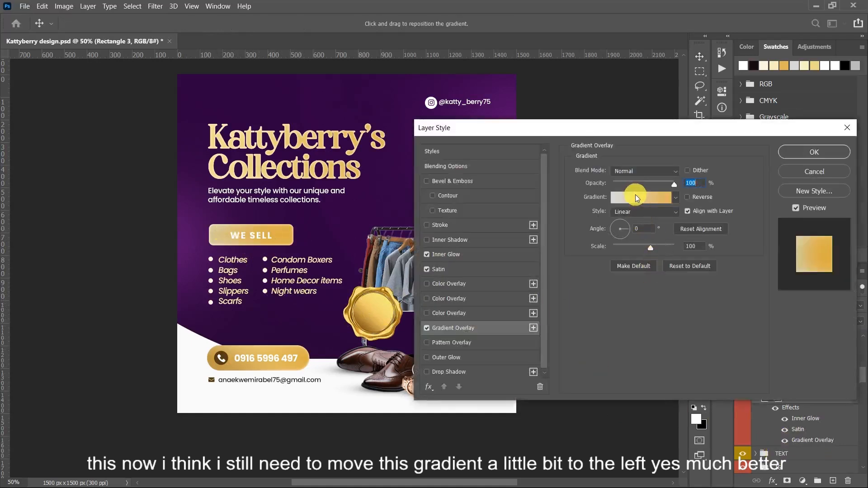
{"action": "left_click_drag", "start_coordinate": [225, 239], "coordinate": [221, 240]}
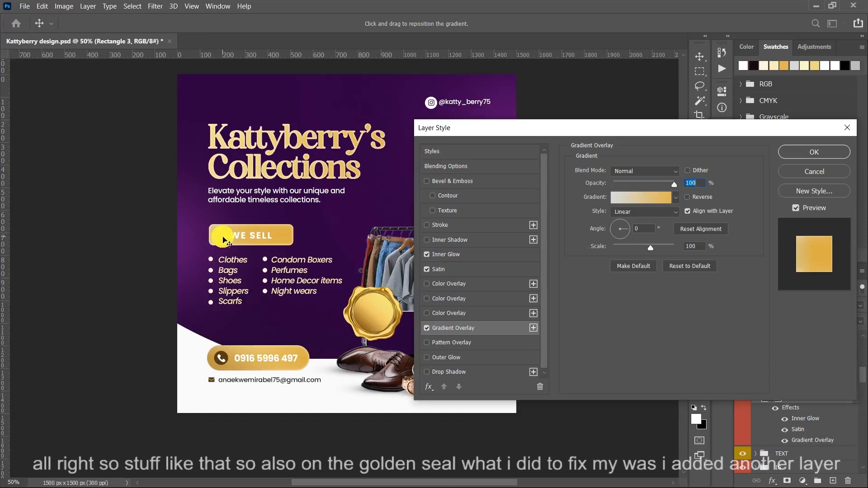
{"action": "left_click", "coordinate": [787, 154]}
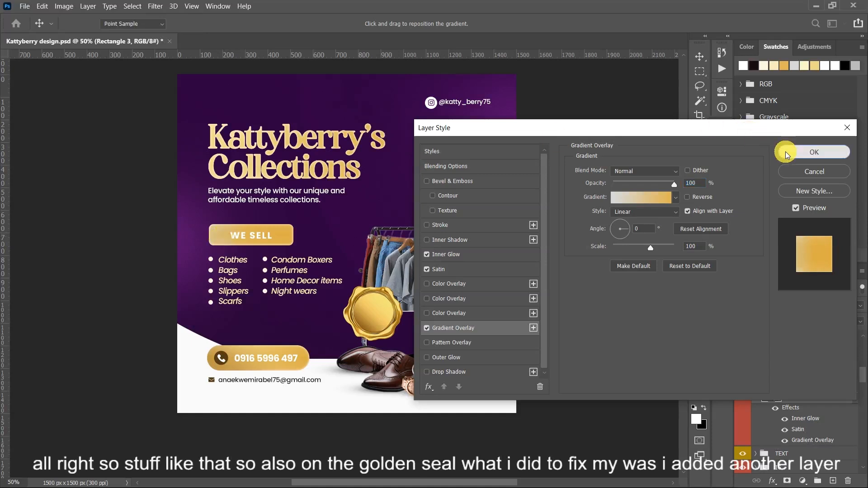
- Add a new layer above the golden seal and draw a circle about 181 px wide inside the seal with the Ellipse Tool
{"action": "left_click", "coordinate": [388, 304]}
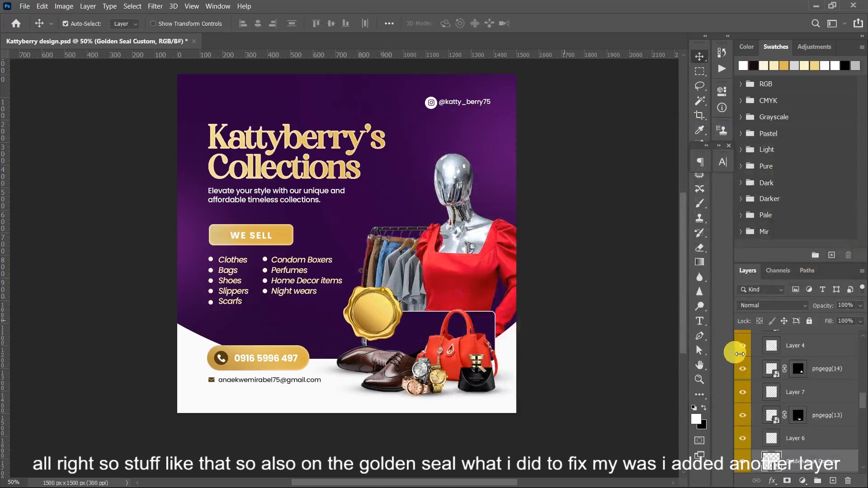
{"action": "left_click", "coordinate": [834, 481]}
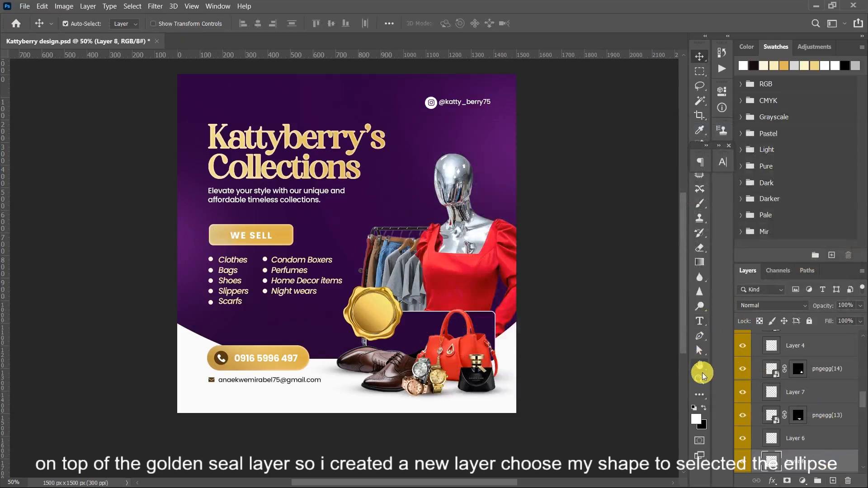
{"action": "left_click", "coordinate": [702, 395]}
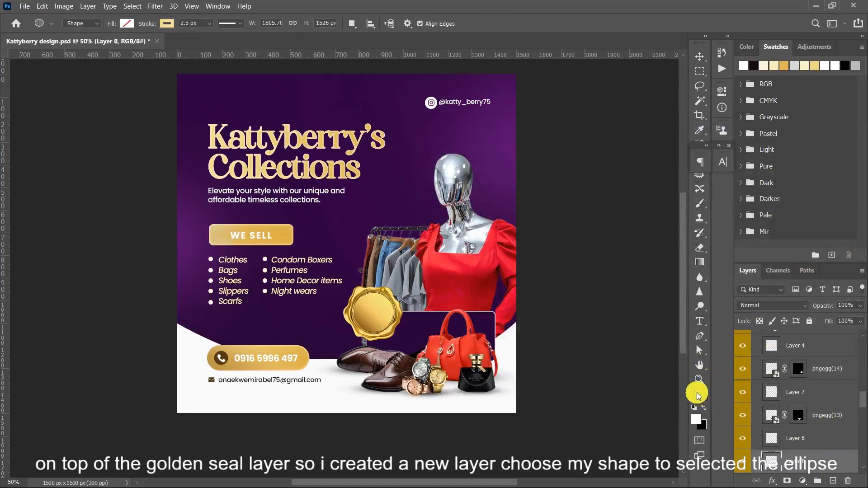
{"action": "right_click", "coordinate": [699, 394]}
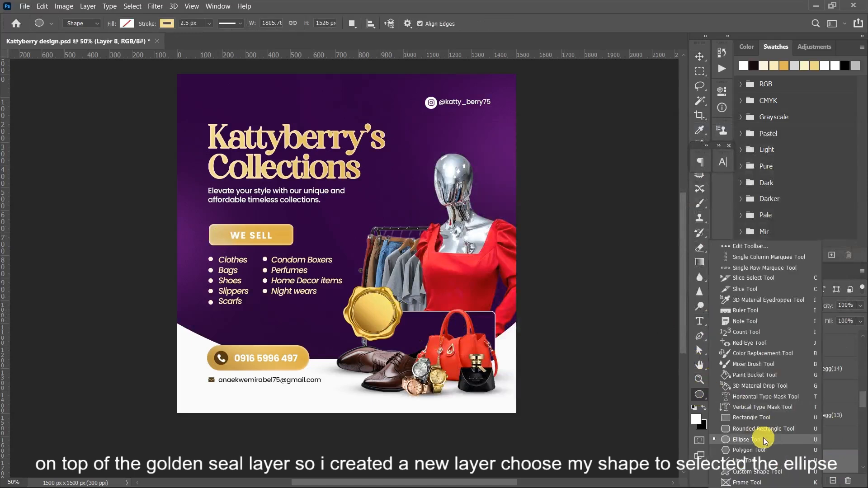
{"action": "left_click", "coordinate": [749, 441]}
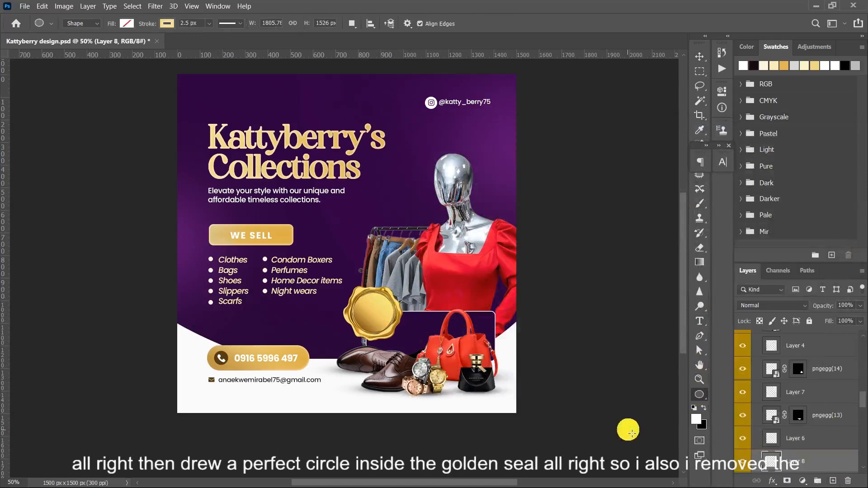
{"action": "scroll", "coordinate": [325, 278], "scroll_direction": "up", "scroll_amount": 1}
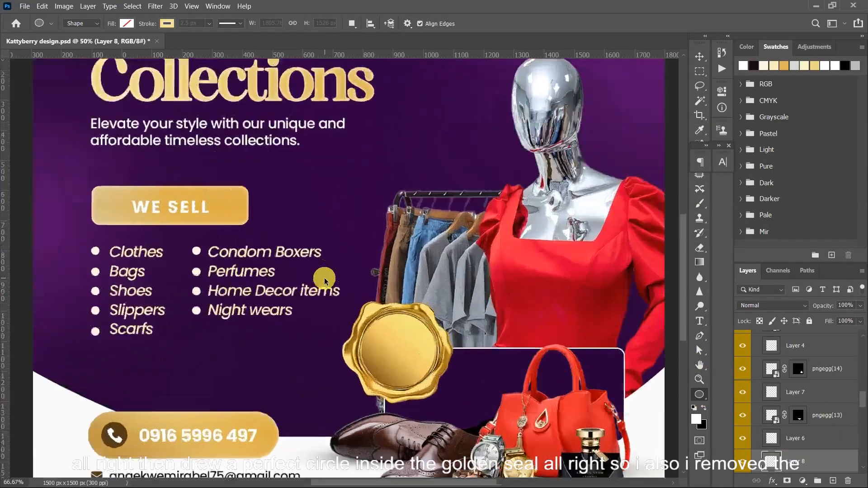
{"action": "scroll", "coordinate": [324, 277], "scroll_direction": "up", "scroll_amount": 1}
{"action": "left_click_drag", "start_coordinate": [365, 320], "coordinate": [450, 403]}
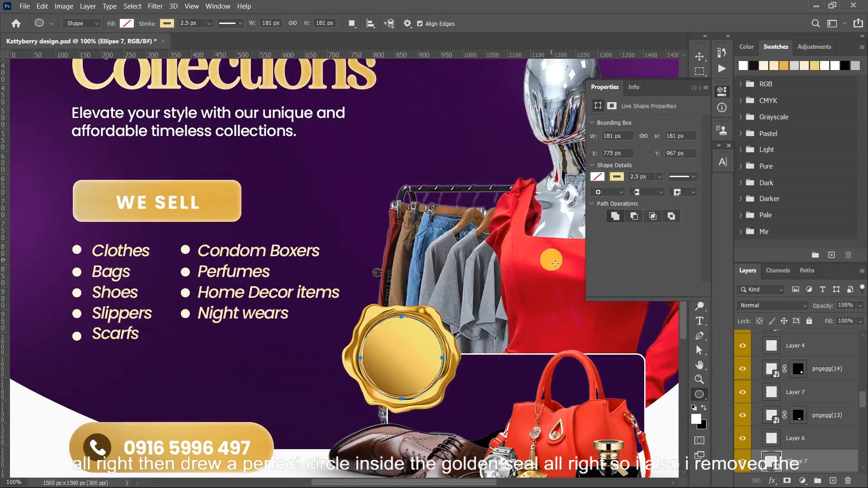
- Remove the seal circle's stroke and fill it with the dark purple 2e0040
{"action": "left_click", "coordinate": [620, 177]}
{"action": "left_click", "coordinate": [605, 198]}
{"action": "left_click", "coordinate": [598, 176]}
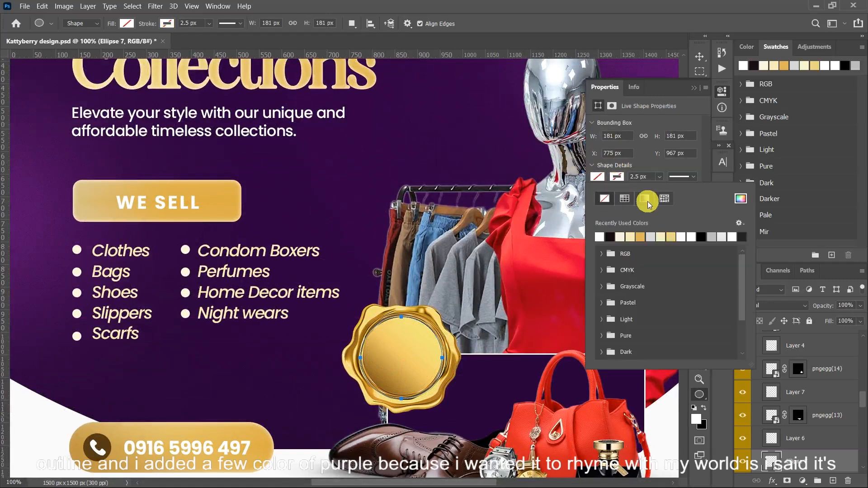
{"action": "left_click", "coordinate": [746, 202]}
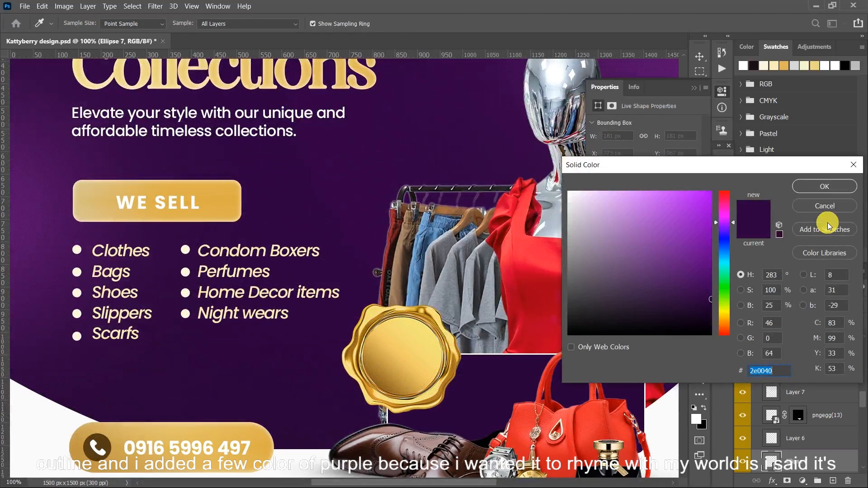
{"action": "type", "text": "2e"}
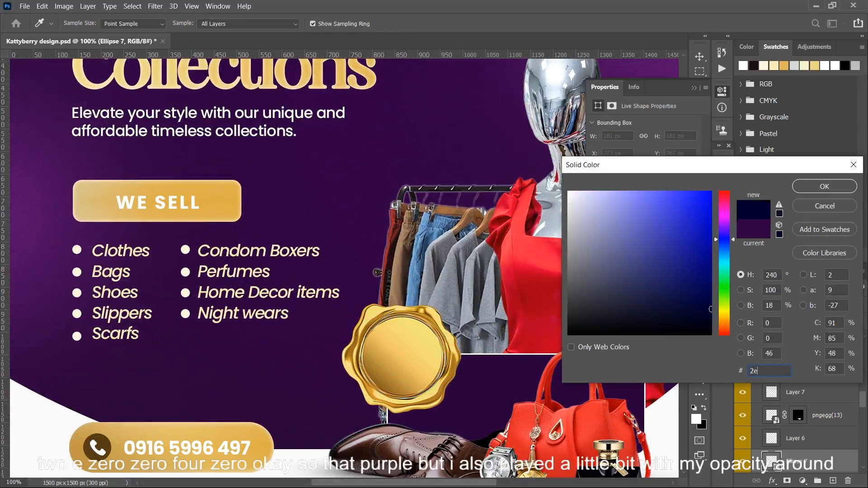
{"action": "type", "text": "004"}
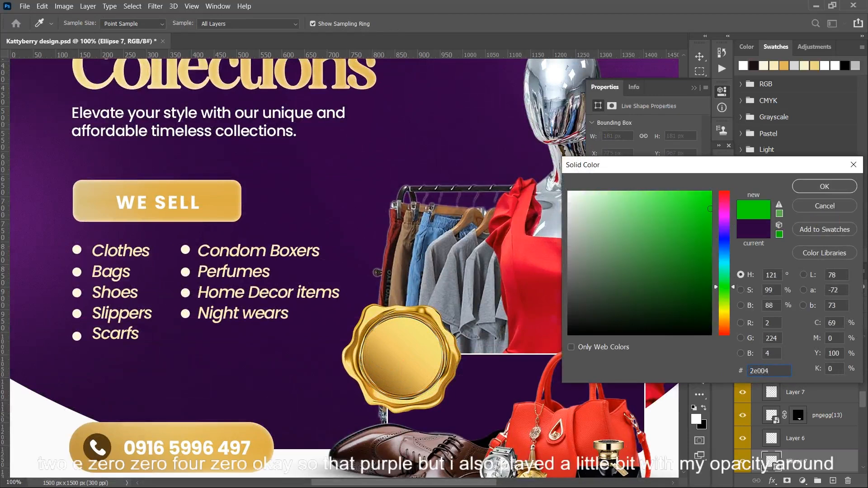
{"action": "type", "text": "0"}
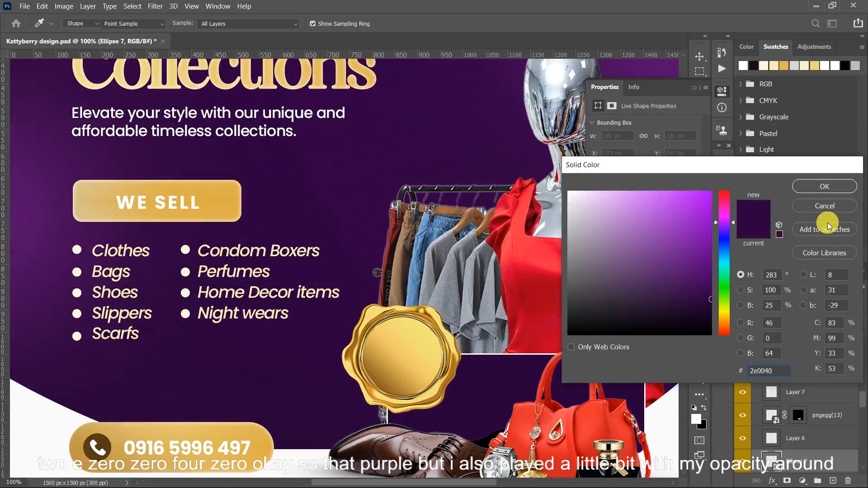
{"action": "key", "text": "Return"}
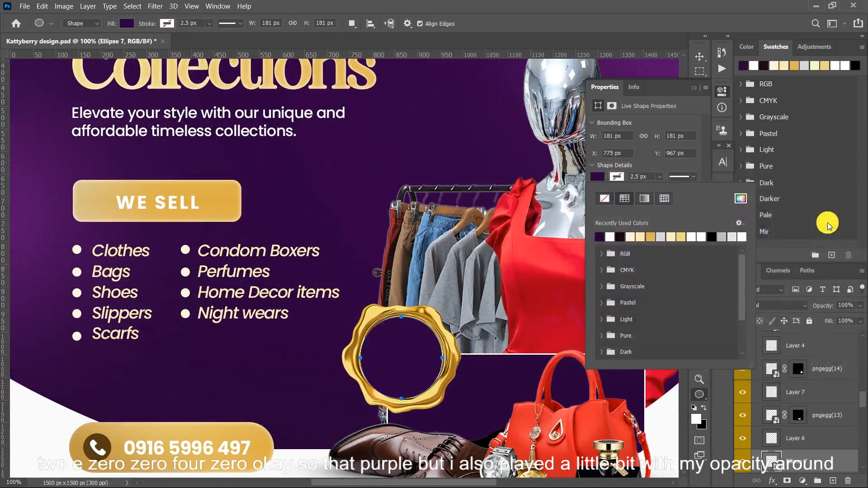
- Set the purple circle's layer opacity to 92% and its fill to 80%
{"action": "left_click", "coordinate": [830, 309]}
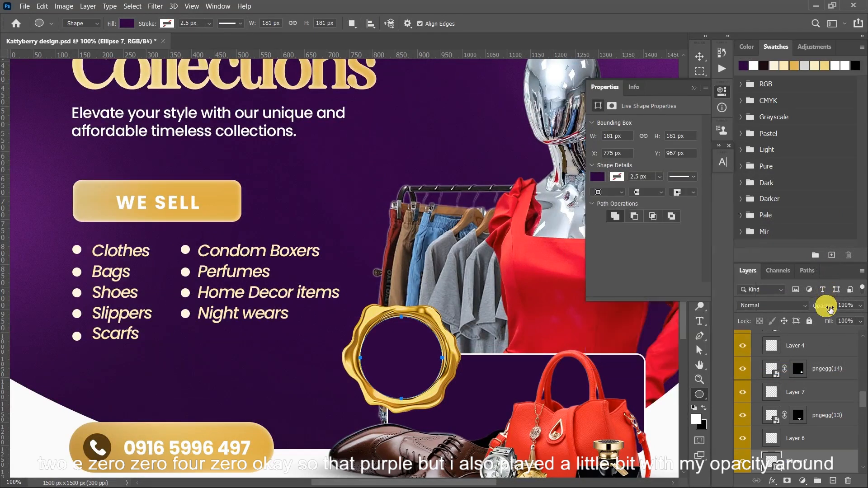
{"action": "left_click_drag", "start_coordinate": [830, 309], "coordinate": [826, 309]}
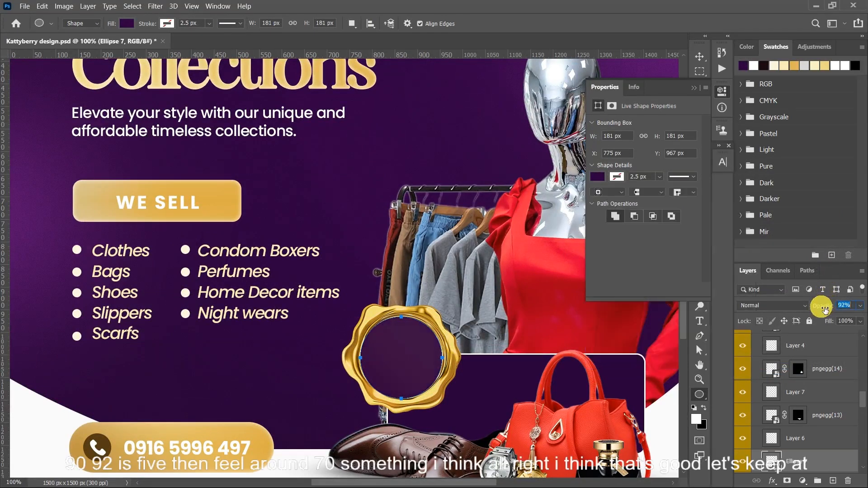
{"action": "left_click_drag", "start_coordinate": [836, 326], "coordinate": [825, 328]}
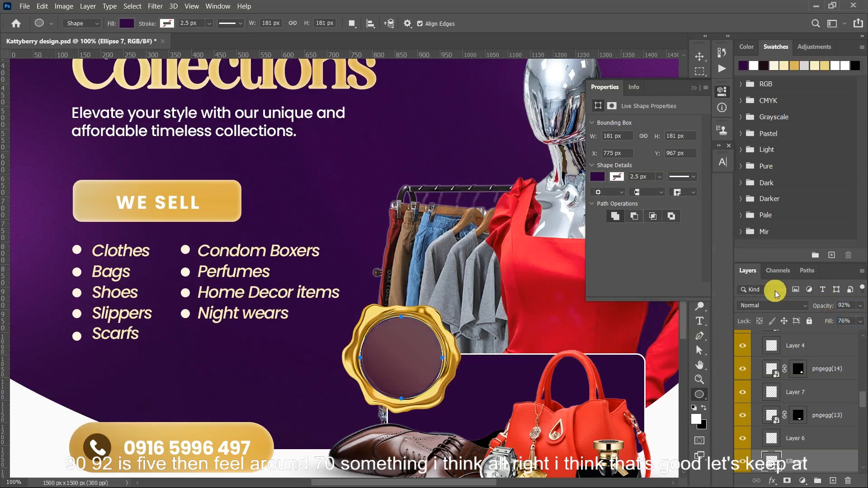
{"action": "left_click", "coordinate": [692, 90]}
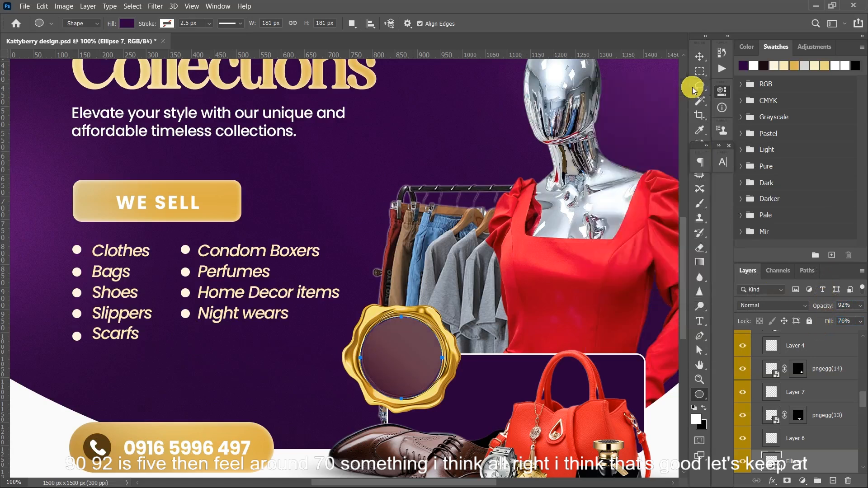
{"action": "left_click", "coordinate": [843, 326]}
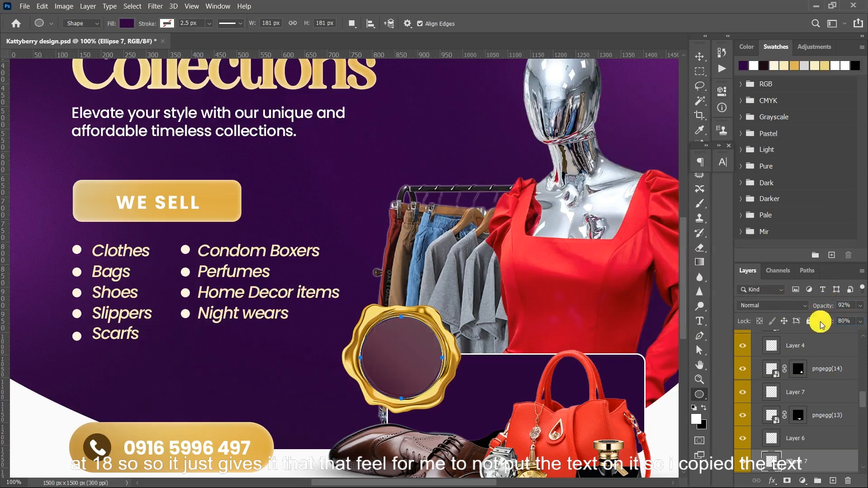
- Paste the 100% QUALITY text and place it inside the purple circle of the golden seal
{"action": "key", "text": "v"}
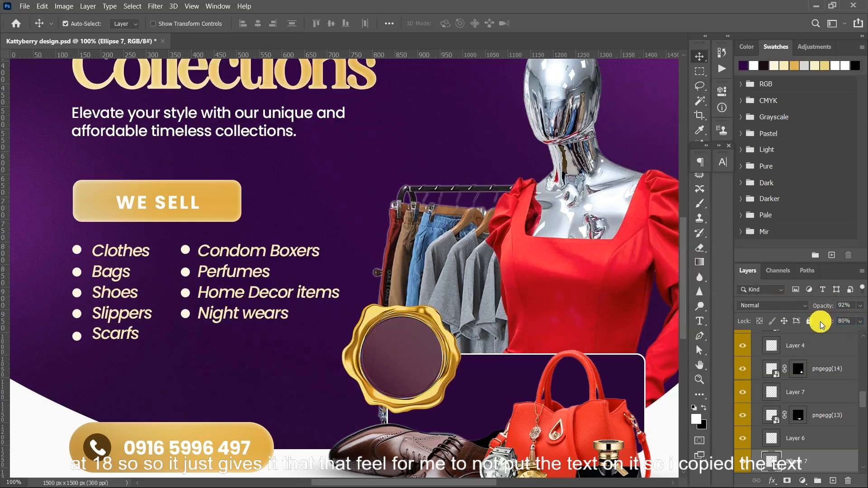
{"action": "key", "text": "ctrl+minus"}
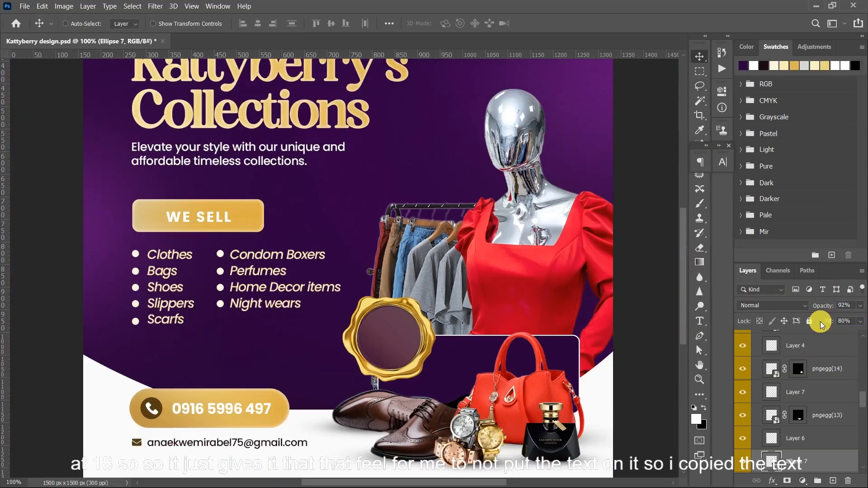
{"action": "key", "text": "ctrl+minus"}
{"action": "key", "text": "ctrl+plus"}
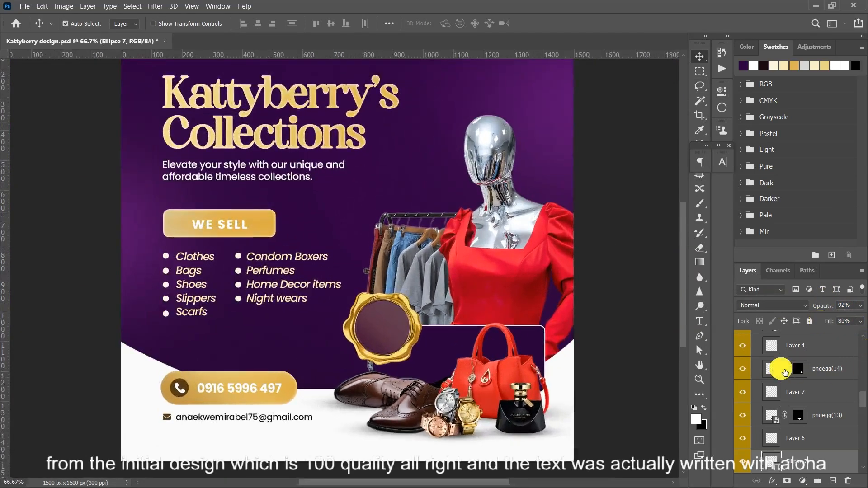
{"action": "key", "text": "ctrl+v"}
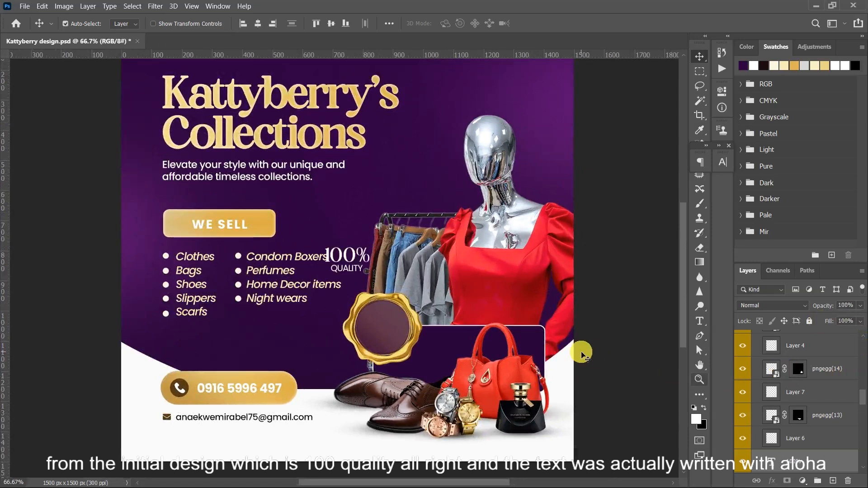
{"action": "key", "text": "ctrl+t"}
{"action": "left_click_drag", "start_coordinate": [339, 252], "coordinate": [384, 329]}
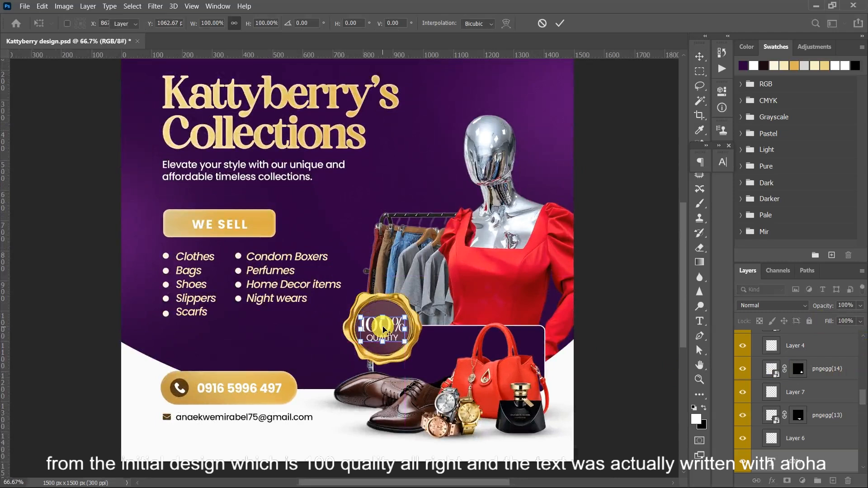
{"action": "key", "text": "Return"}
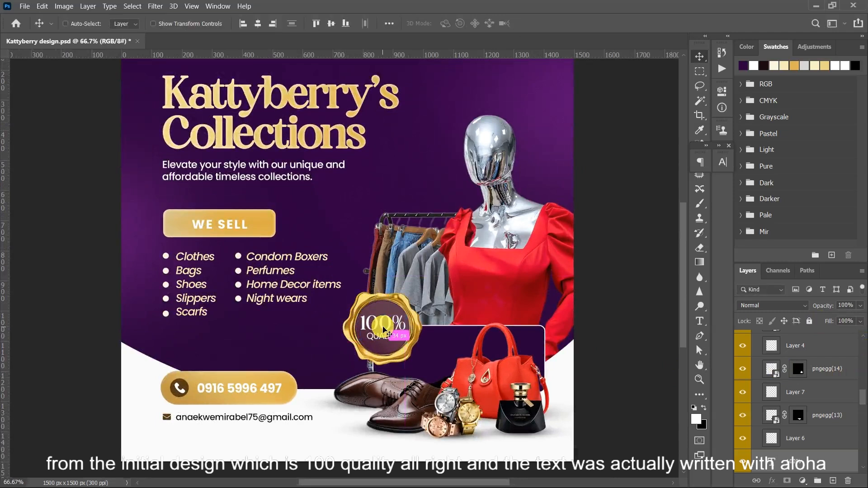
- Scale the 100% QUALITY text down to about 85% and centre it in the seal's circle
{"action": "key", "text": "ctrl+t"}
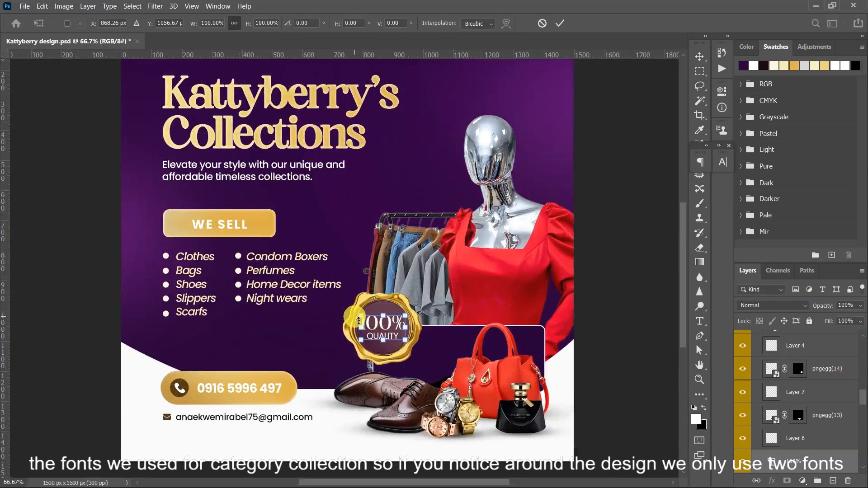
{"action": "left_click_drag", "start_coordinate": [362, 320], "coordinate": [369, 323]}
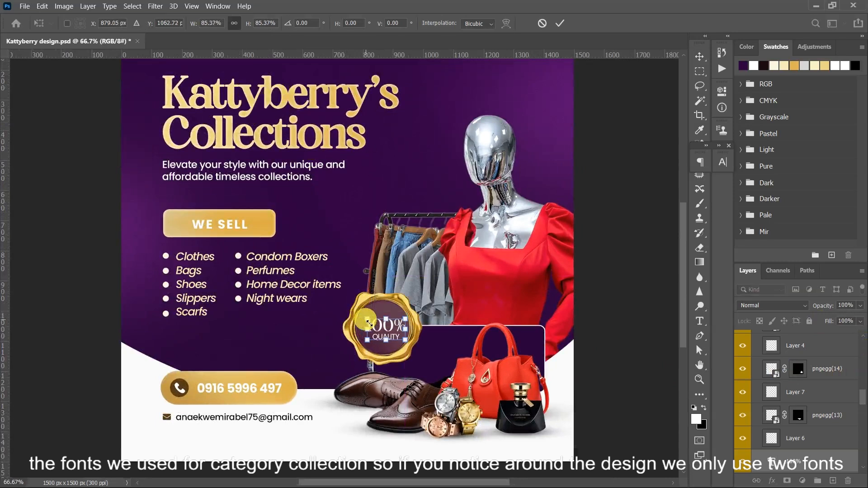
{"action": "key", "text": "Return"}
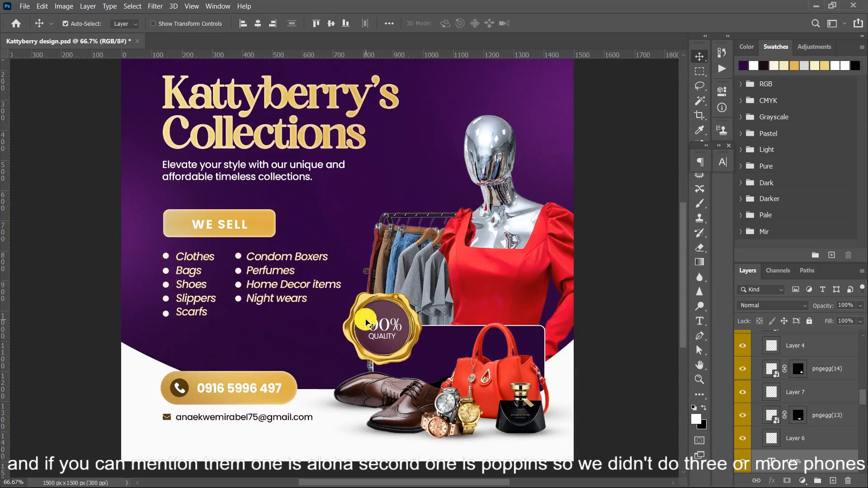
- Open the character settings to check the font used in the design's text
{"action": "left_click", "coordinate": [724, 162]}
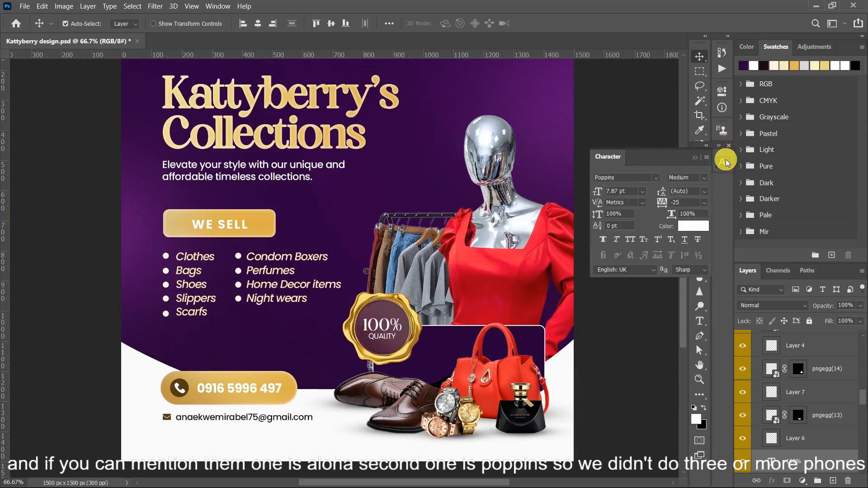
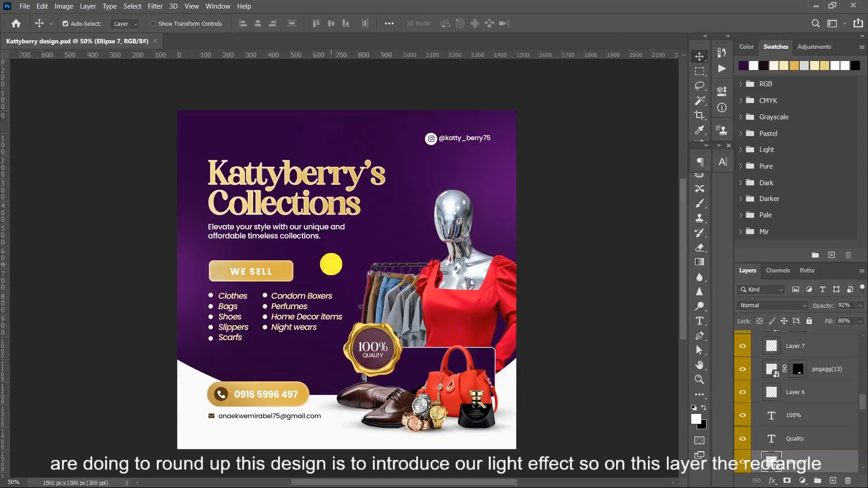
- Place the lens flare image as an embedded layer directly above the gold rectangle behind WE SELL
{"action": "left_click", "coordinate": [308, 276]}
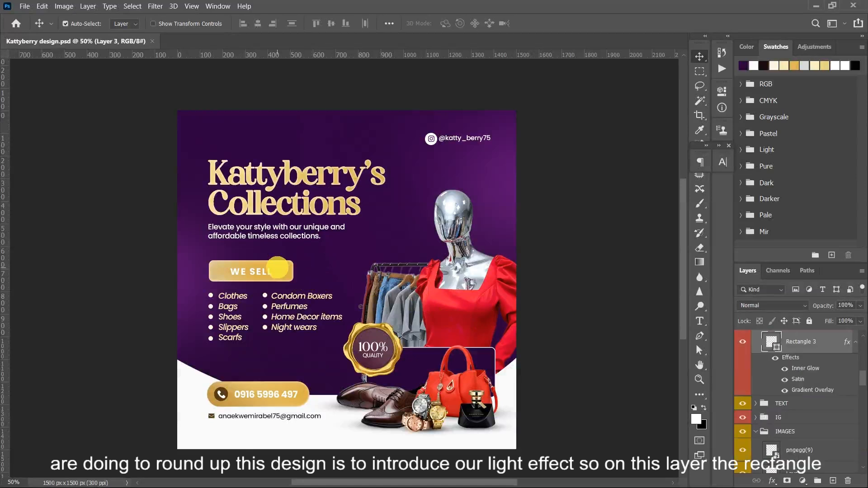
{"action": "left_click", "coordinate": [25, 6]}
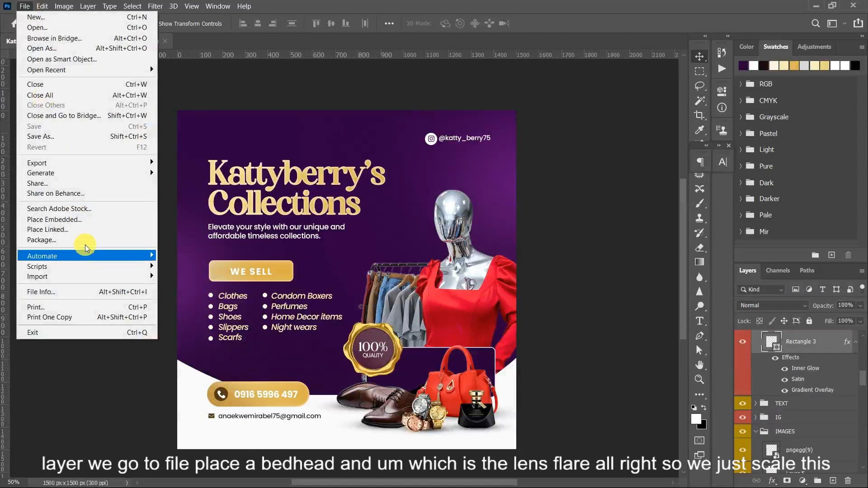
{"action": "left_click", "coordinate": [73, 220]}
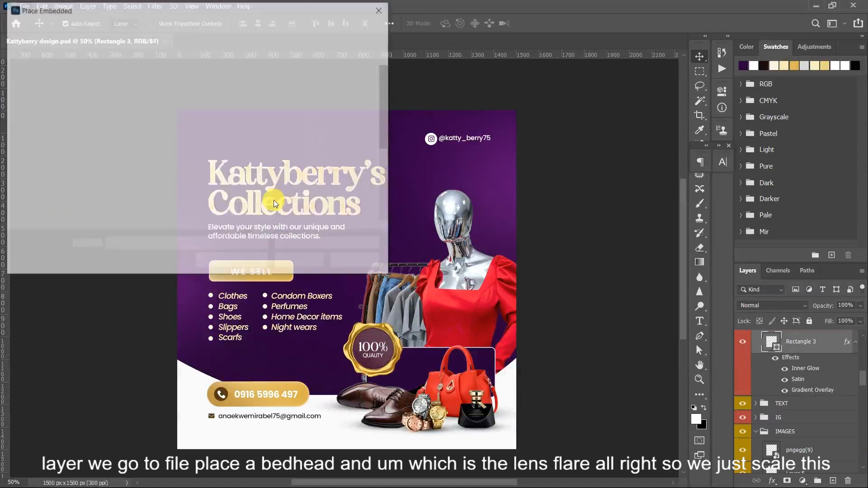
{"action": "left_click", "coordinate": [263, 144]}
{"action": "left_click", "coordinate": [216, 188]}
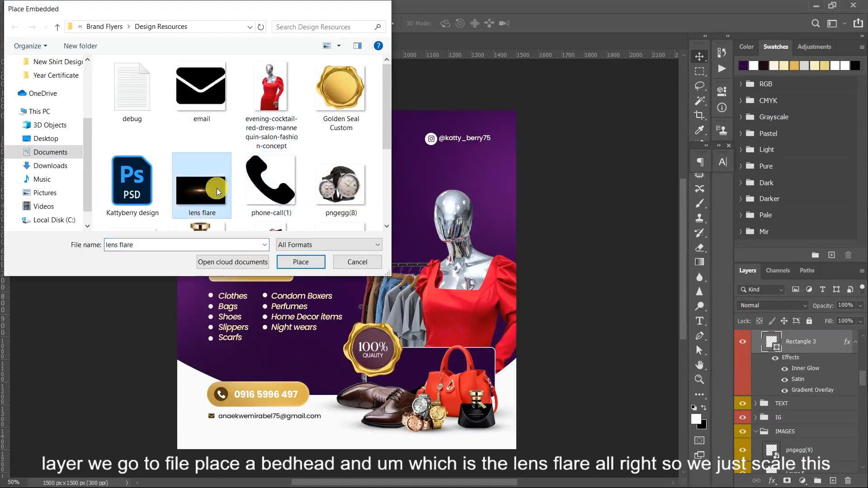
{"action": "double_click", "coordinate": [216, 188]}
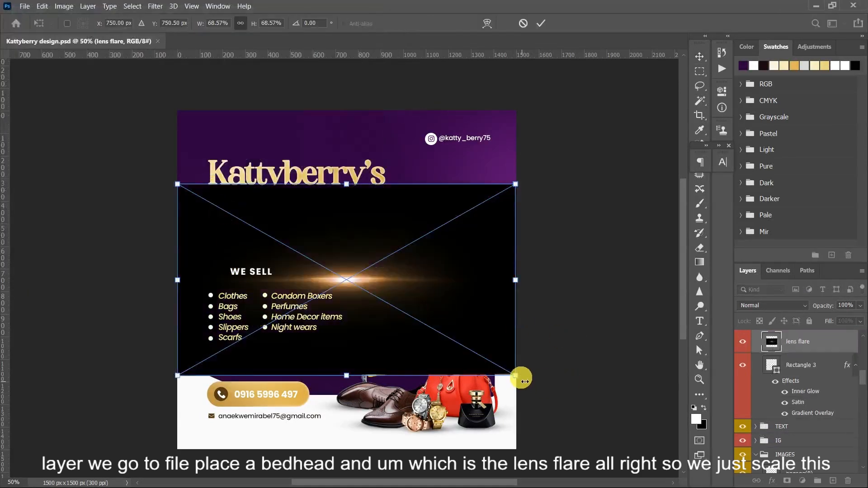
- Scale the lens flare down to slightly wider than the WE SELL button and position it over the button's top edge
{"action": "left_click_drag", "start_coordinate": [520, 375], "coordinate": [308, 247]}
{"action": "left_click_drag", "start_coordinate": [260, 216], "coordinate": [261, 253]}
{"action": "key", "text": "Return"}
{"action": "left_click", "coordinate": [249, 254]}
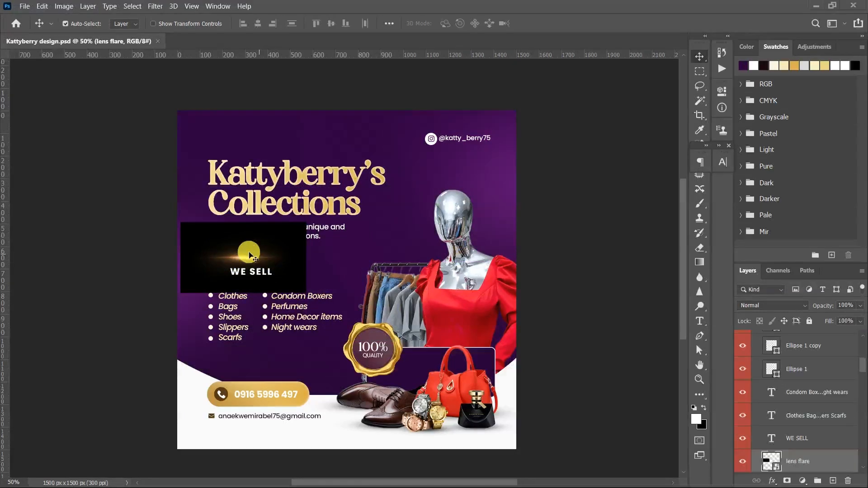
{"action": "mouse_move", "coordinate": [235, 256]}
{"action": "left_mouse_down"}
{"action": "mouse_move", "coordinate": [223, 218]}
{"action": "mouse_move", "coordinate": [240, 259]}
{"action": "left_mouse_up"}
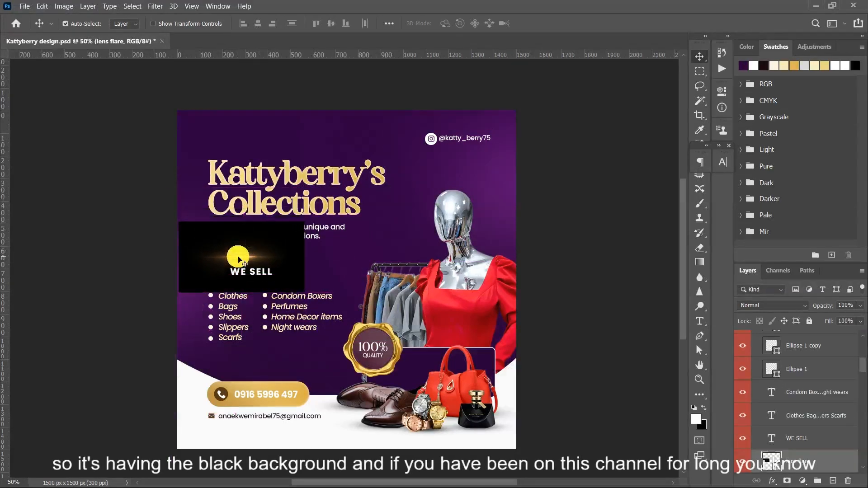
- Set the lens flare's blend mode to Screen and align its glow with the top edge of the WE SELL button
{"action": "left_click", "coordinate": [764, 305]}
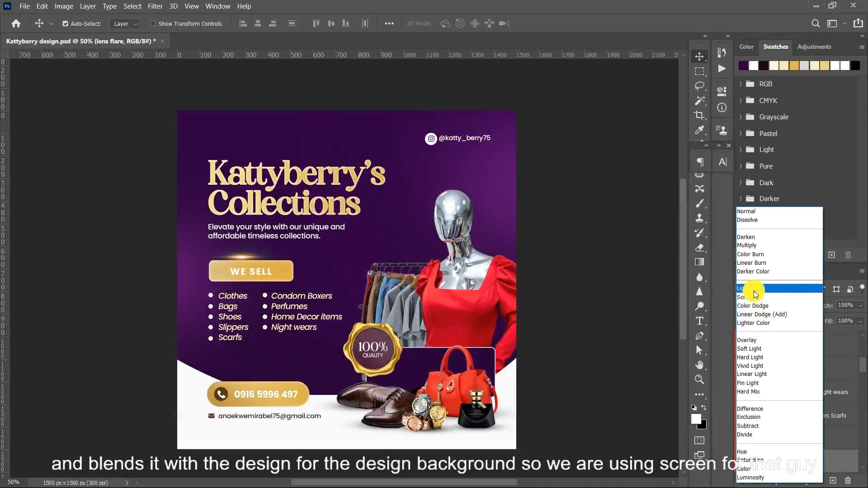
{"action": "left_click", "coordinate": [760, 298]}
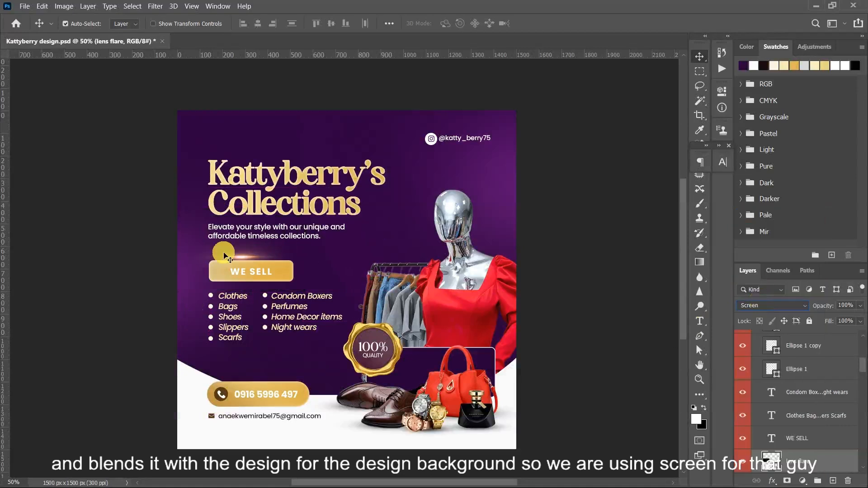
{"action": "left_click_drag", "start_coordinate": [232, 259], "coordinate": [236, 266]}
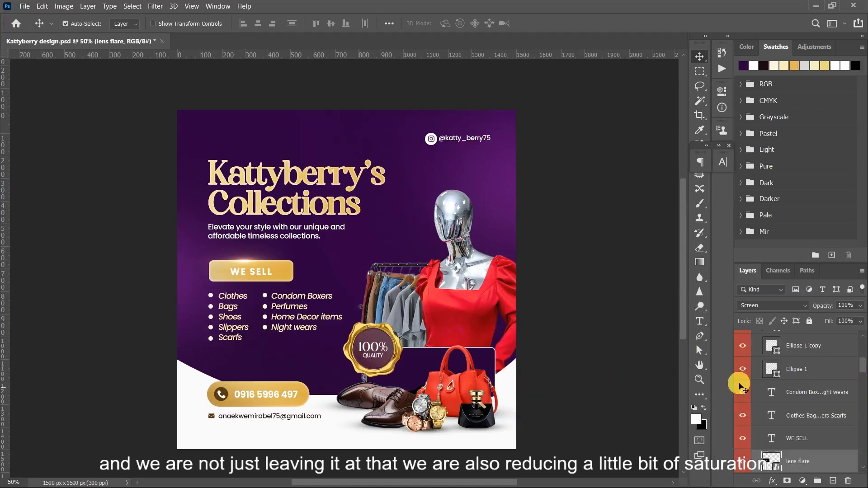
- Add a Hue/Saturation adjustment clipped to the lens flare with saturation -26, and compare the flare with and without it
{"action": "left_click", "coordinate": [803, 481]}
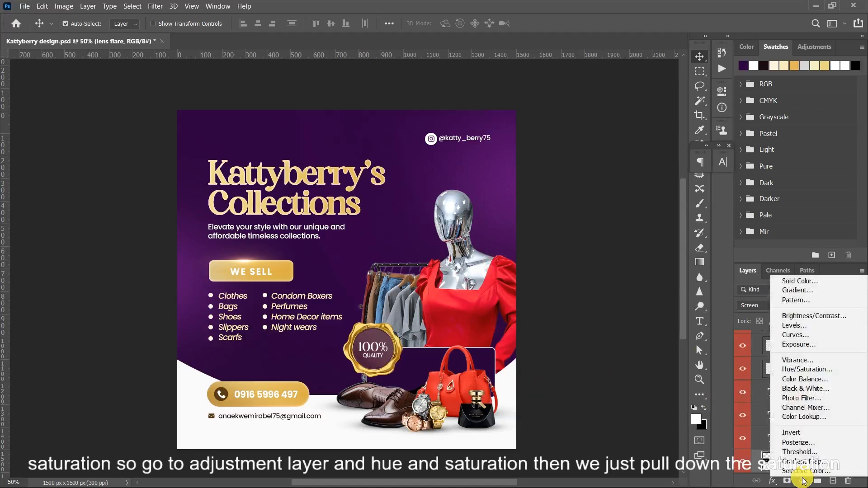
{"action": "left_click", "coordinate": [811, 373]}
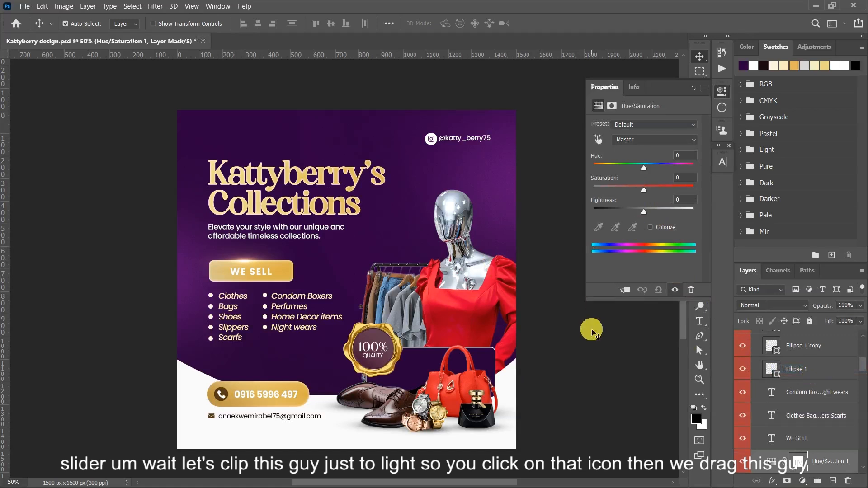
{"action": "left_click", "coordinate": [629, 292]}
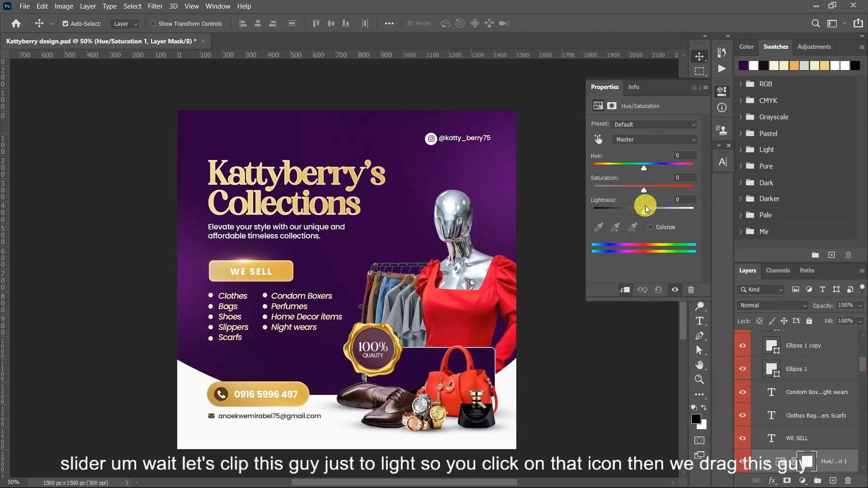
{"action": "left_click_drag", "start_coordinate": [644, 190], "coordinate": [632, 191]}
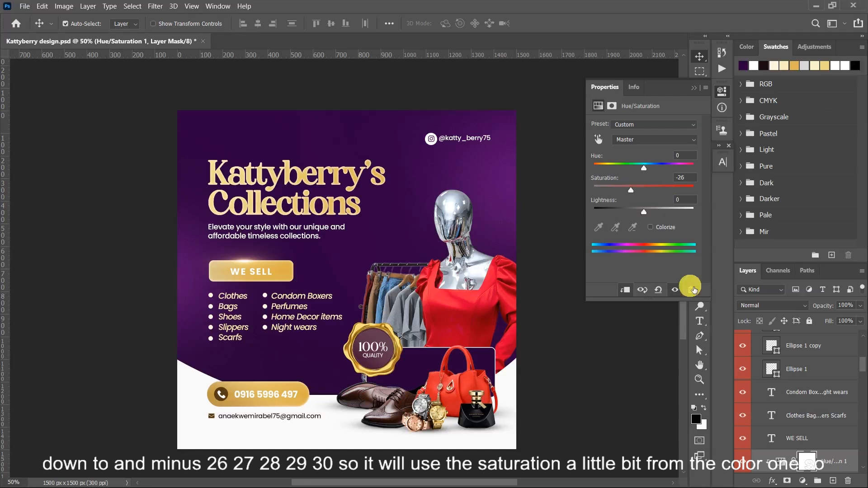
{"action": "left_click", "coordinate": [743, 465]}
{"action": "left_click", "coordinate": [743, 465]}
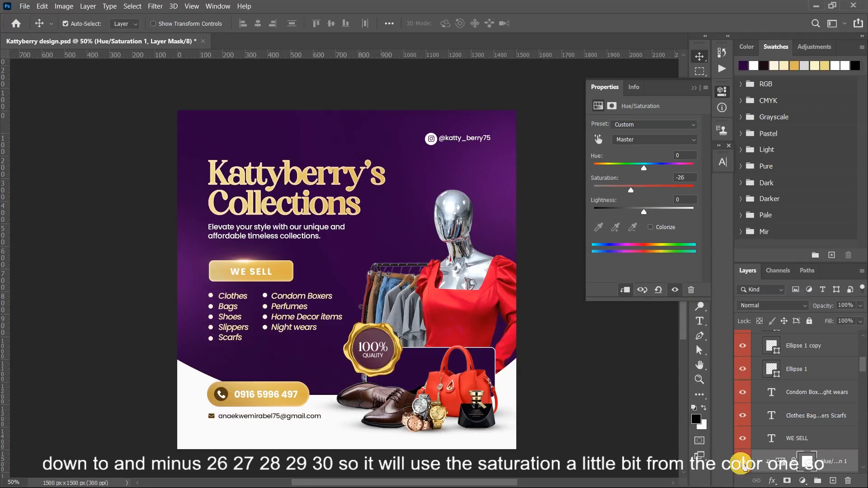
{"action": "left_click", "coordinate": [695, 88]}
- Group the lens flare with its Hue/Saturation adjustment and duplicate the group
{"action": "scroll", "coordinate": [829, 430], "scroll_direction": "down", "scroll_amount": 1}
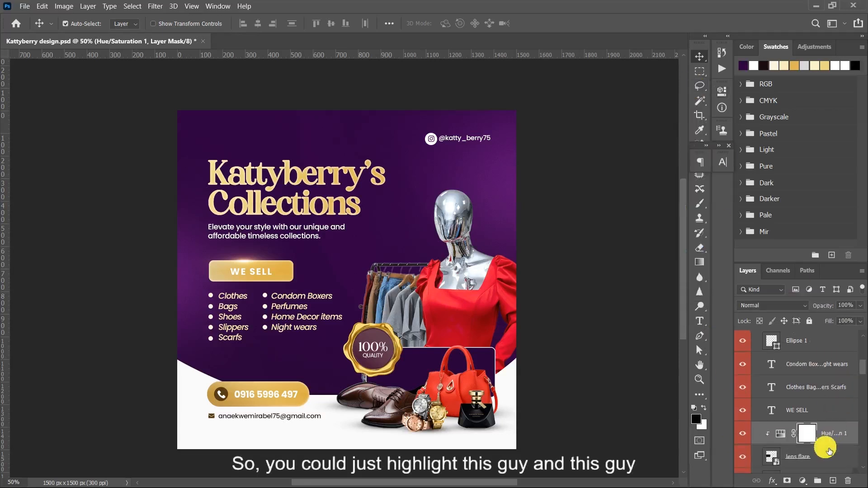
{"action": "scroll", "coordinate": [827, 450], "scroll_direction": "down", "scroll_amount": 2}
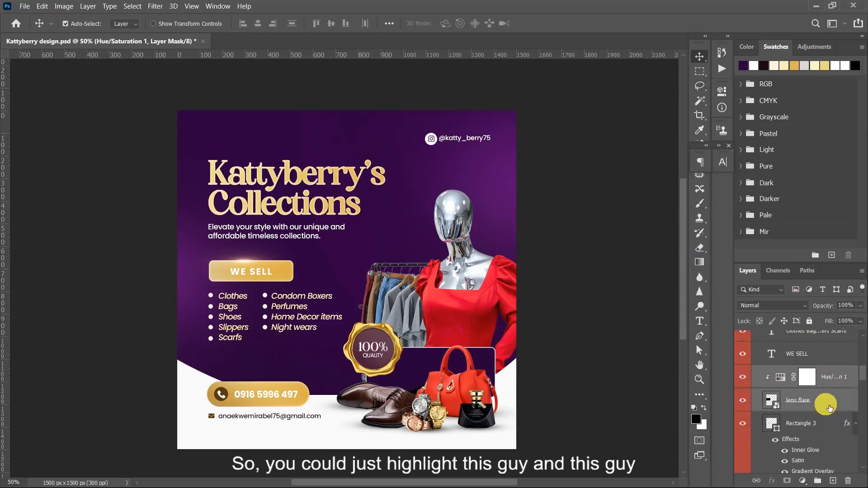
{"action": "left_click", "coordinate": [829, 407], "text": "shift"}
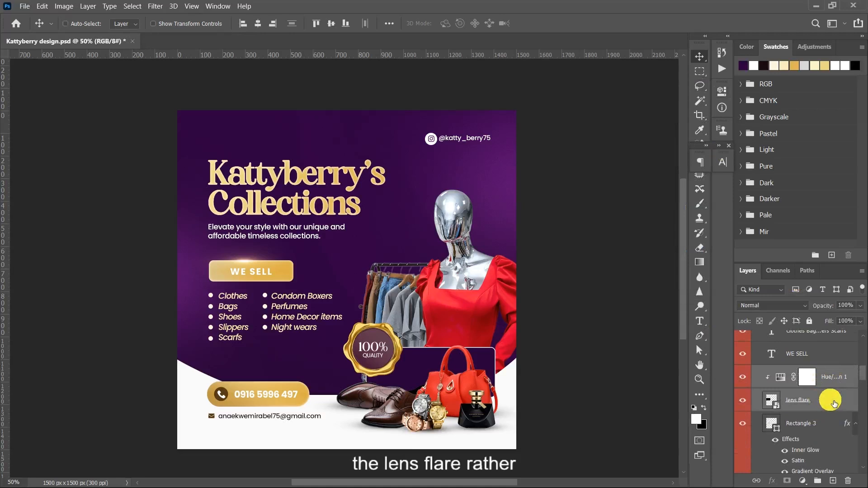
{"action": "key", "text": "ctrl+g"}
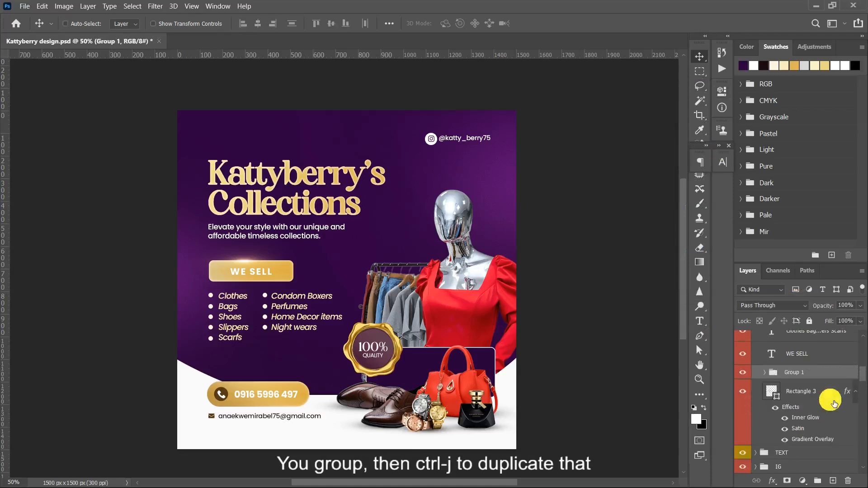
{"action": "key", "text": "ctrl+j"}
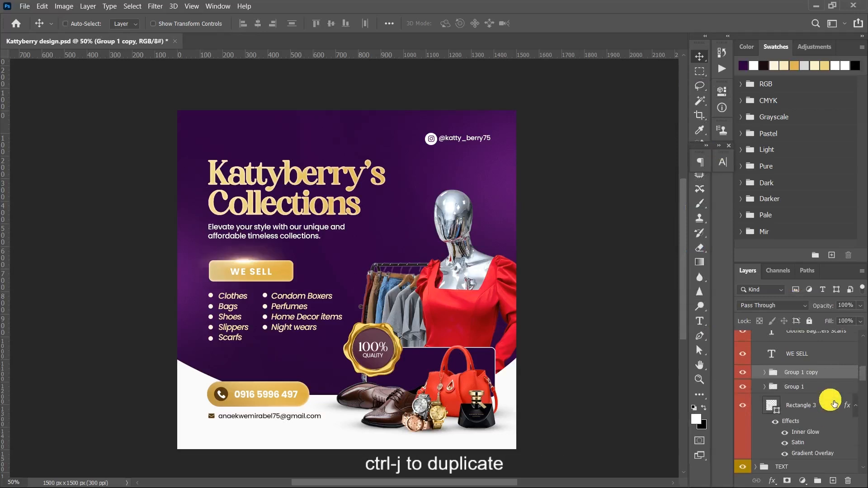
- Rotate the duplicated flare group about 49°, enlarge it to about 110% and place it on the golden seal's upper right edge
{"action": "key", "text": "ctrl+t"}
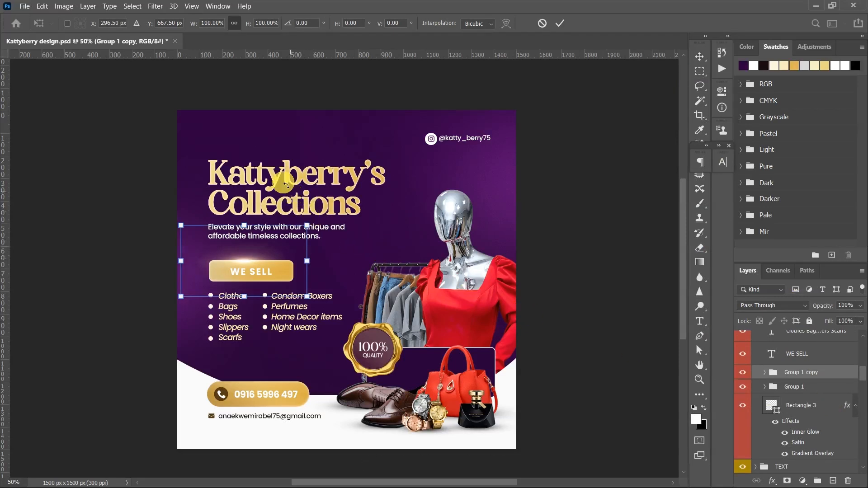
{"action": "left_click_drag", "start_coordinate": [328, 226], "coordinate": [320, 288]}
{"action": "left_click_drag", "start_coordinate": [251, 265], "coordinate": [396, 337]}
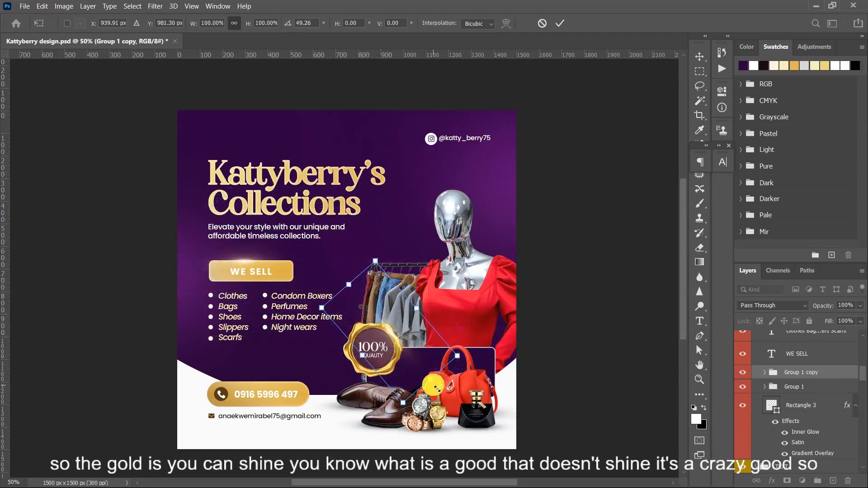
{"action": "left_click_drag", "start_coordinate": [437, 387], "coordinate": [445, 398]}
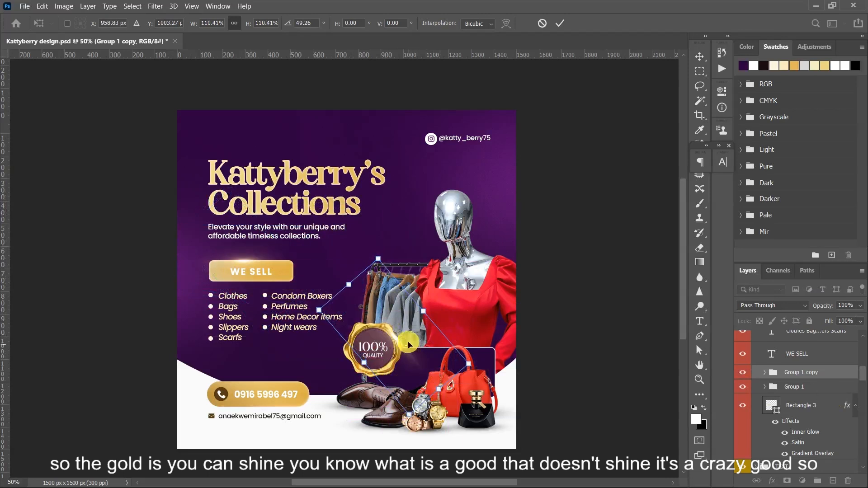
{"action": "left_click_drag", "start_coordinate": [402, 343], "coordinate": [399, 339]}
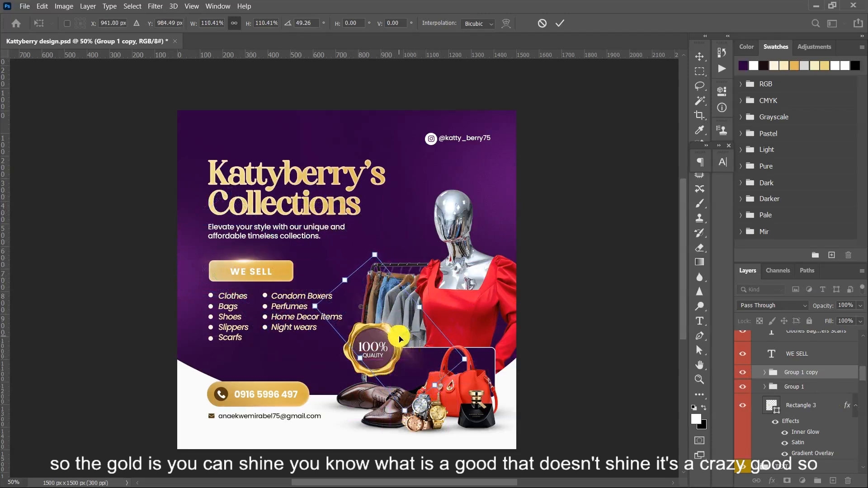
{"action": "key", "text": "Return"}
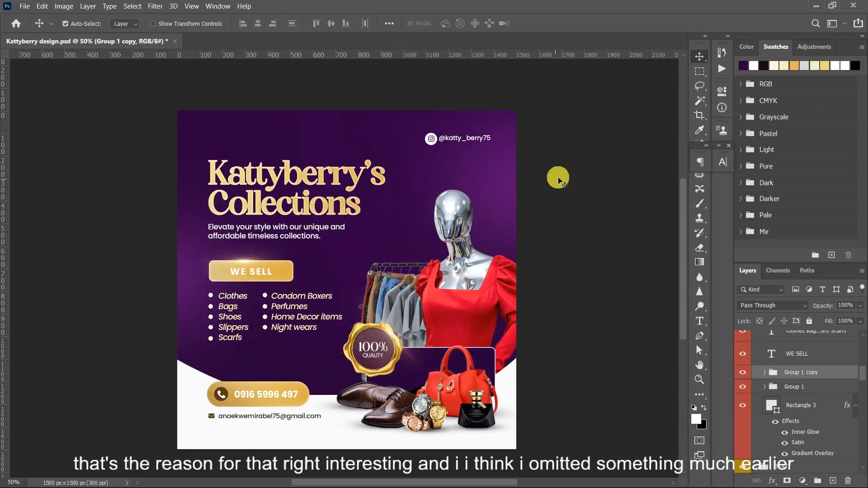
- Select the red-dress mannequin and examine up close how it overlaps the hanging clothes behind it
{"action": "left_click", "coordinate": [492, 158]}
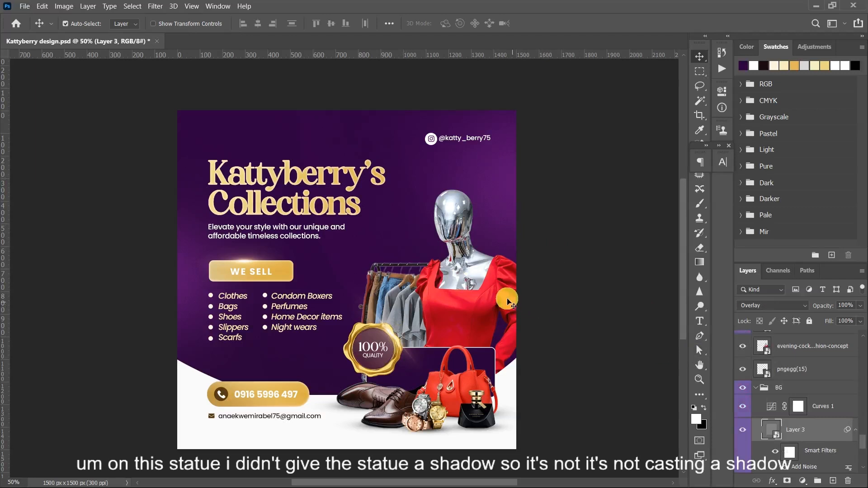
{"action": "left_click", "coordinate": [480, 301]}
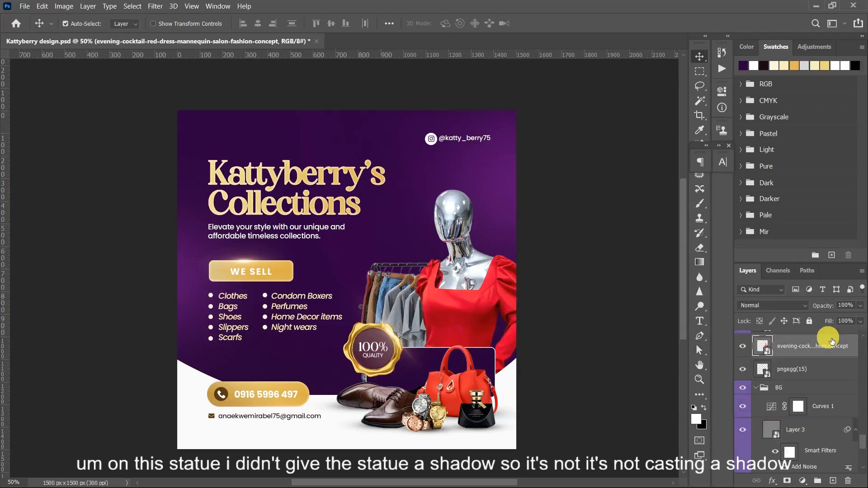
{"action": "left_click_drag", "start_coordinate": [453, 316], "coordinate": [561, 307]}
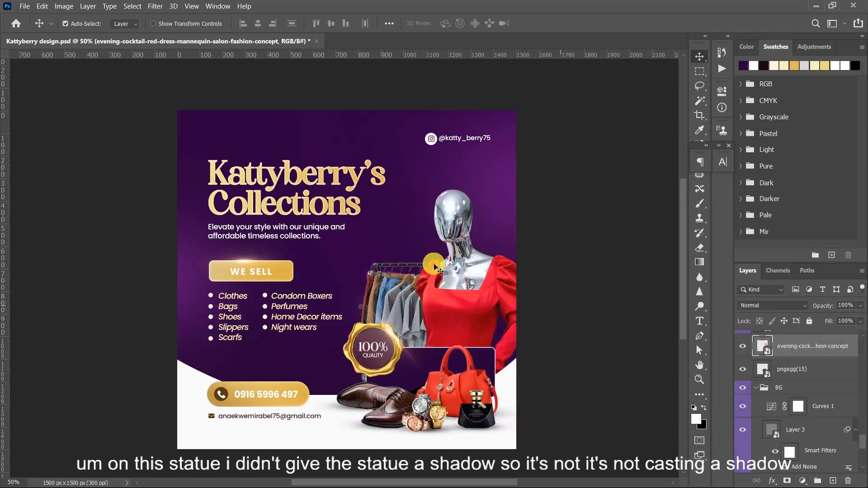
{"action": "key", "text": "ctrl+plus"}
{"action": "key", "text": "ctrl+plus"}
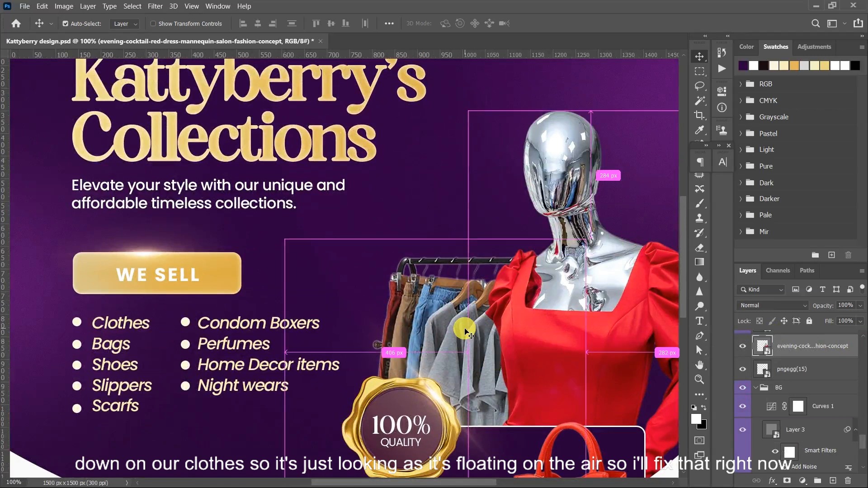
{"action": "key", "text": "ctrl+minus"}
{"action": "key", "text": "ctrl+minus"}
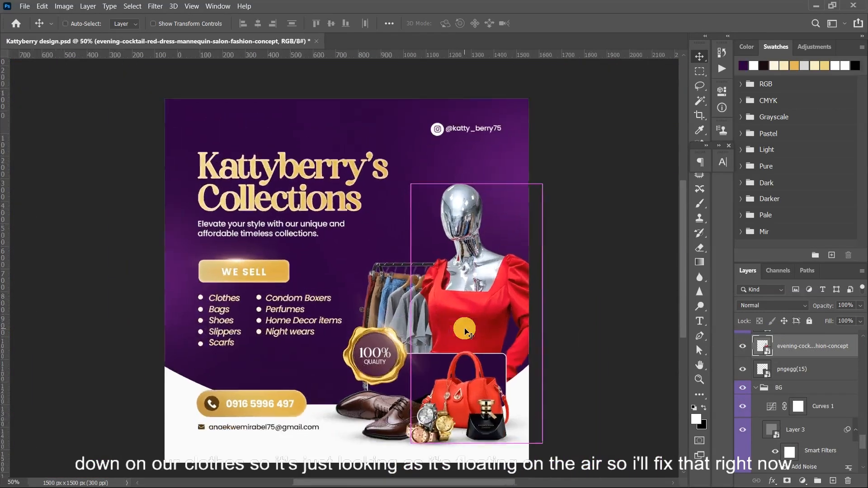
{"action": "key", "text": "ctrl+plus"}
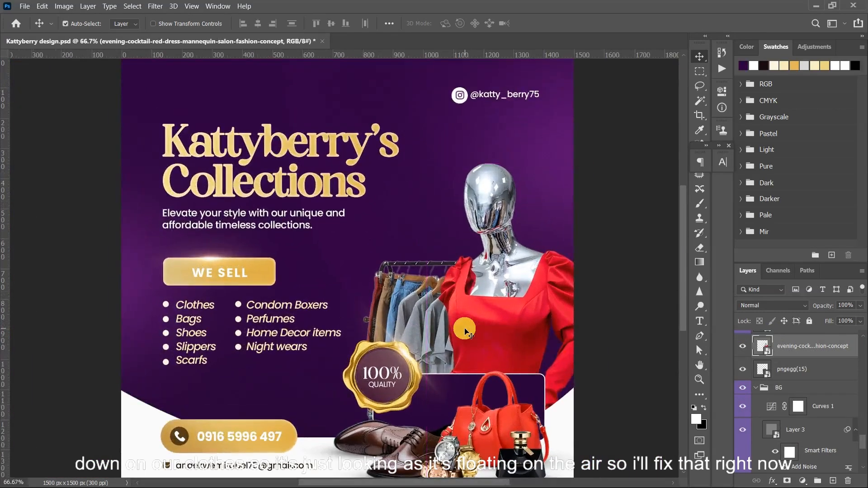
- Nudge the red-dress mannequin into position and scale it up slightly
{"action": "key", "text": "Down"}
{"action": "key", "text": "Down"}
{"action": "key", "text": "Down"}
{"action": "key", "text": "Down"}
{"action": "key", "text": "Down"}
{"action": "key", "text": "Down"}
{"action": "key", "text": "Down"}
{"action": "key", "text": "Down"}
{"action": "key", "text": "Down"}
{"action": "key", "text": "Down"}
{"action": "key", "text": "Up"}
{"action": "key", "text": "Up"}
{"action": "key", "text": "Up"}
{"action": "key", "text": "Up"}
{"action": "key", "text": "Up"}
{"action": "key", "text": "Up"}
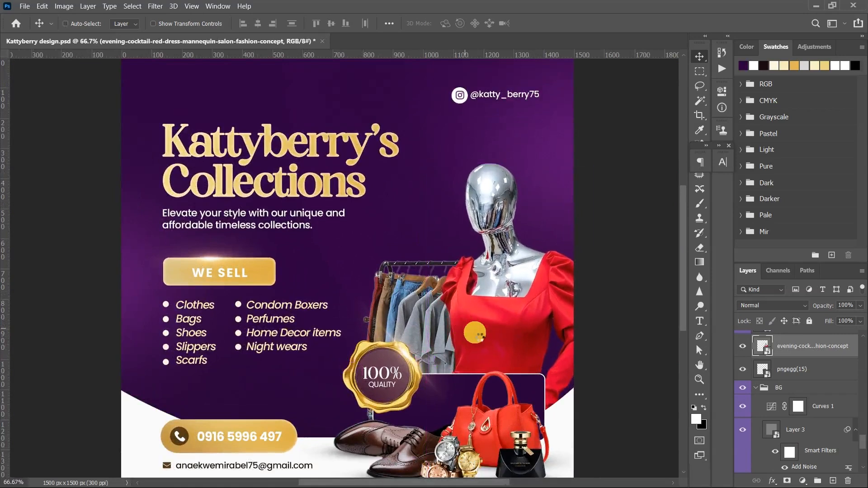
{"action": "key", "text": "ctrl+t"}
{"action": "left_click_drag", "start_coordinate": [611, 315], "coordinate": [621, 315]}
{"action": "key", "text": "Return"}
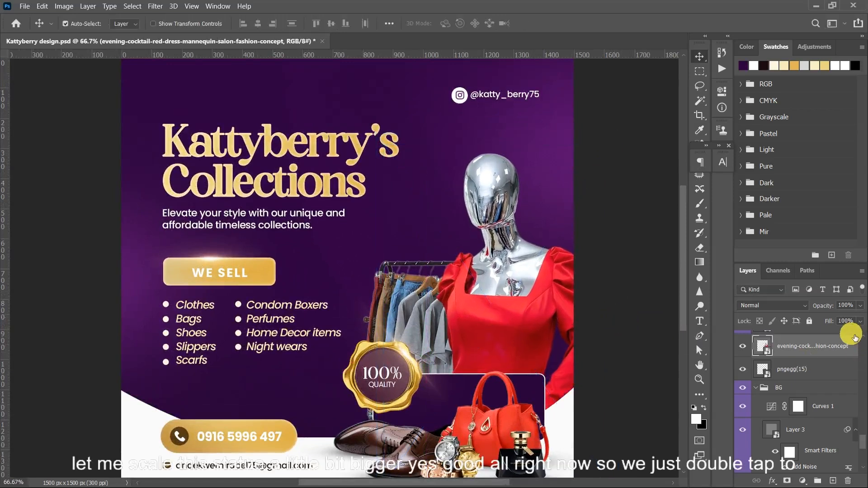
- Add a drop shadow to the red-dress mannequin layer with 88% opacity, a 35° angle and an 84 px distance
{"action": "scroll", "coordinate": [855, 340], "scroll_direction": "up", "scroll_amount": 1}
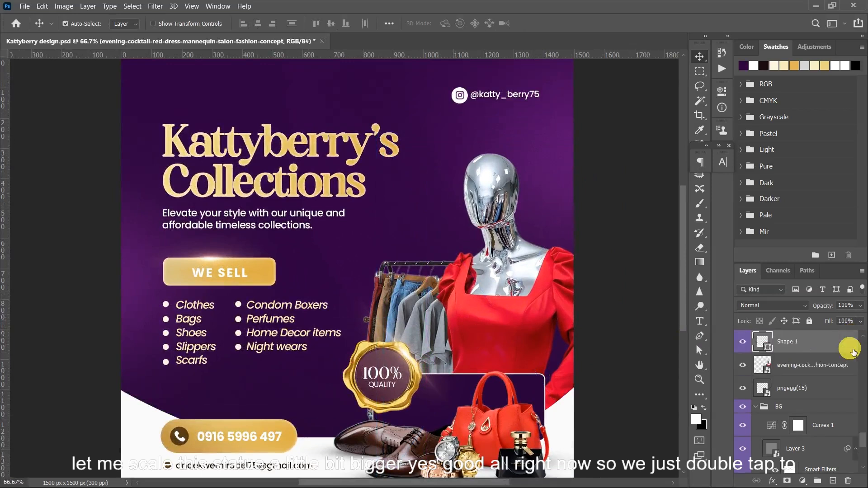
{"action": "double_click", "coordinate": [851, 346]}
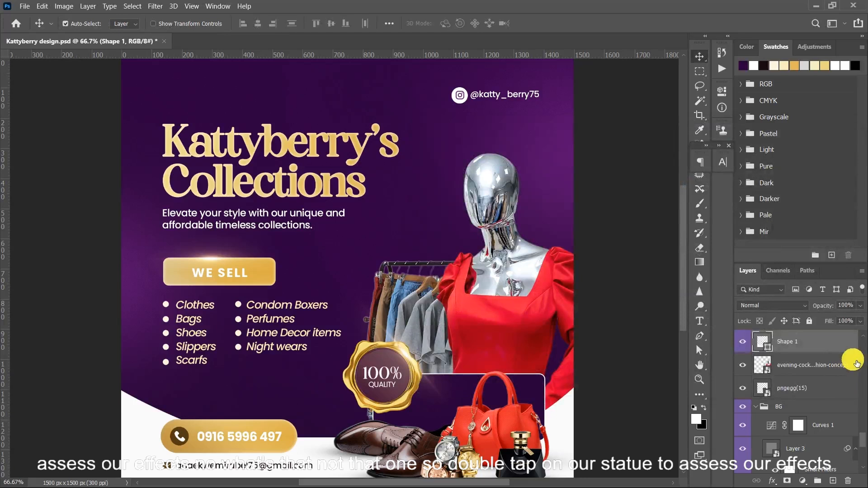
{"action": "left_click", "coordinate": [857, 364]}
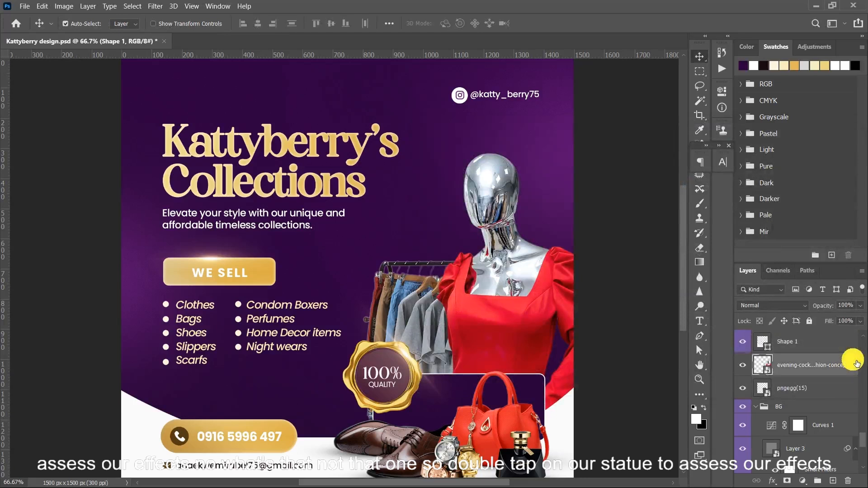
{"action": "double_click", "coordinate": [574, 256]}
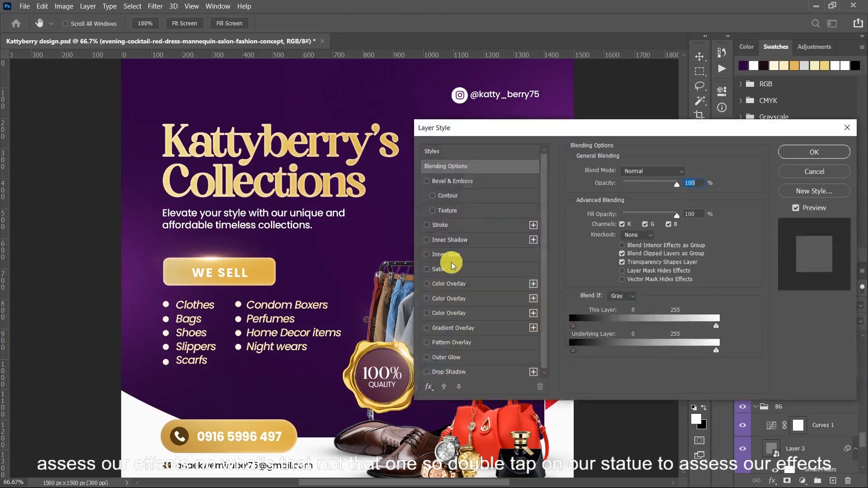
{"action": "left_click_drag", "start_coordinate": [633, 127], "coordinate": [763, 92]}
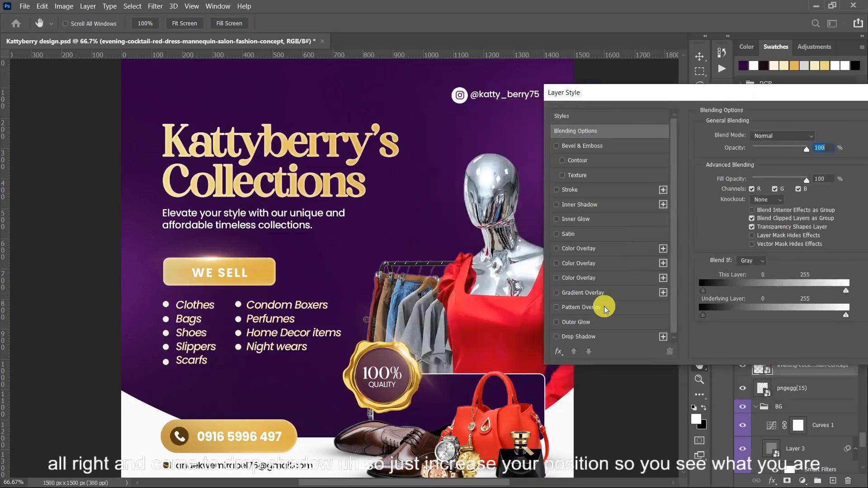
{"action": "left_click", "coordinate": [573, 337]}
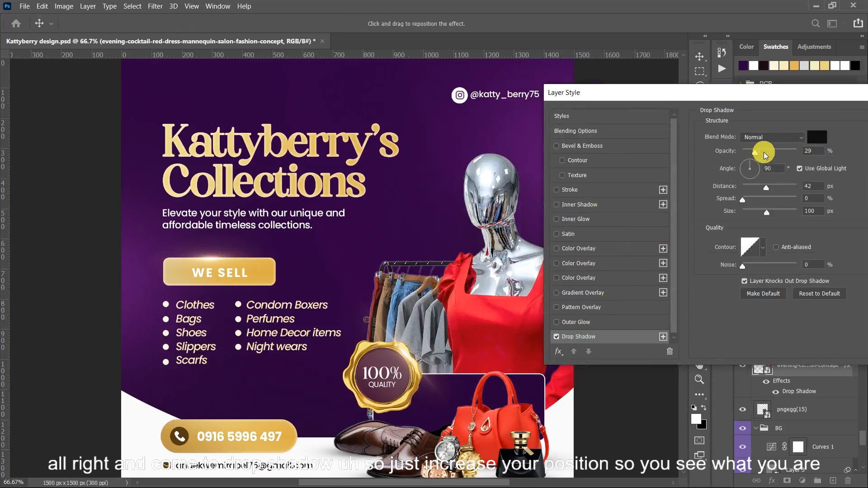
{"action": "left_click_drag", "start_coordinate": [764, 155], "coordinate": [791, 152]}
{"action": "left_click_drag", "start_coordinate": [458, 245], "coordinate": [465, 237]}
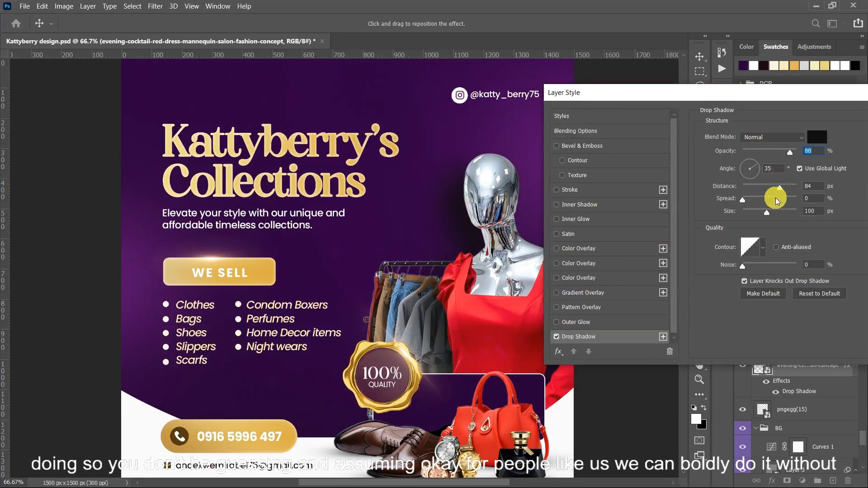
- Compare the mannequin with its drop shadow off and on, and reduce the shadow's opacity to 17%
{"action": "left_click_drag", "start_coordinate": [790, 154], "coordinate": [751, 160]}
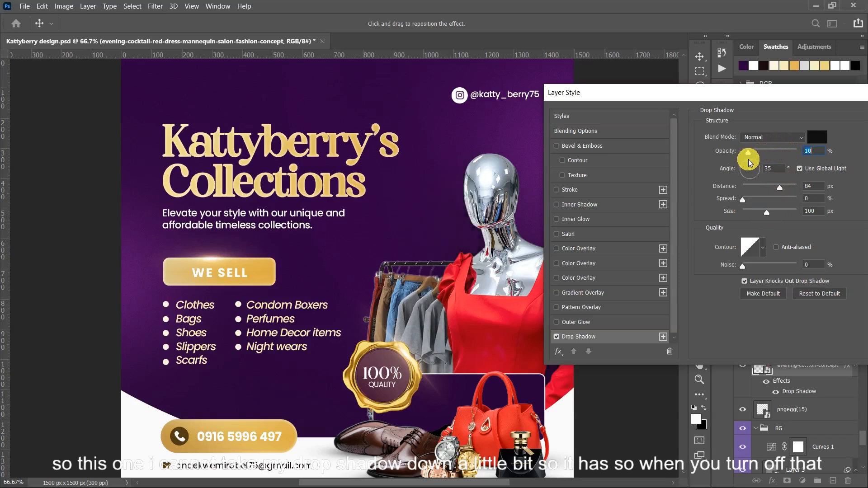
{"action": "left_click", "coordinate": [556, 337]}
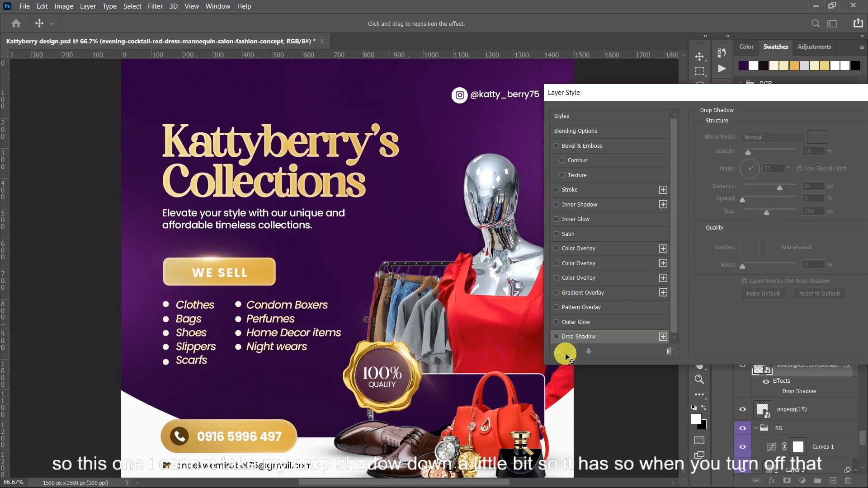
{"action": "left_click", "coordinate": [557, 337]}
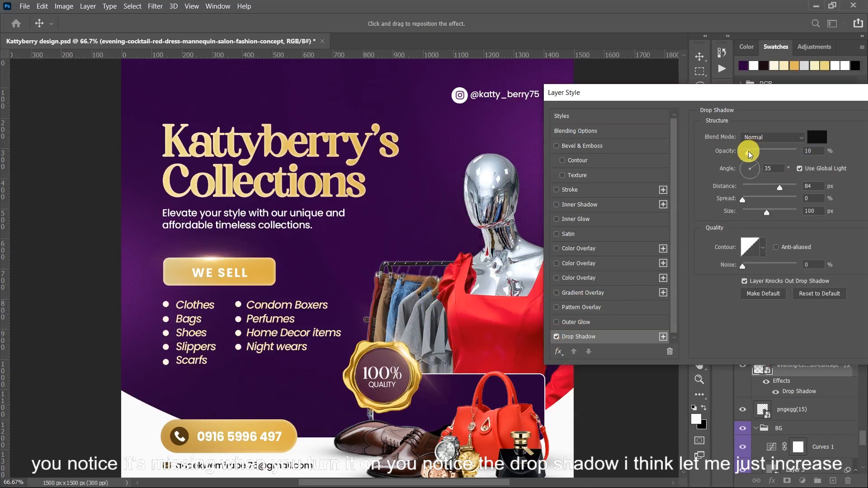
{"action": "left_click_drag", "start_coordinate": [751, 155], "coordinate": [752, 155]}
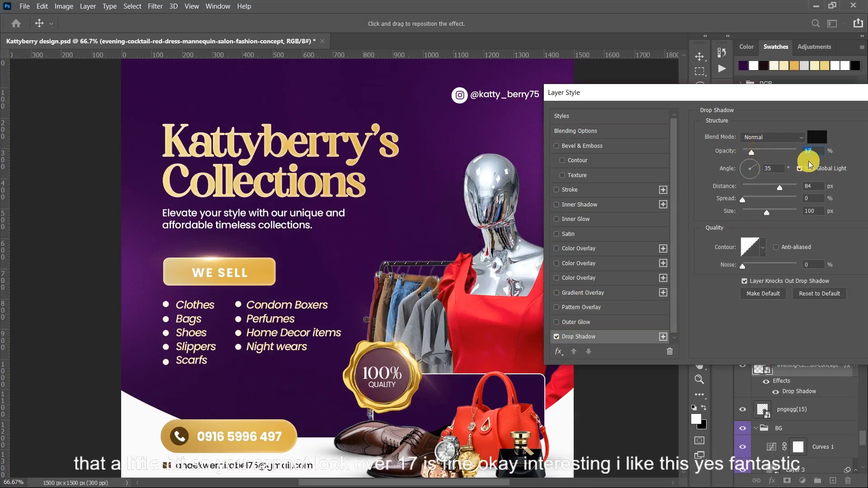
{"action": "key", "text": "Return"}
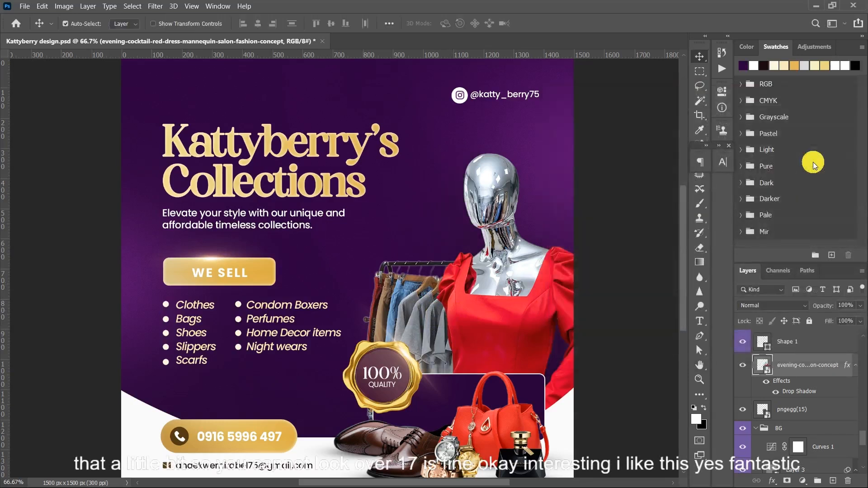
- Select the FEATURES group through the WE SELL button and nudge it slightly down
{"action": "key", "text": "ctrl+minus"}
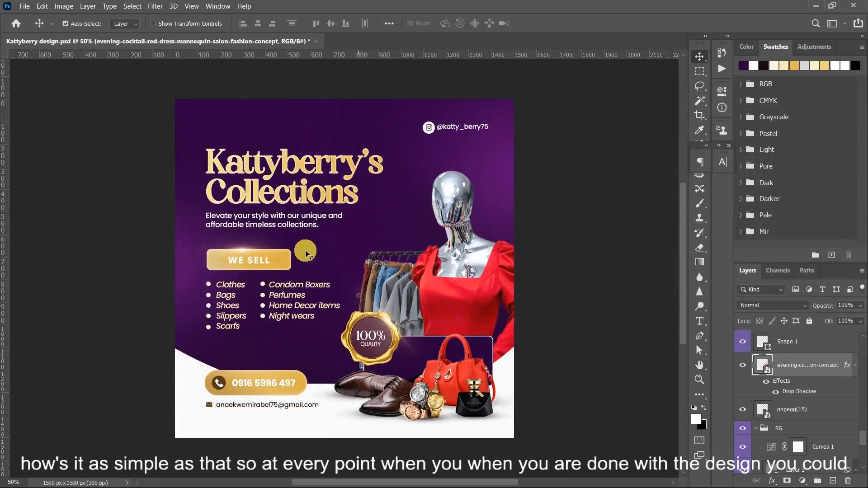
{"action": "right_click", "coordinate": [258, 263]}
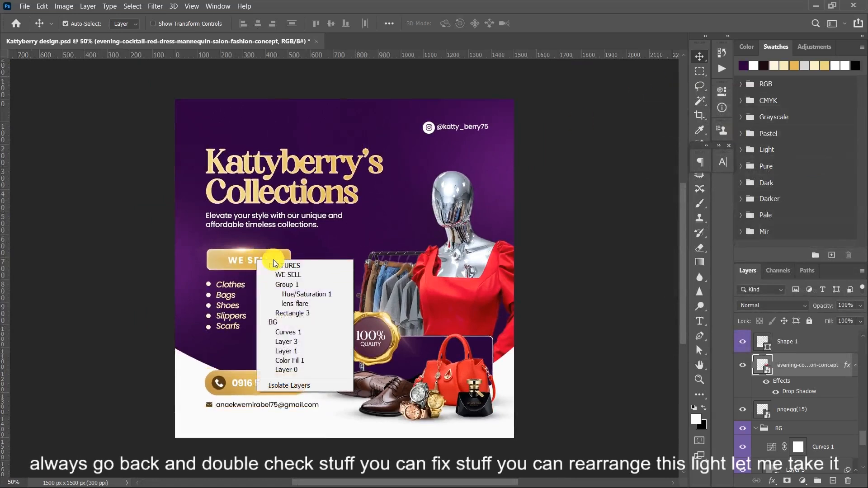
{"action": "left_click", "coordinate": [274, 265]}
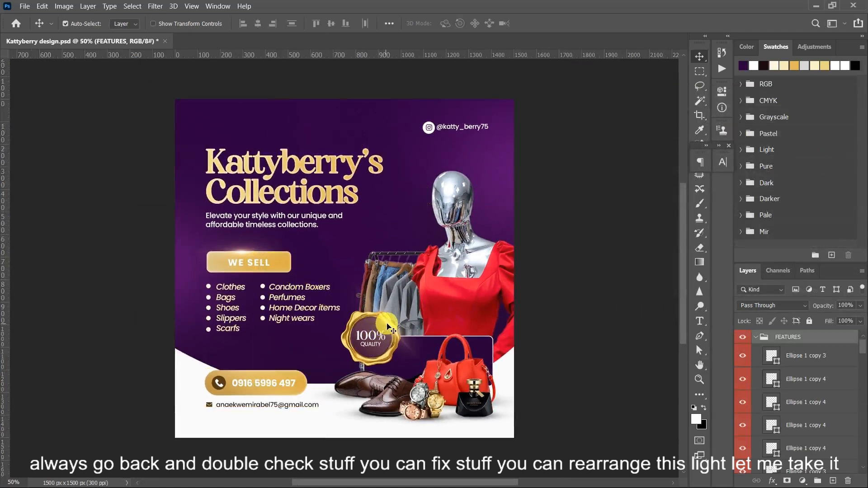
- Move the seal's lens flare group, Group 1 copy, out of the FEATURES group to the top of the layer stack, and collapse FEATURES
{"action": "right_click", "coordinate": [390, 326]}
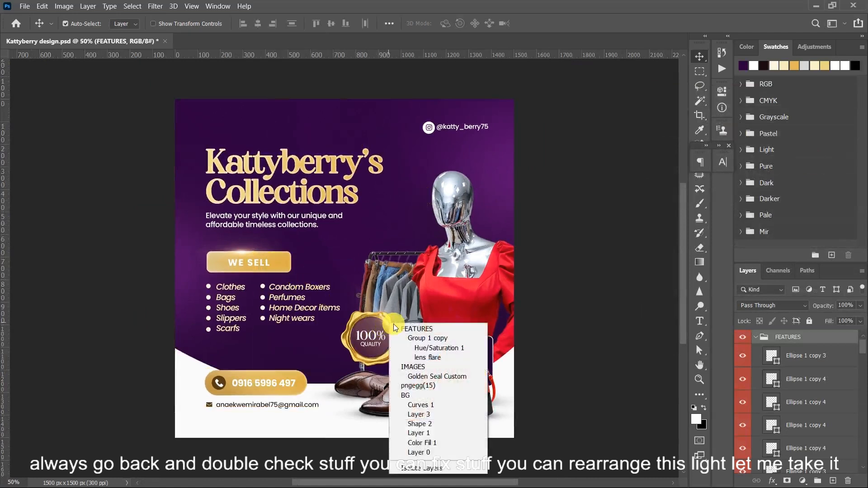
{"action": "left_click", "coordinate": [427, 343]}
{"action": "left_click_drag", "start_coordinate": [794, 468], "coordinate": [784, 337]}
{"action": "left_click", "coordinate": [756, 352]}
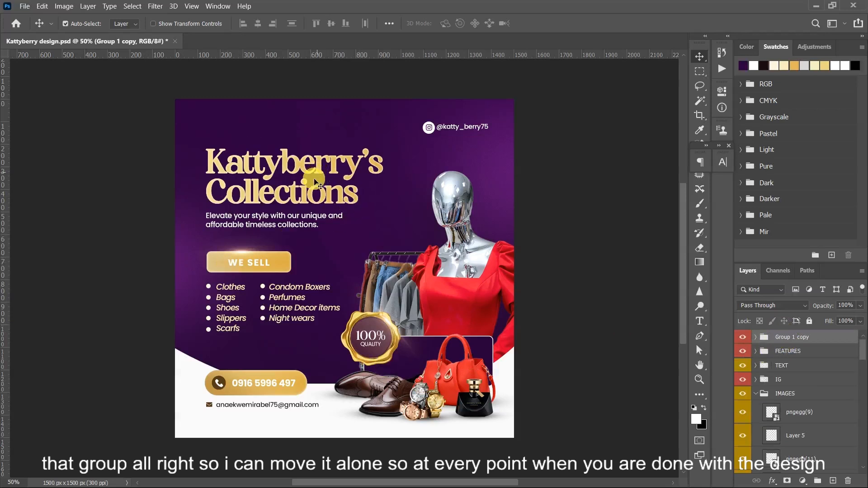
- Select the TEXT group containing the Kattyberry's Collections title and nudge it down 10 px
{"action": "right_click", "coordinate": [308, 194]}
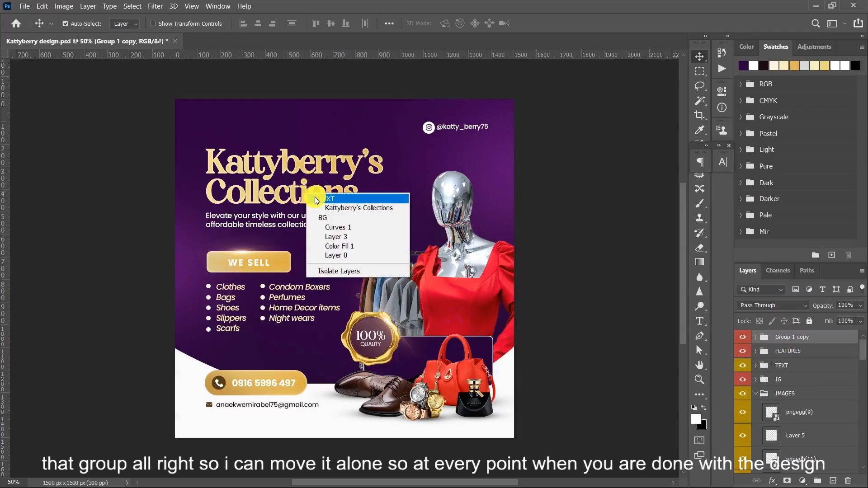
{"action": "left_click", "coordinate": [318, 189]}
{"action": "key", "text": "shift+Down"}
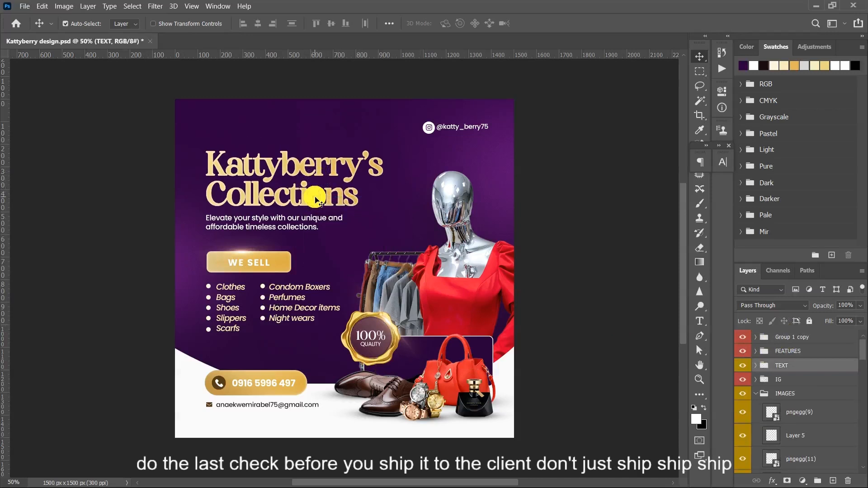
- Select the FEATURES group from the layers beneath the WE SELL button
{"action": "right_click", "coordinate": [273, 261]}
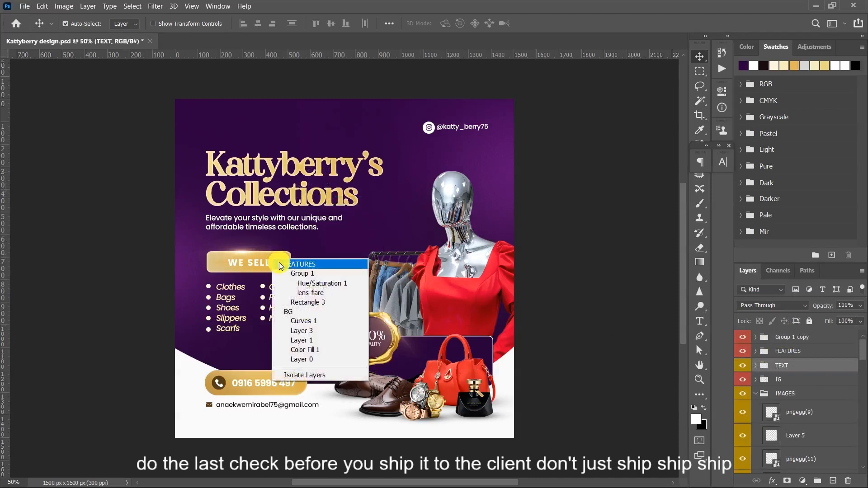